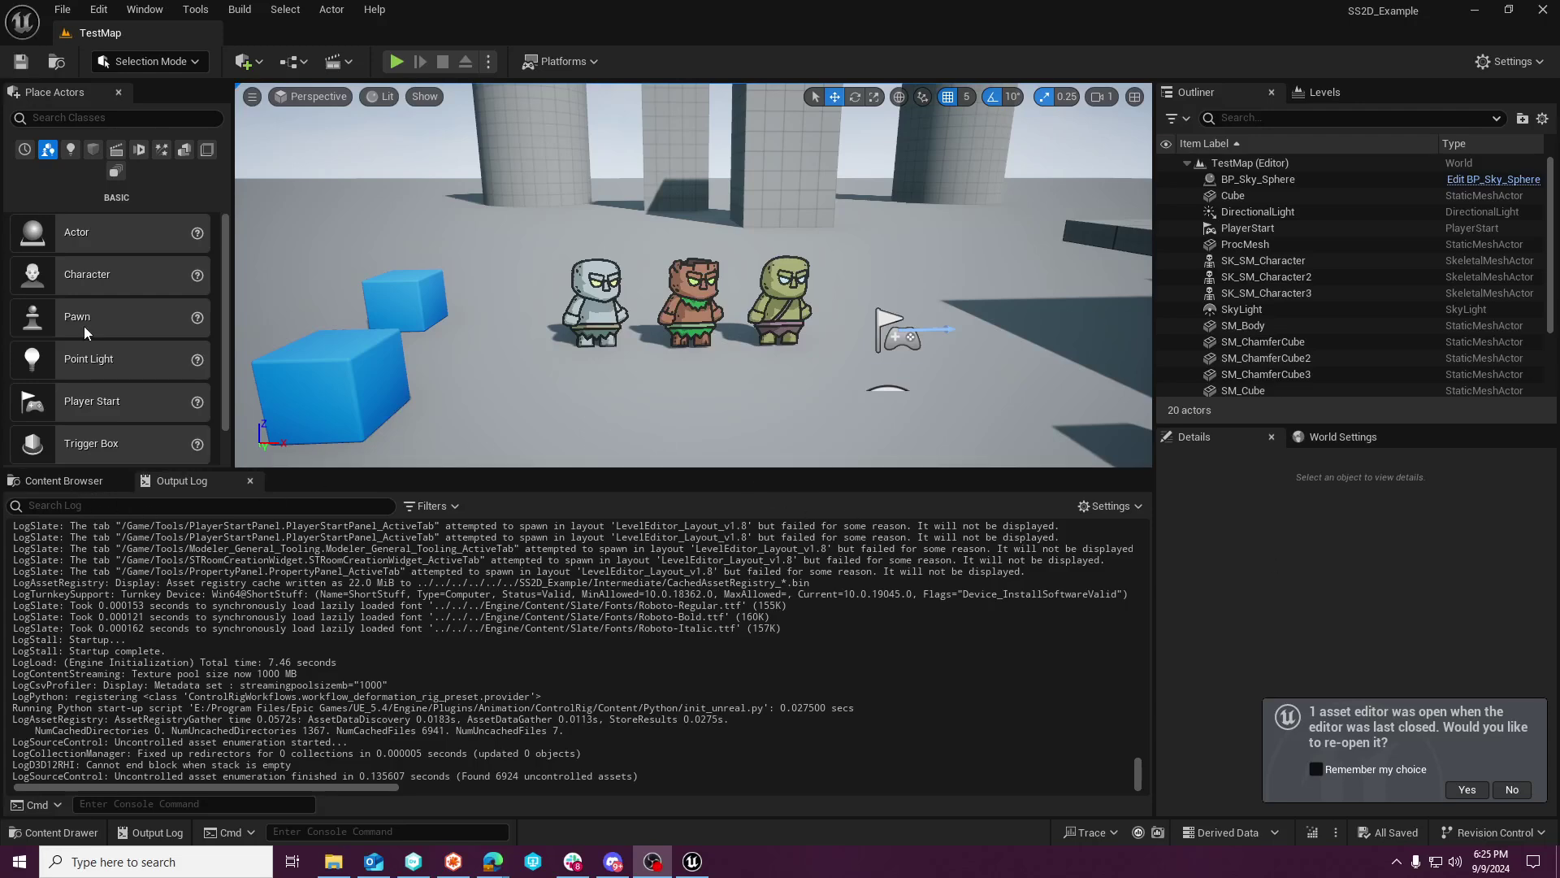
# Review the 2D Skeletal System Tools plugin's properties in the installed plugins list.
pyautogui.click(98, 9)
pyautogui.click(158, 294)
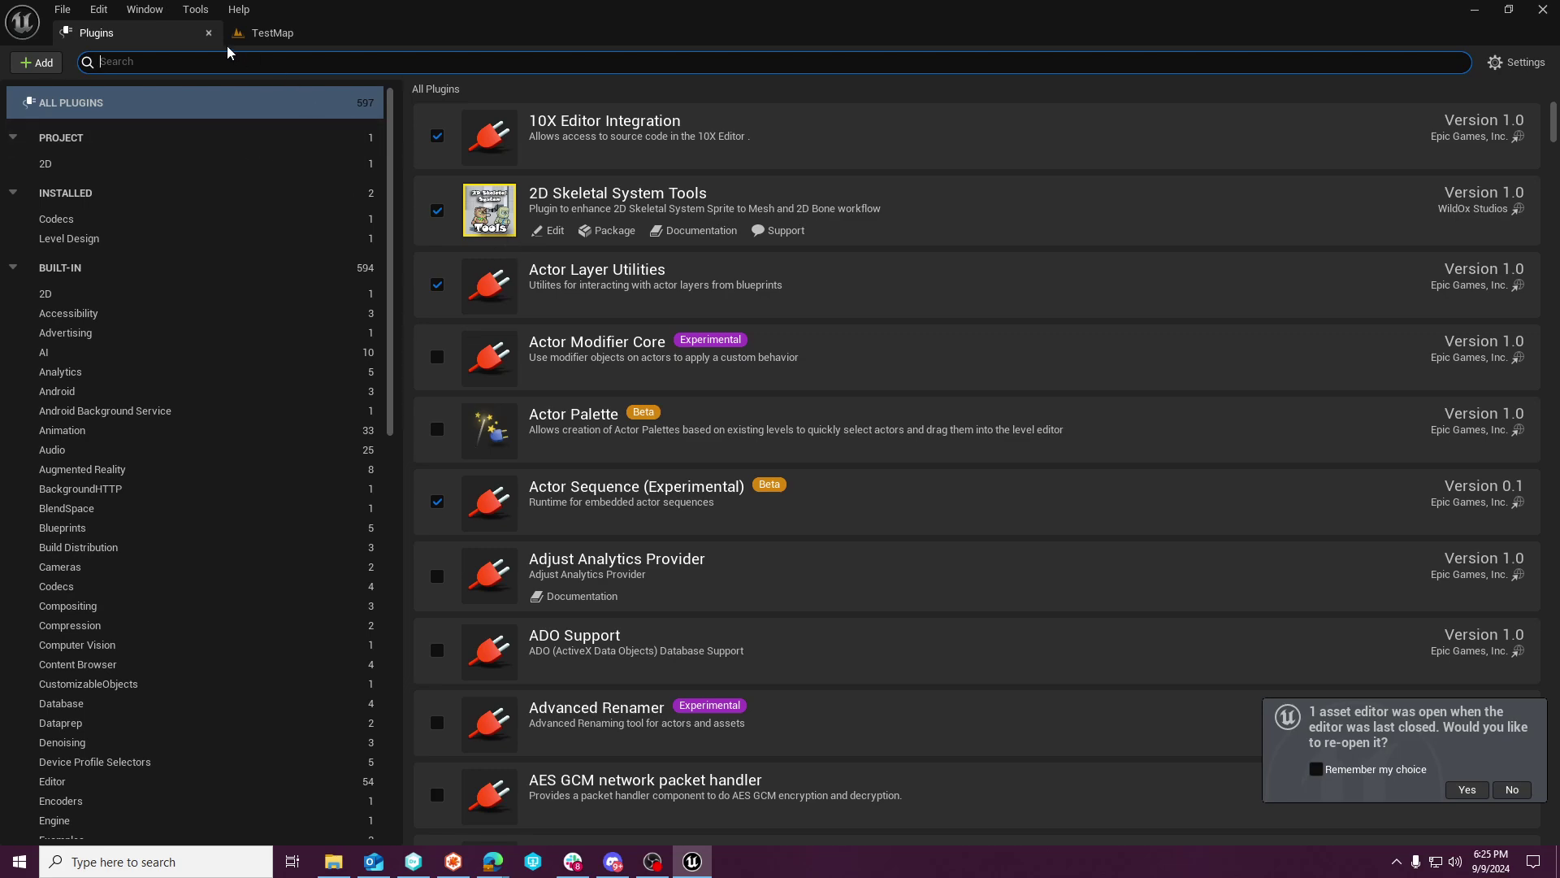
pyautogui.click(209, 33)
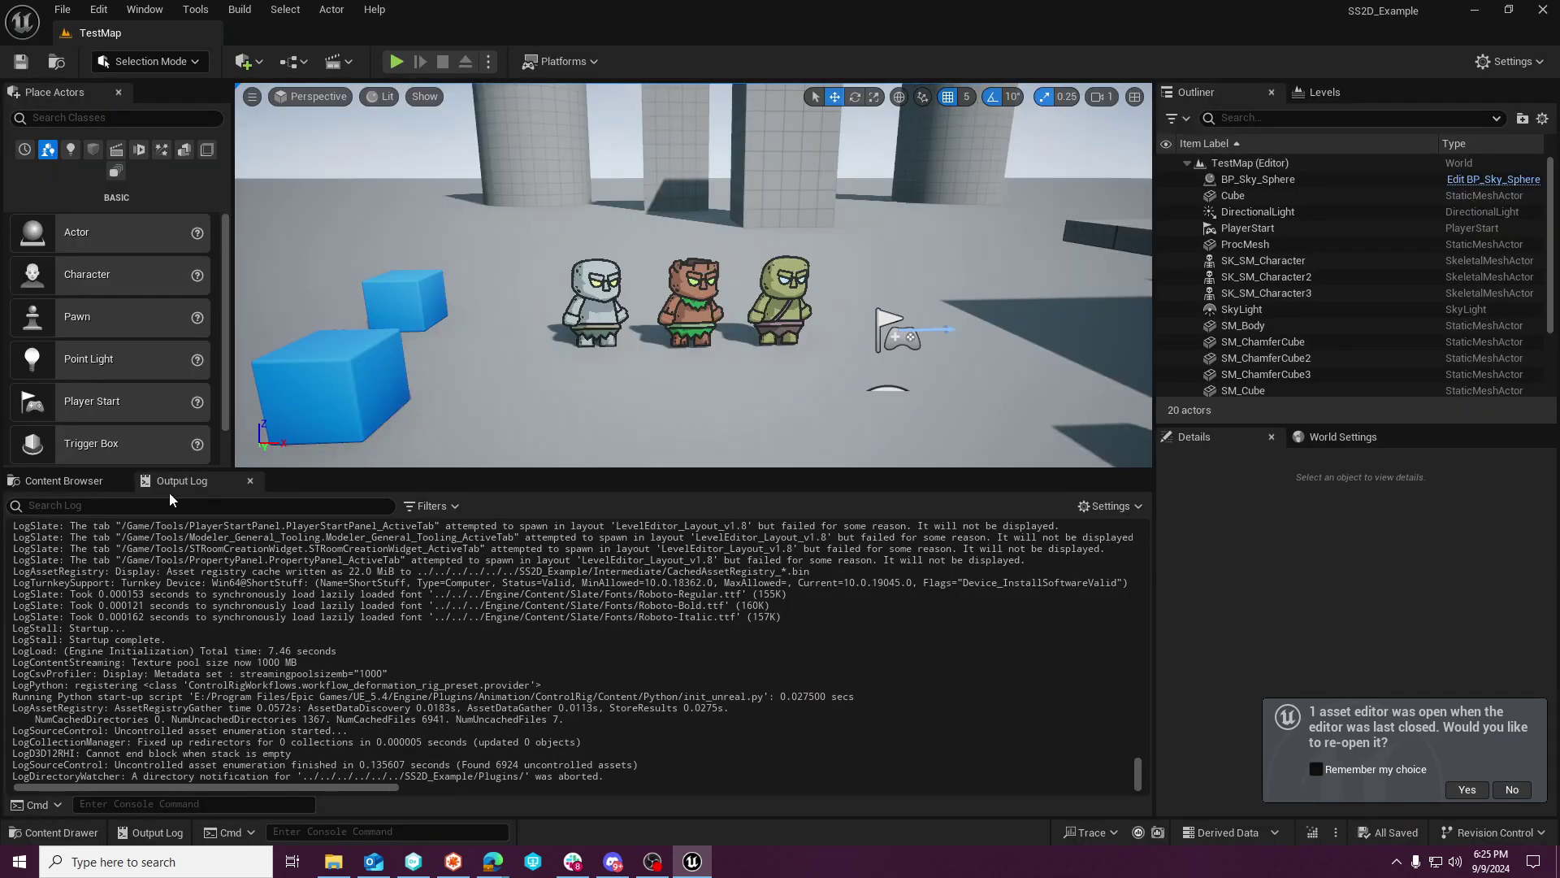
pyautogui.click(98, 9)
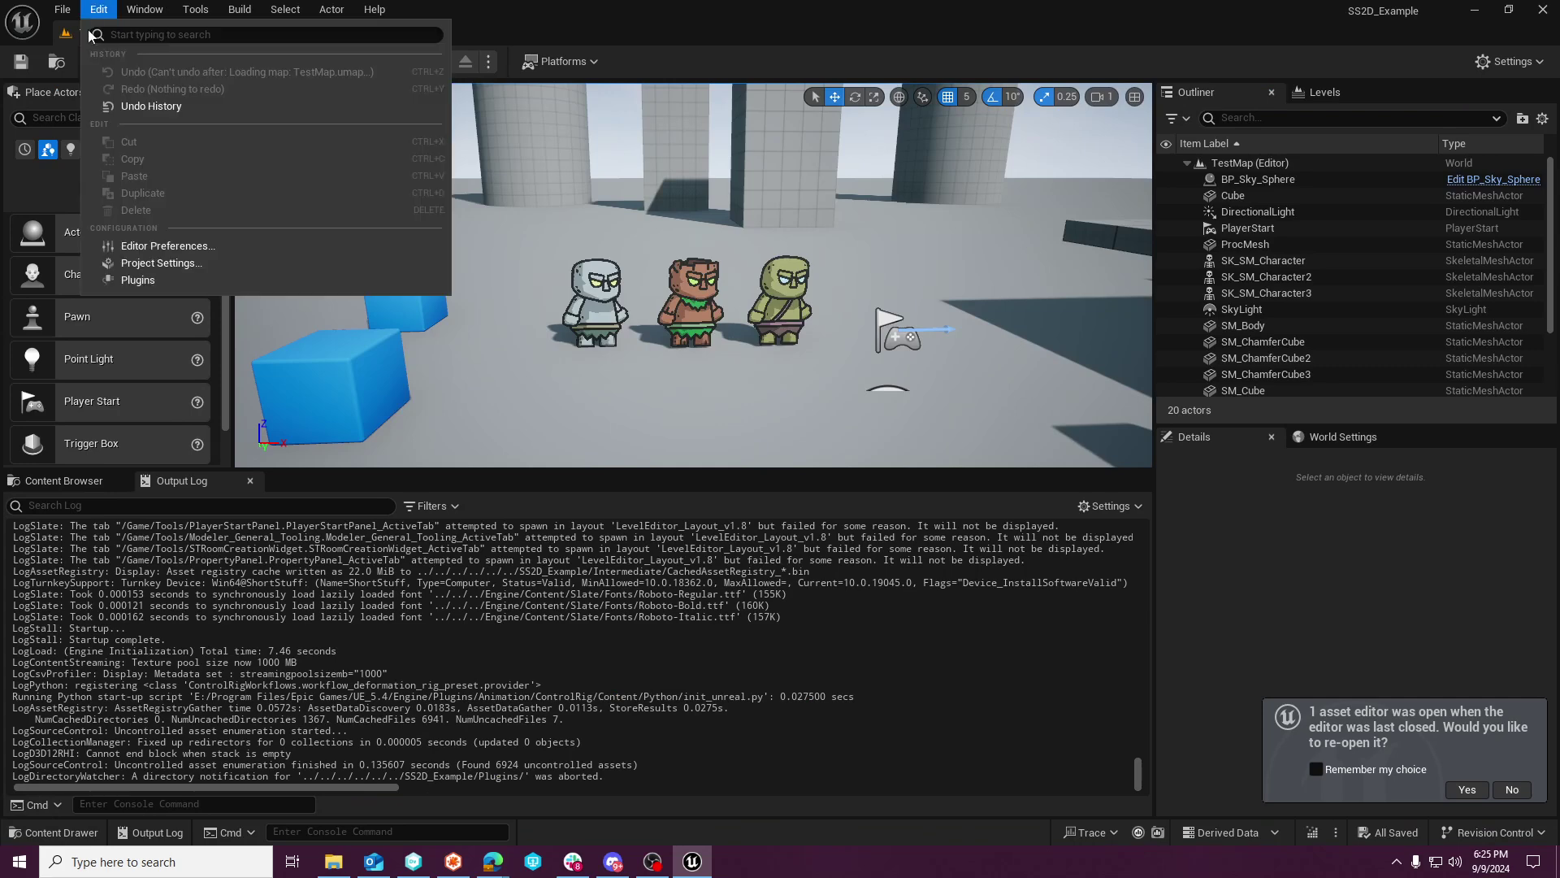
pyautogui.click(136, 280)
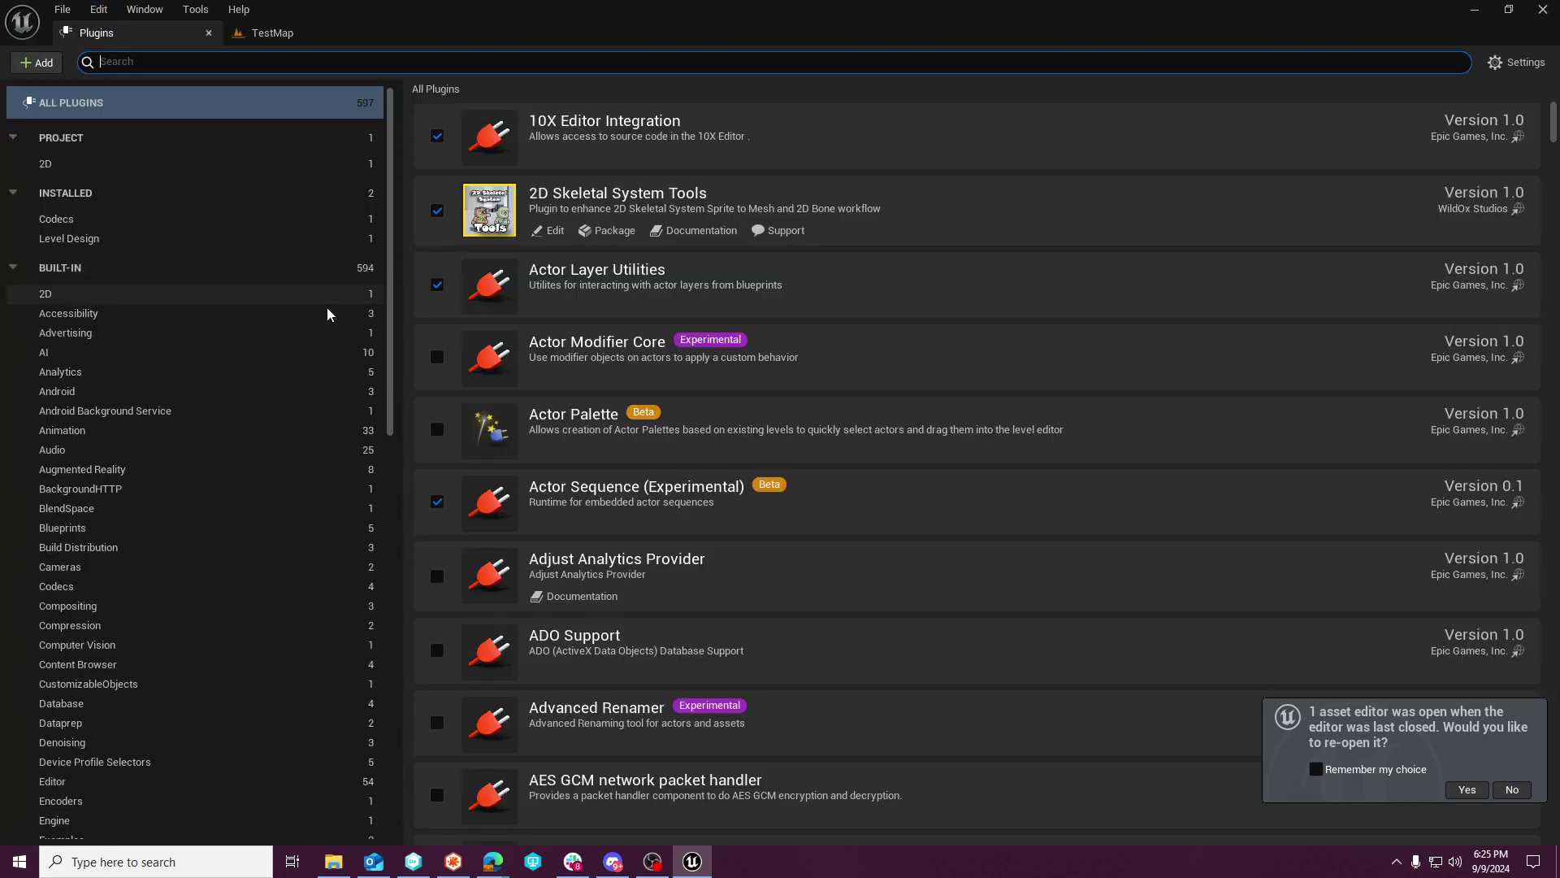
pyautogui.click(555, 231)
pyautogui.scroll(-4, 773, 452)
pyautogui.scroll(2, 775, 455)
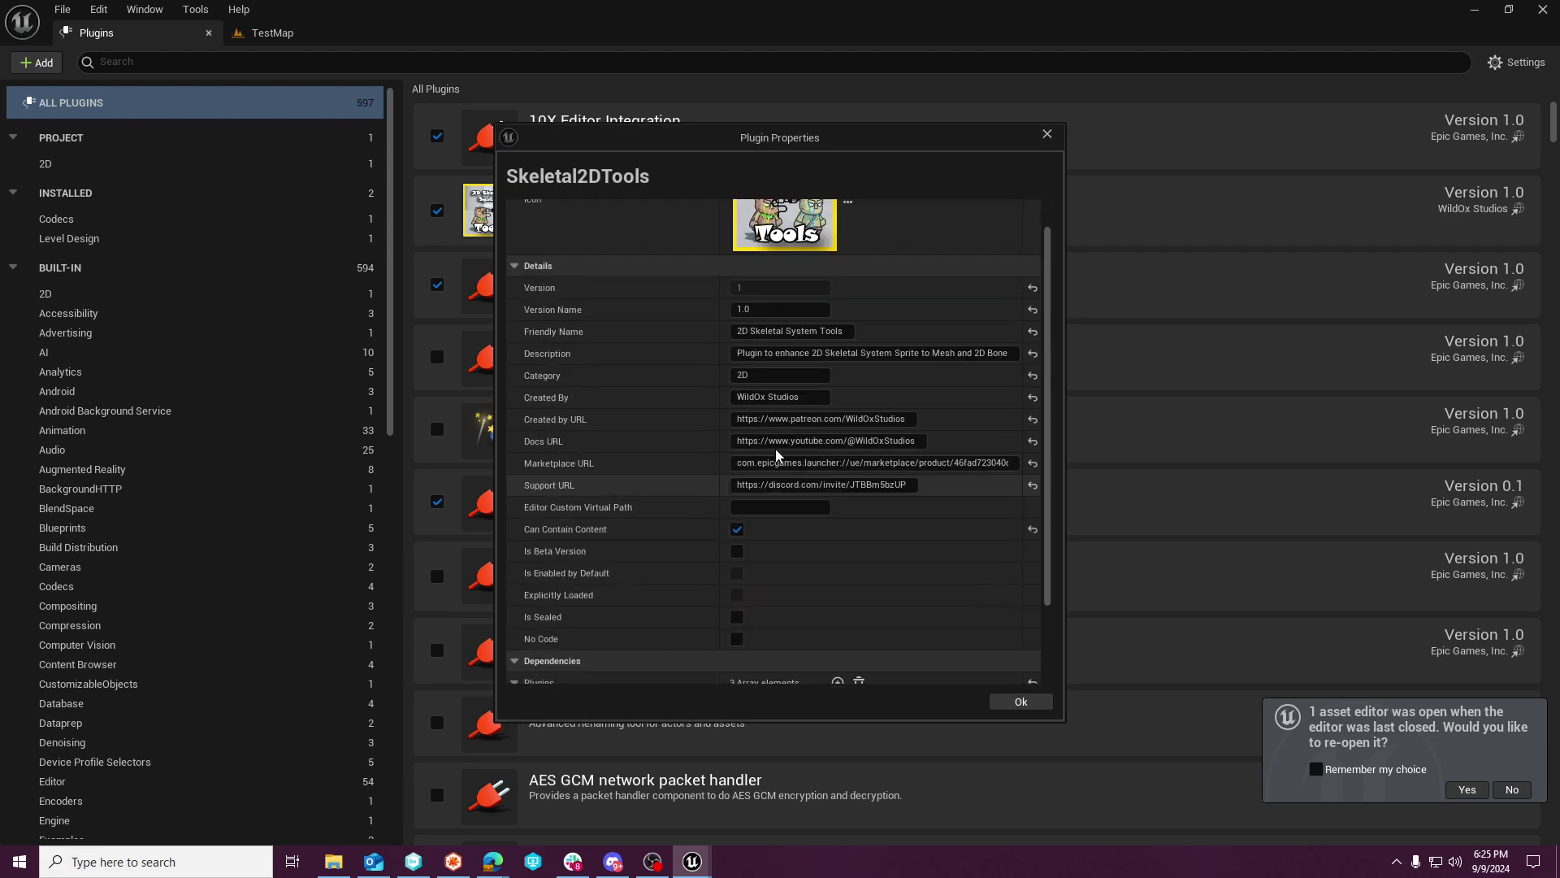
pyautogui.scroll(-2, 776, 455)
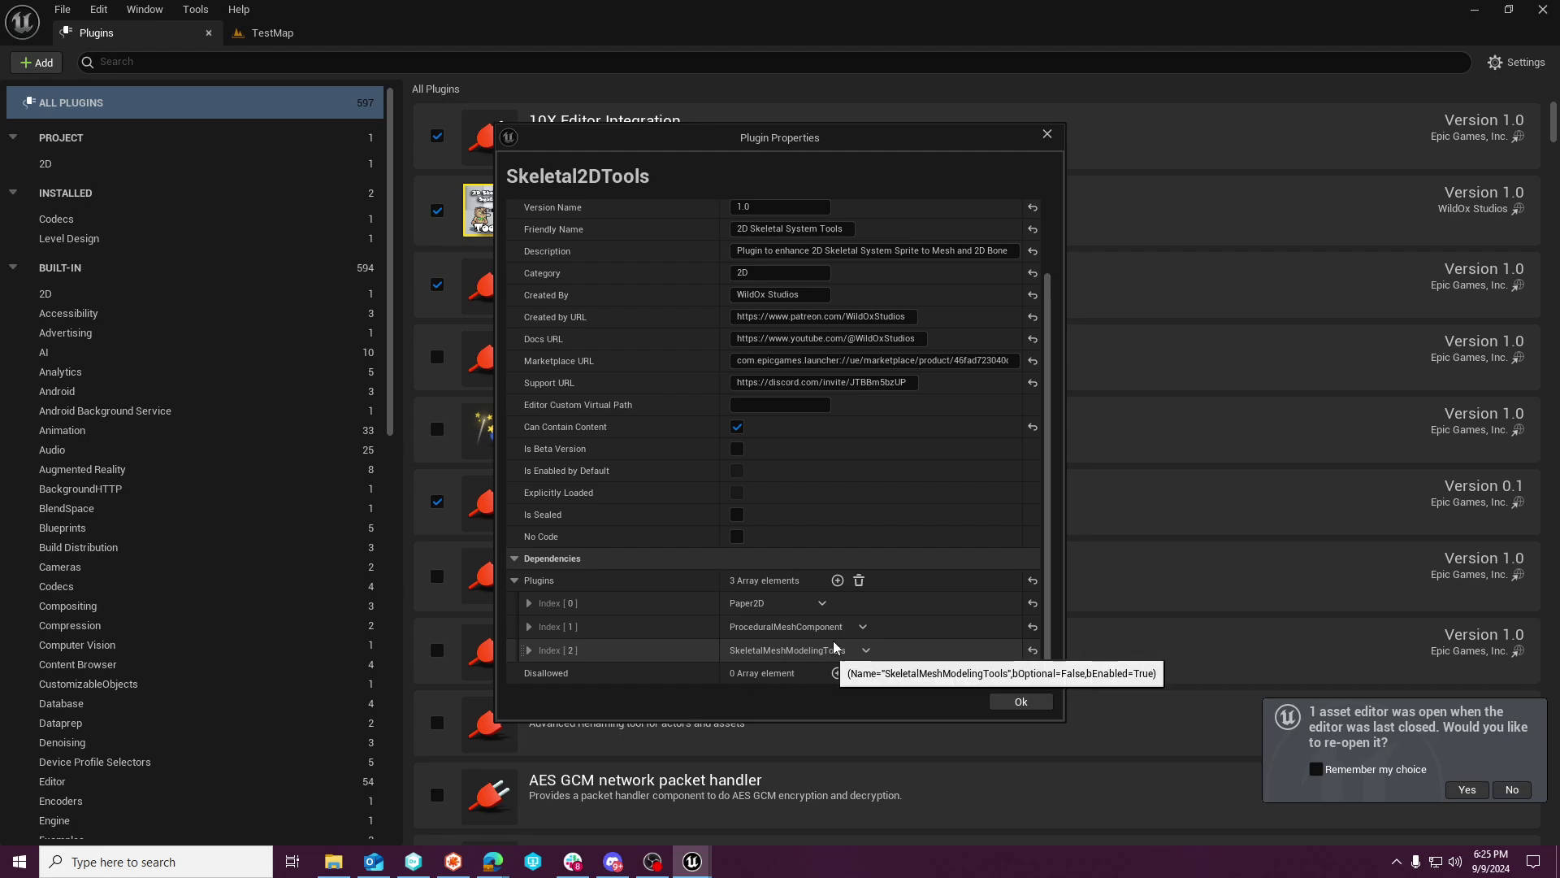
pyautogui.click(1046, 135)
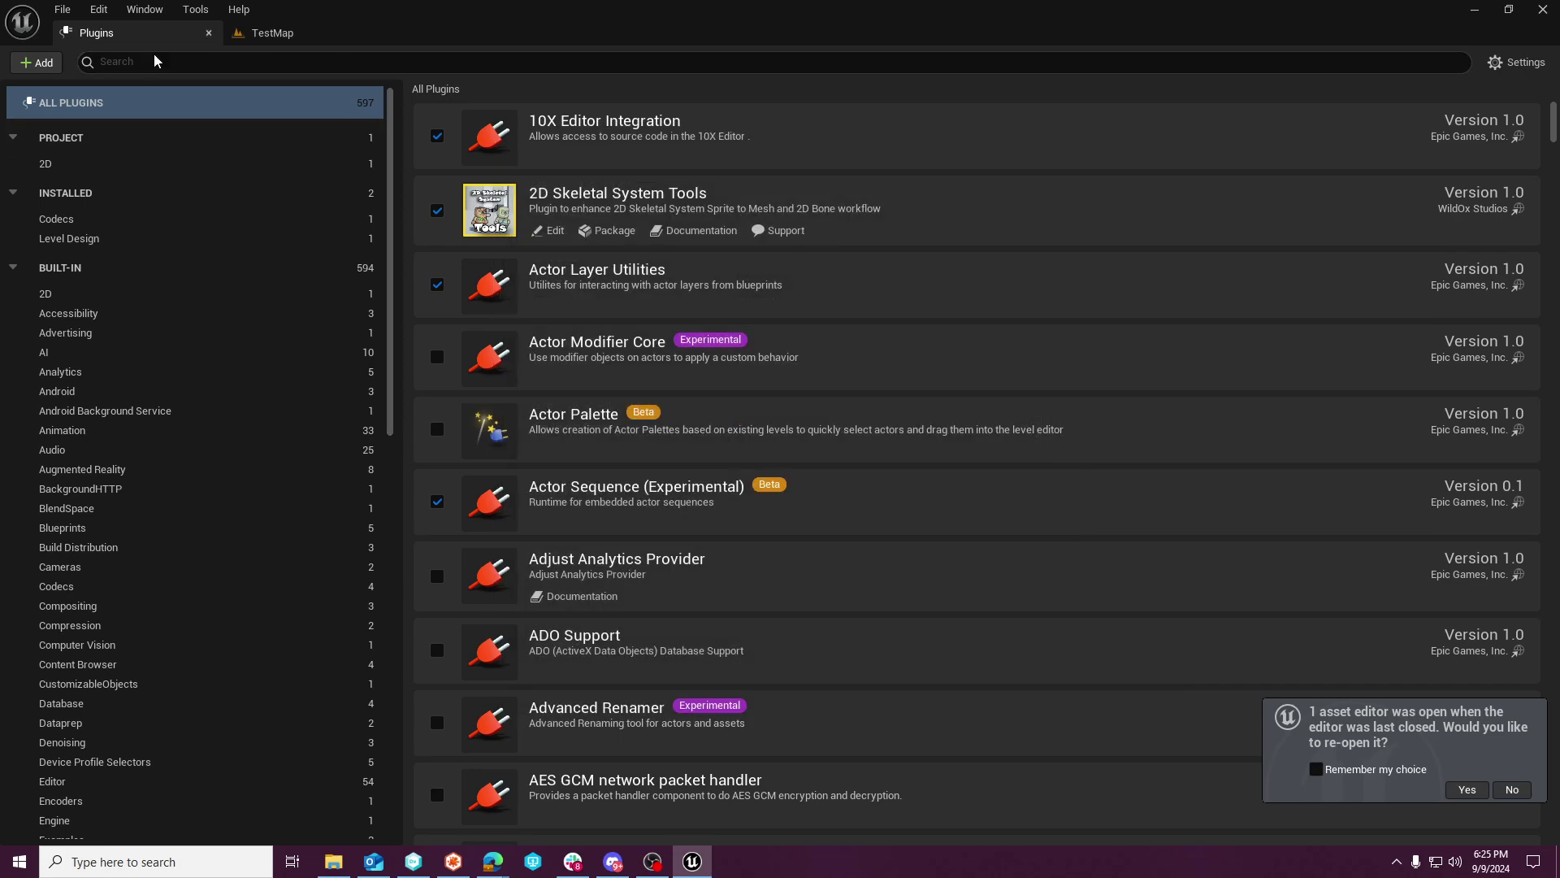
pyautogui.click(209, 32)
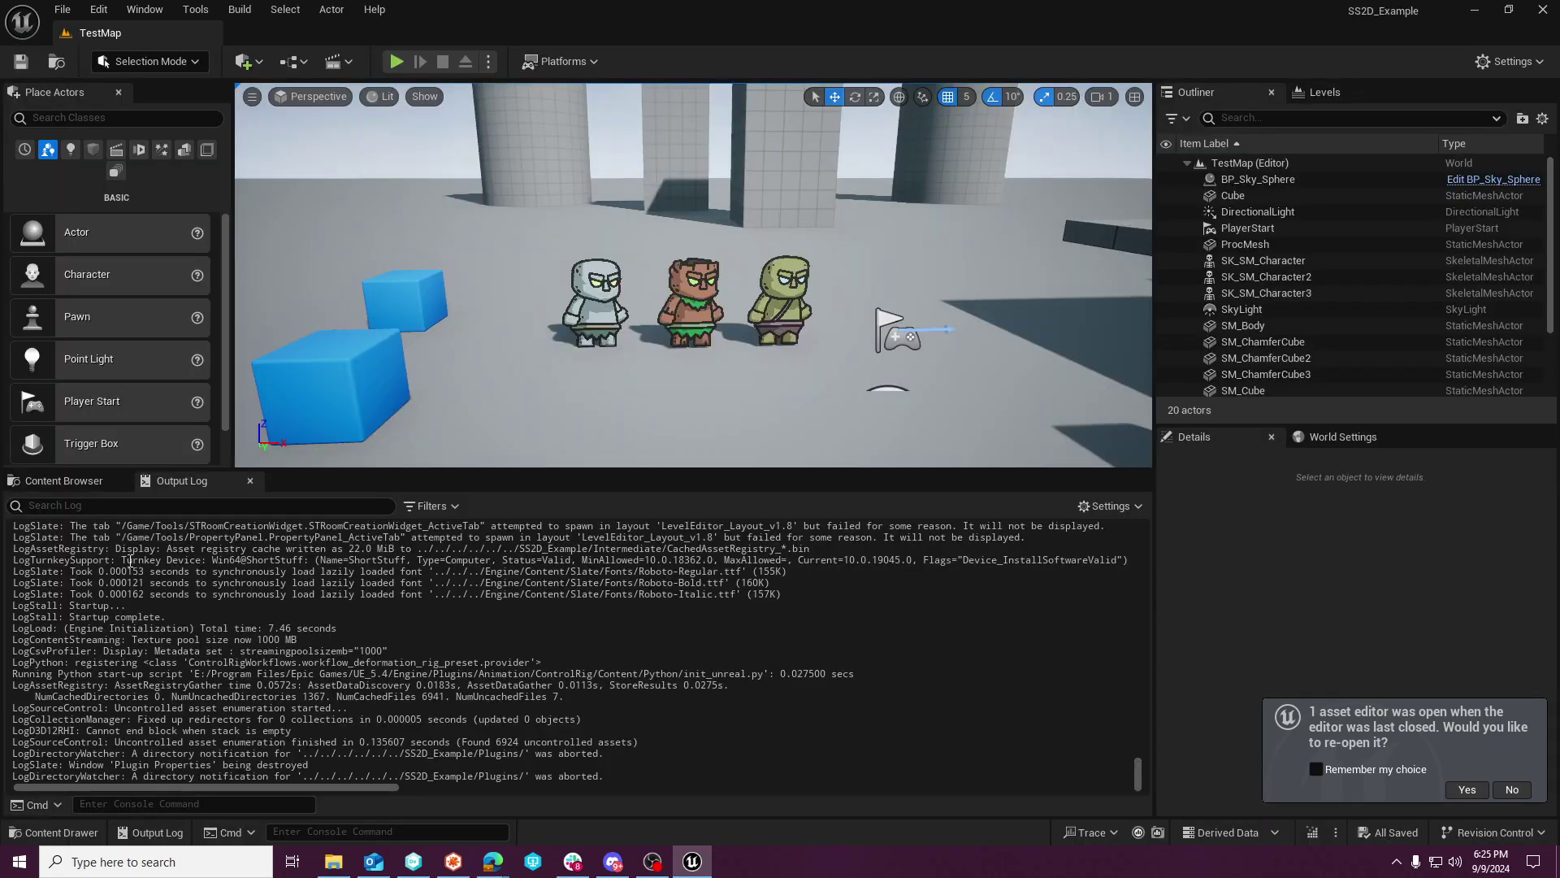
# Browse the plugin content to the CharacterTools folder and select the CharacterCreator level.
pyautogui.click(63, 480)
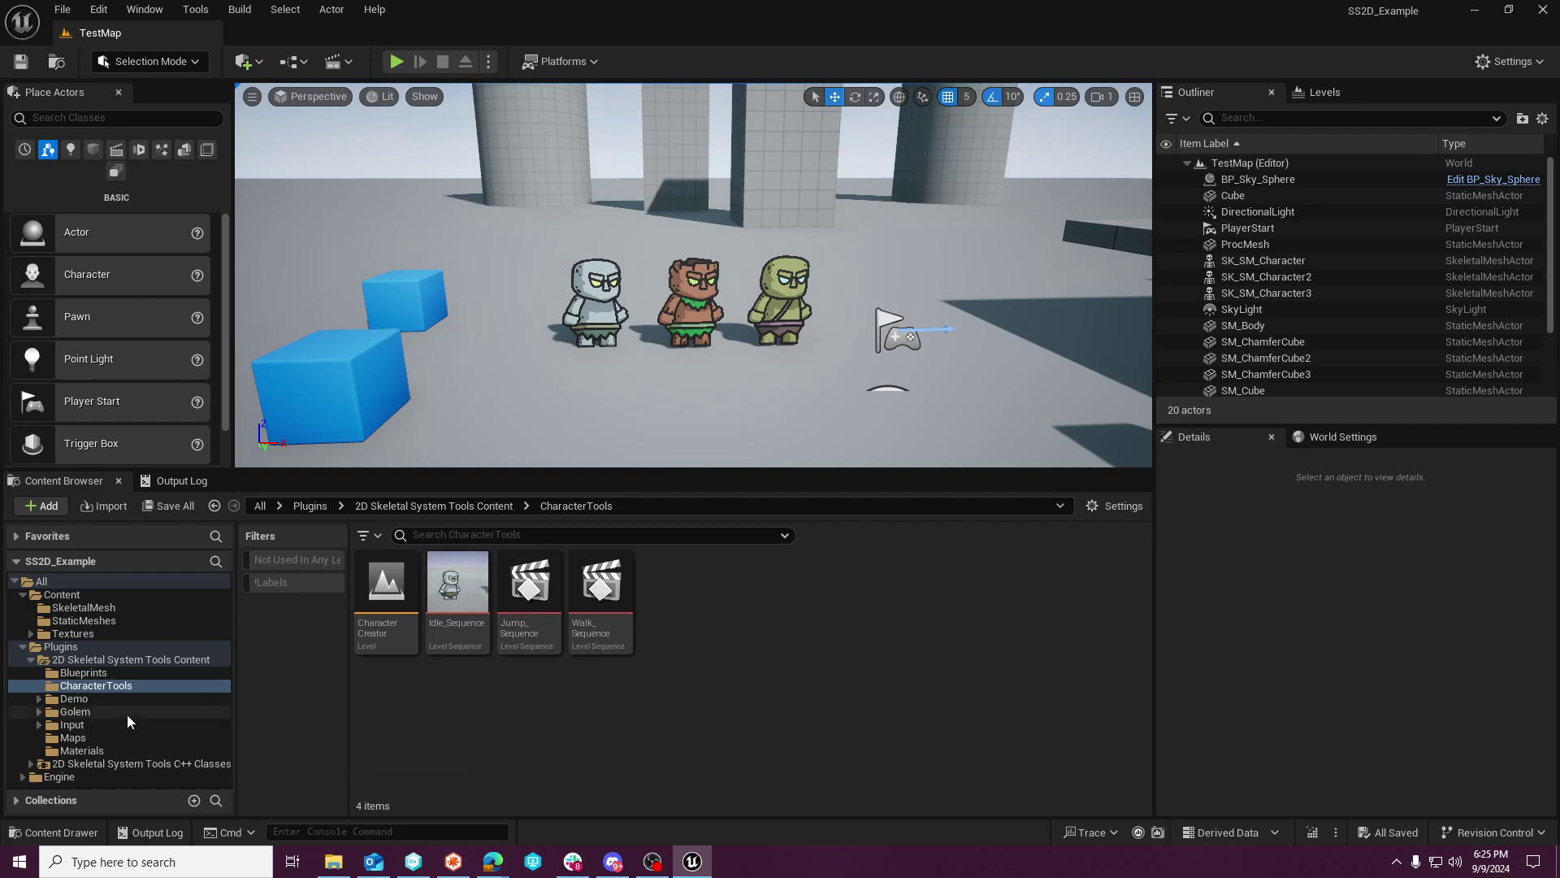
pyautogui.click(86, 701)
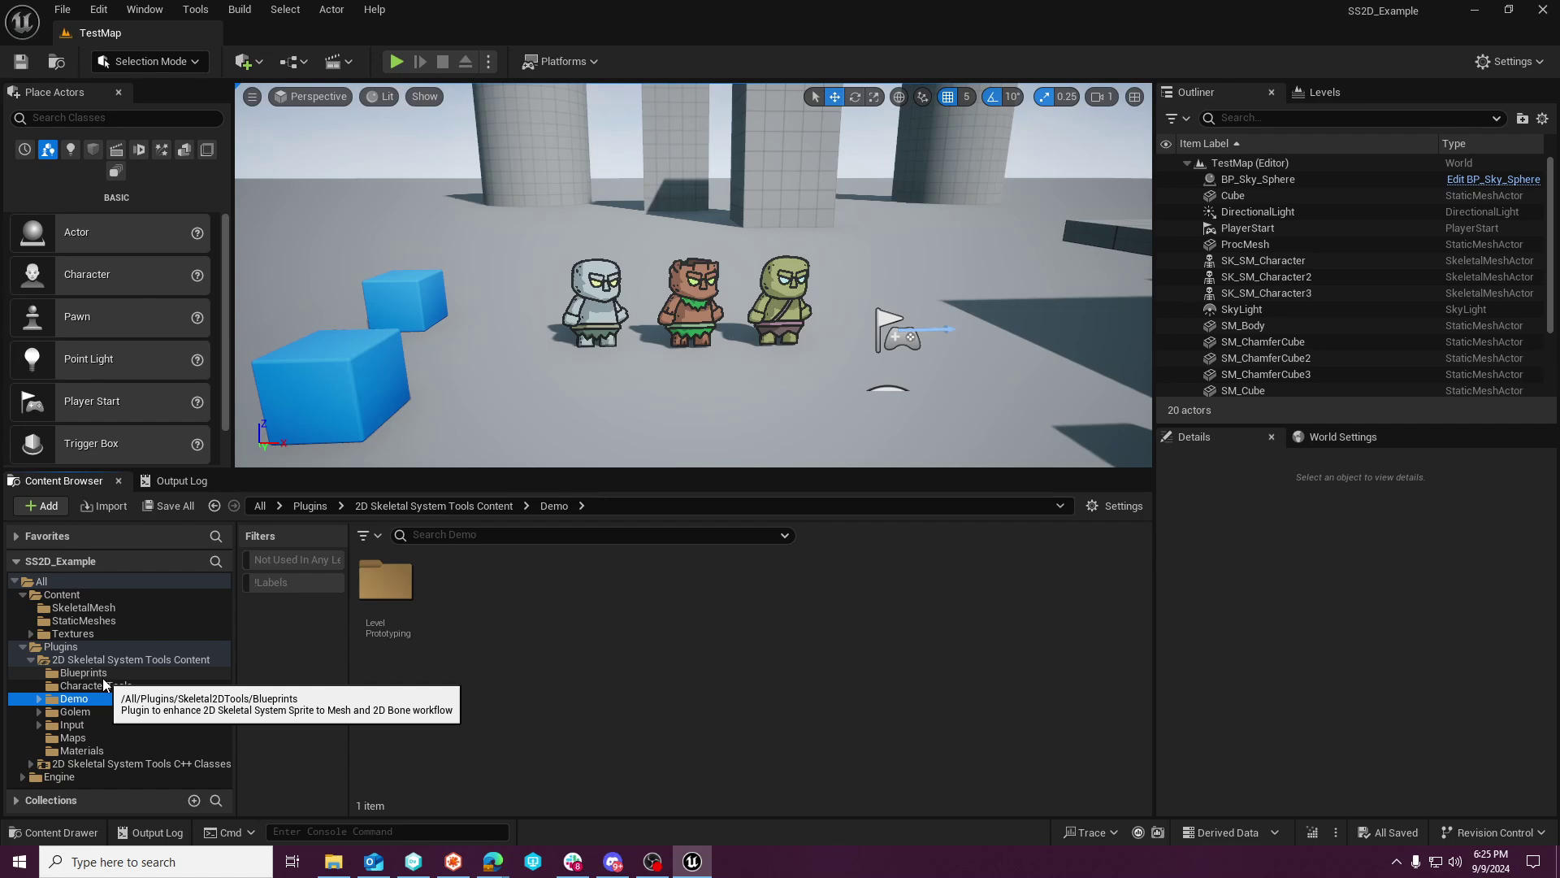
pyautogui.click(98, 685)
pyautogui.click(406, 595)
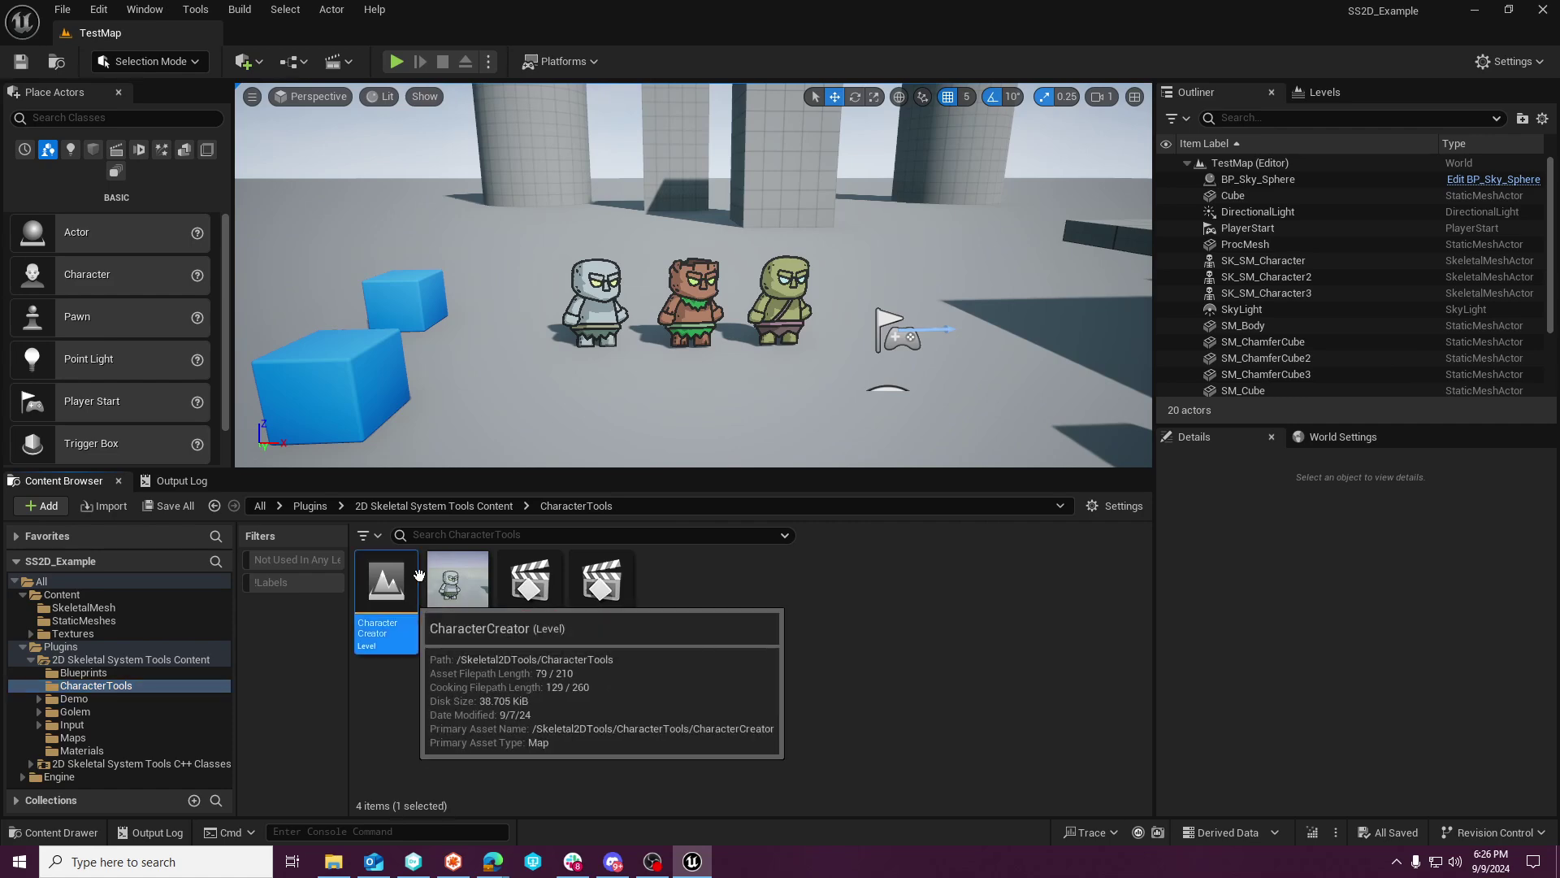
# Open the CharacterCreator level and select the golems' eyes, head and body parts.
pyautogui.doubleClick(415, 577)
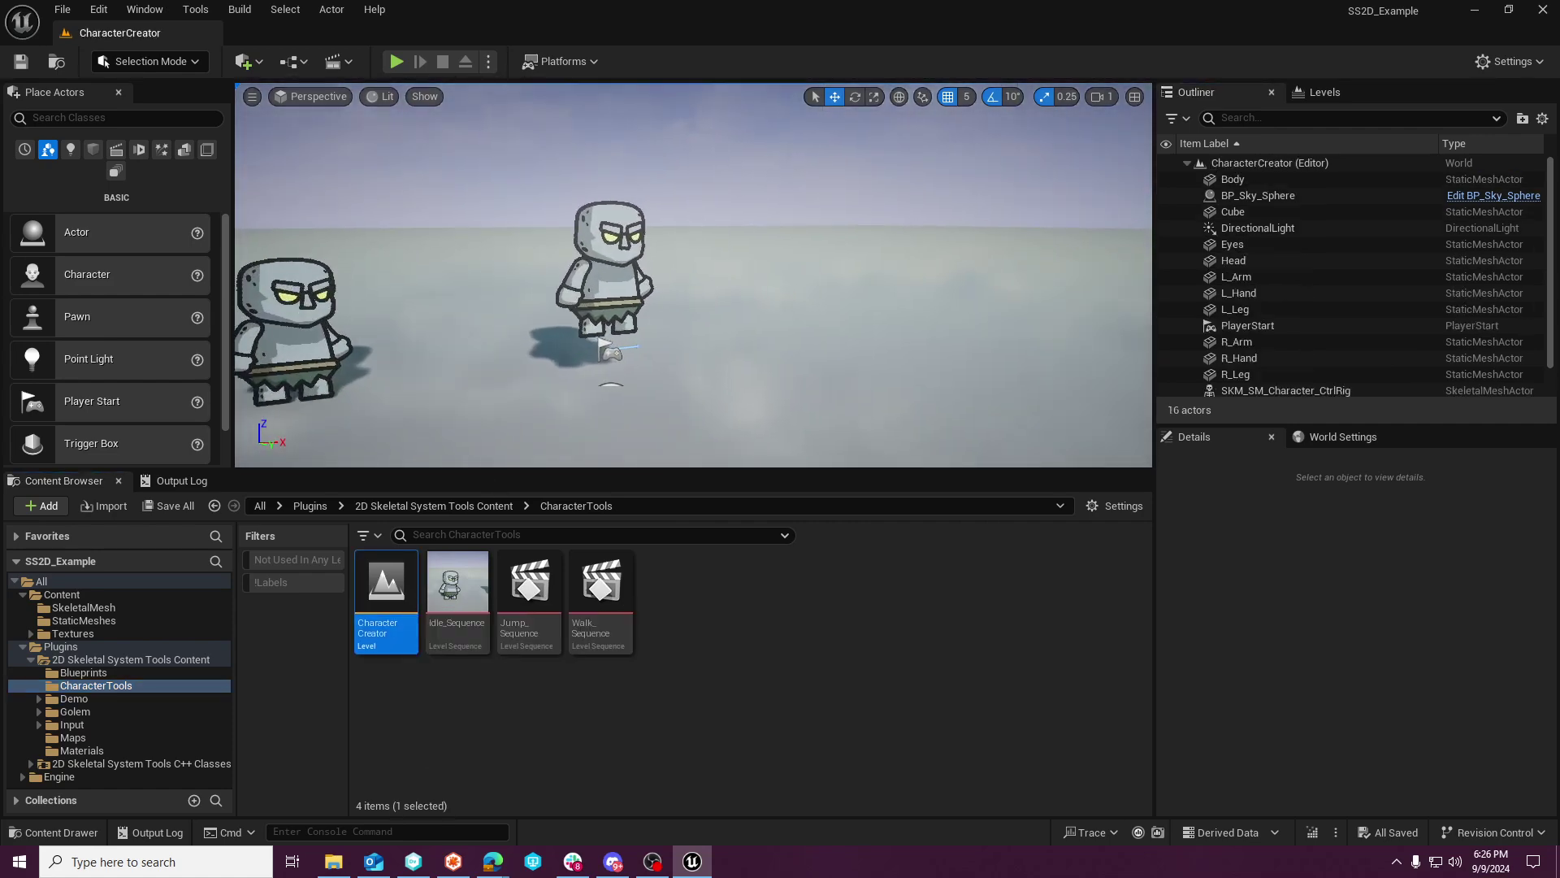
pyautogui.moveTo(565, 366); pyautogui.dragTo(565, 366, button='right')
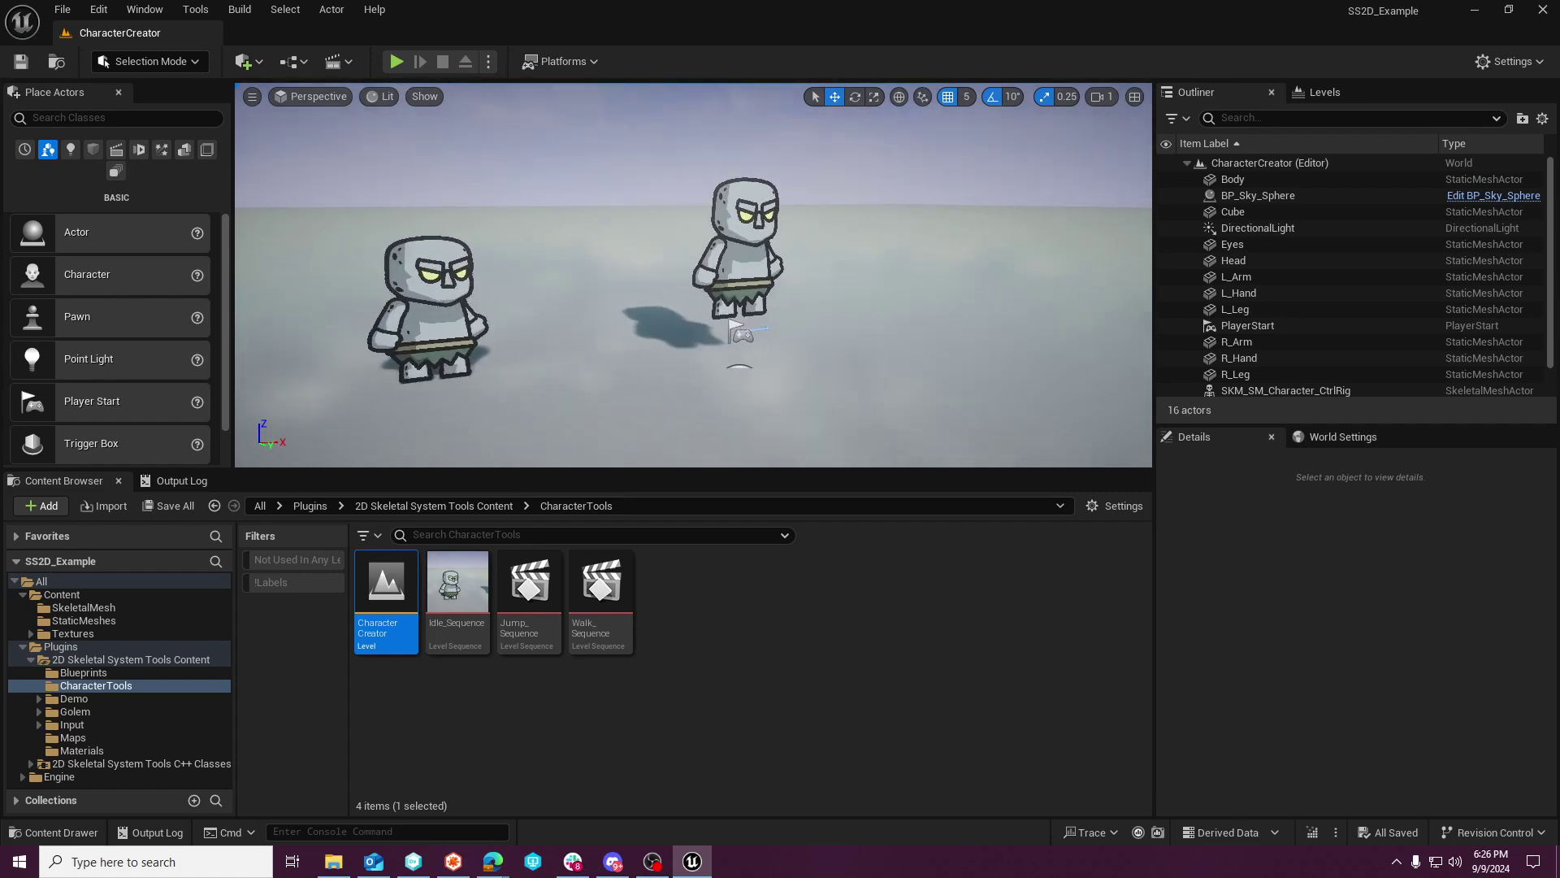
pyautogui.moveTo(768, 254); pyautogui.dragTo(768, 268, button='right')
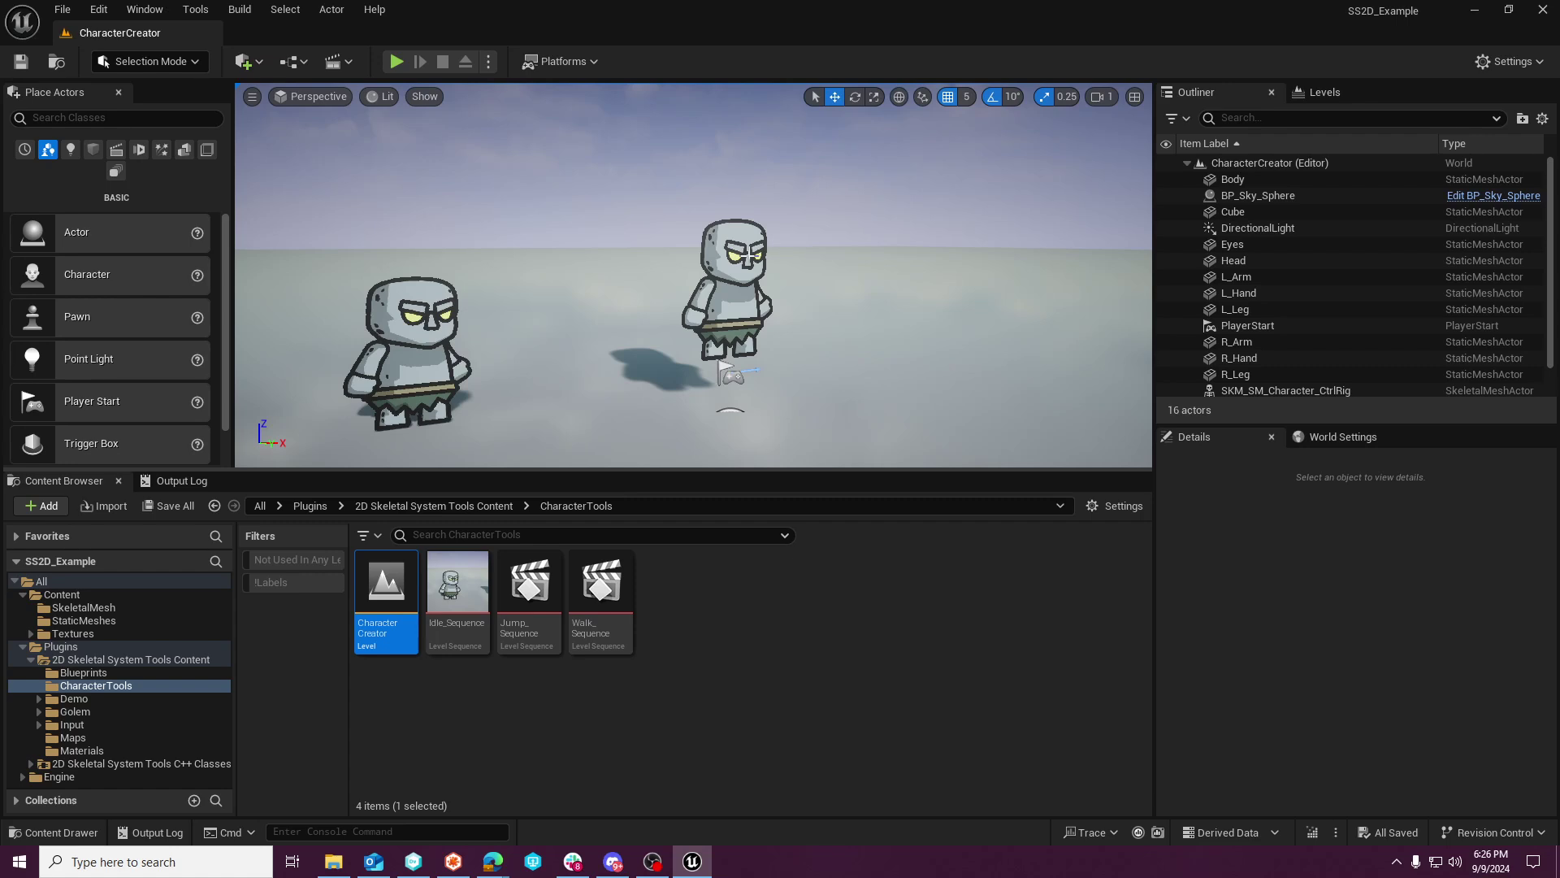
pyautogui.click(738, 255)
pyautogui.click(726, 264)
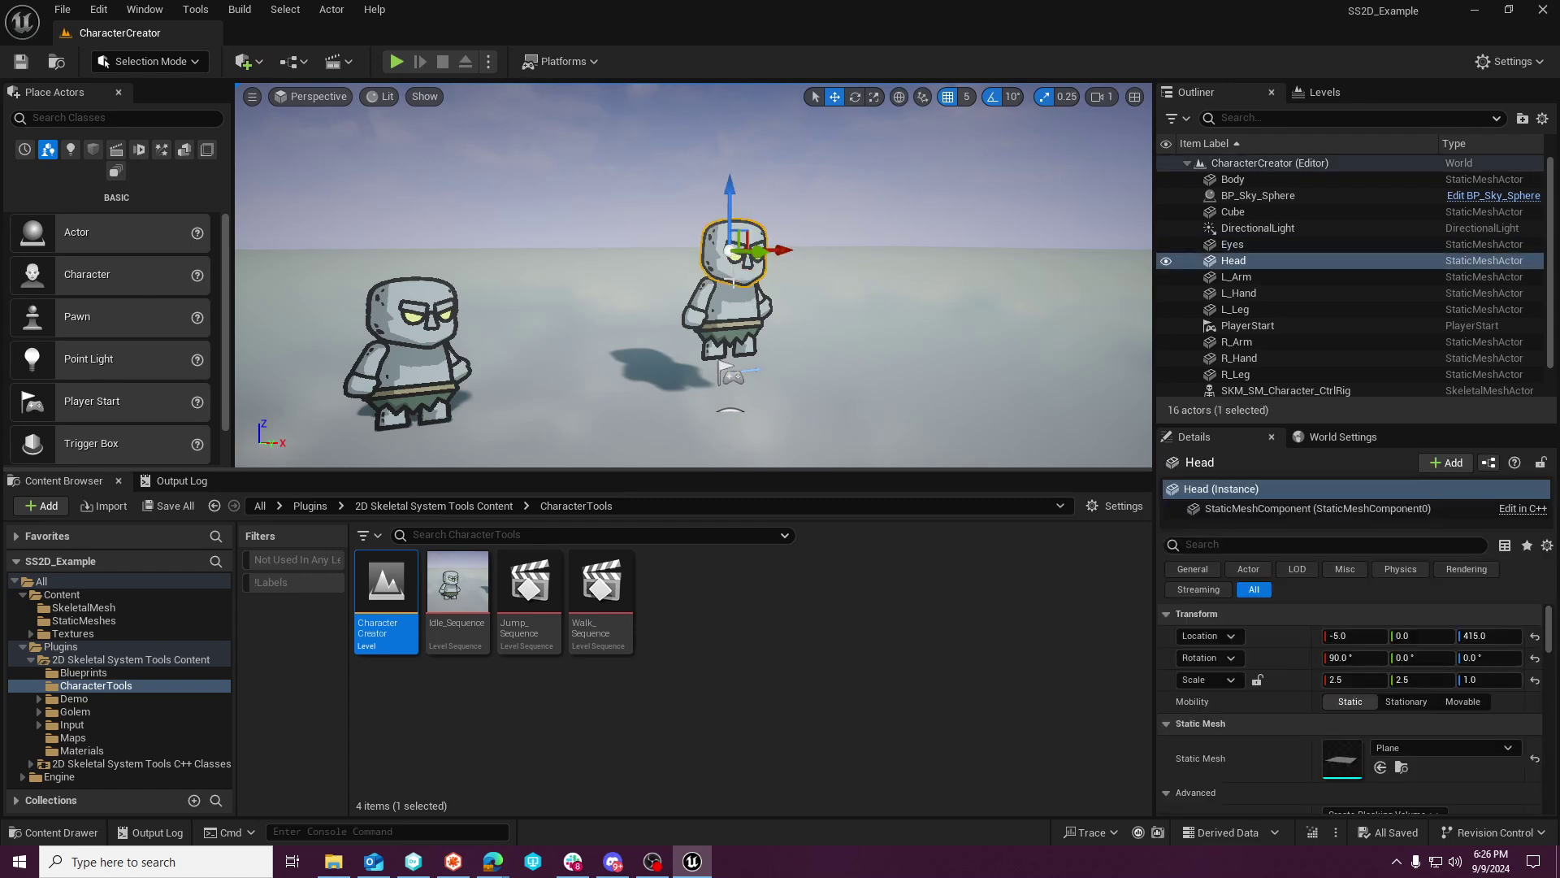
pyautogui.click(752, 322)
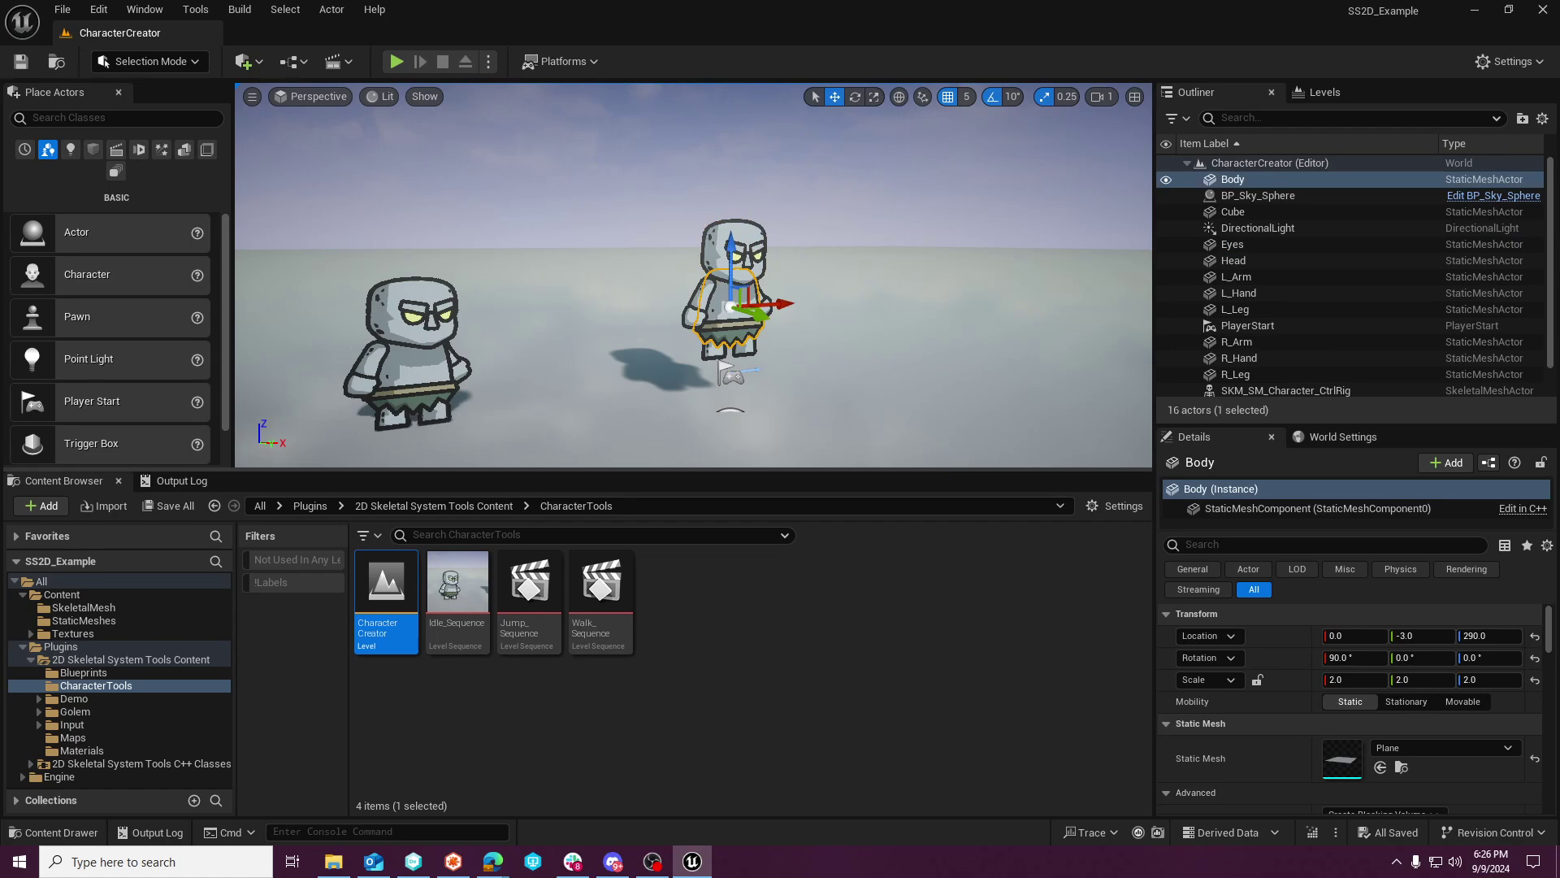
pyautogui.click(380, 372)
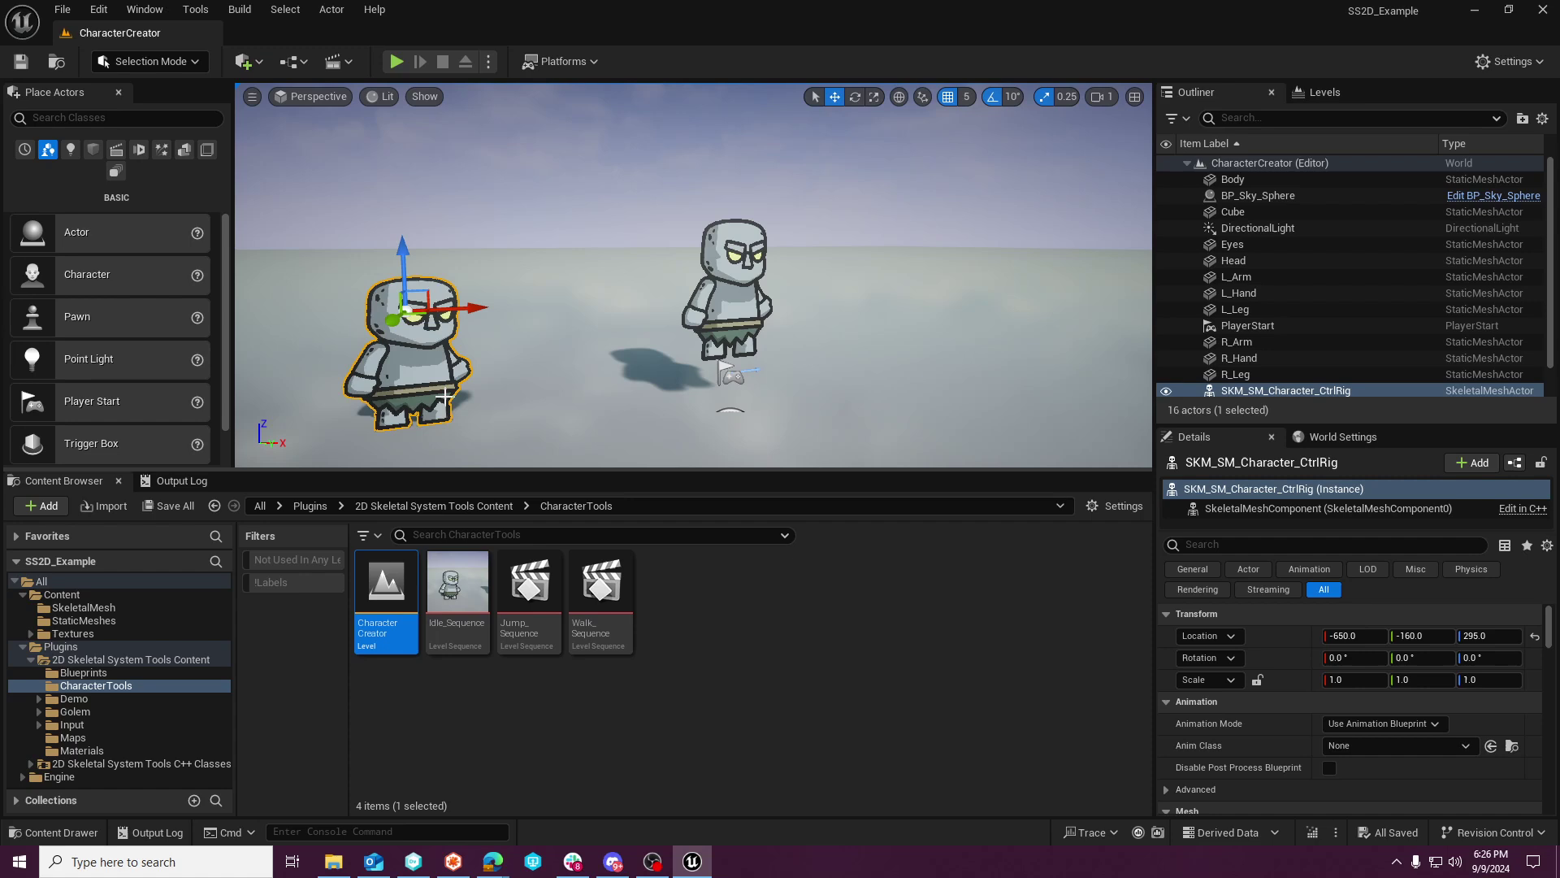
pyautogui.click(723, 292)
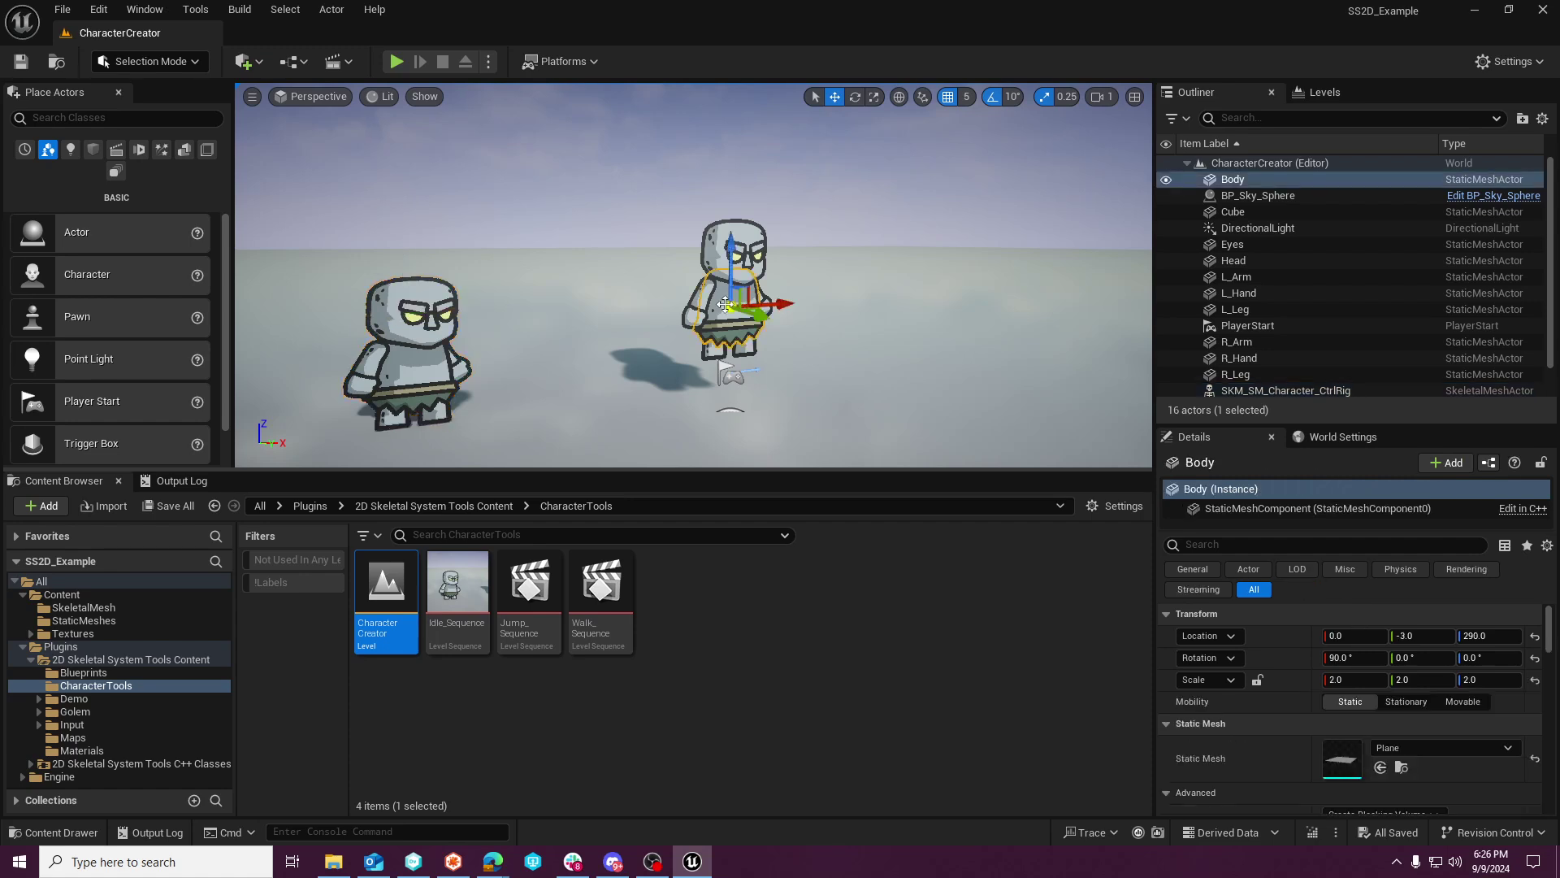
pyautogui.click(707, 266)
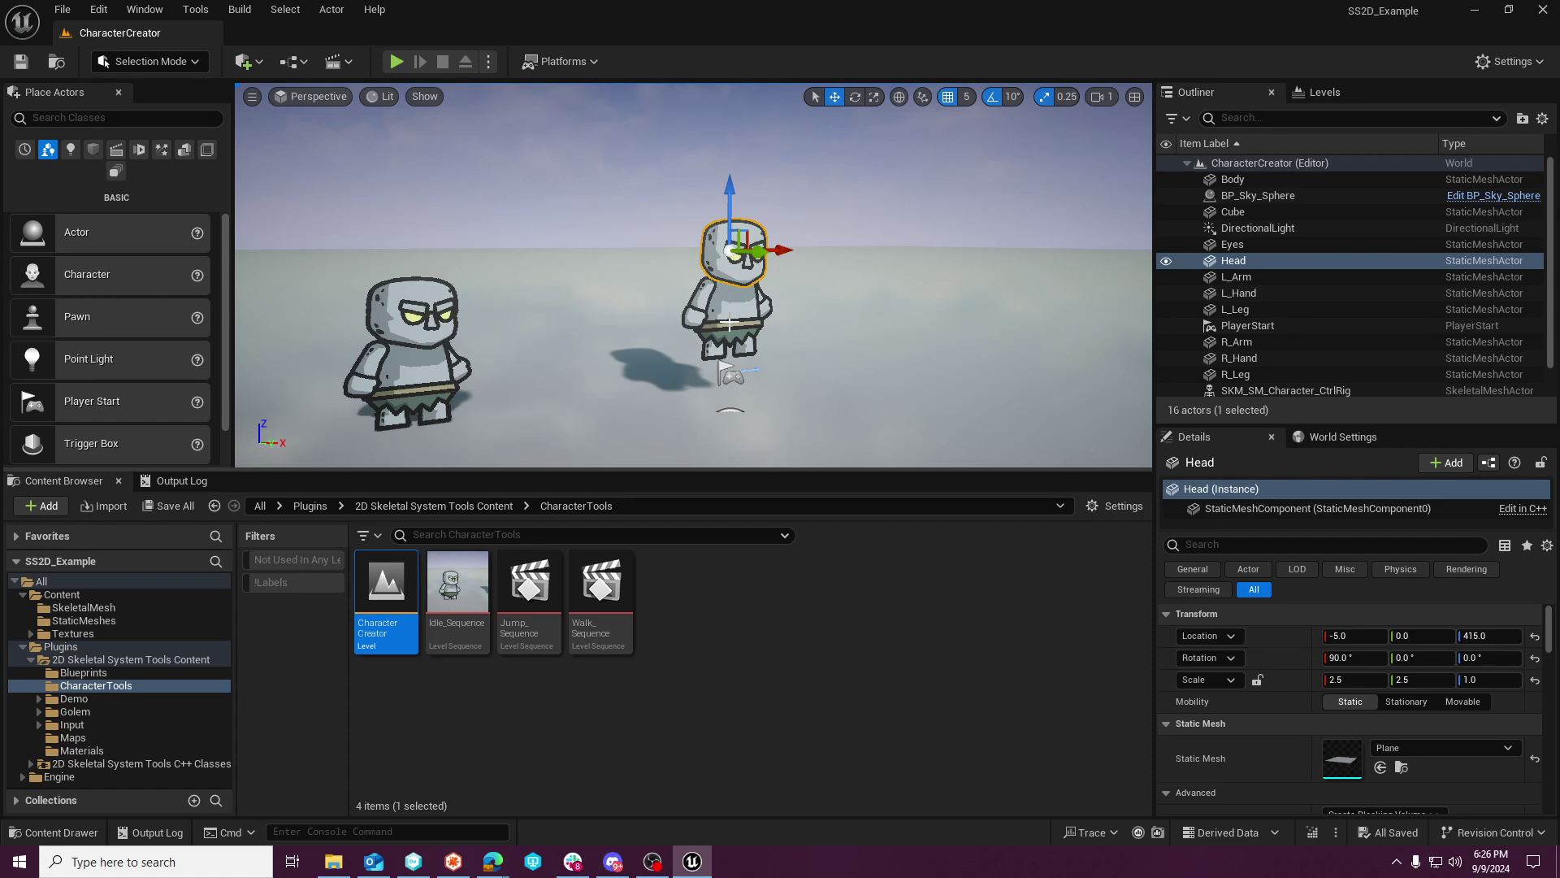
# Open Walk_Sequence, play and pause it in Sequencer, then return to the Content Browser.
pyautogui.click(577, 587)
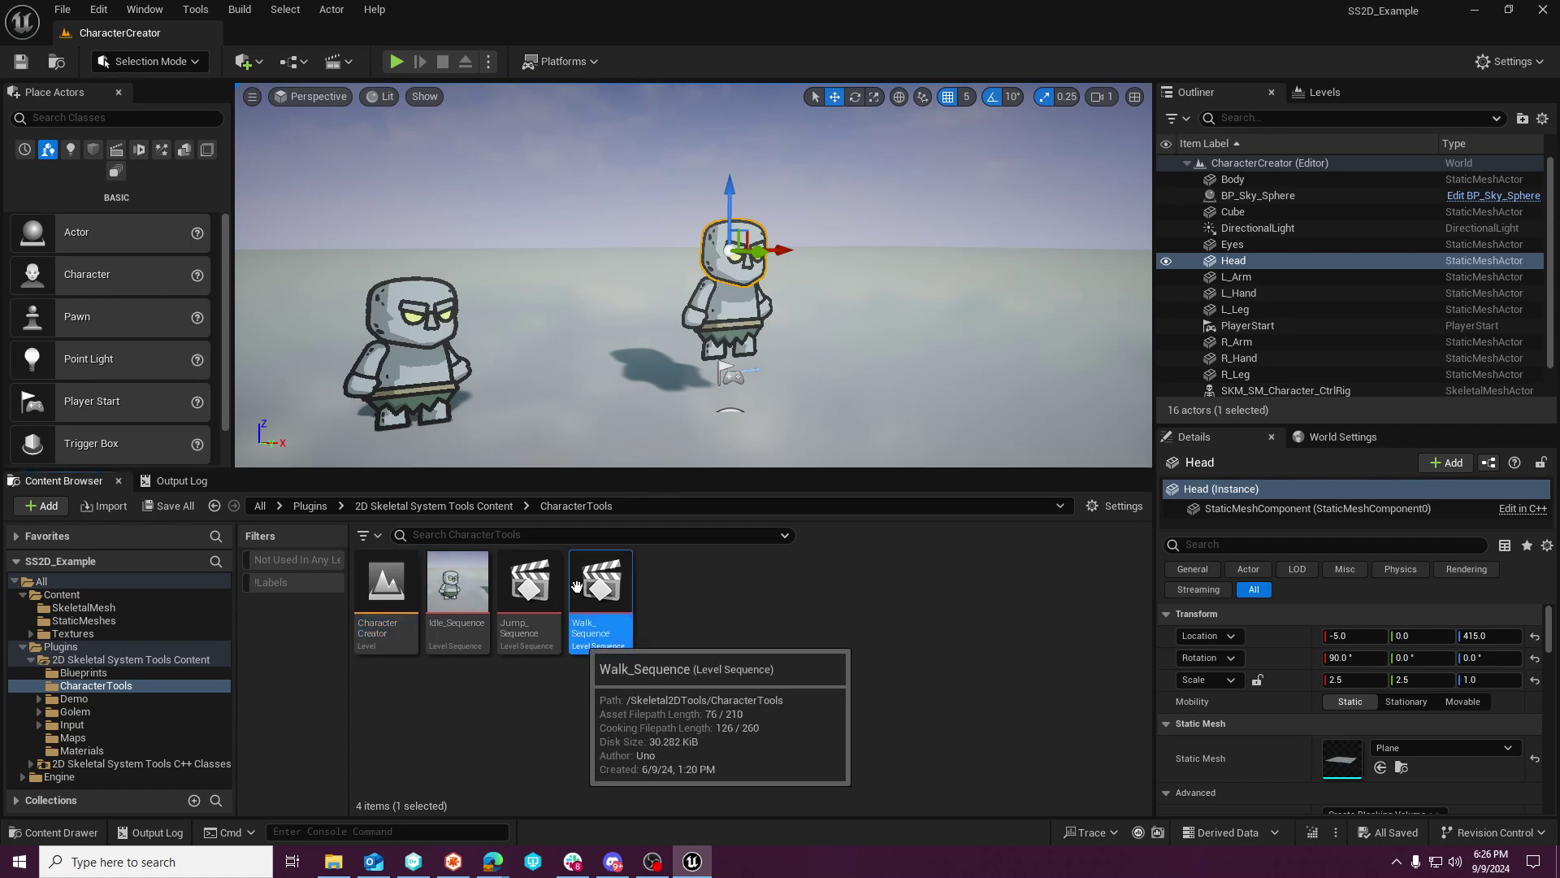
pyautogui.doubleClick(577, 587)
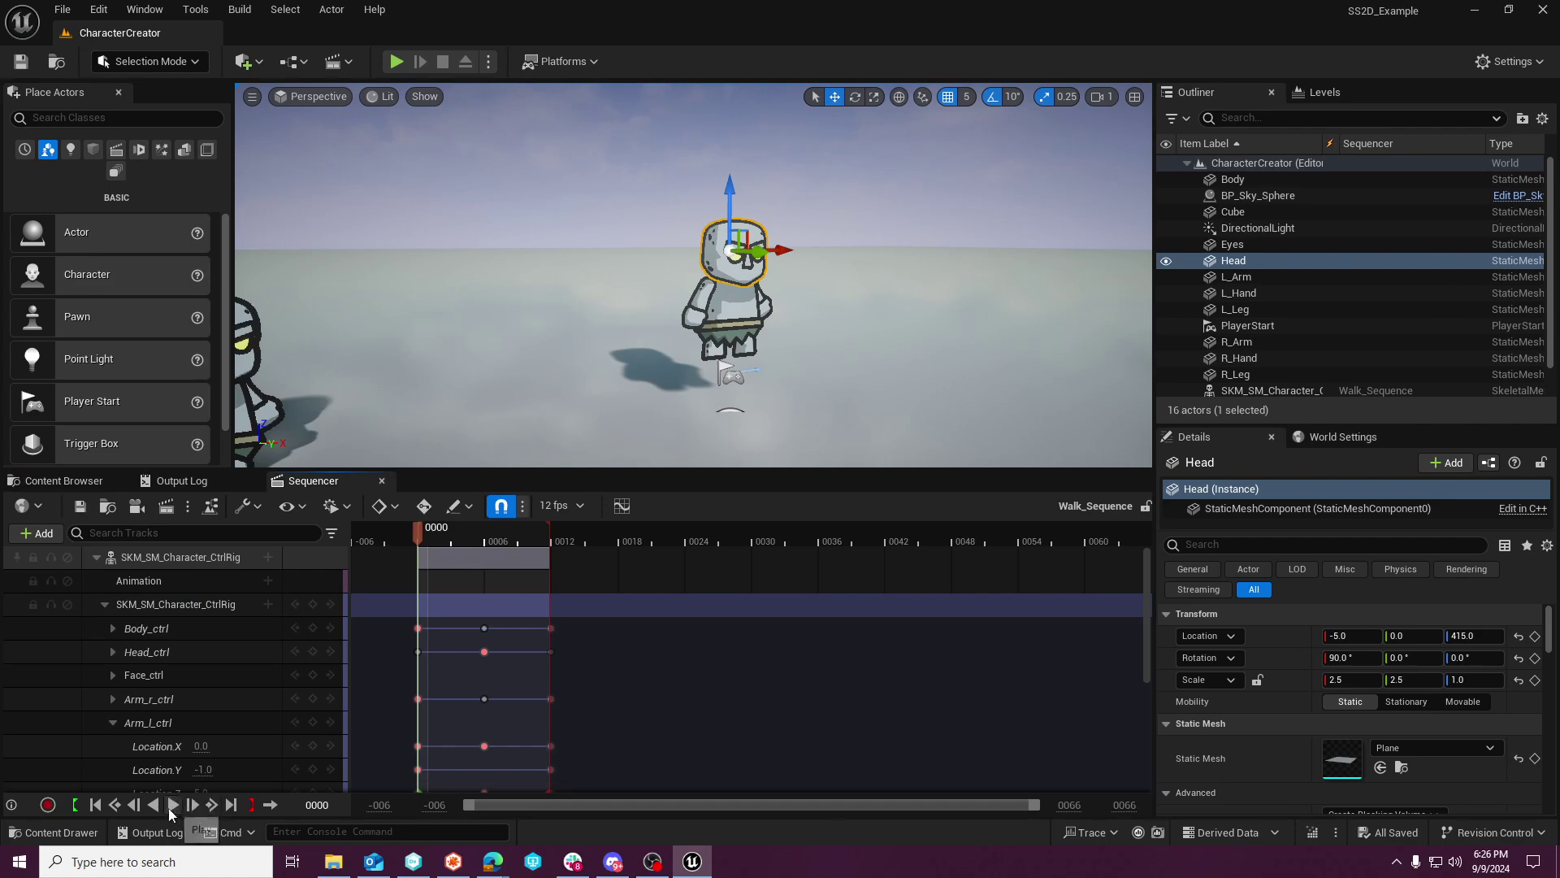
pyautogui.click(173, 804)
pyautogui.click(173, 804)
pyautogui.moveTo(534, 348); pyautogui.dragTo(543, 397, button='right')
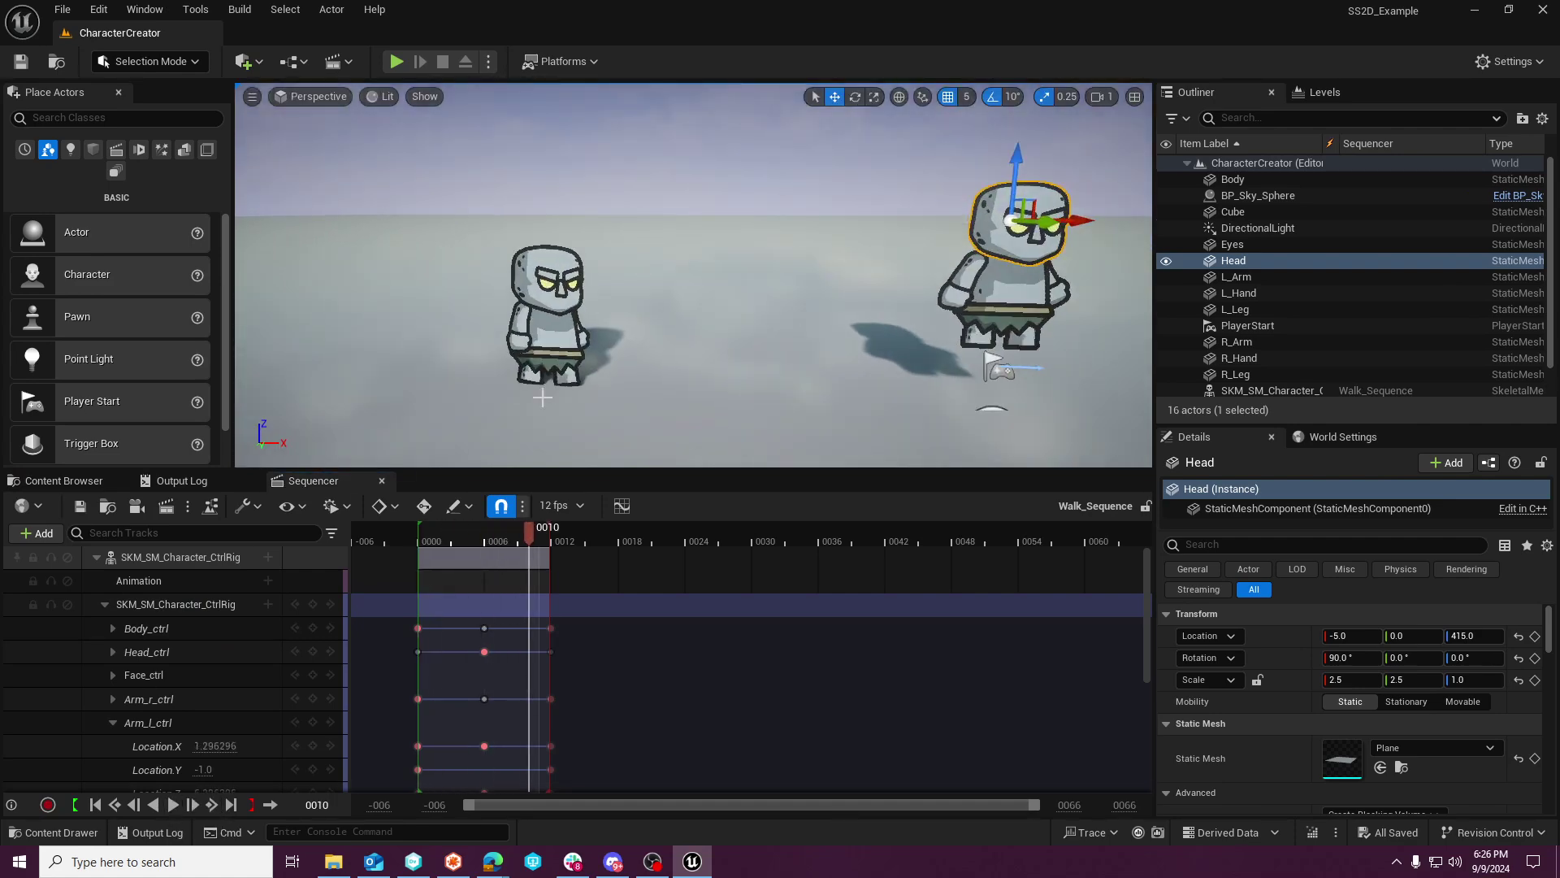
pyautogui.click(172, 804)
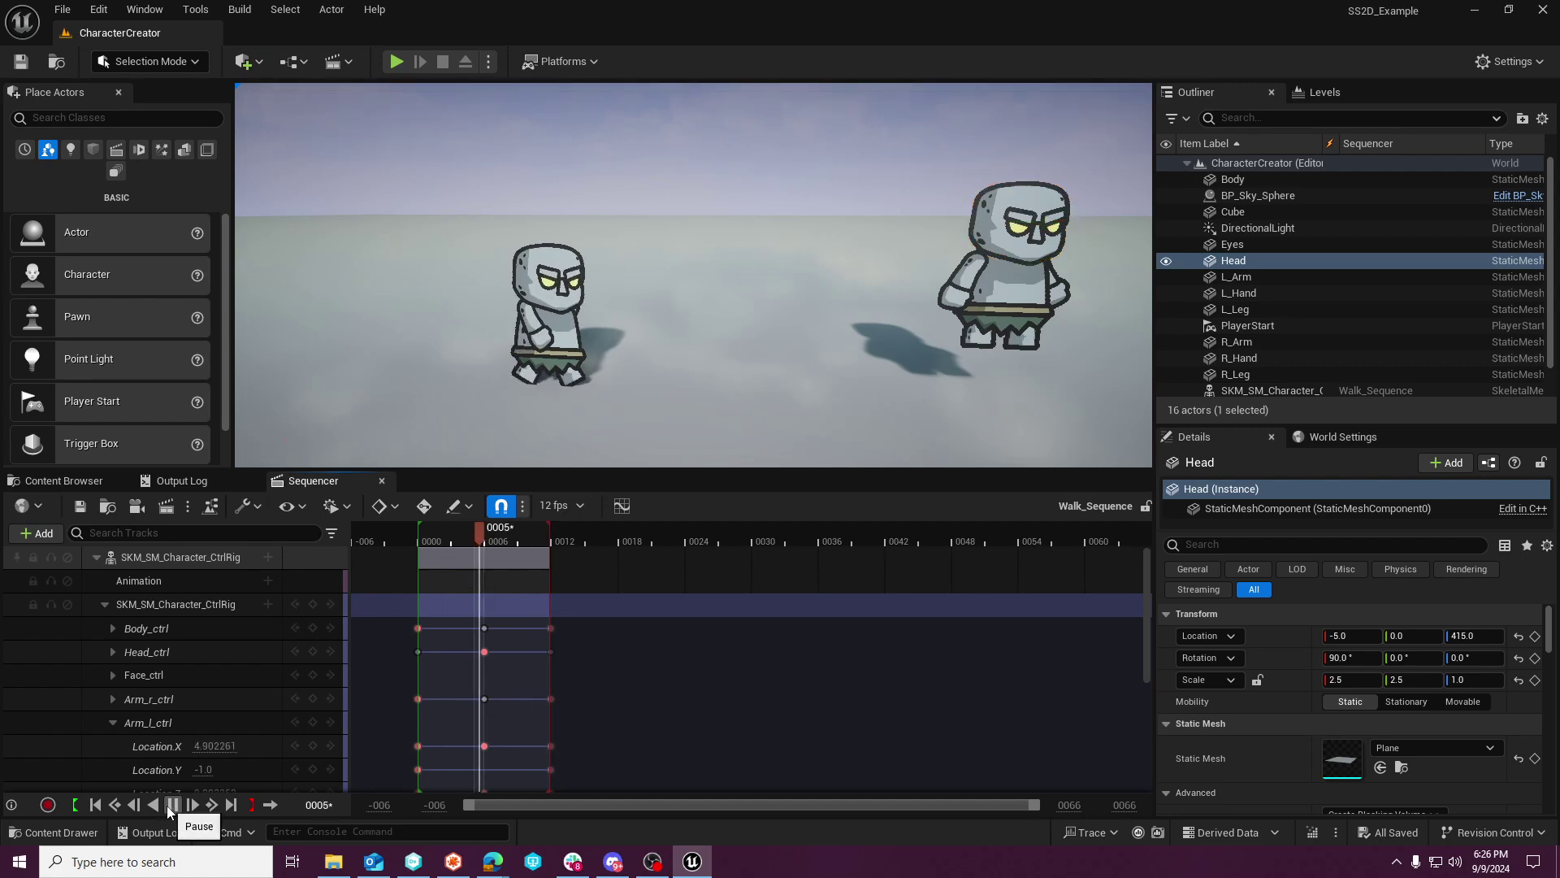
pyautogui.click(170, 805)
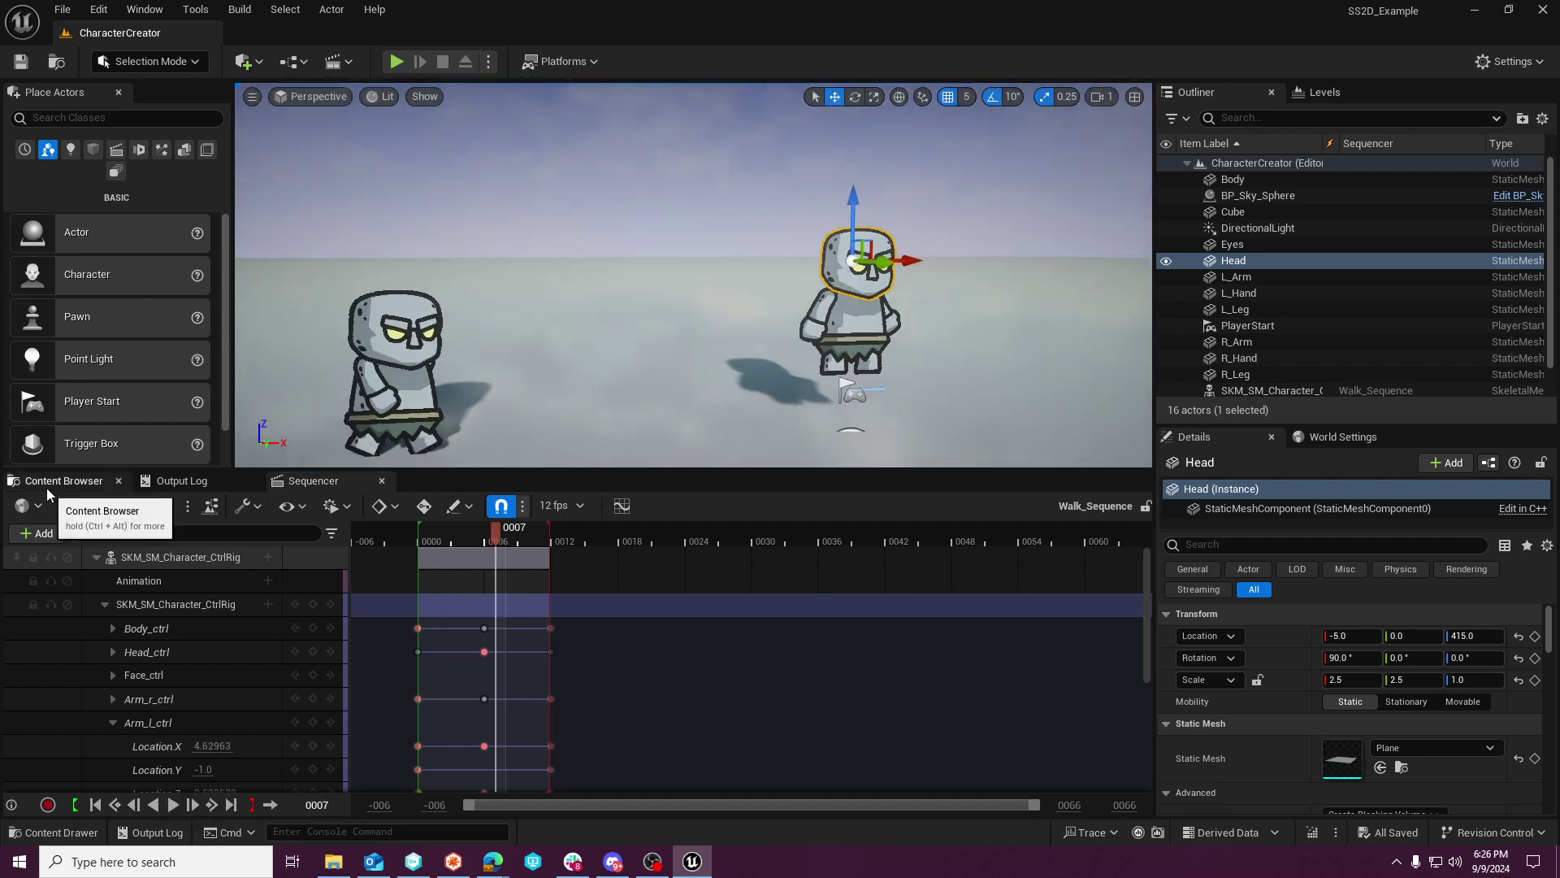
pyautogui.click(46, 487)
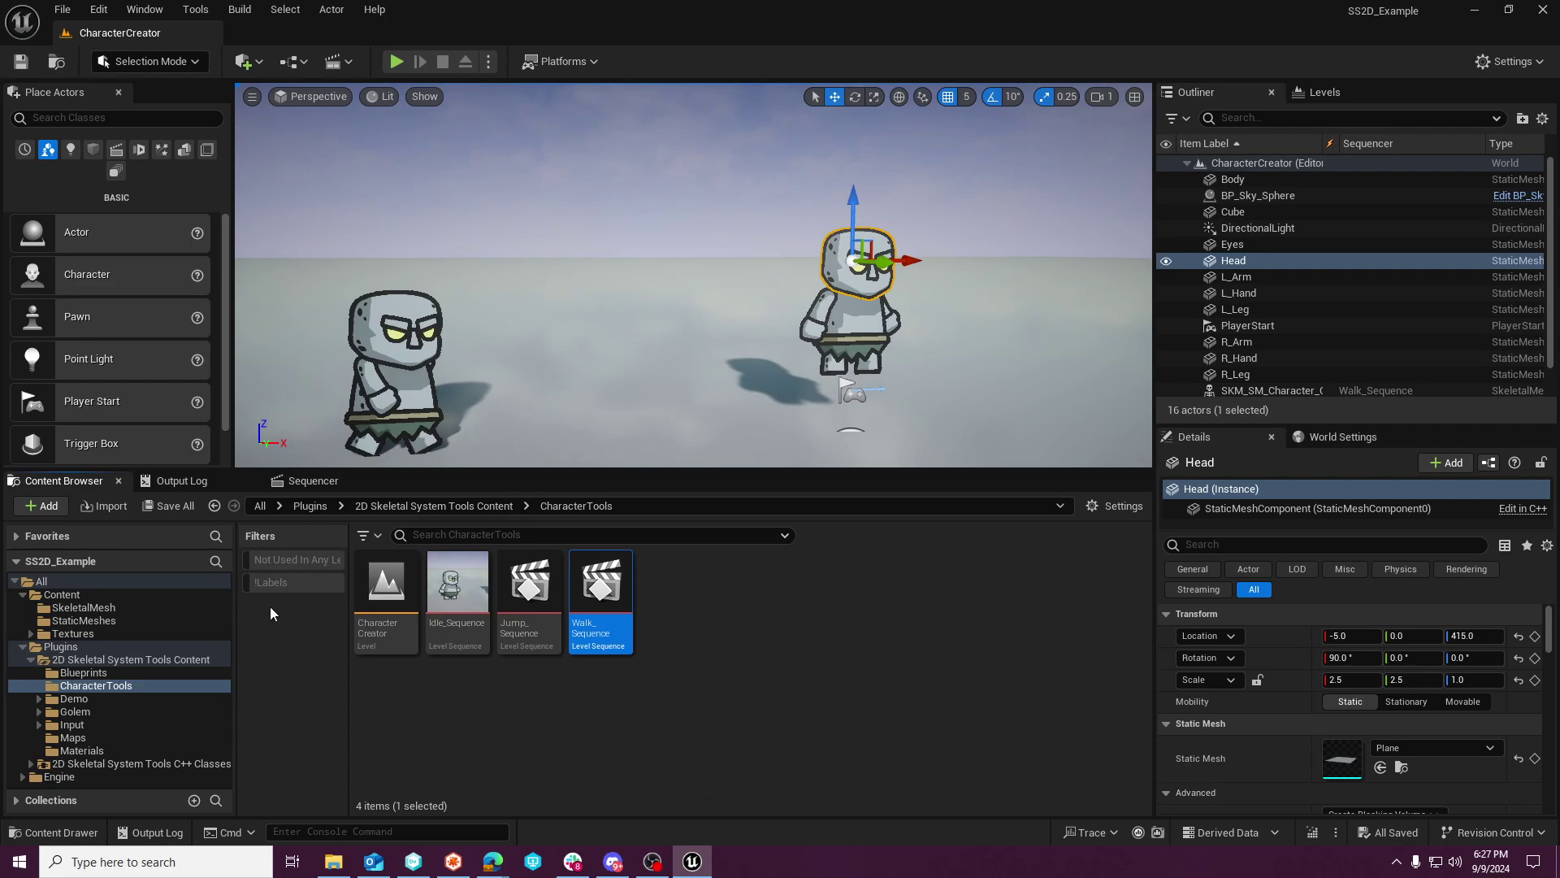
# In the Textures folder, delete dragon_Sprite_1 through dragon_Sprite_5.
pyautogui.click(81, 607)
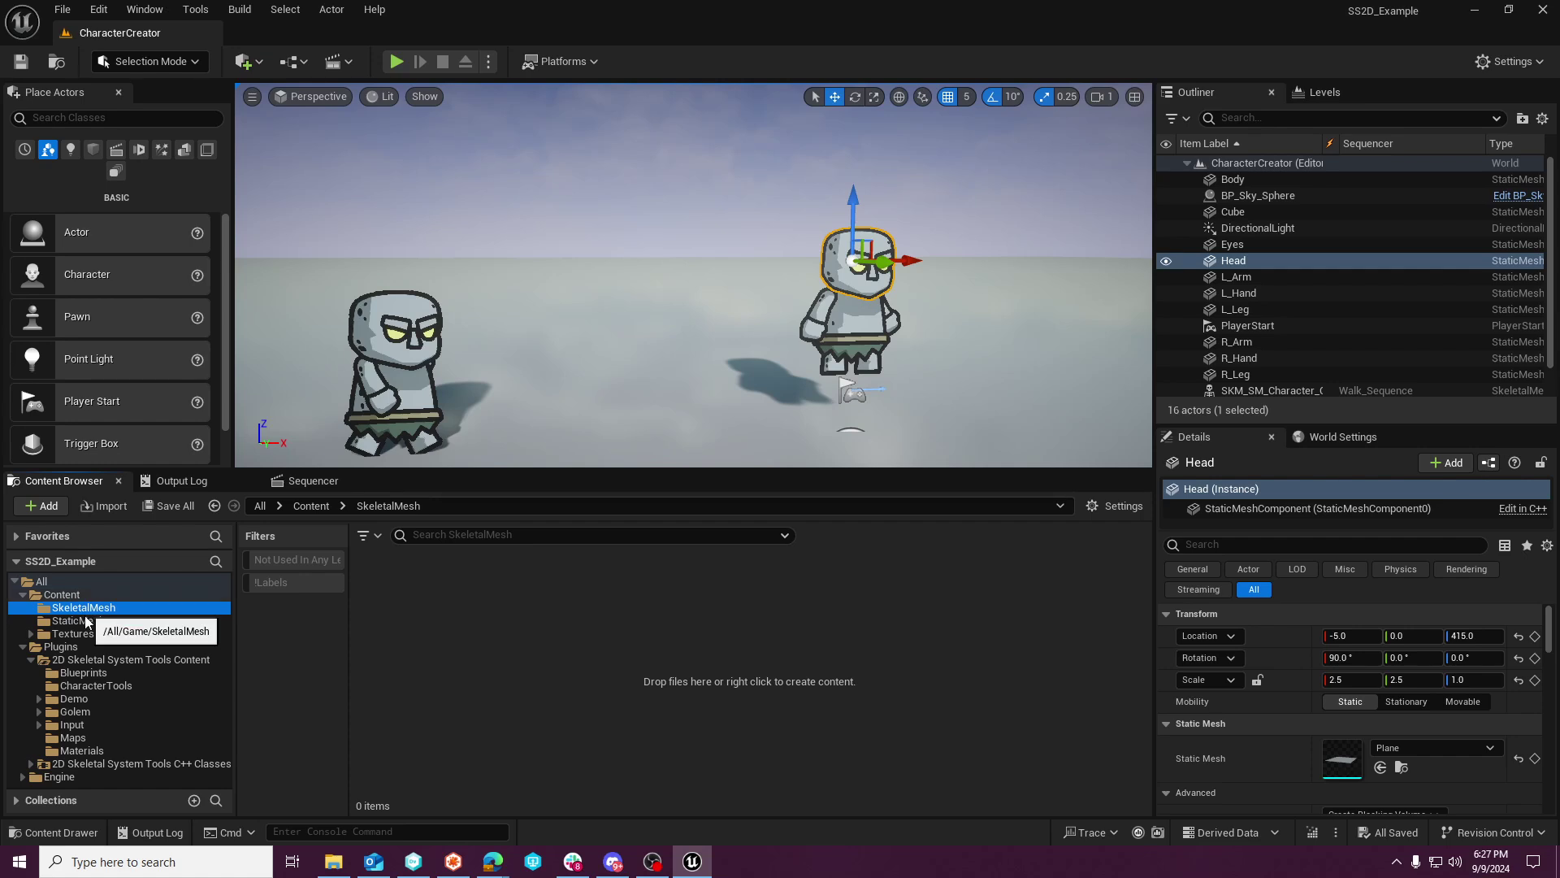
pyautogui.click(73, 633)
pyautogui.click(30, 635)
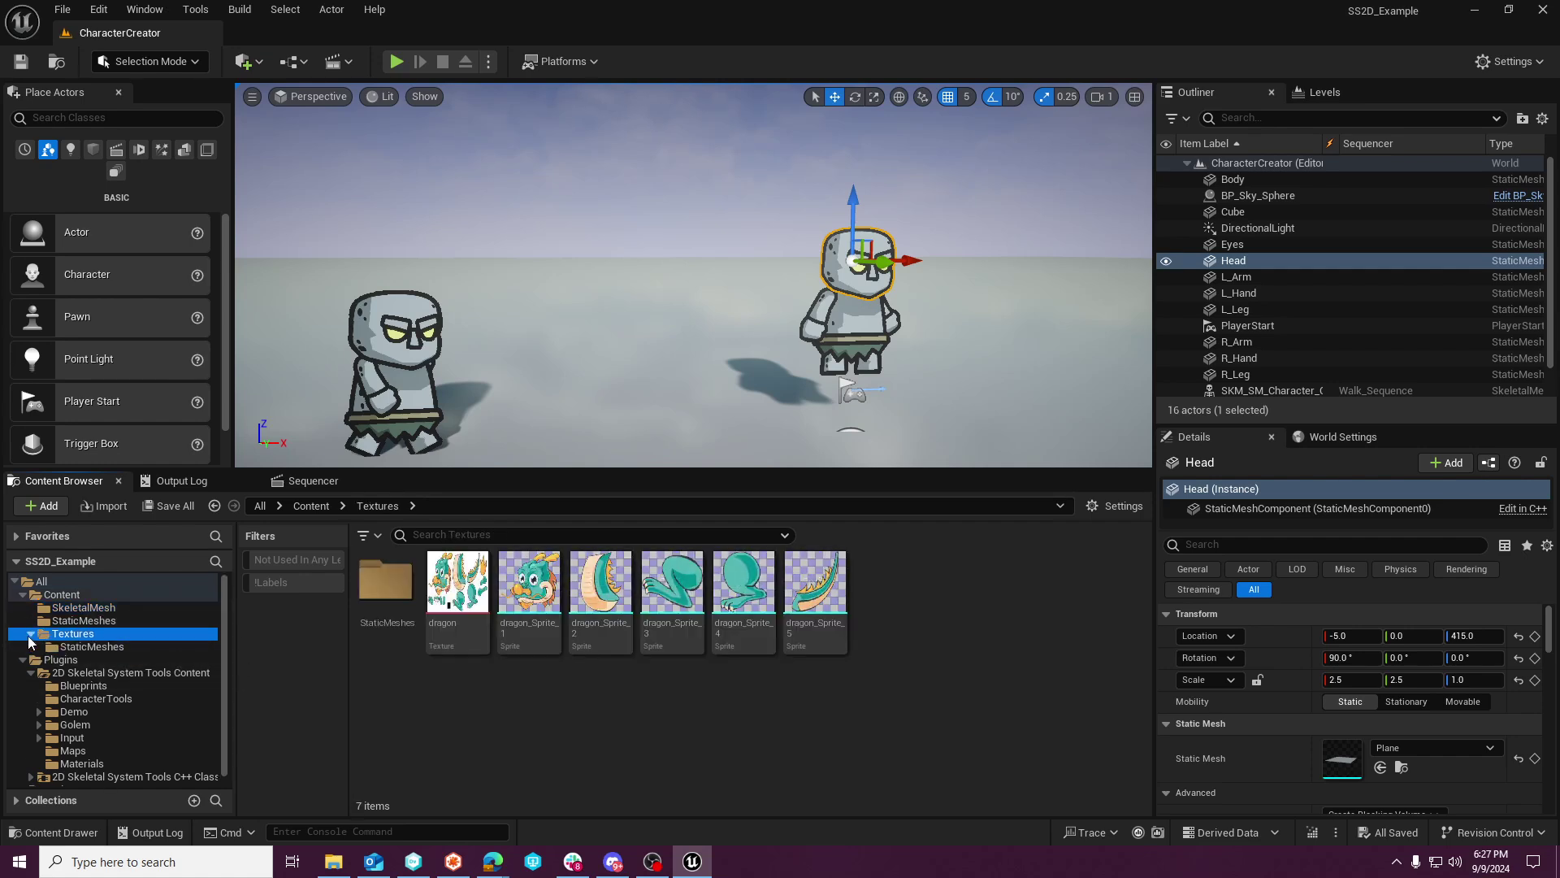
pyautogui.click(89, 646)
pyautogui.click(74, 632)
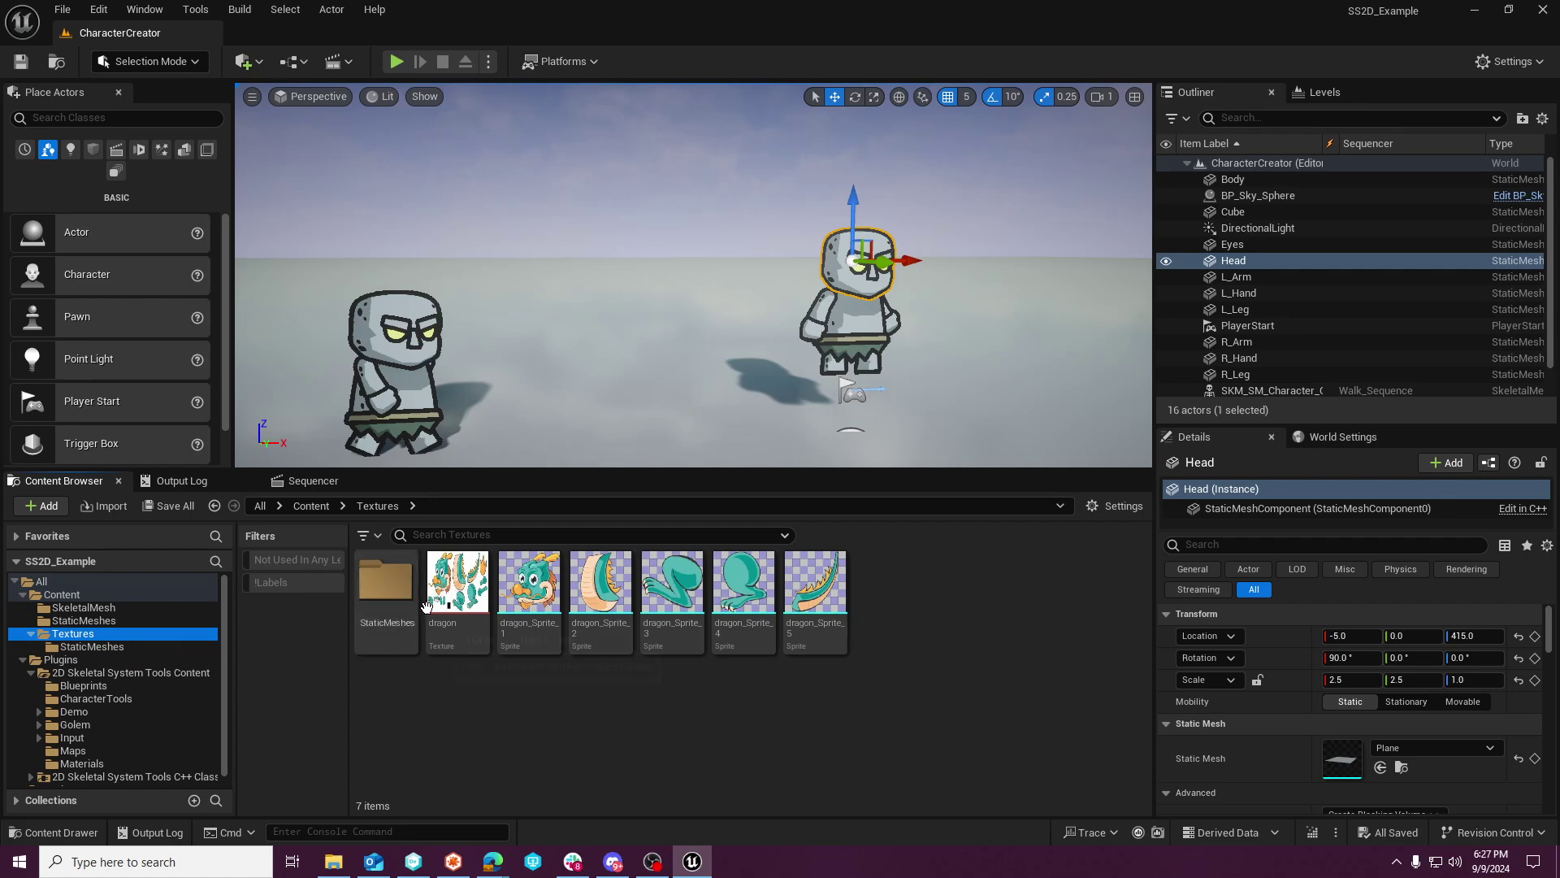
pyautogui.moveTo(452, 591)
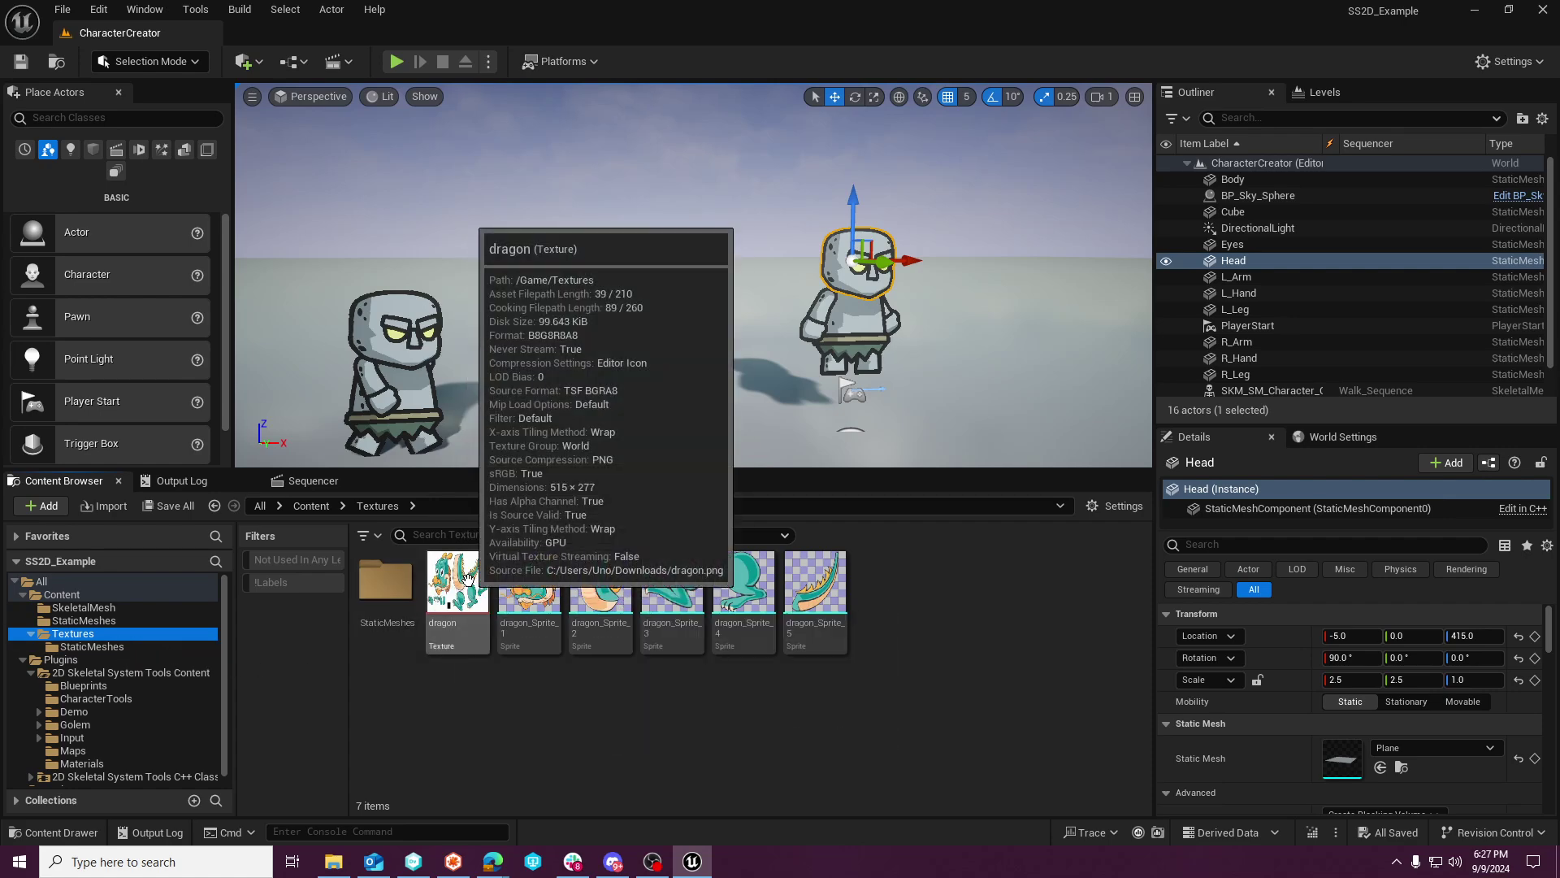
pyautogui.rightClick(453, 591)
pyautogui.click(430, 713)
pyautogui.click(528, 584)
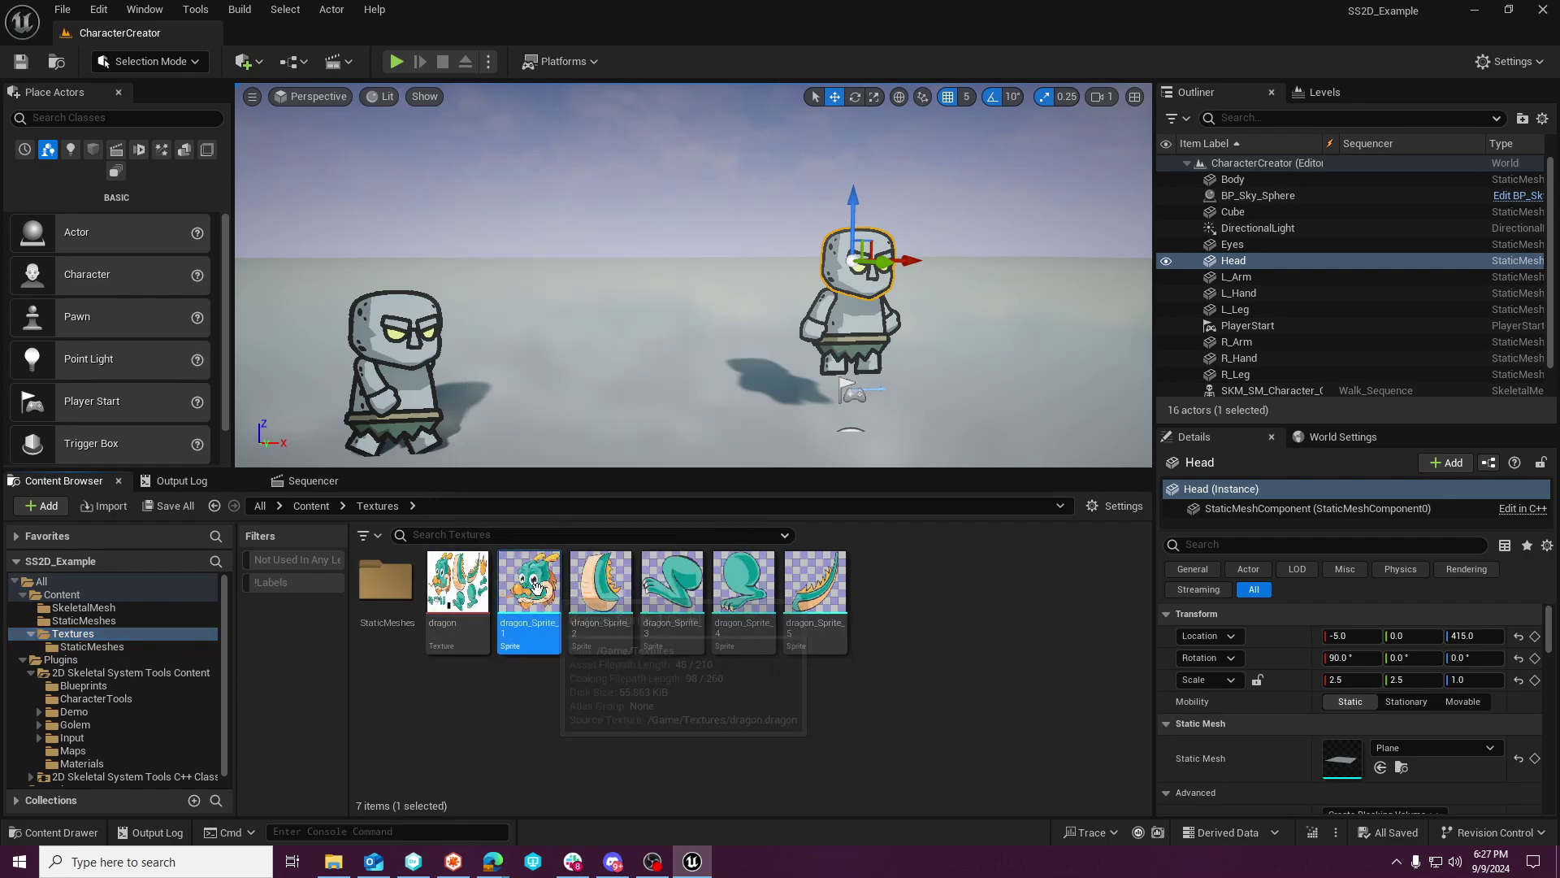
pyautogui.keyDown('shift'); pyautogui.click(829, 608); pyautogui.keyUp('shift')
pyautogui.press('Delete')
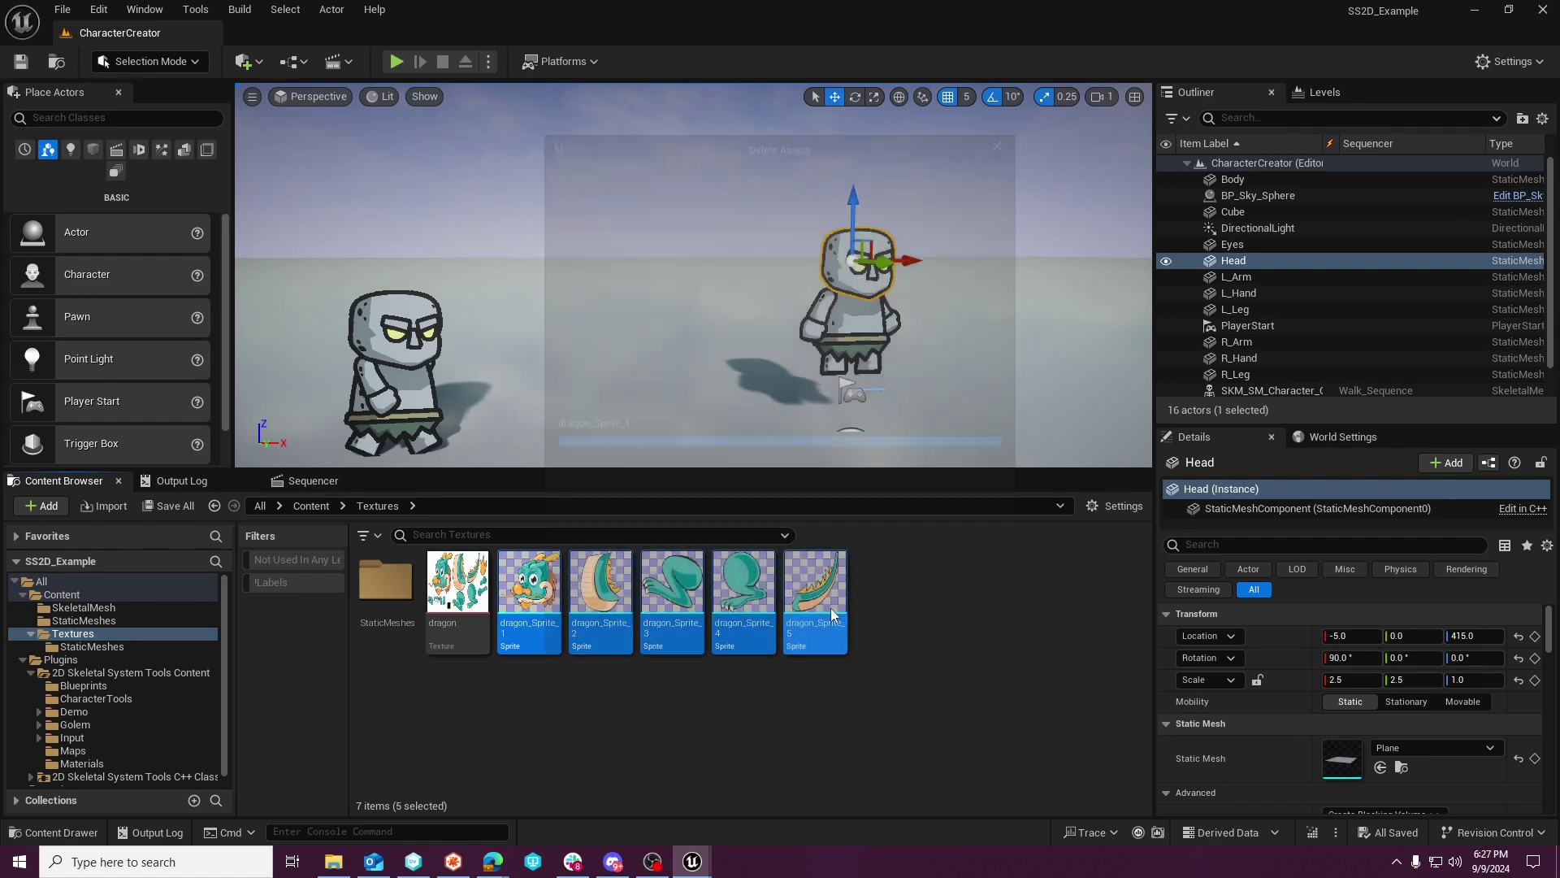
pyautogui.click(715, 693)
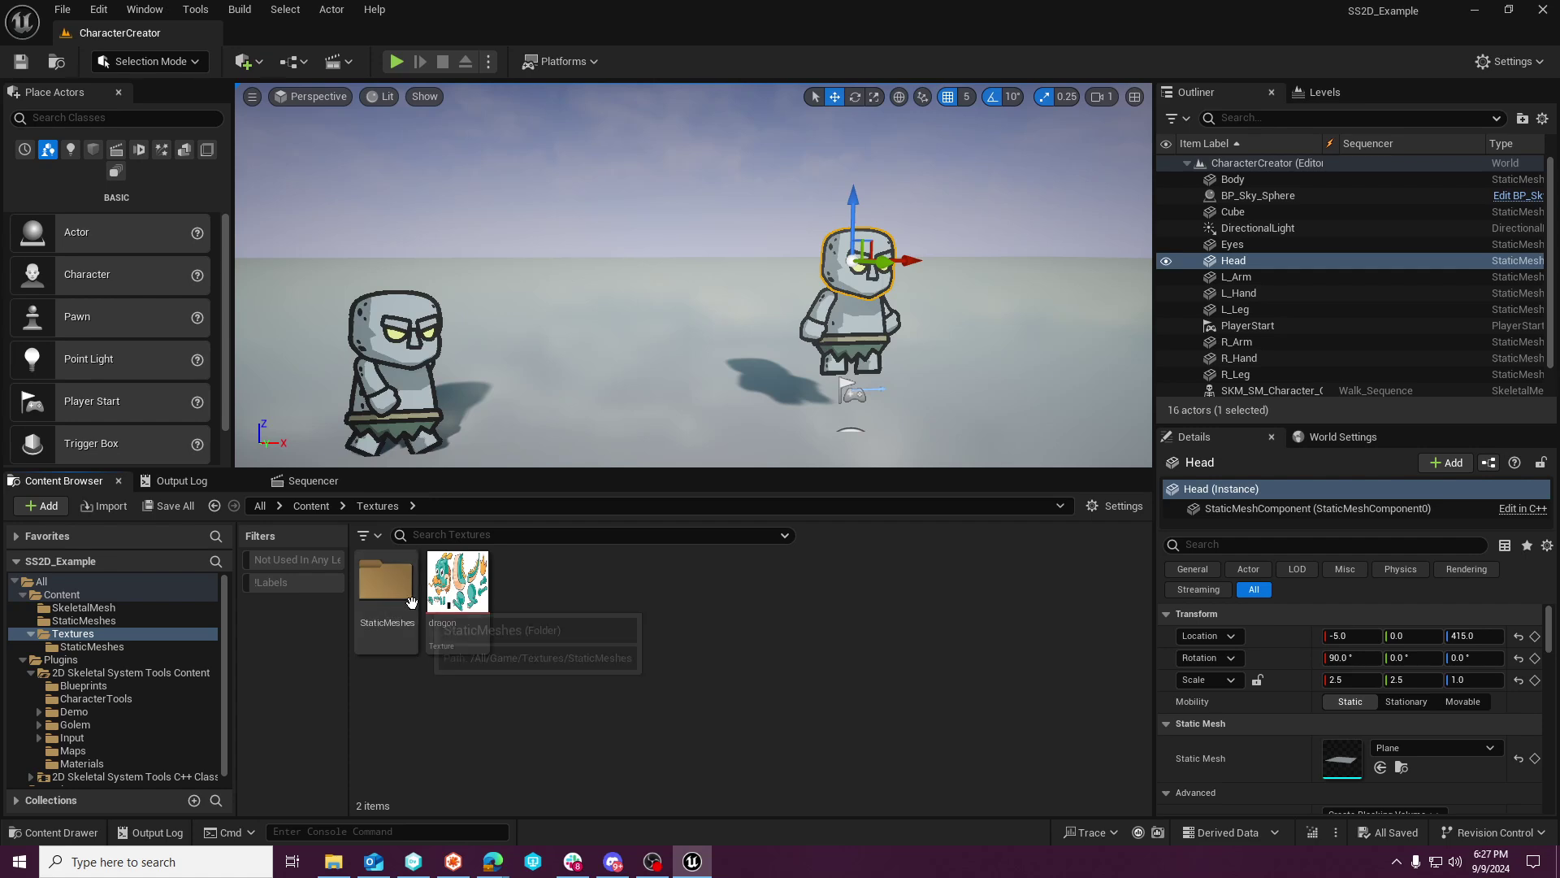
# Delete SM_dragon_Sprite_1 from Textures/StaticMeshes and return to Textures.
pyautogui.doubleClick(386, 581)
pyautogui.moveTo(409, 602)
pyautogui.press('Delete')
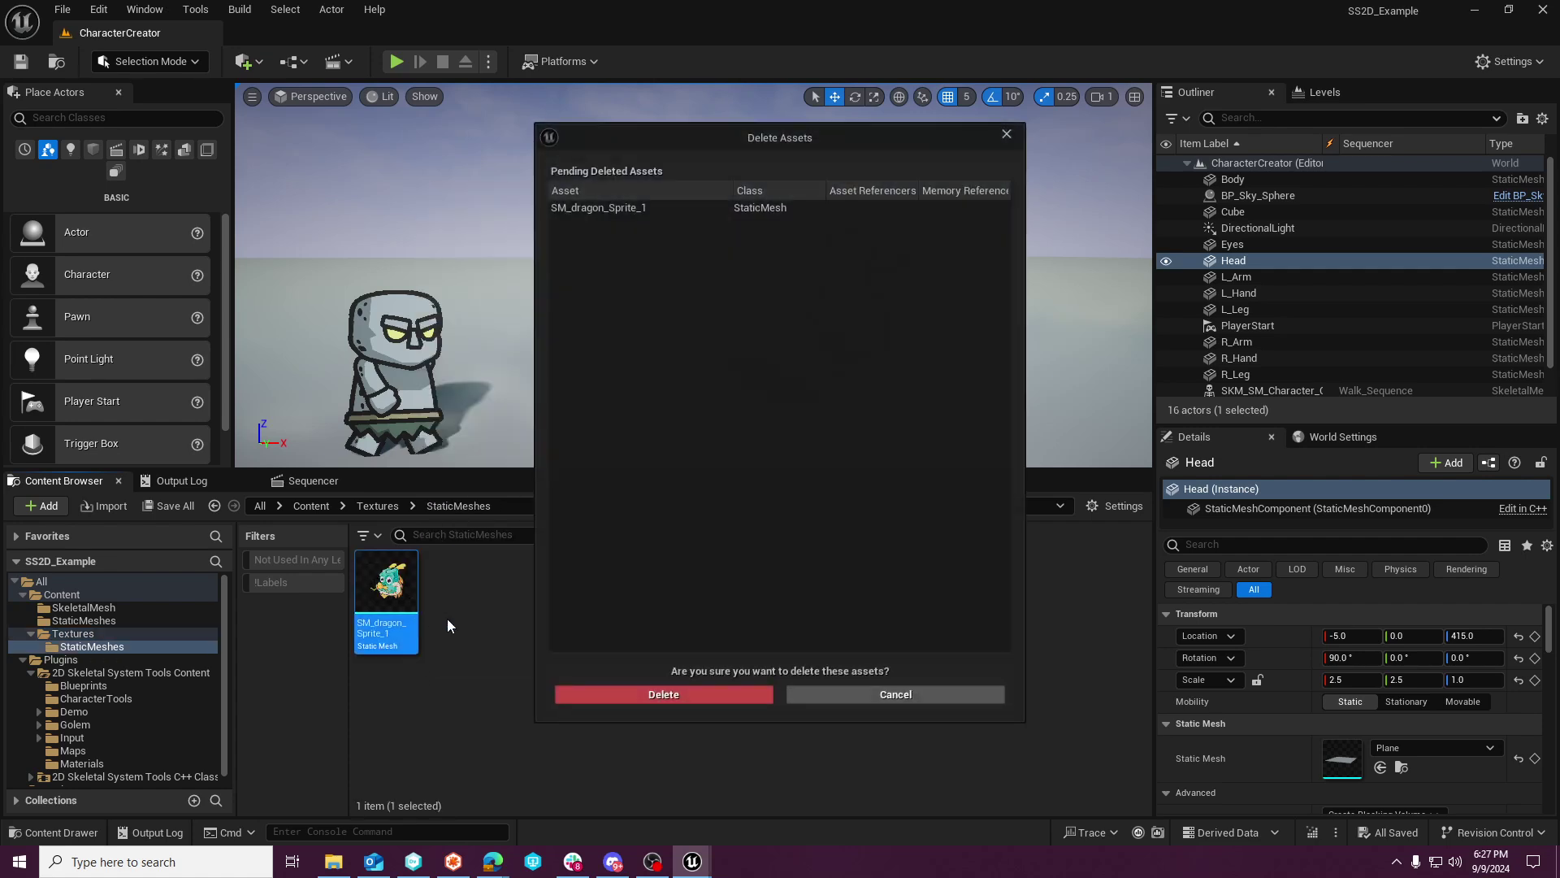
pyautogui.click(617, 694)
pyautogui.click(119, 636)
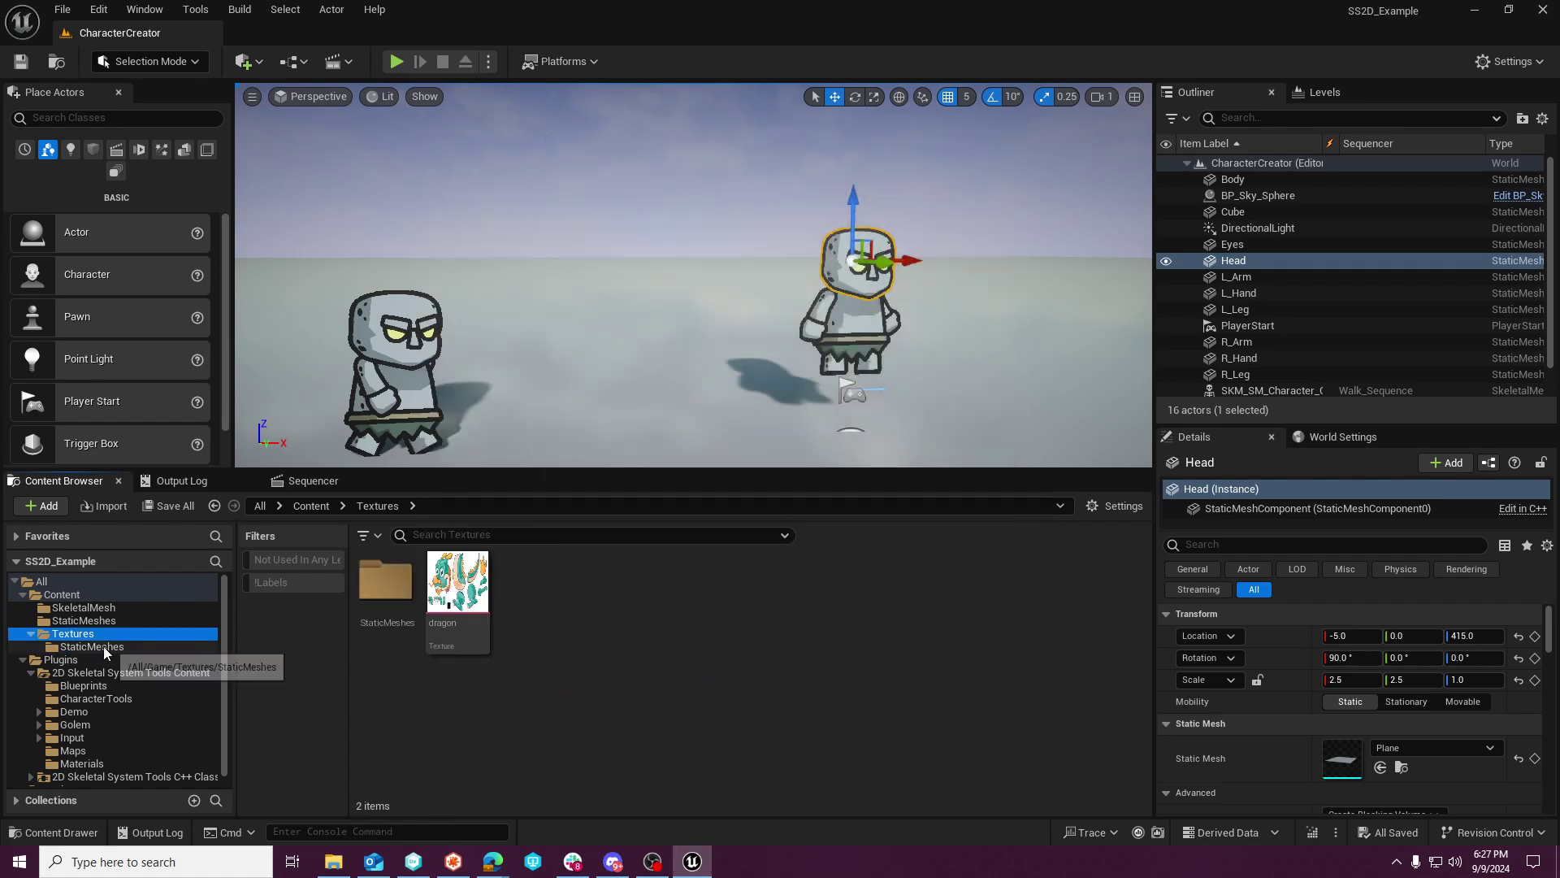
pyautogui.click(104, 646)
pyautogui.click(98, 638)
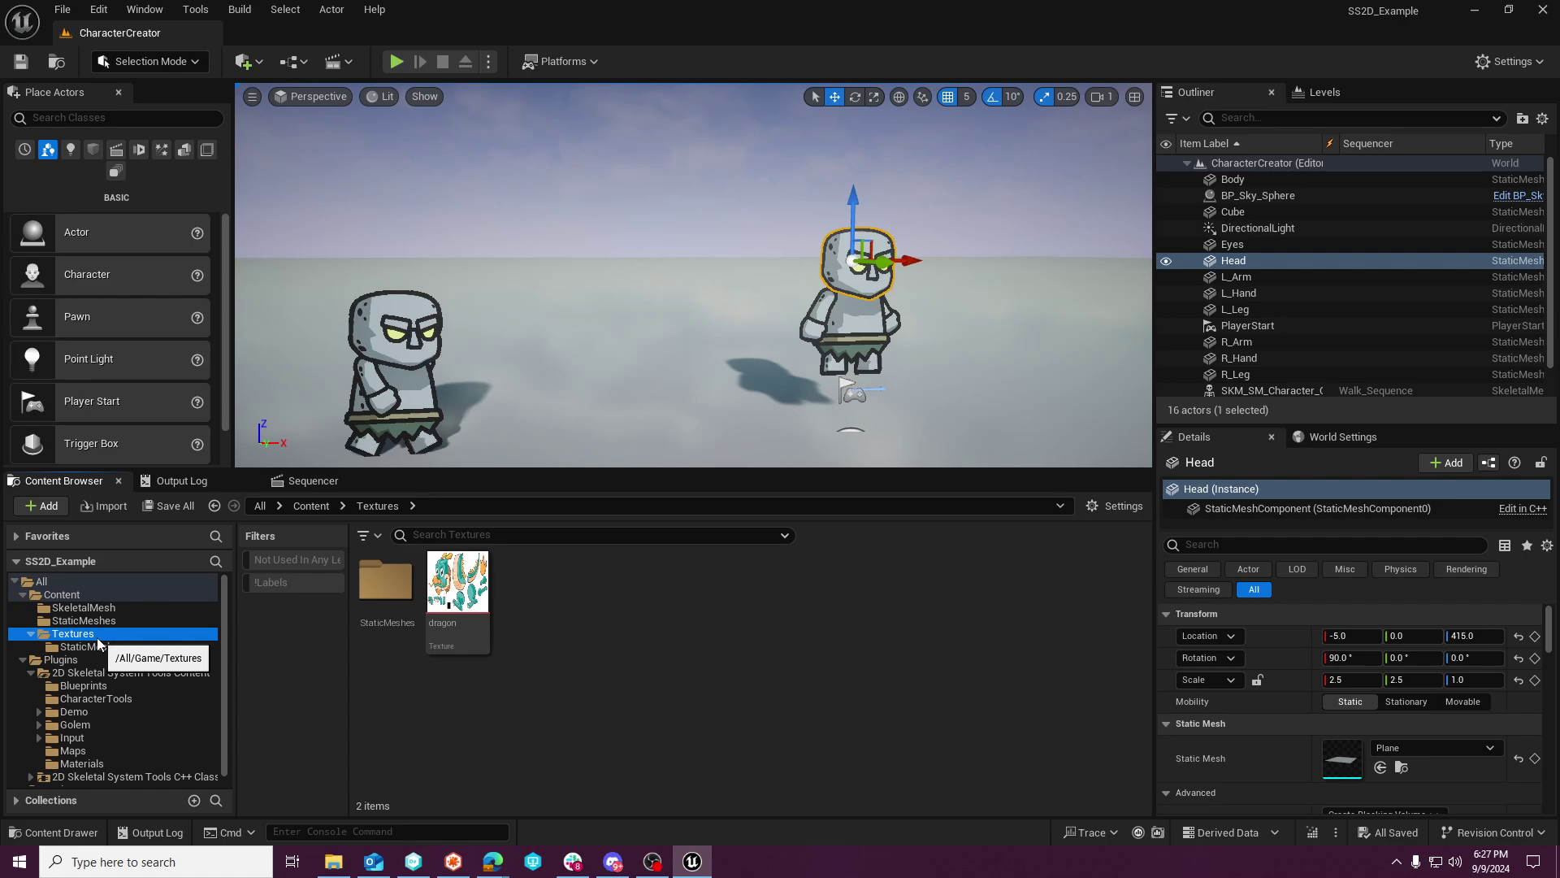
# Delete the empty StaticMeshes folder and inspect the dragon texture.
pyautogui.click(387, 607)
pyautogui.press('Delete')
pyautogui.click(449, 692)
pyautogui.click(375, 602)
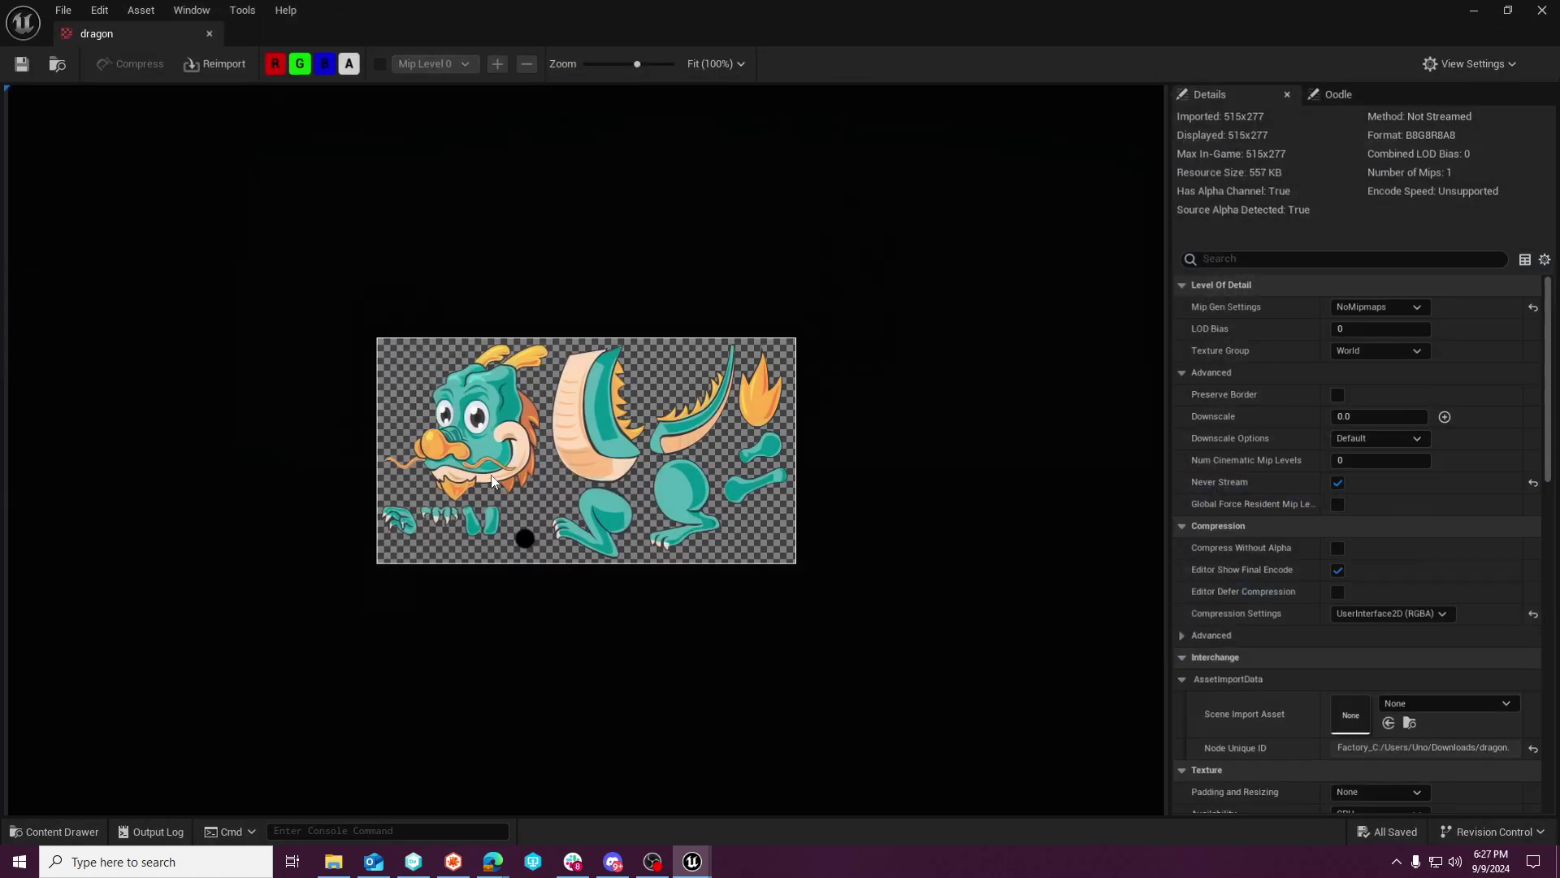
pyautogui.doubleClick(375, 601)
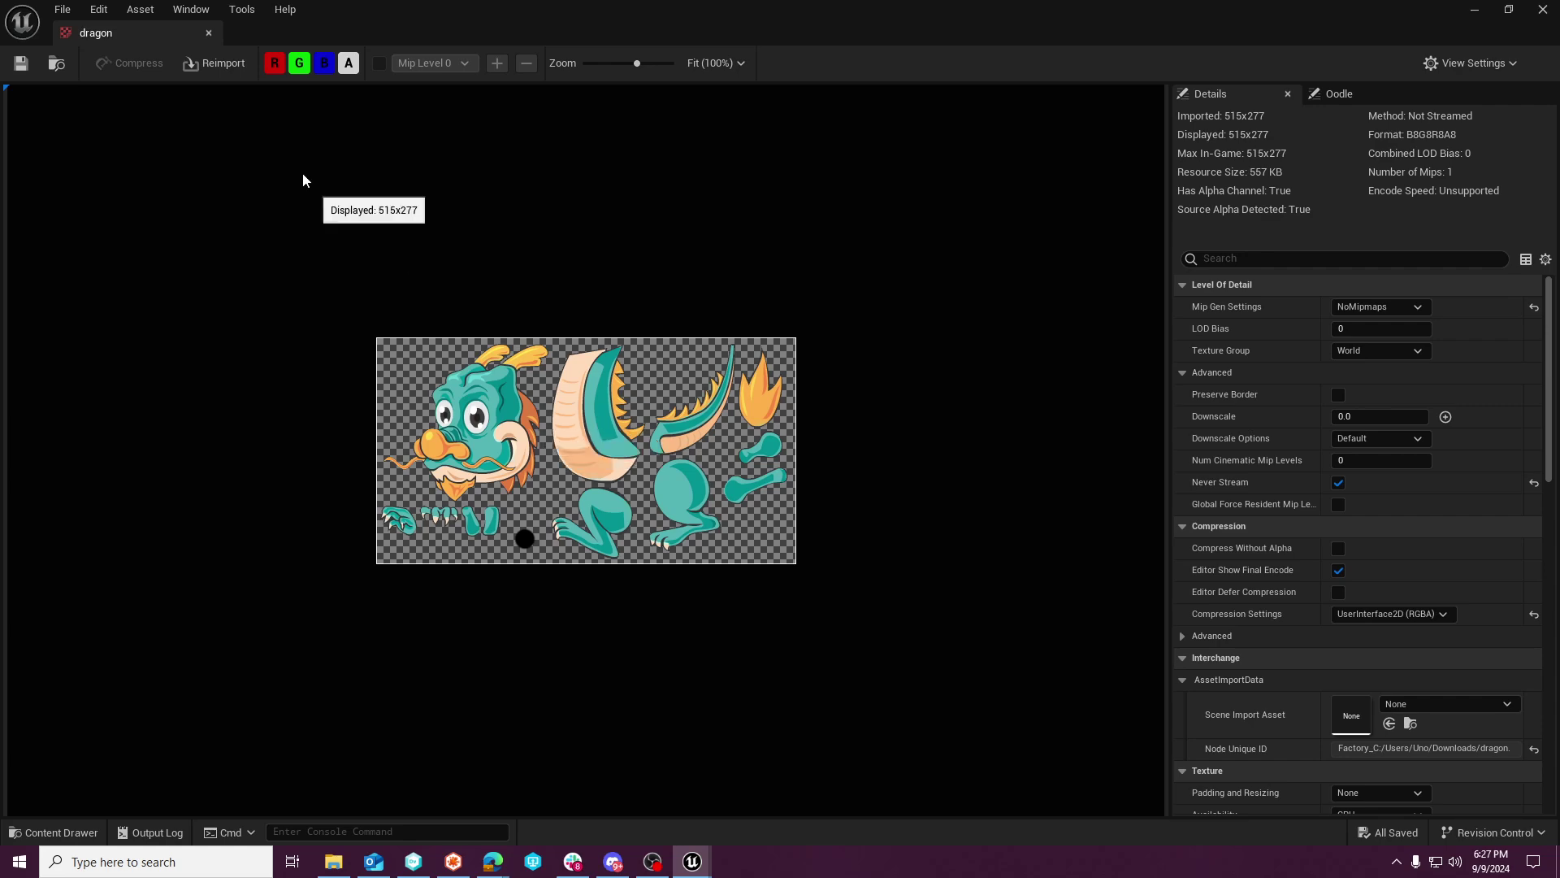
pyautogui.click(209, 33)
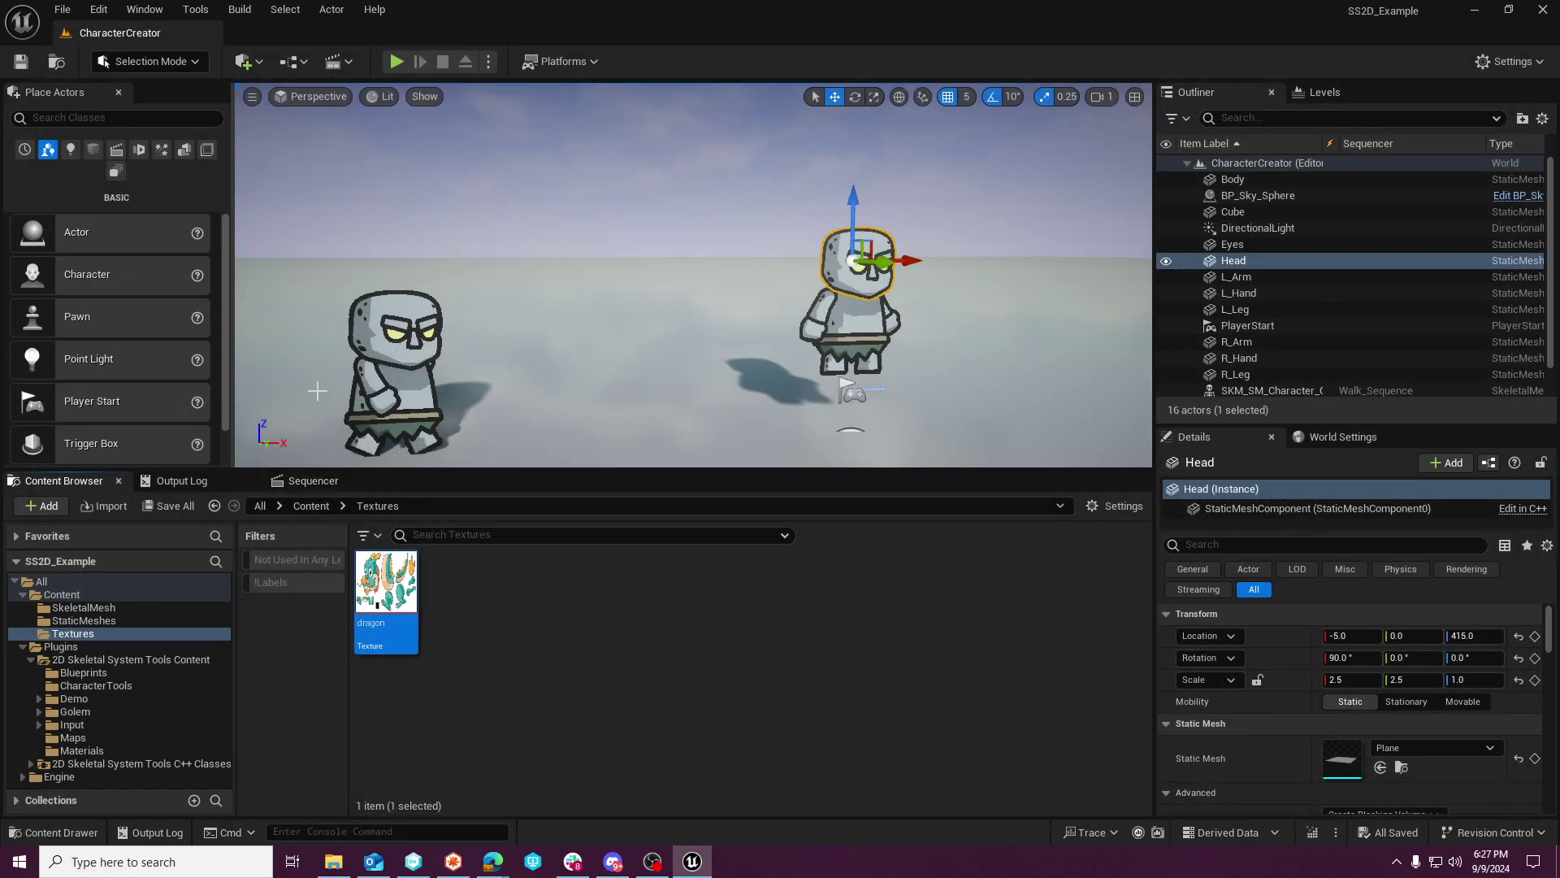
# Apply Paper2D texture settings to the dragon texture and verify them.
pyautogui.rightClick(372, 587)
pyautogui.moveTo(487, 398)
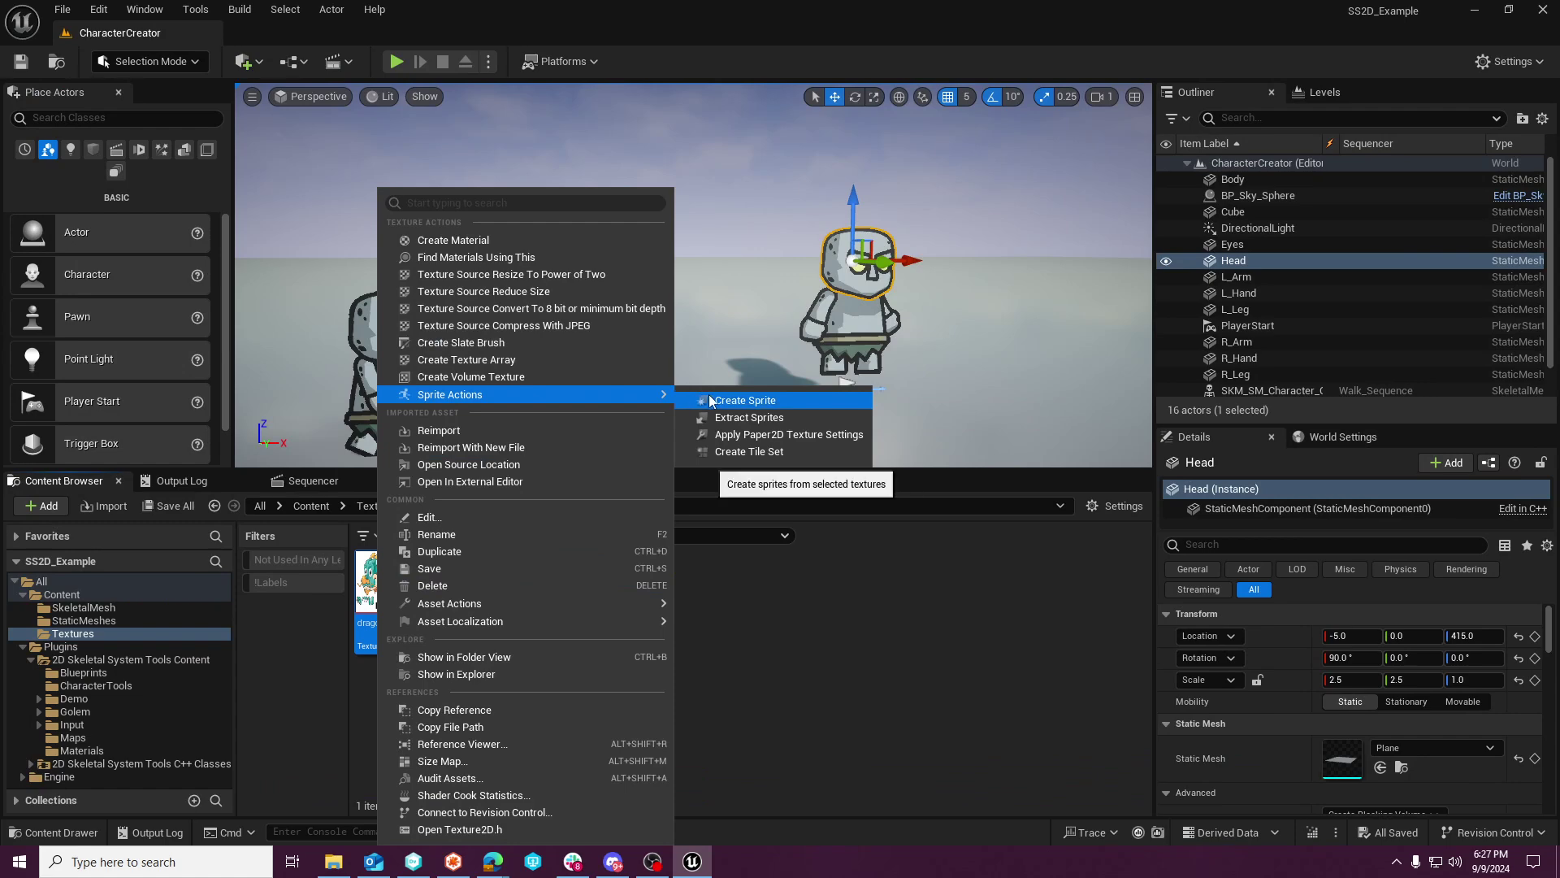
pyautogui.click(780, 433)
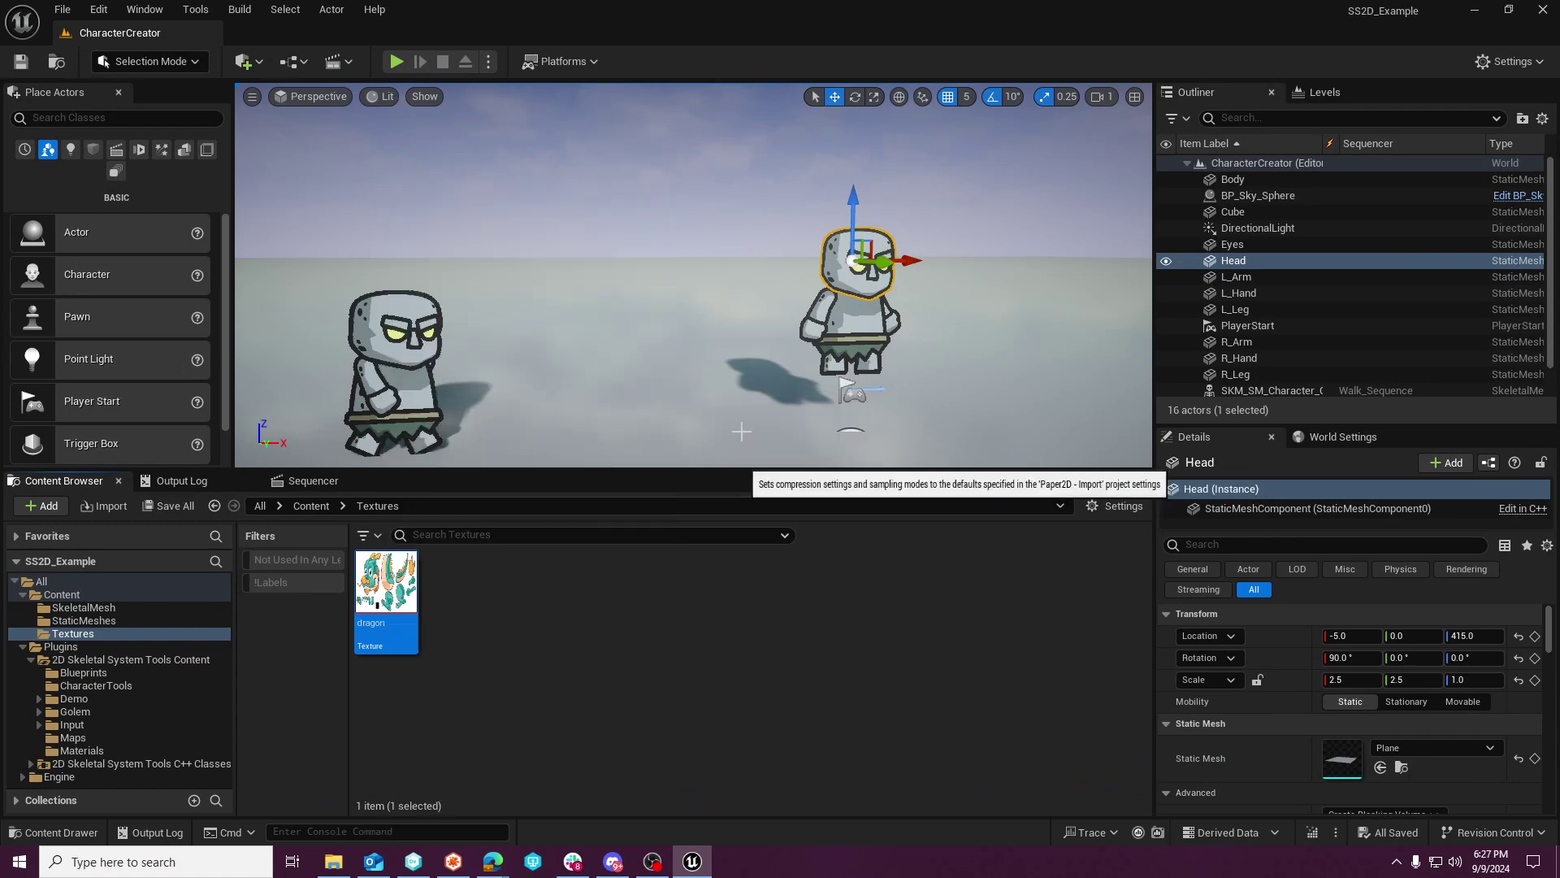
pyautogui.doubleClick(398, 583)
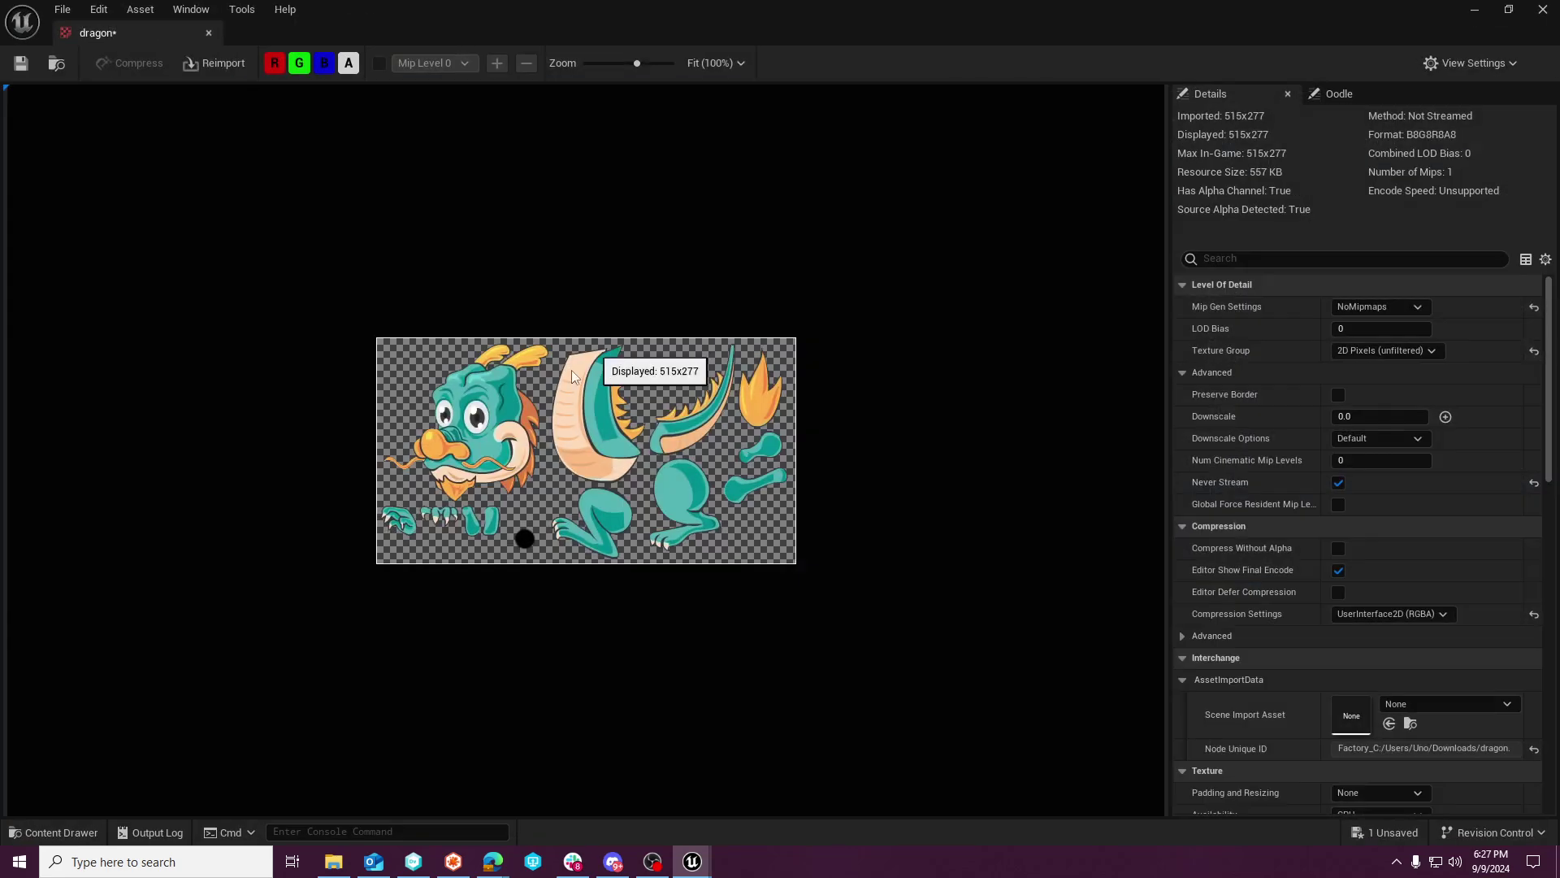
pyautogui.click(209, 33)
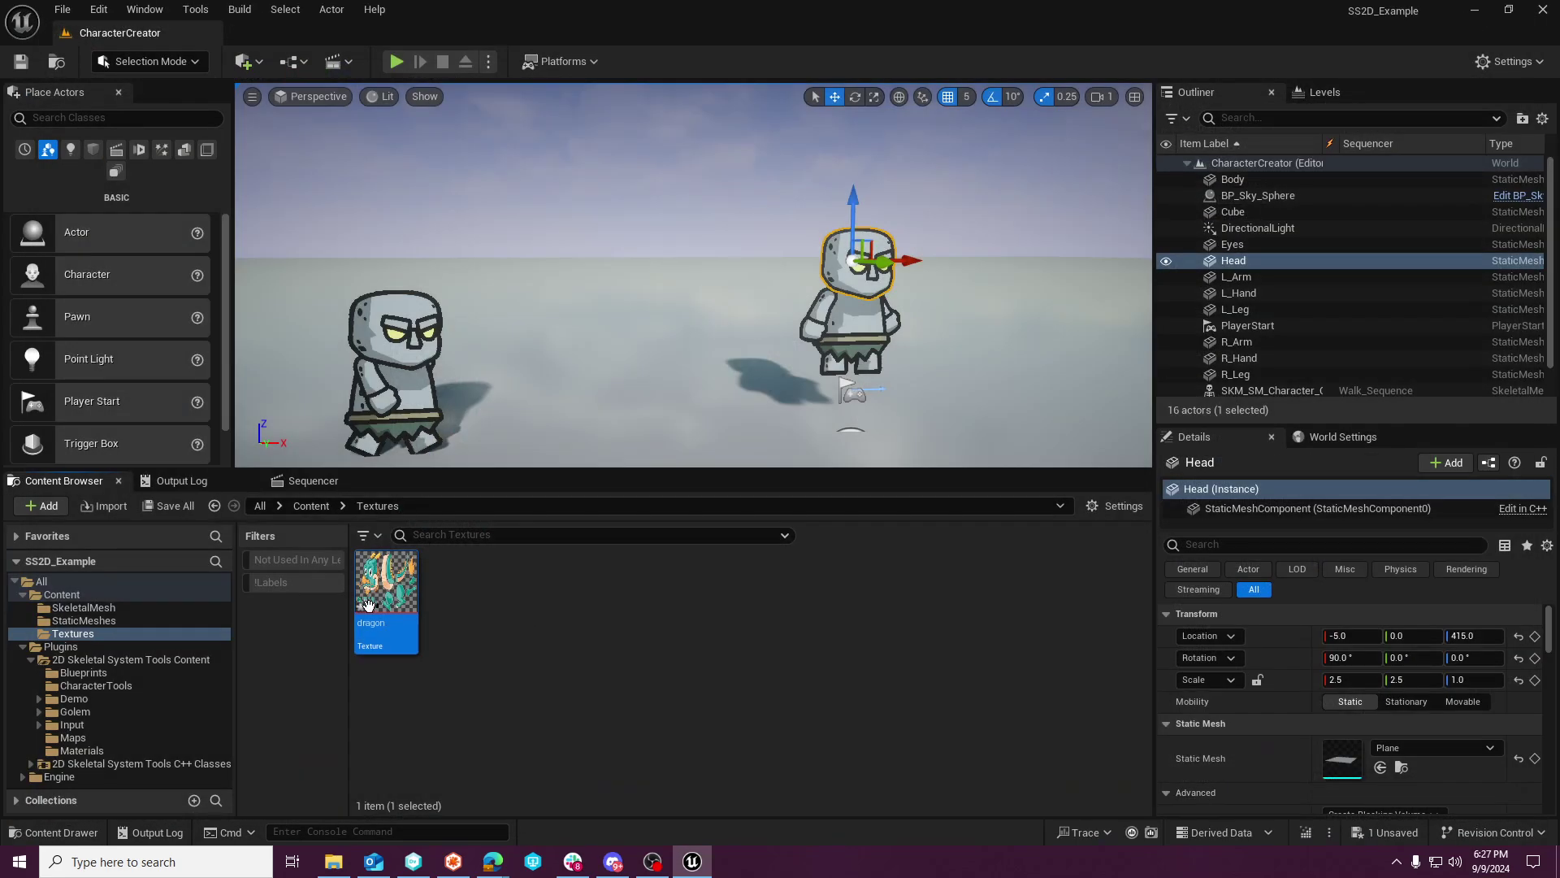
# Extract the dragon texture into sprites dragon_Sprite_0 through dragon_Sprite_13.
pyautogui.moveTo(387, 583)
pyautogui.rightClick(385, 585)
pyautogui.moveTo(463, 397)
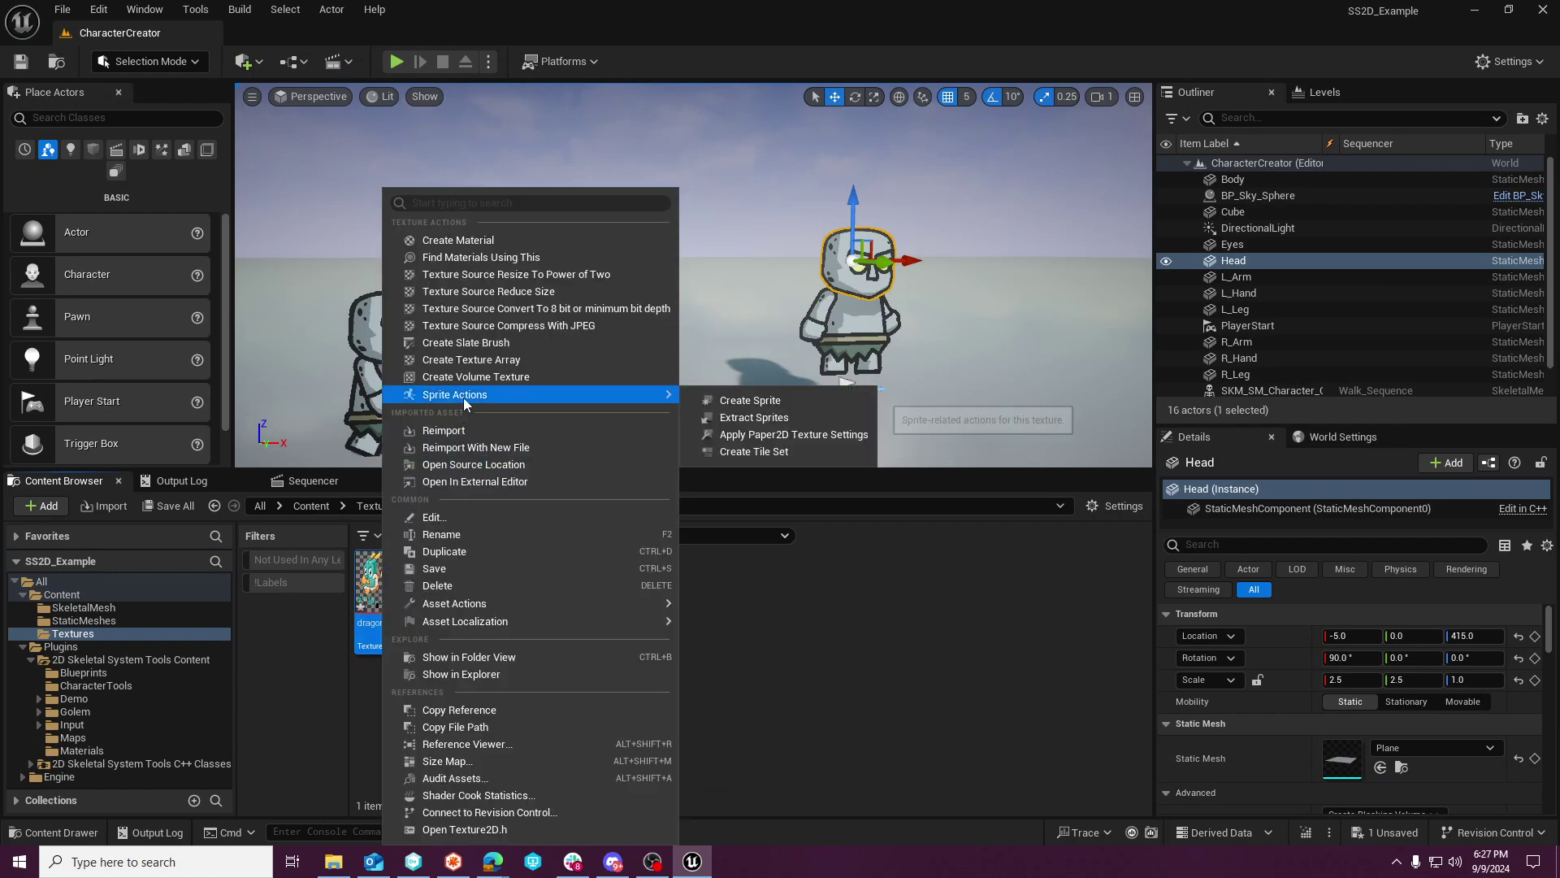
pyautogui.click(710, 419)
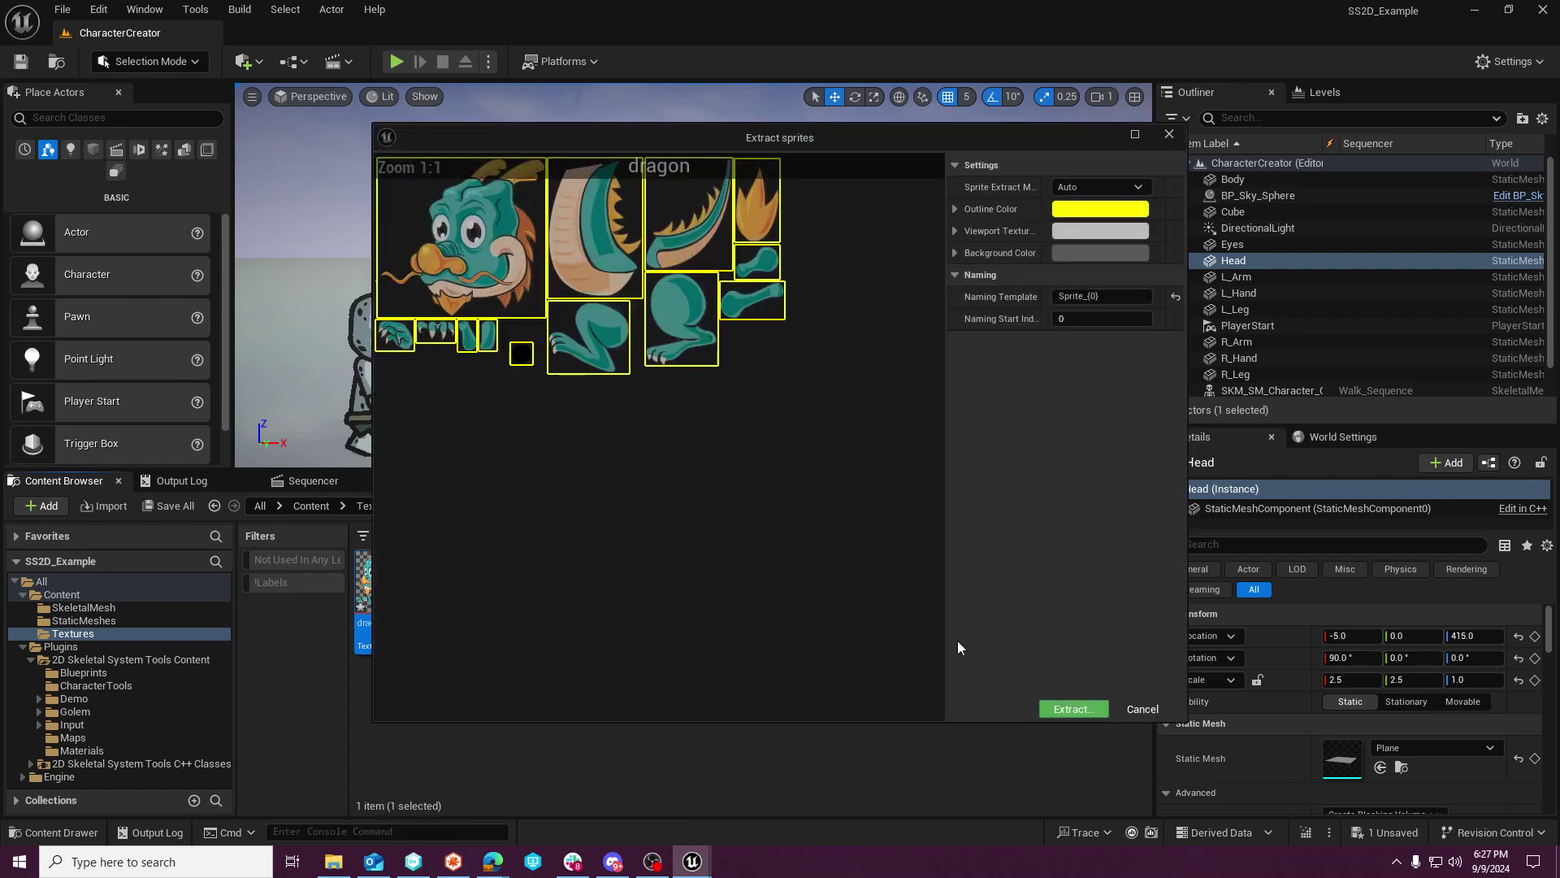
pyautogui.click(1072, 709)
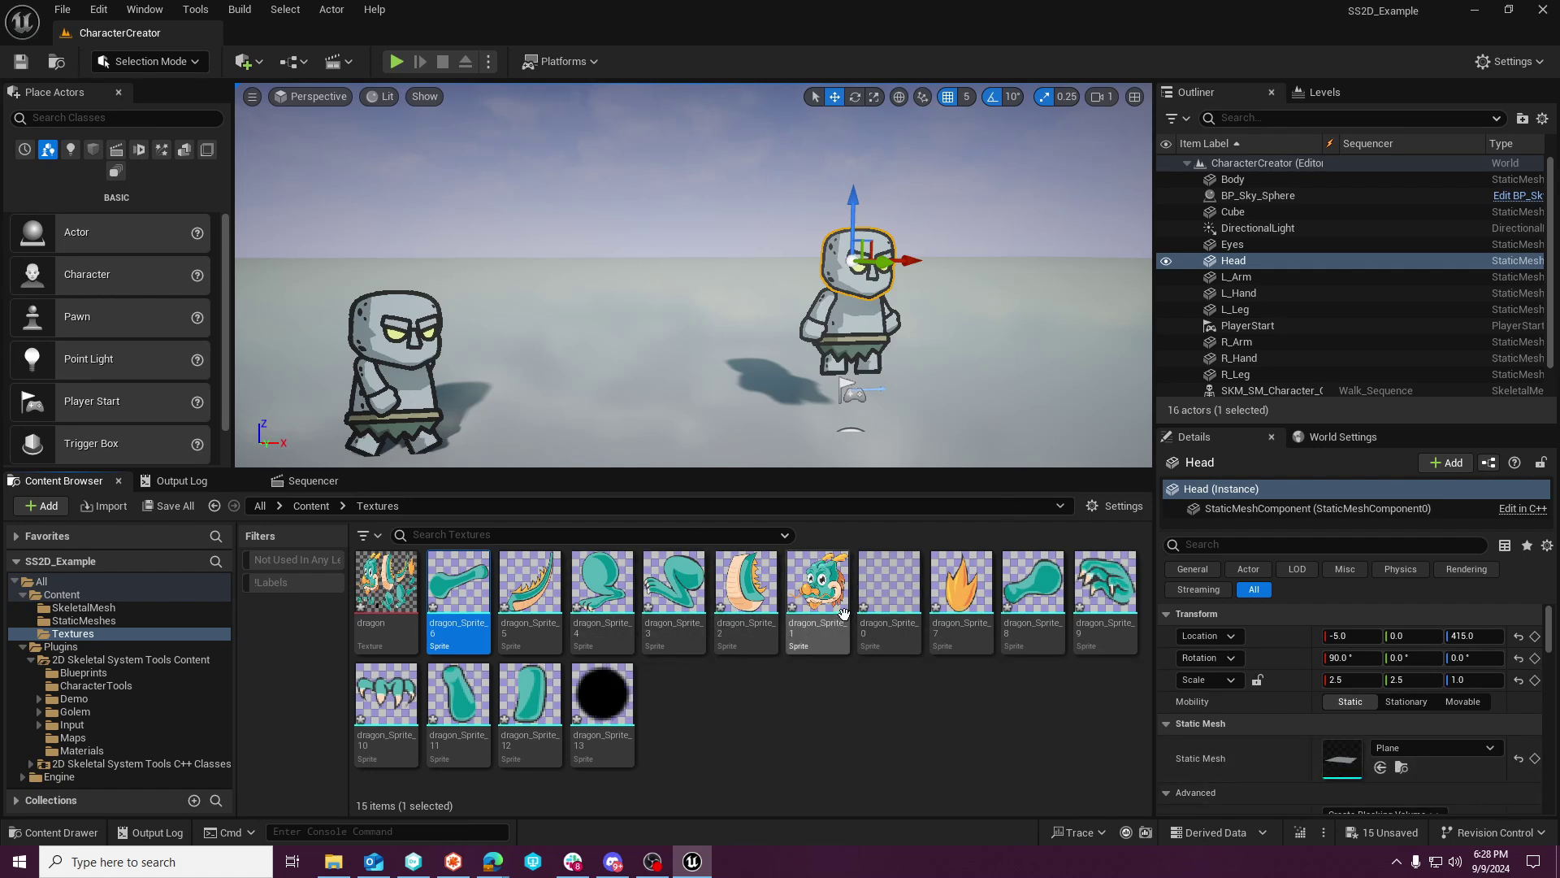
# Convert dragon_Sprite_0–12 into SM_-prefixed static meshes in /Game/Textures/StaticMeshes.
pyautogui.keyDown('shift'); pyautogui.click(529, 695); pyautogui.keyUp('shift')
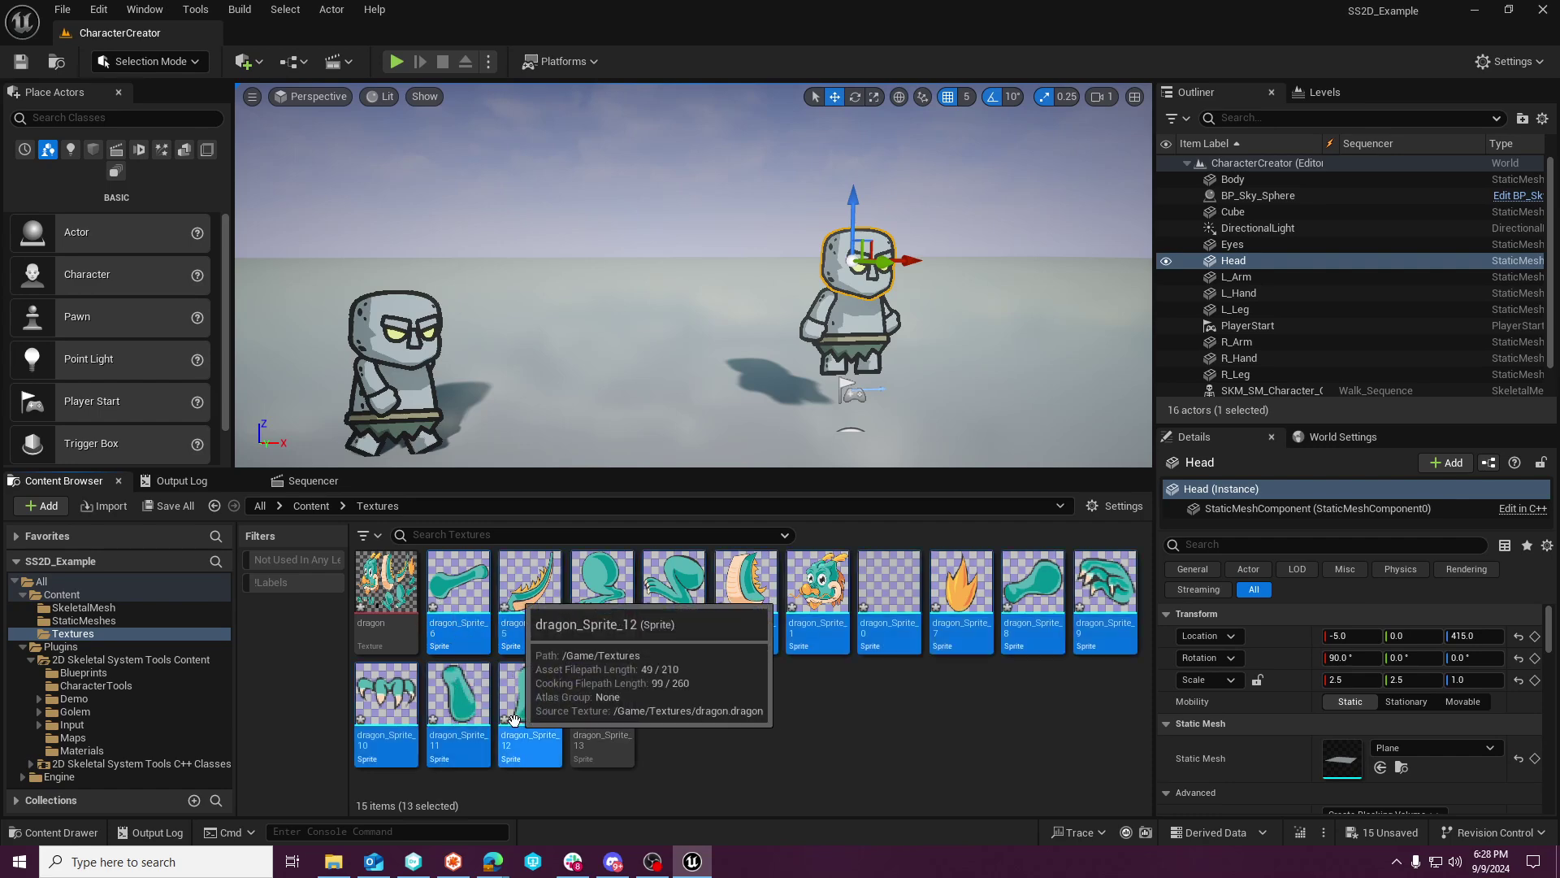
pyautogui.rightClick(486, 600)
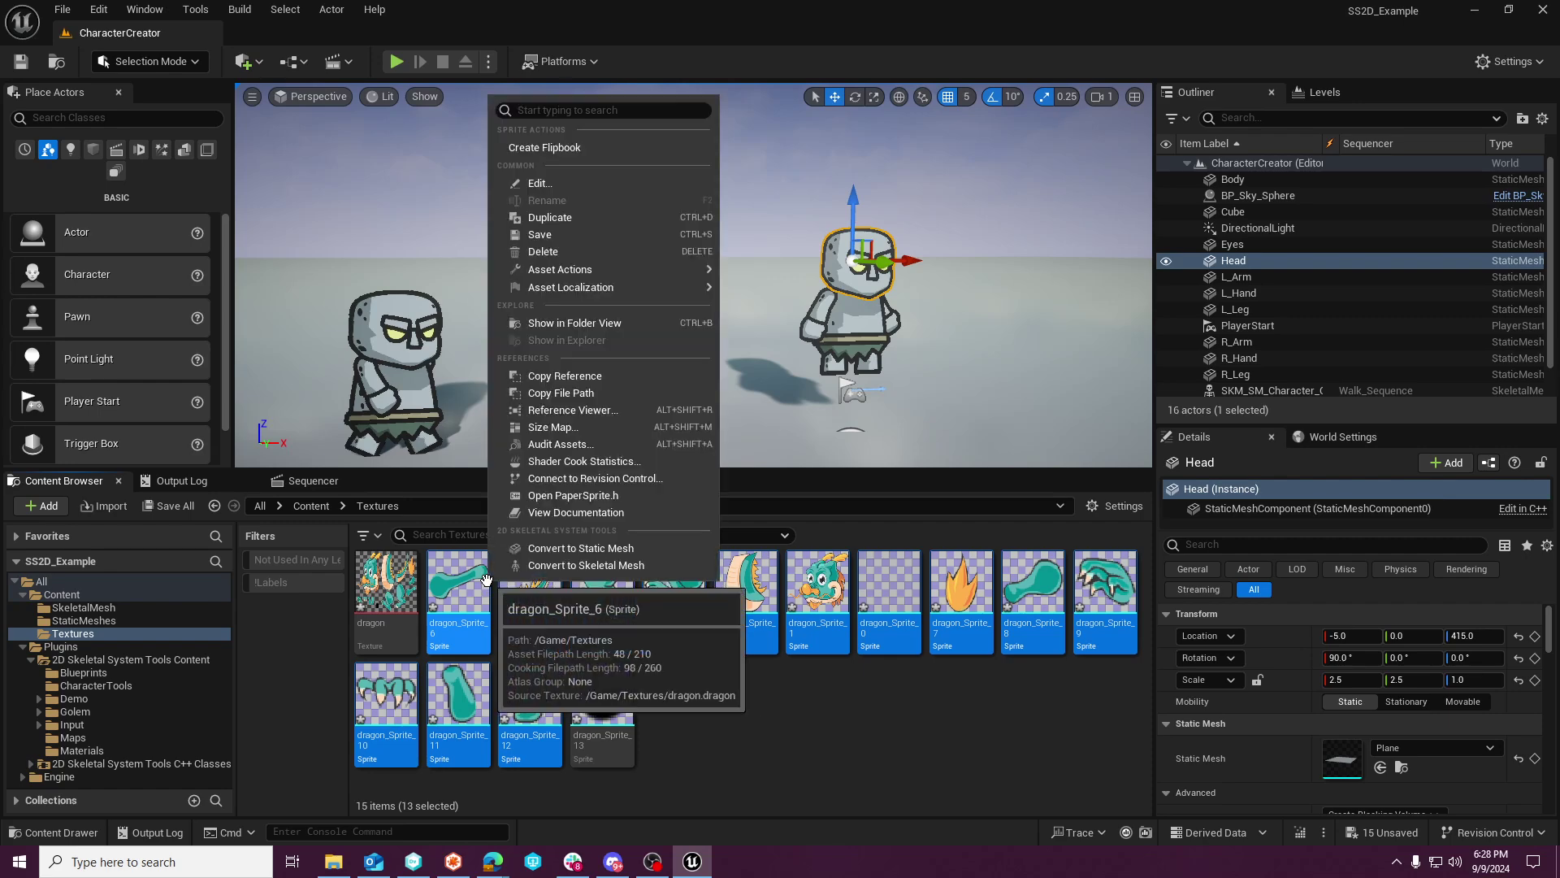
pyautogui.click(541, 548)
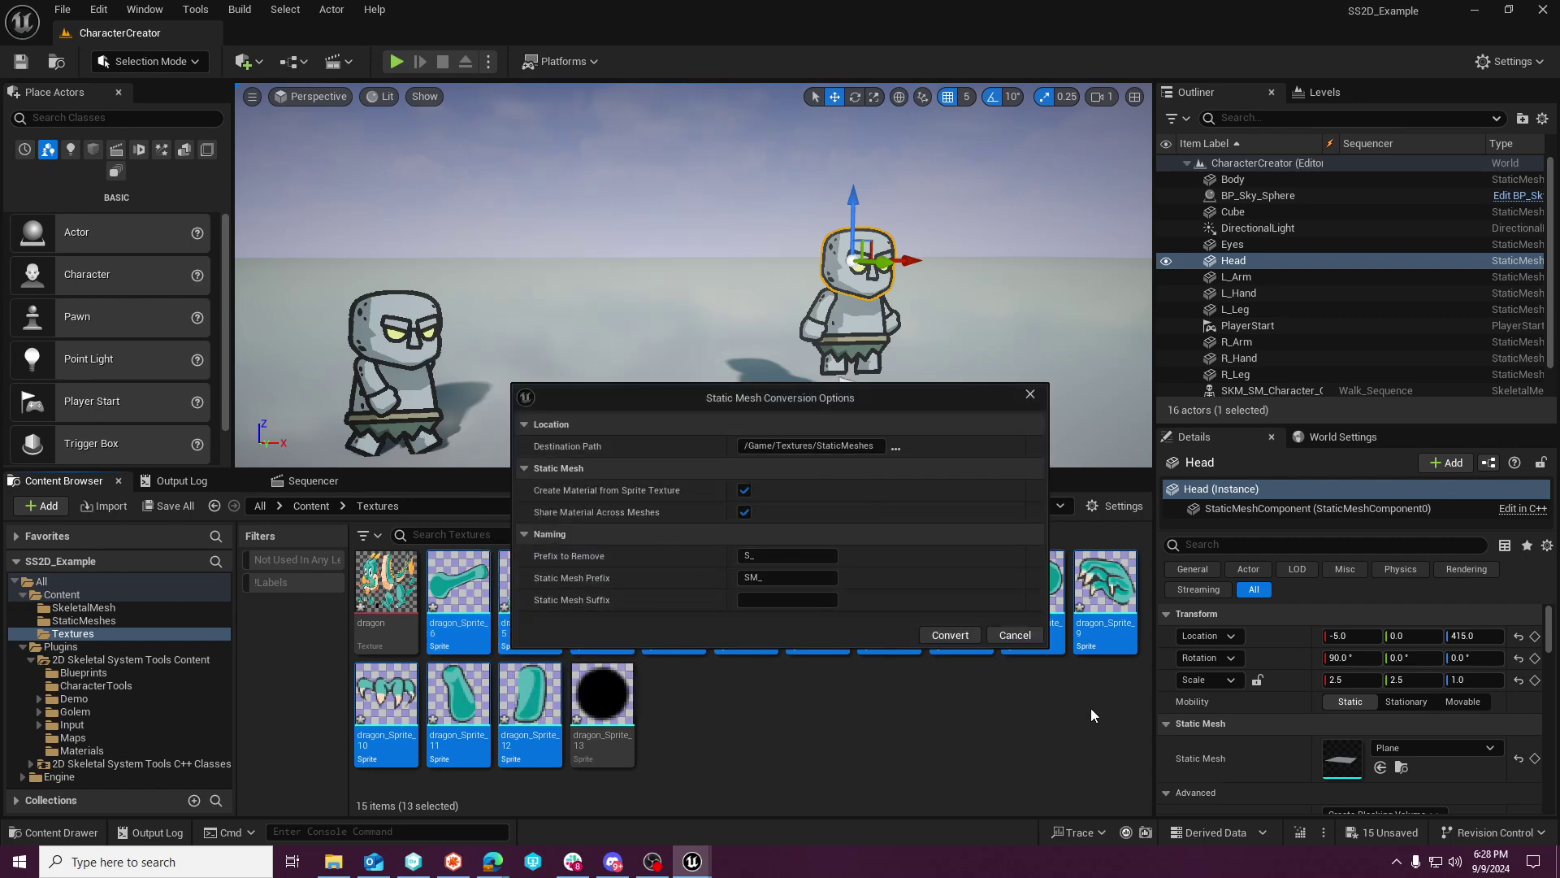
pyautogui.press('Return')
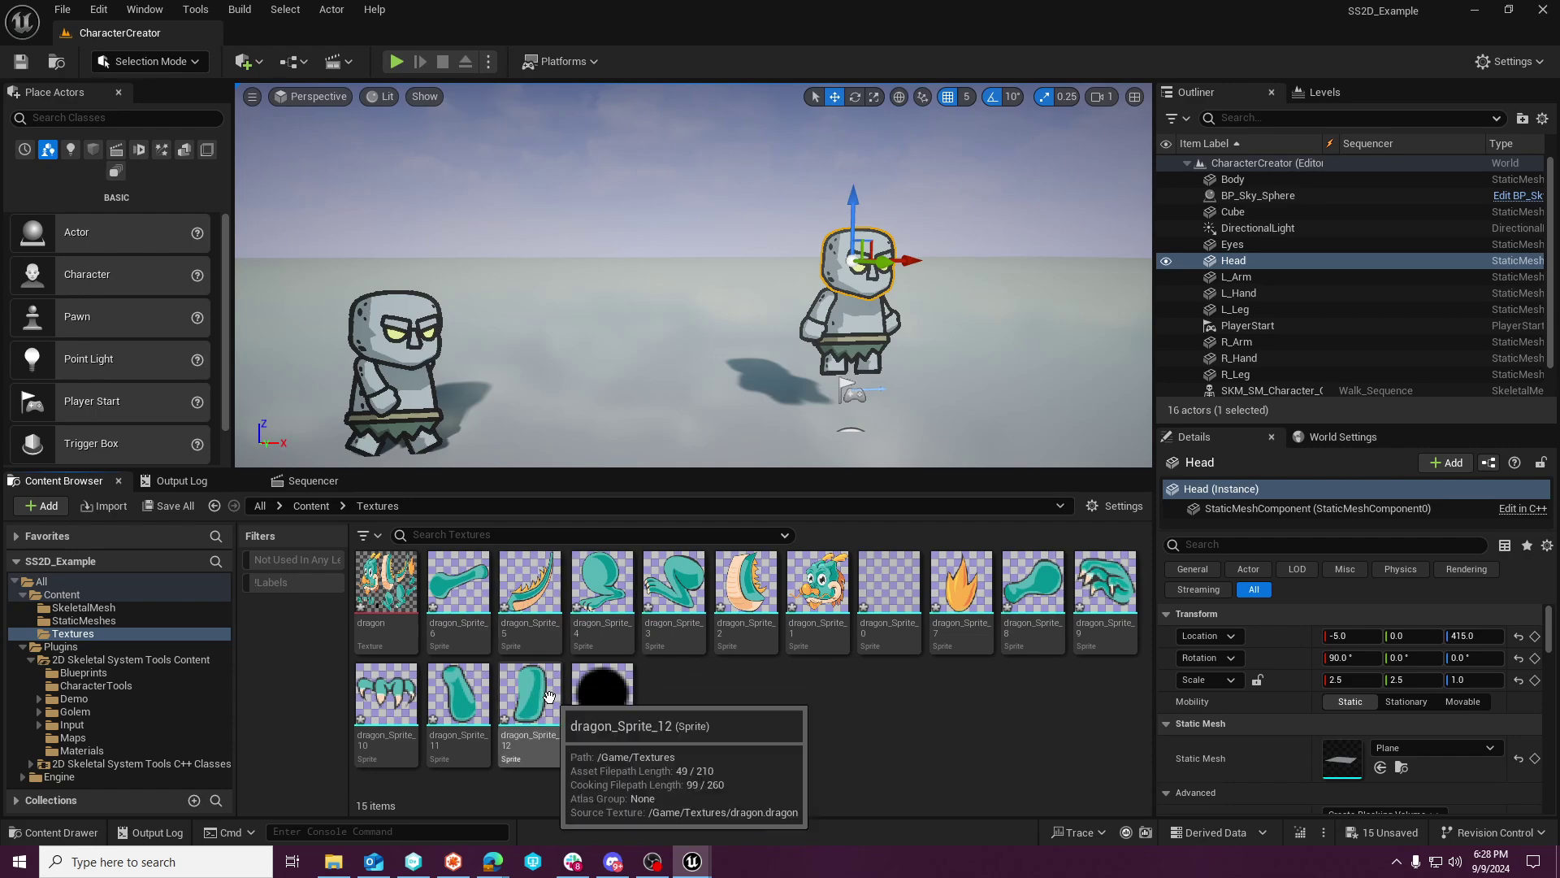
# Set dragon_Sprite_1's render geometry to Shrink Wrapped and save it.
pyautogui.doubleClick(819, 589)
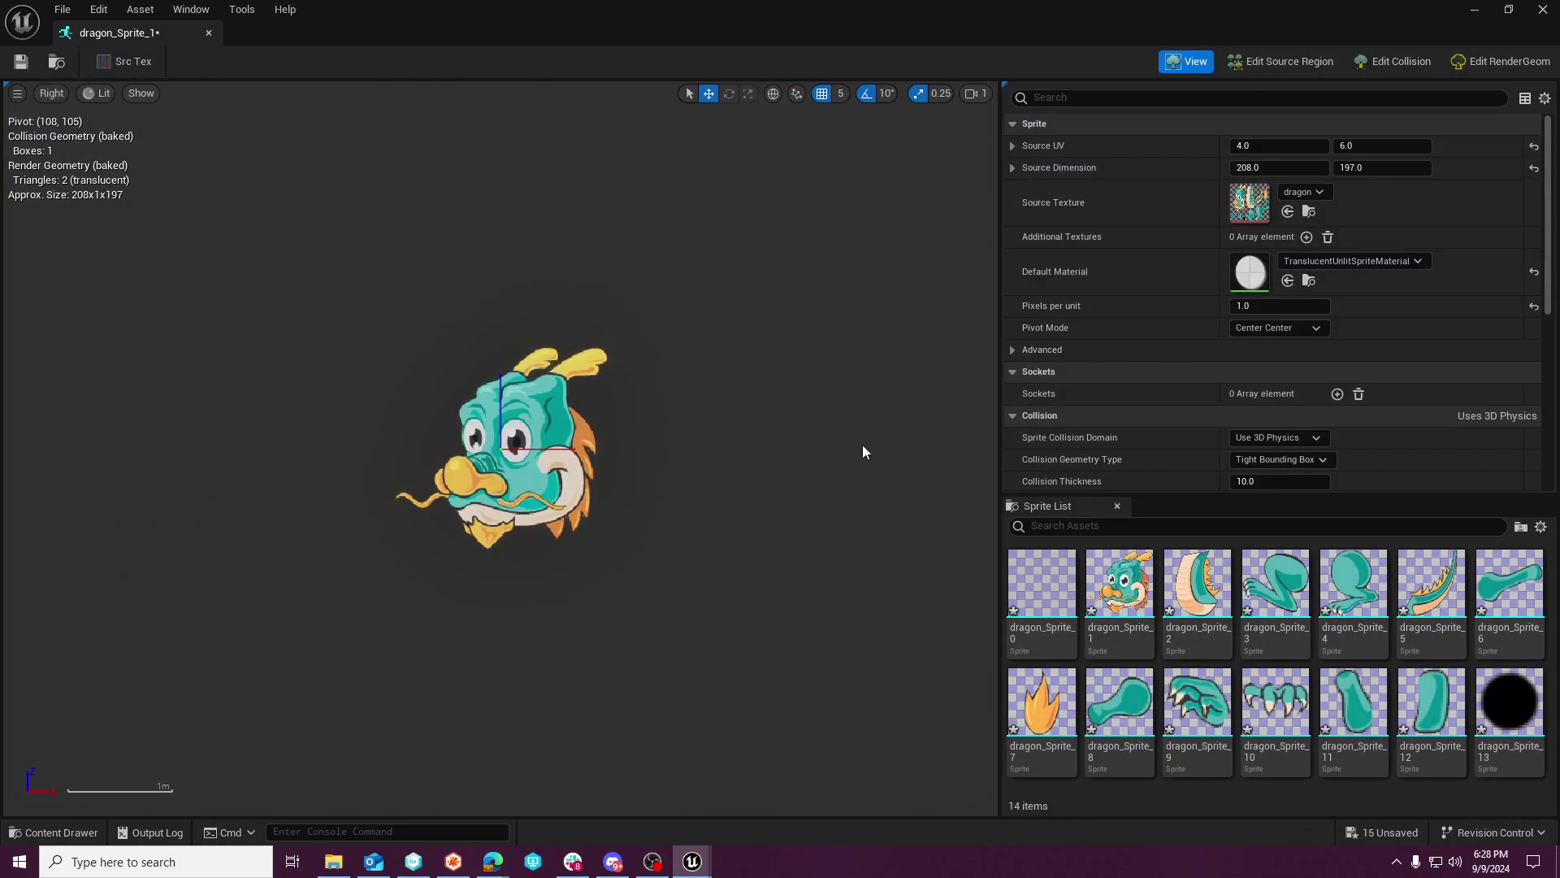
pyautogui.scroll(-5, 1308, 296)
pyautogui.scroll(2, 1292, 317)
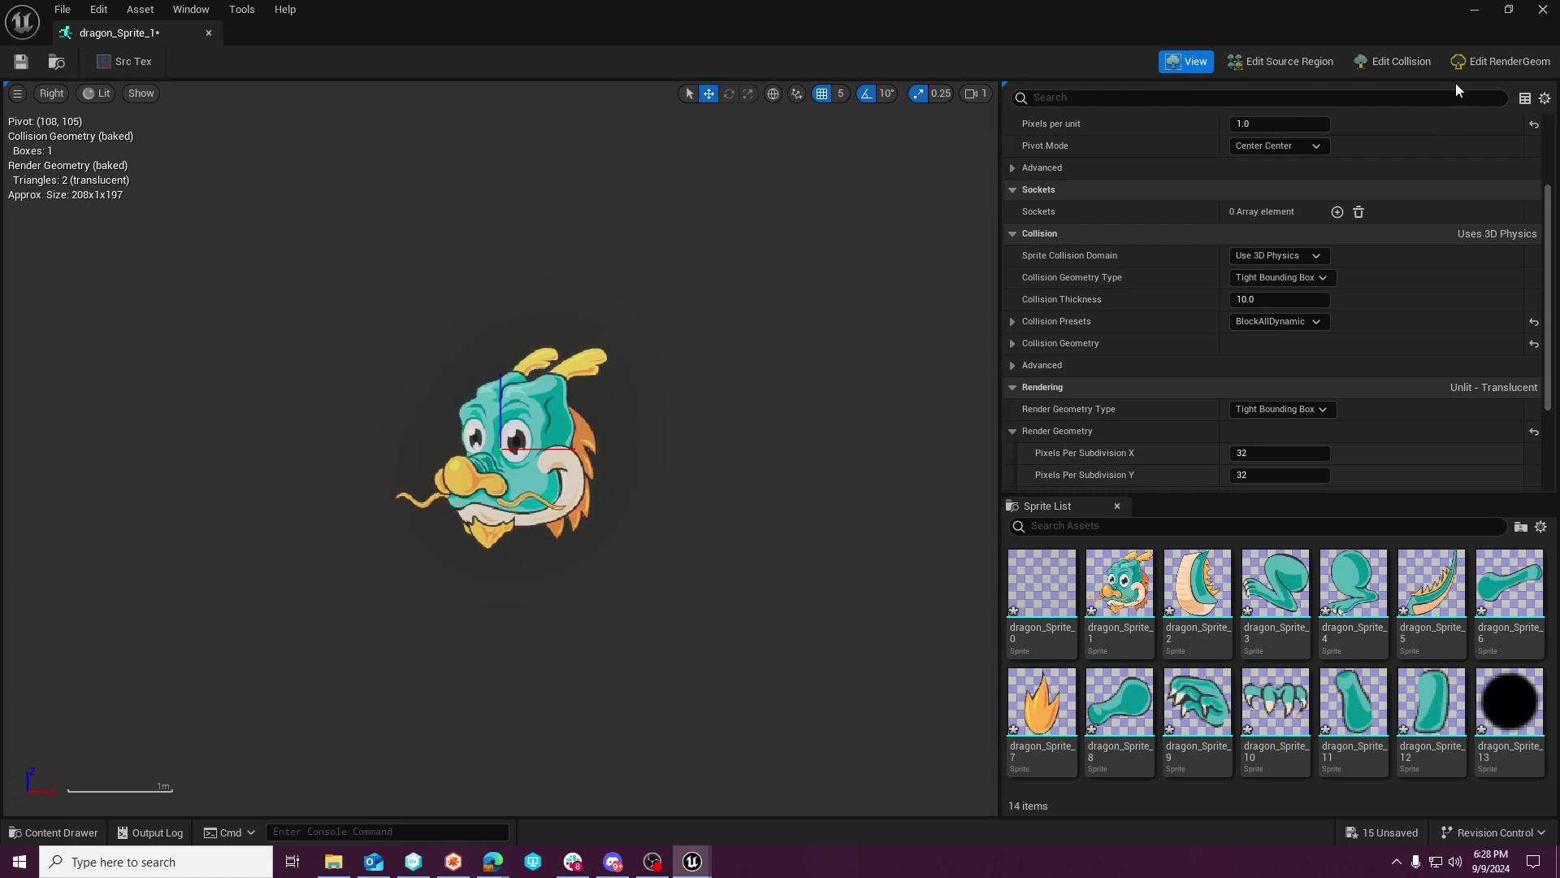
pyautogui.click(1469, 64)
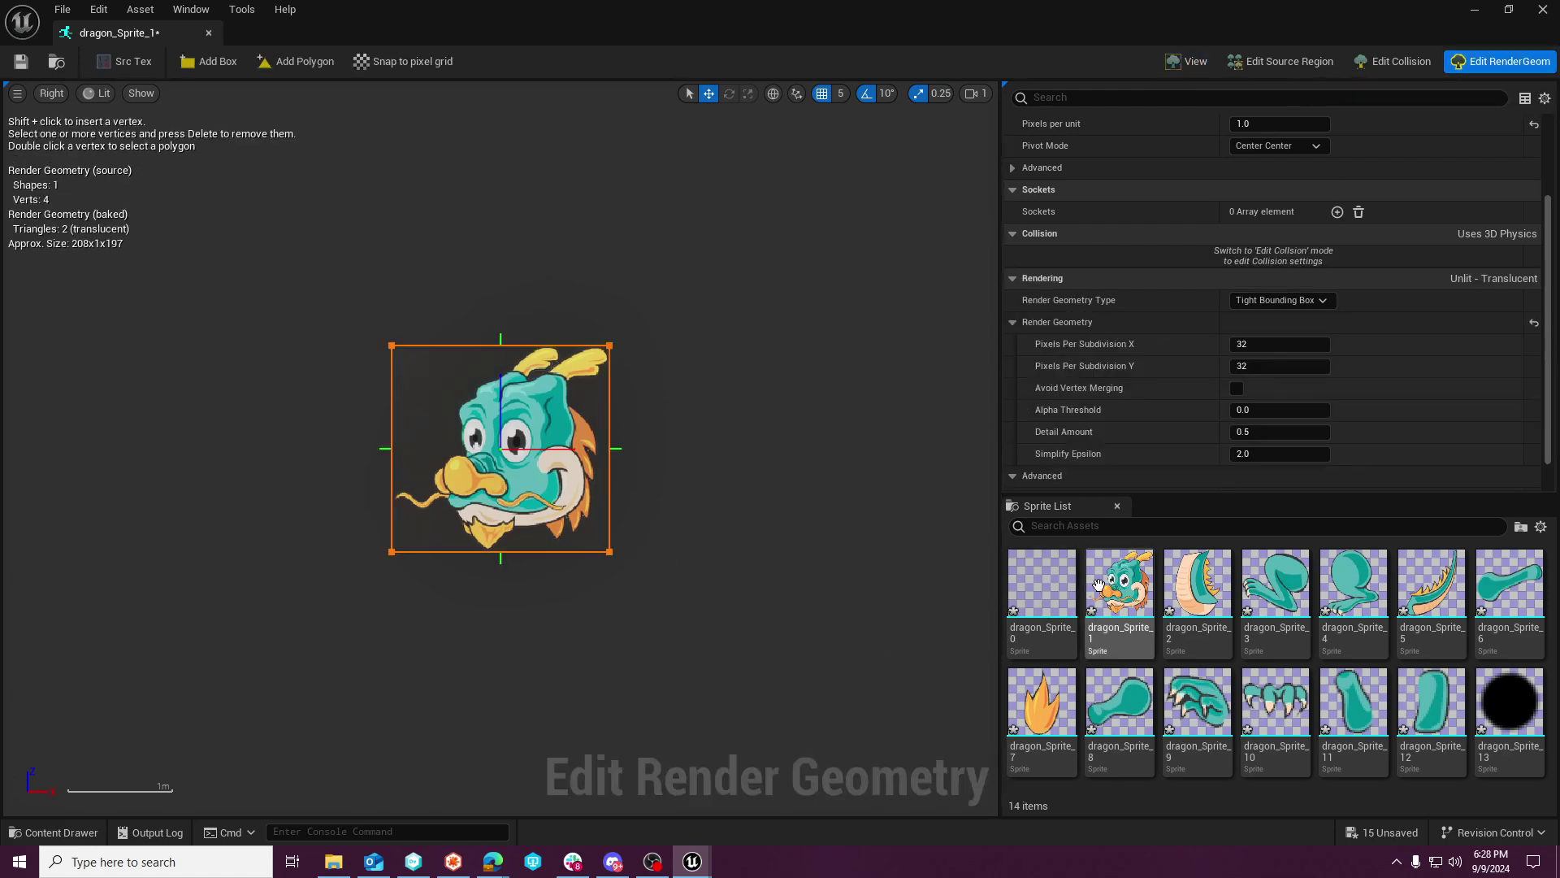
pyautogui.click(1119, 593)
pyautogui.scroll(-2, 1272, 290)
pyautogui.click(1282, 257)
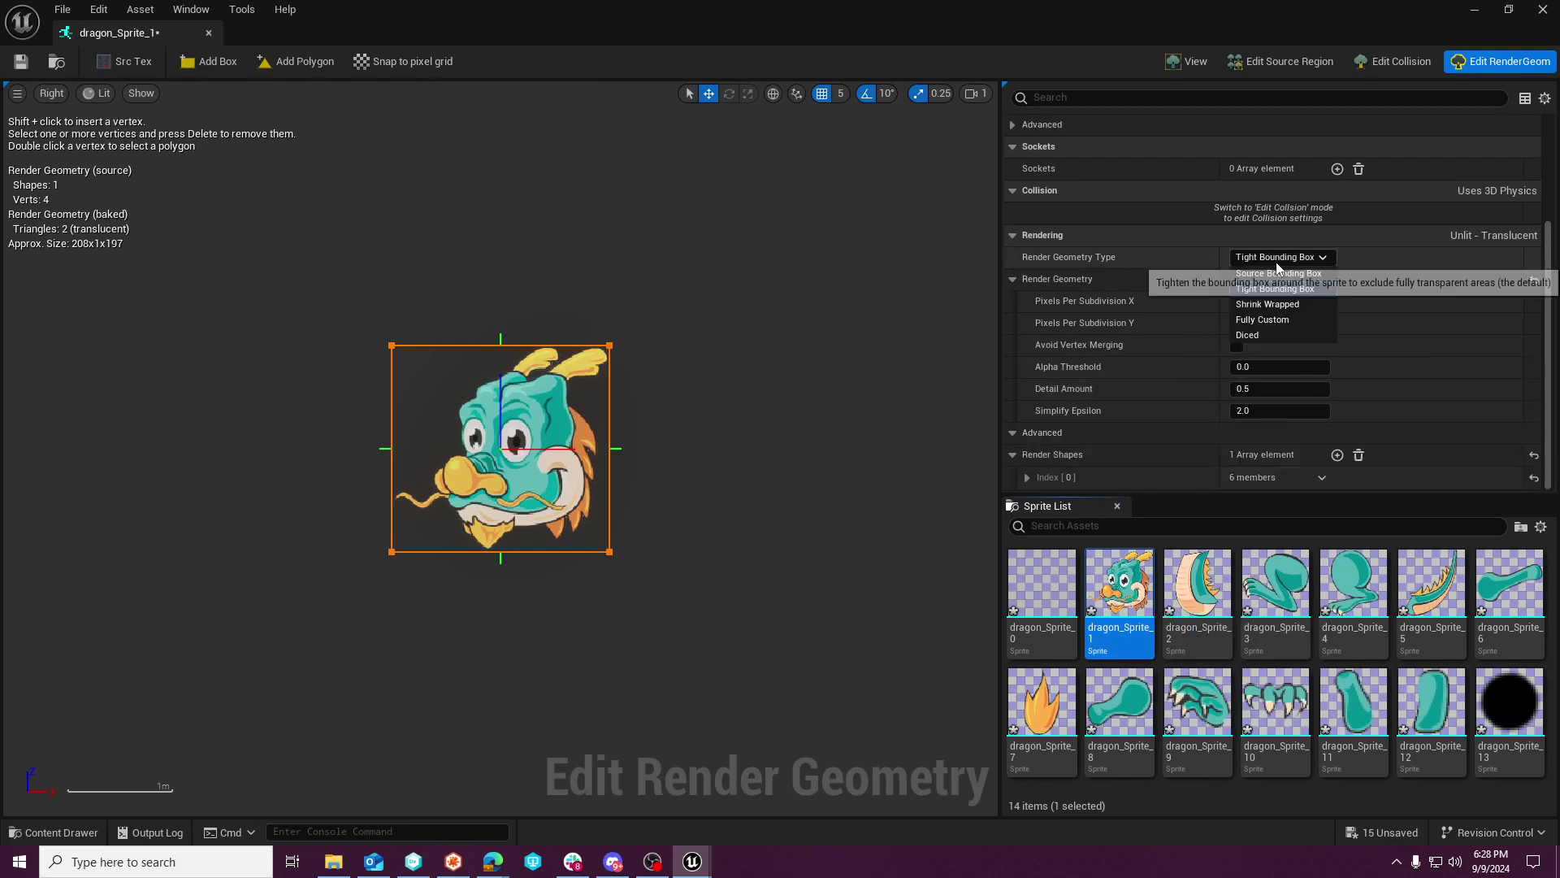
pyautogui.click(1274, 302)
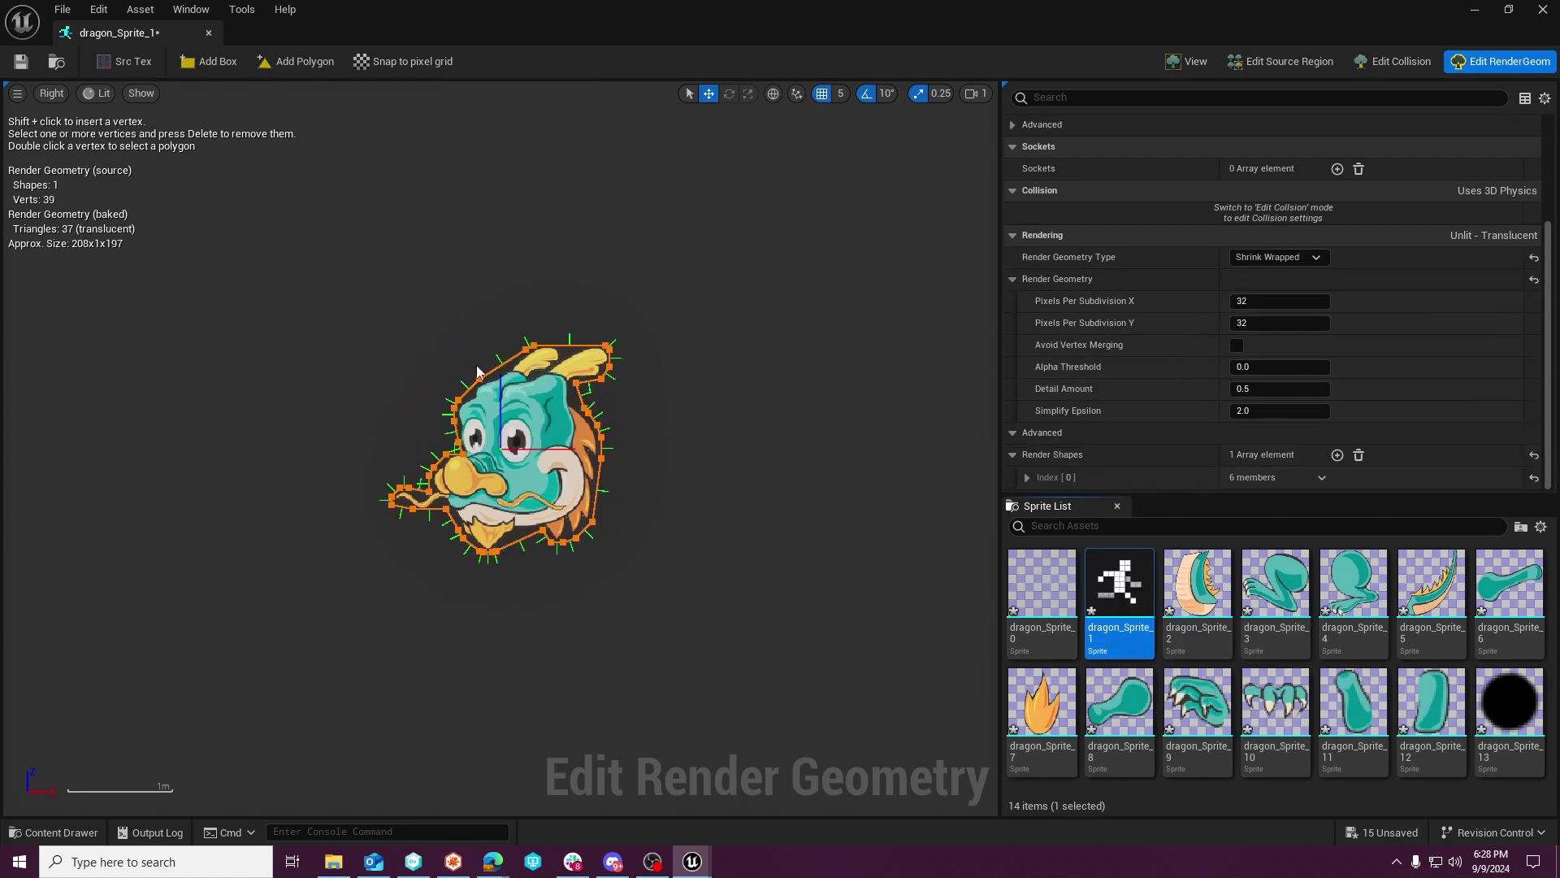
pyautogui.click(22, 63)
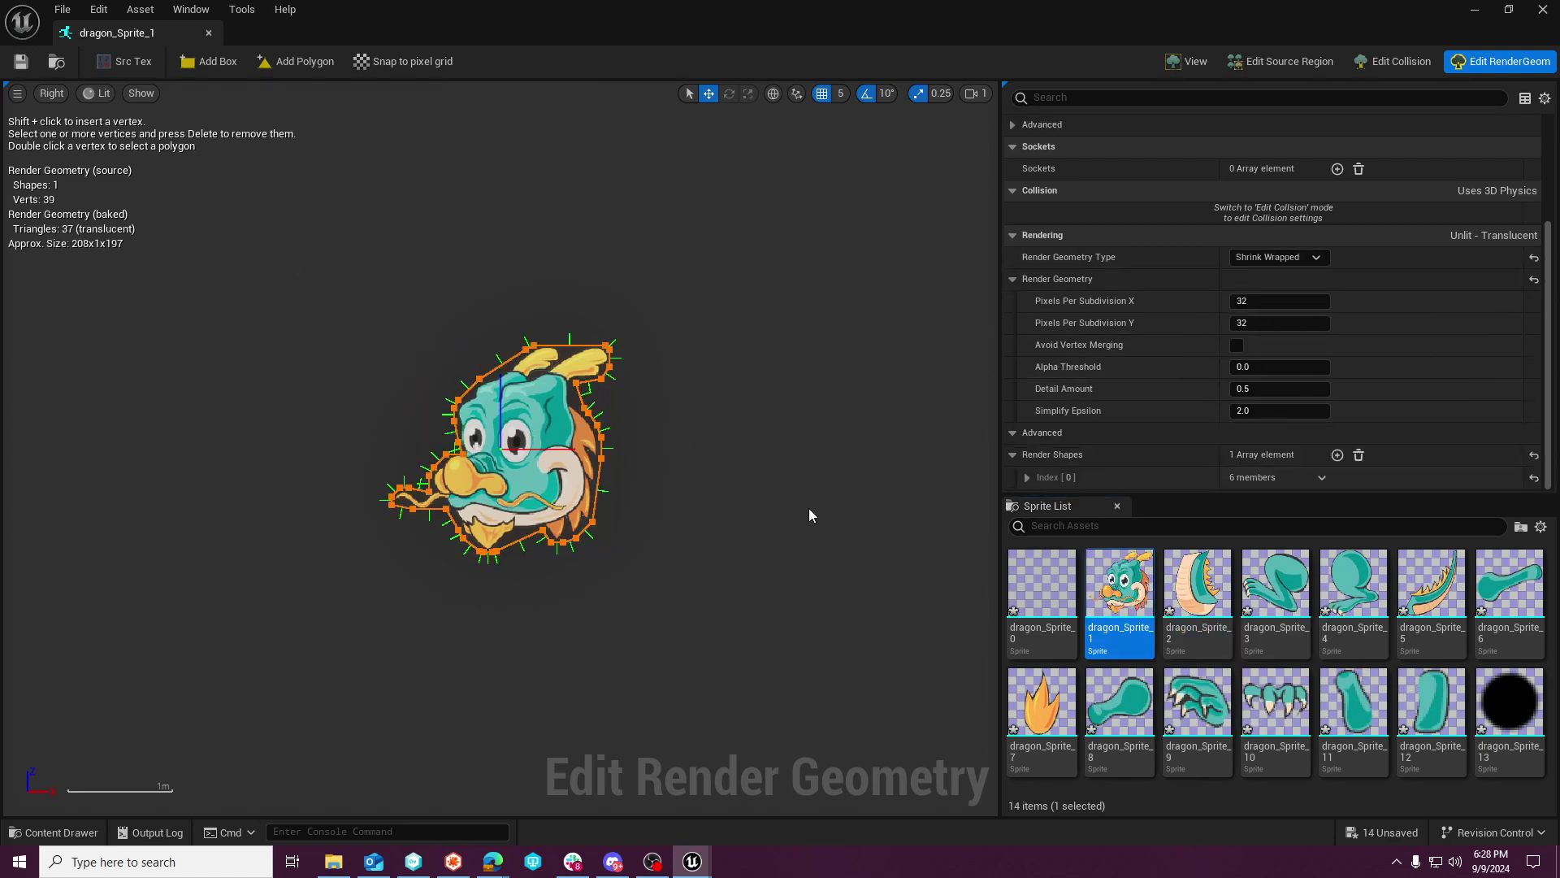
# Give dragon_Sprite_2 and dragon_Sprite_3 Shrink Wrapped render geometry and save.
pyautogui.click(1200, 590)
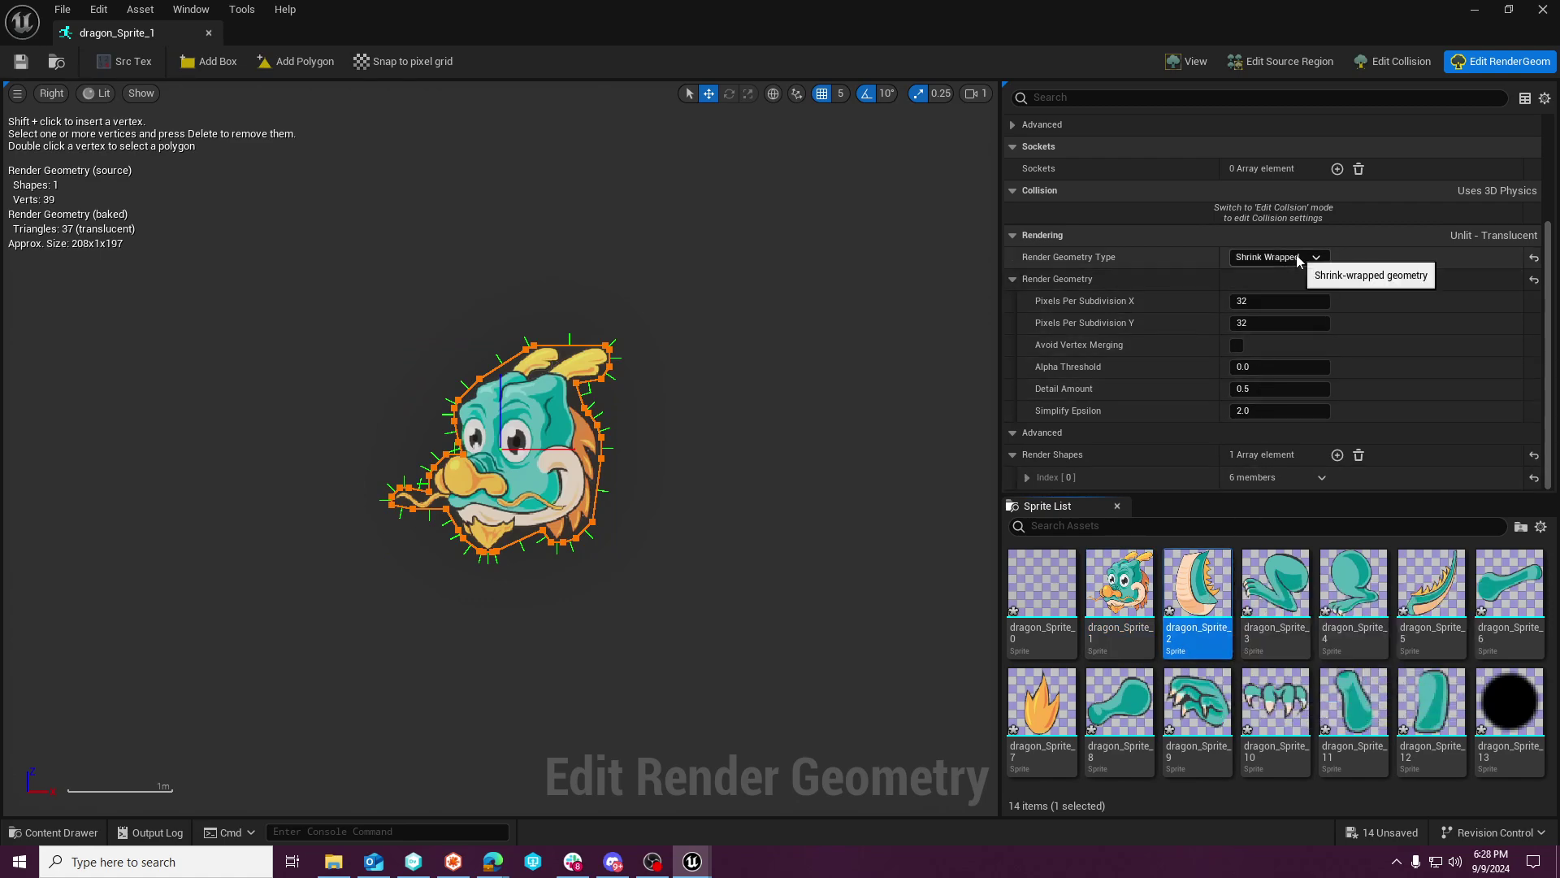
pyautogui.doubleClick(1198, 585)
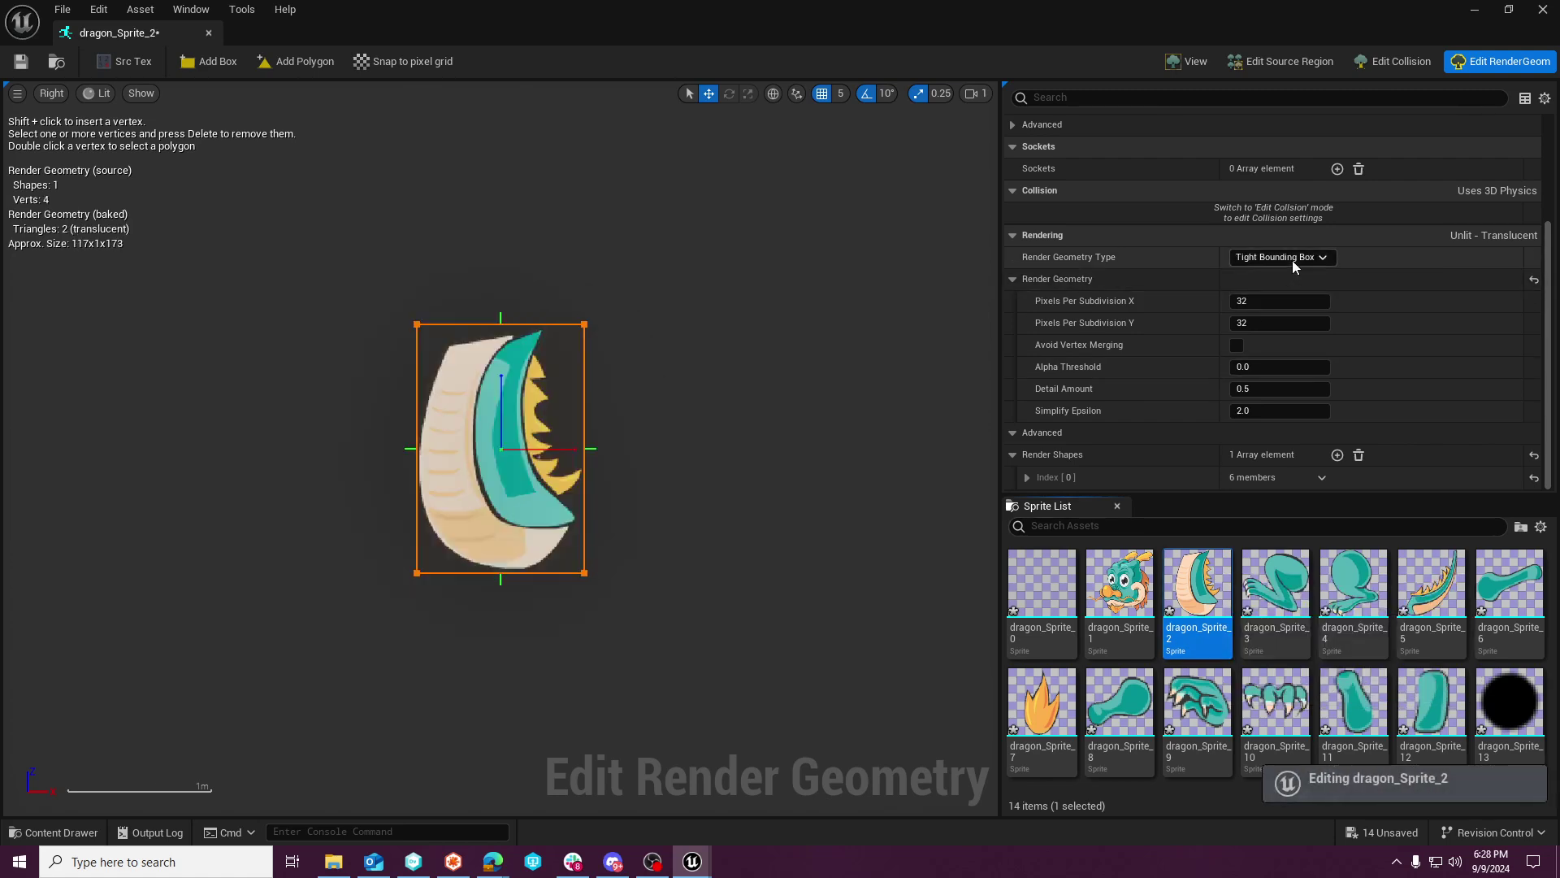
pyautogui.click(1292, 258)
pyautogui.click(1264, 309)
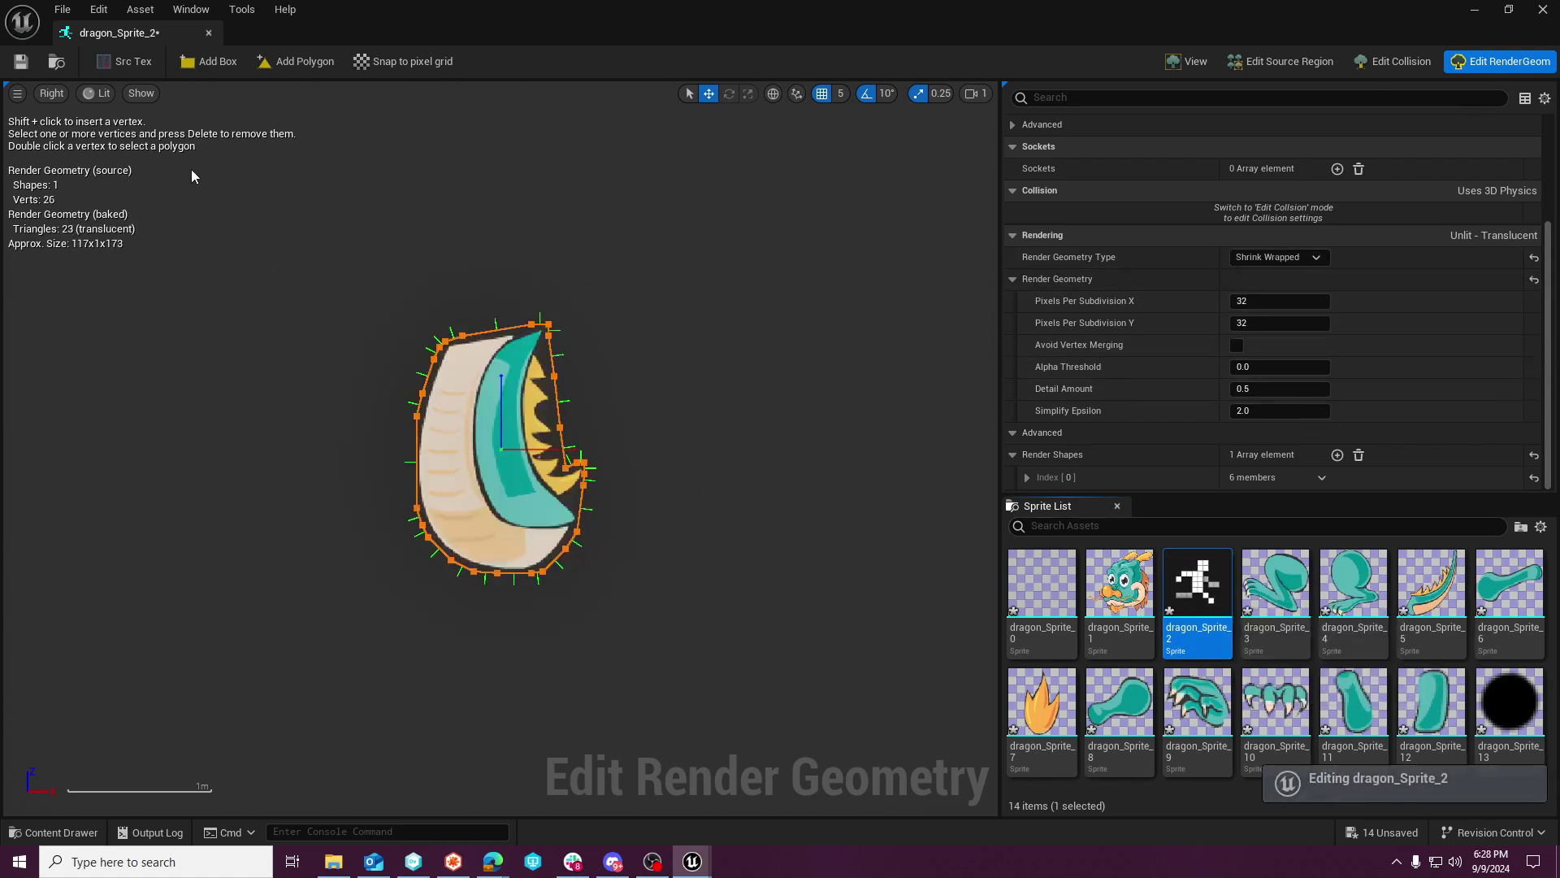
pyautogui.doubleClick(1256, 587)
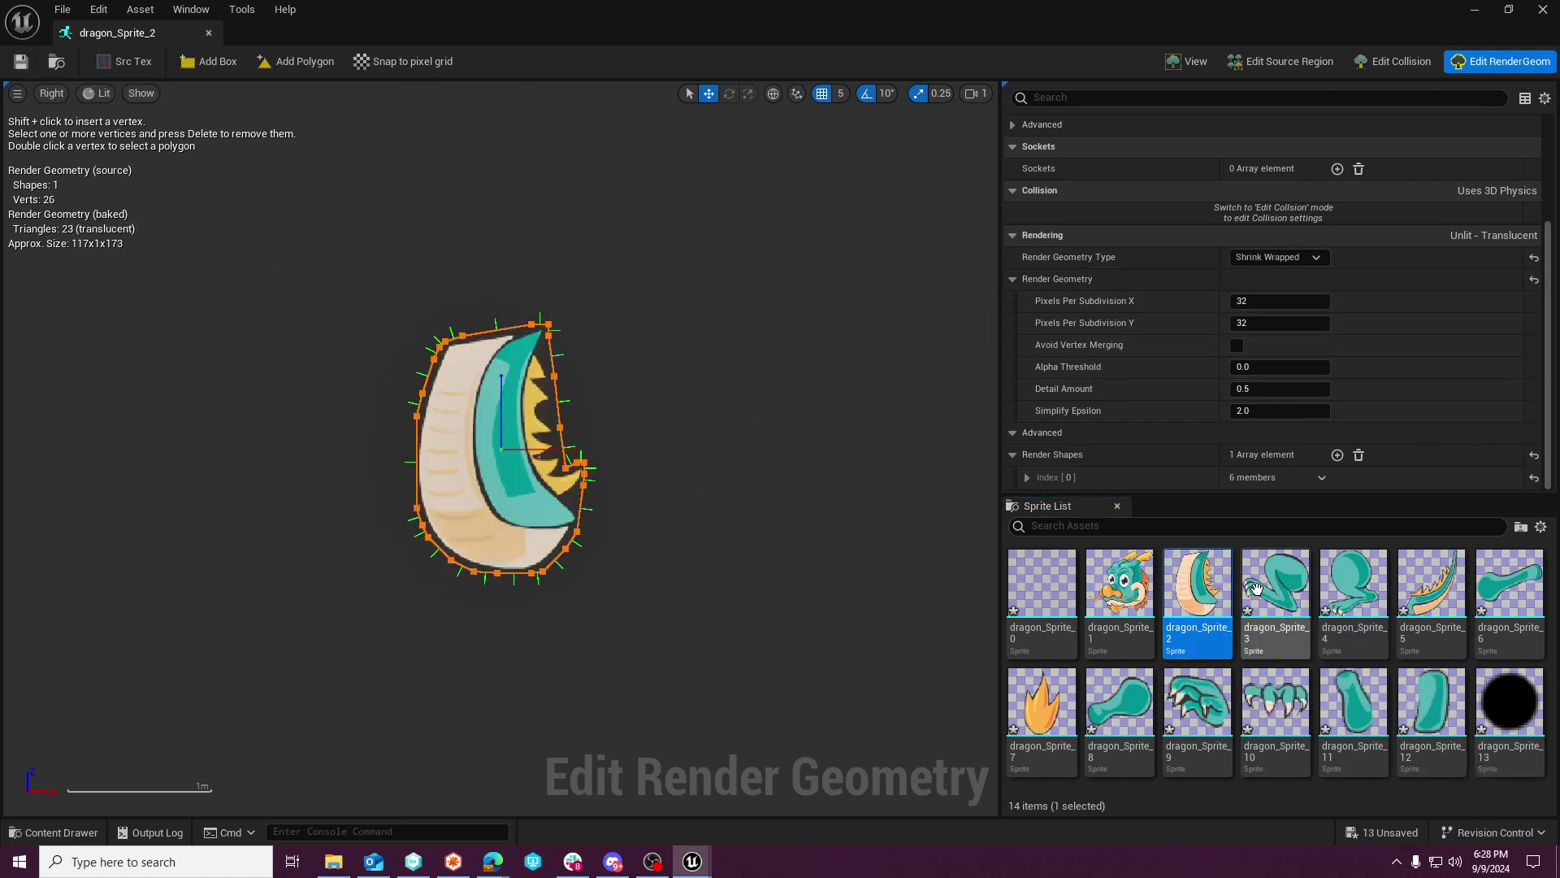
pyautogui.click(1279, 257)
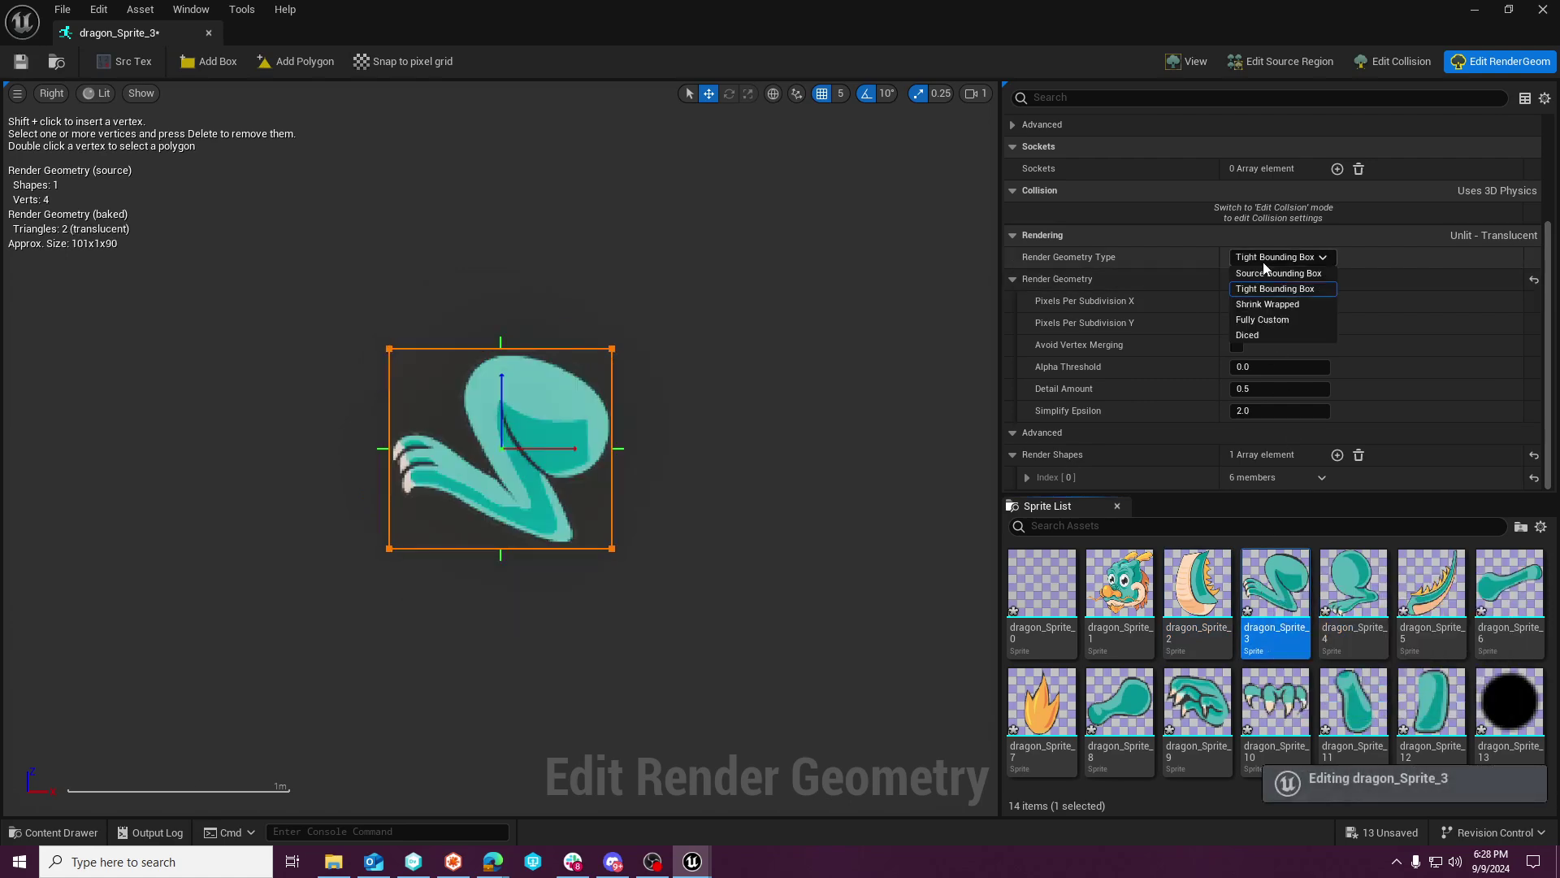
pyautogui.click(1265, 307)
pyautogui.hotkey('ctrl', 's')
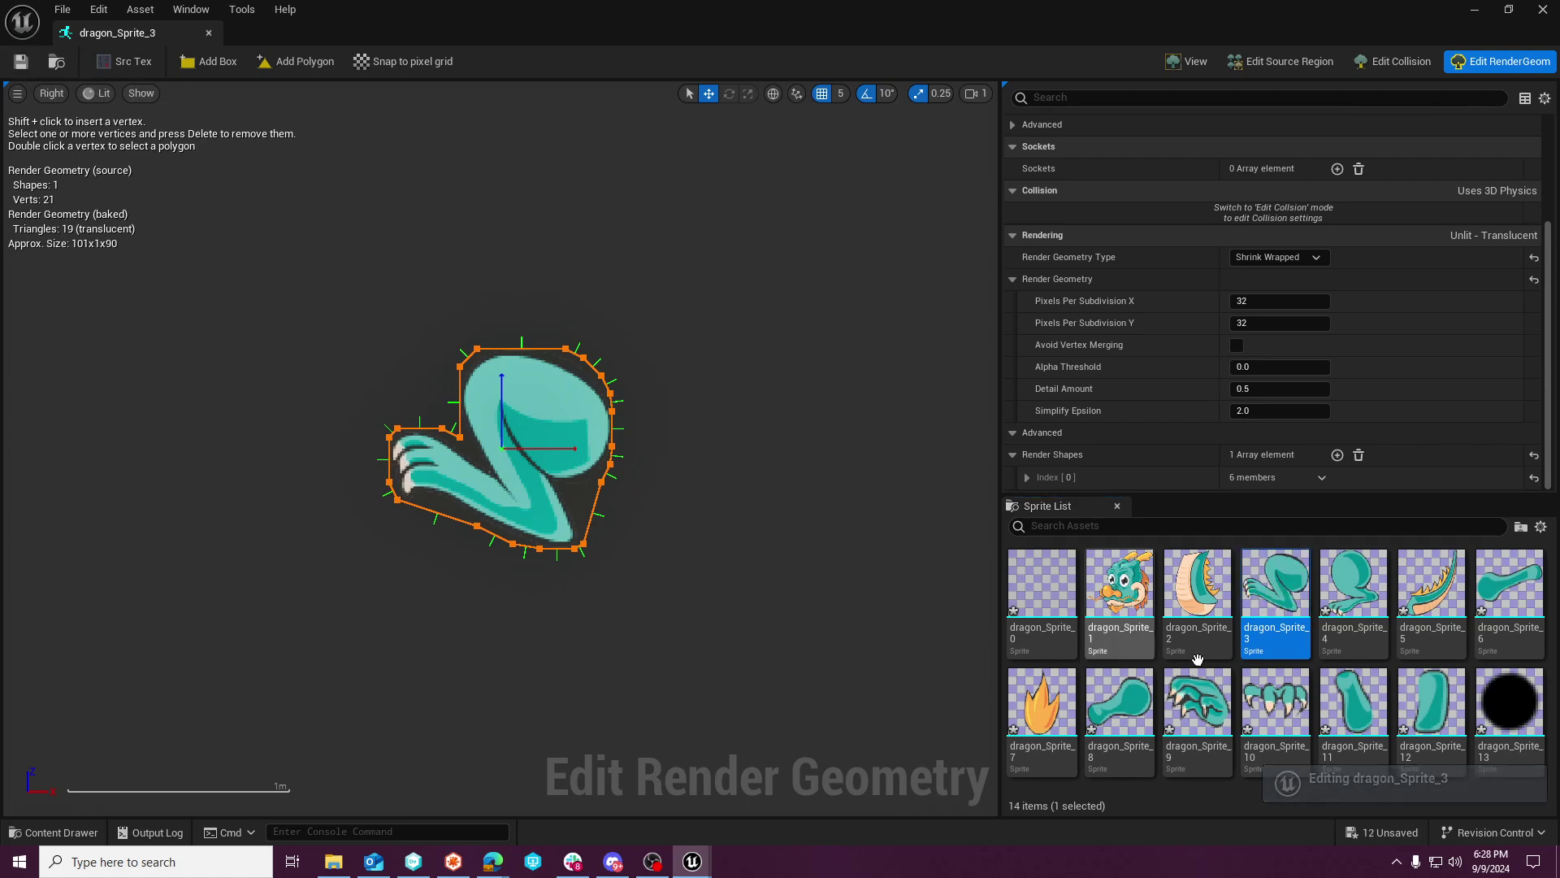
# Give dragon_Sprite_4 and dragon_Sprite_5 Shrink Wrapped render geometry, save each, and close the editor.
pyautogui.doubleClick(1339, 591)
pyautogui.click(1274, 256)
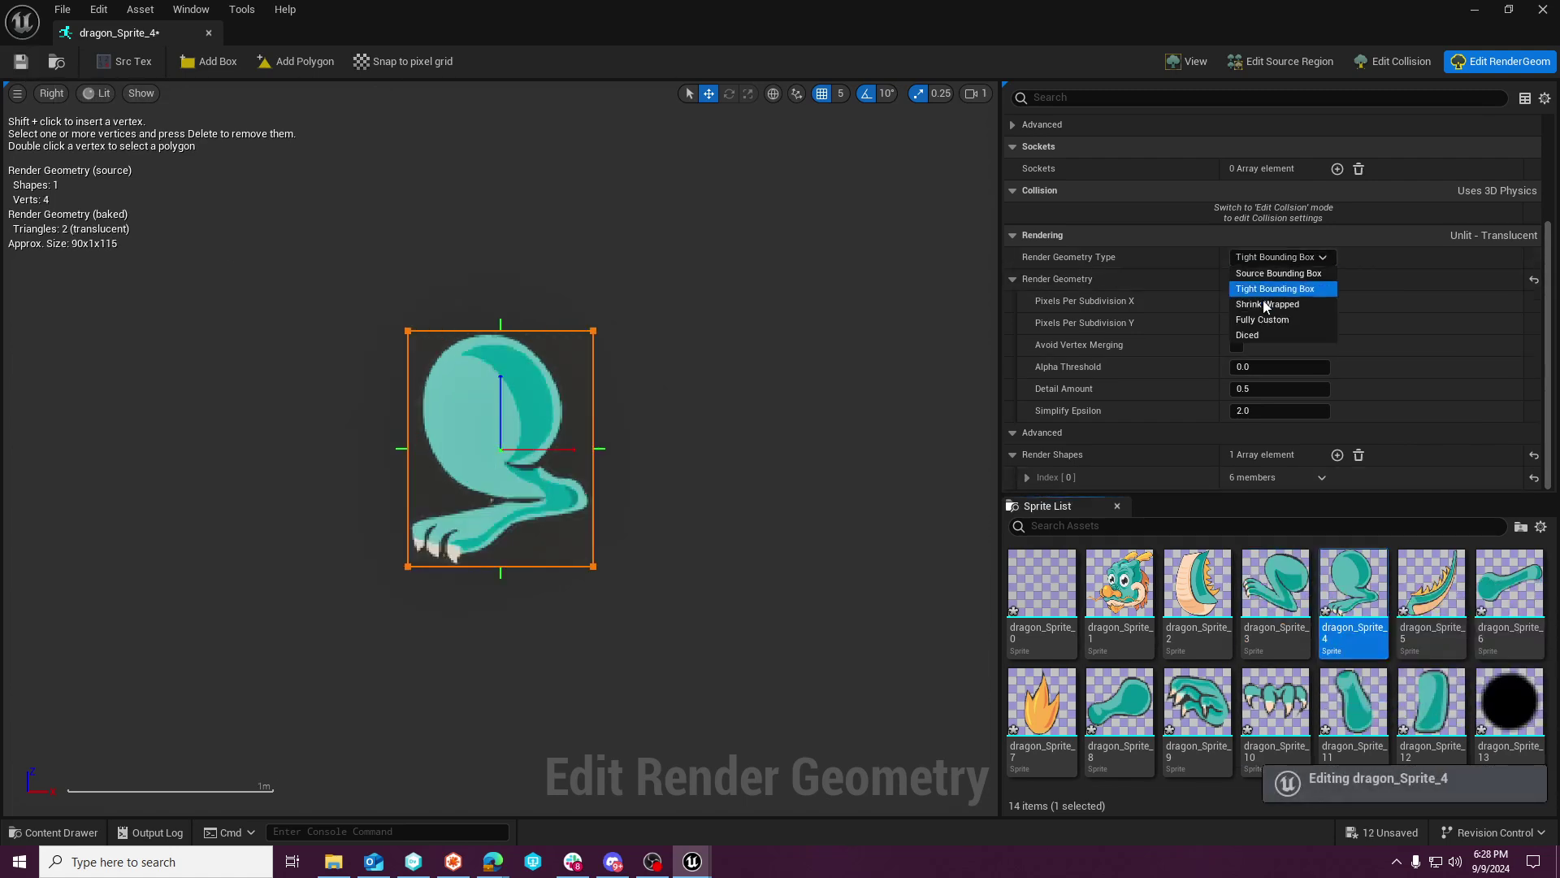
pyautogui.click(1264, 306)
pyautogui.click(26, 69)
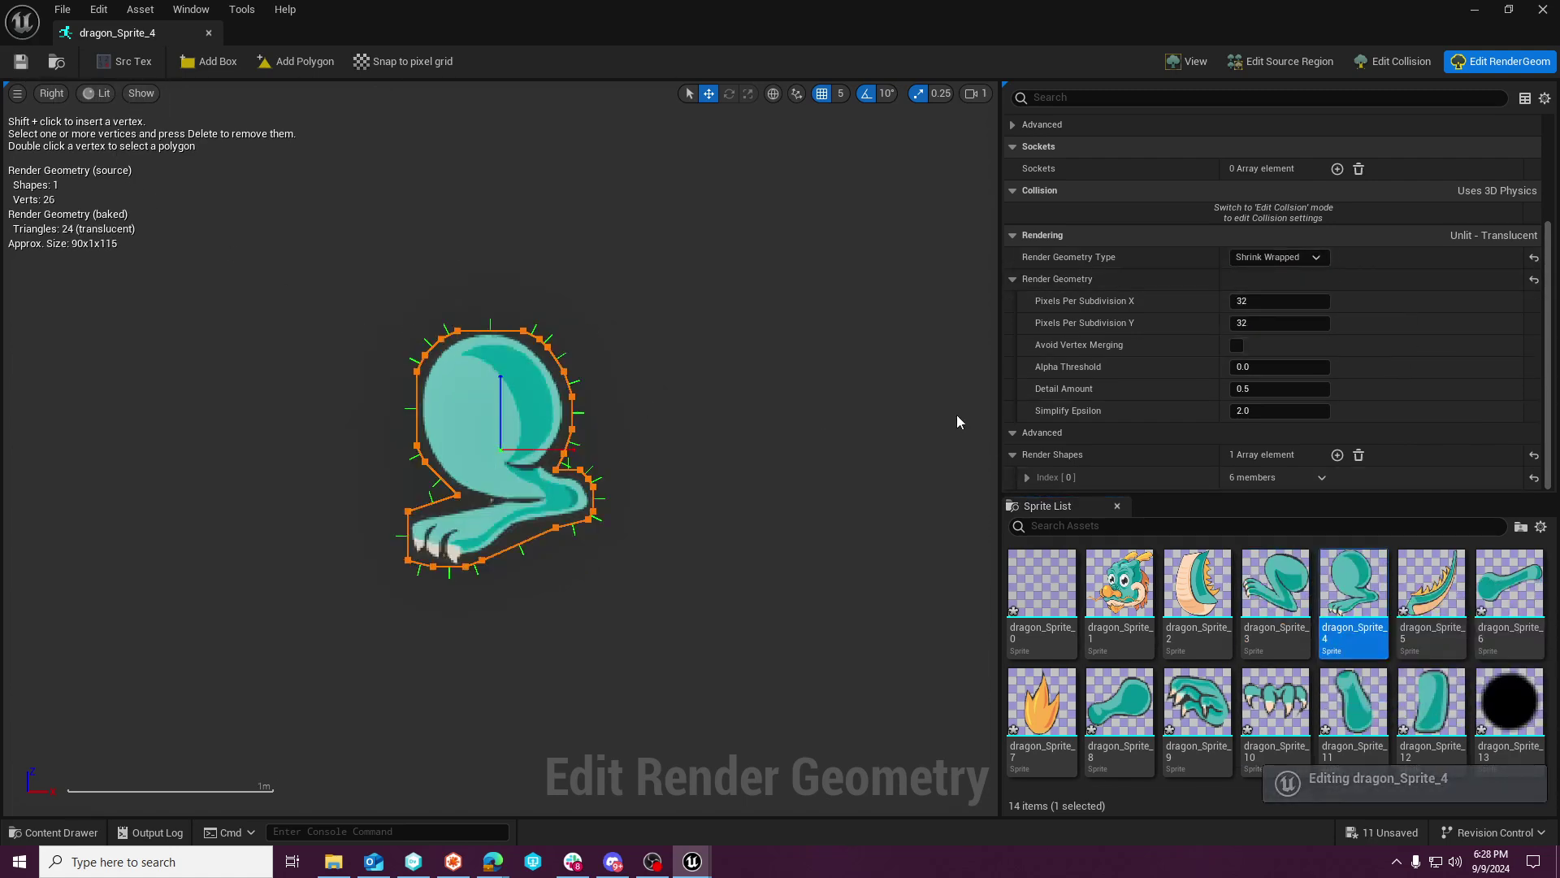
pyautogui.doubleClick(1432, 584)
pyautogui.click(1282, 257)
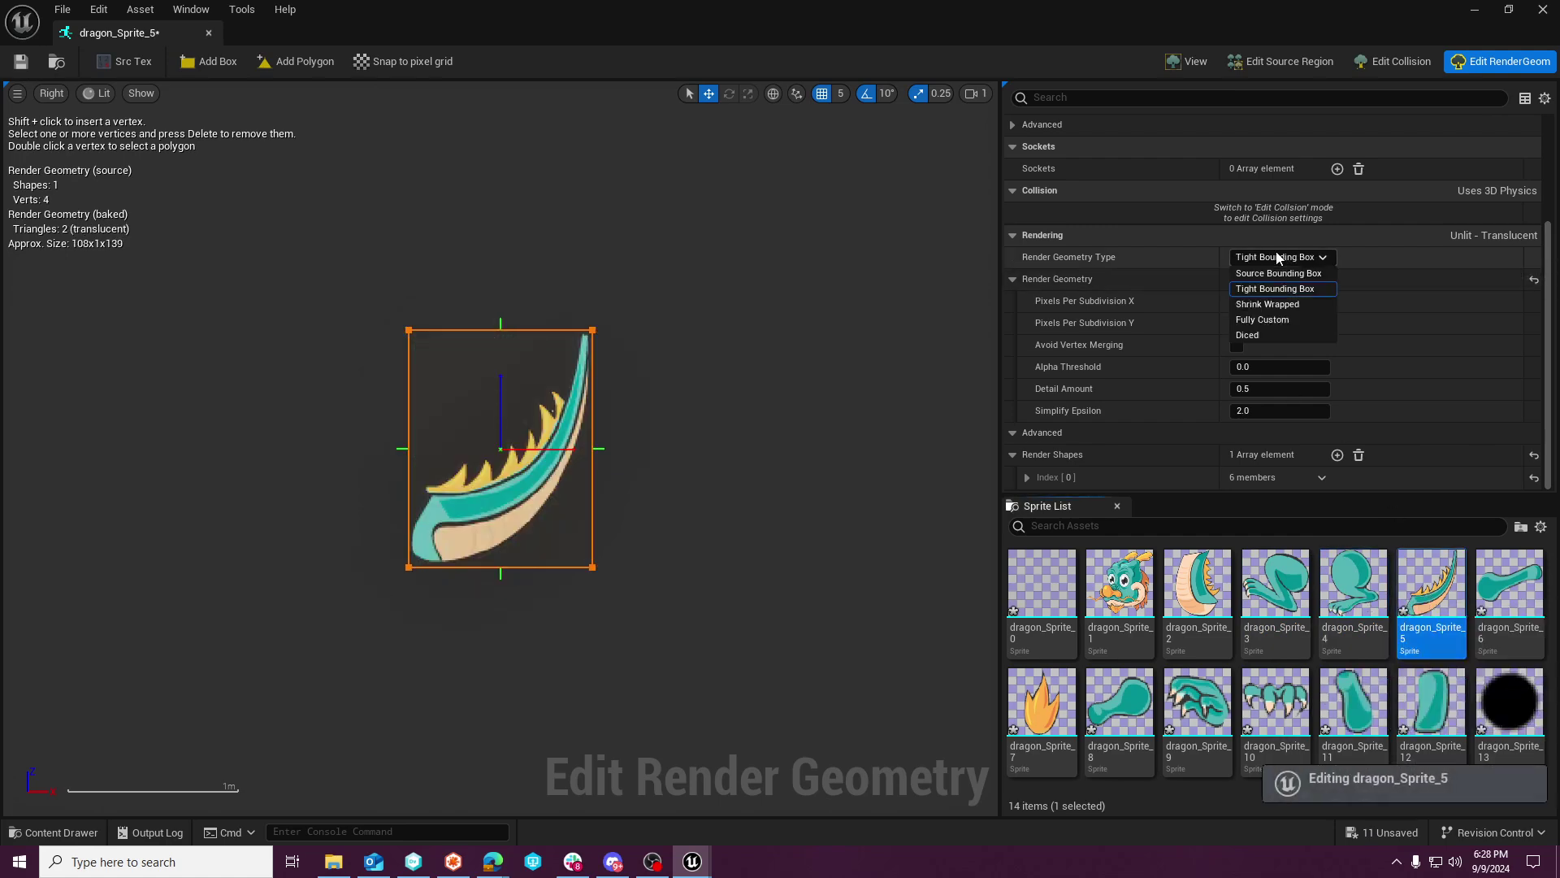
pyautogui.click(1265, 305)
pyautogui.click(20, 63)
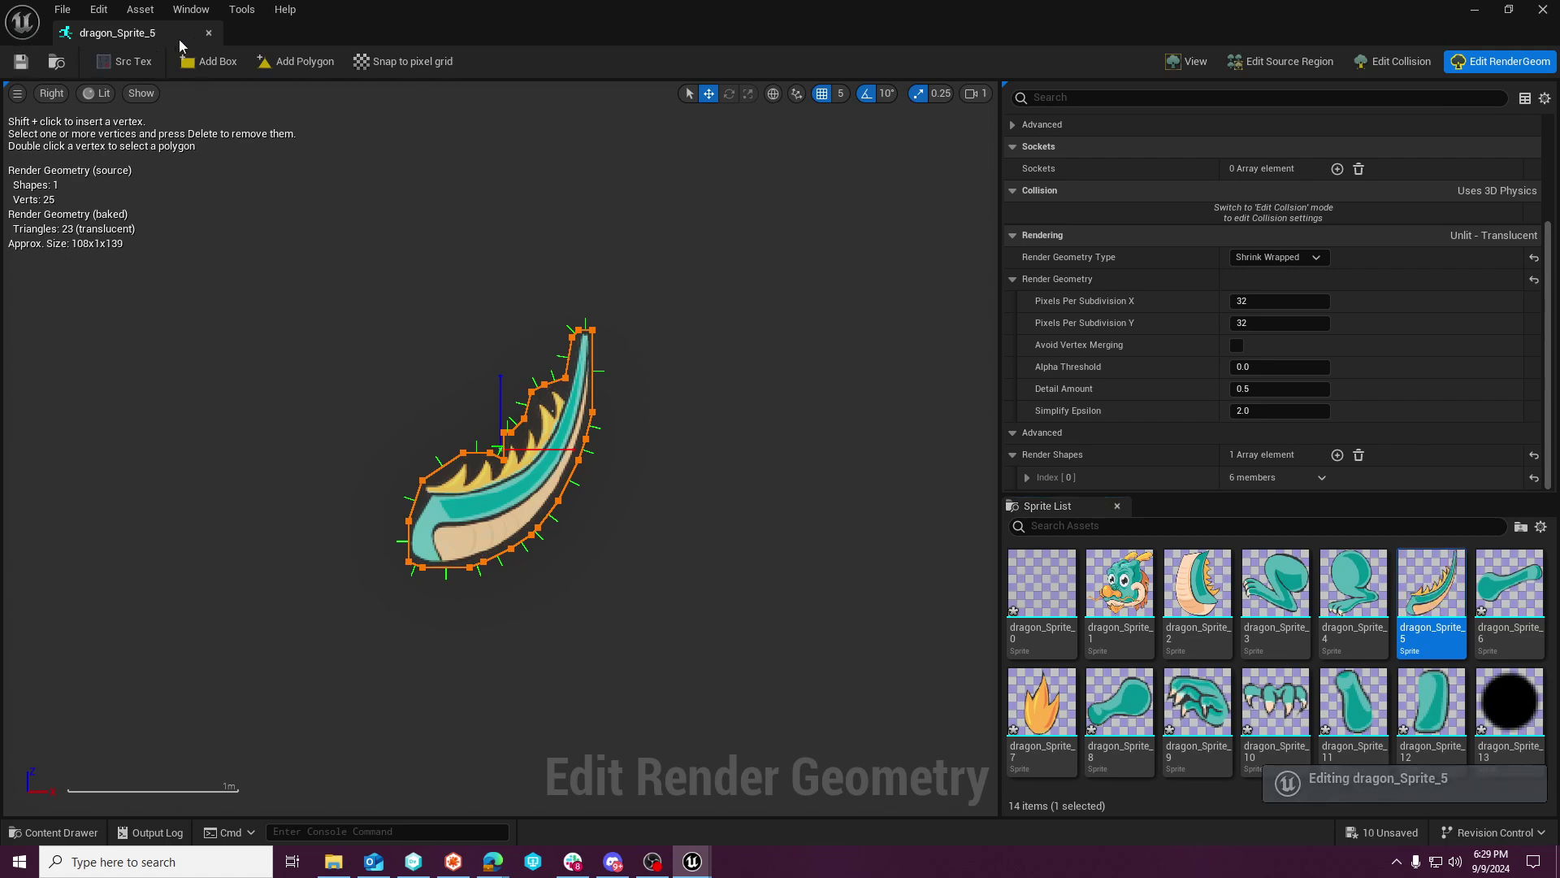
pyautogui.click(209, 33)
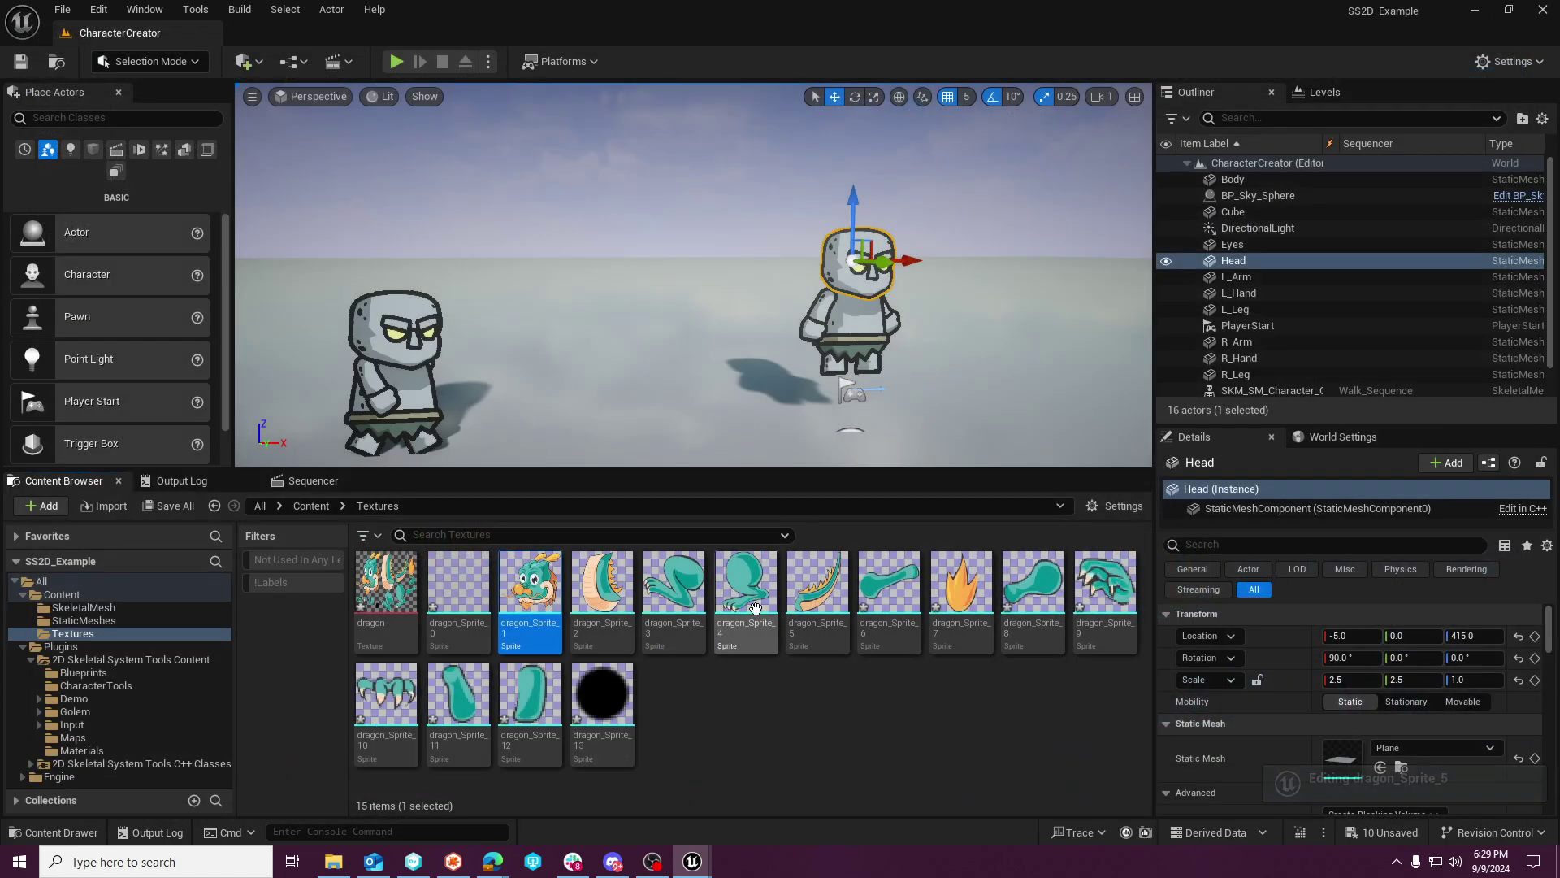
# Convert dragon_Sprite_1 through dragon_Sprite_5 into static meshes.
pyautogui.click(529, 581)
pyautogui.keyDown('shift'); pyautogui.click(674, 581); pyautogui.keyUp('shift')
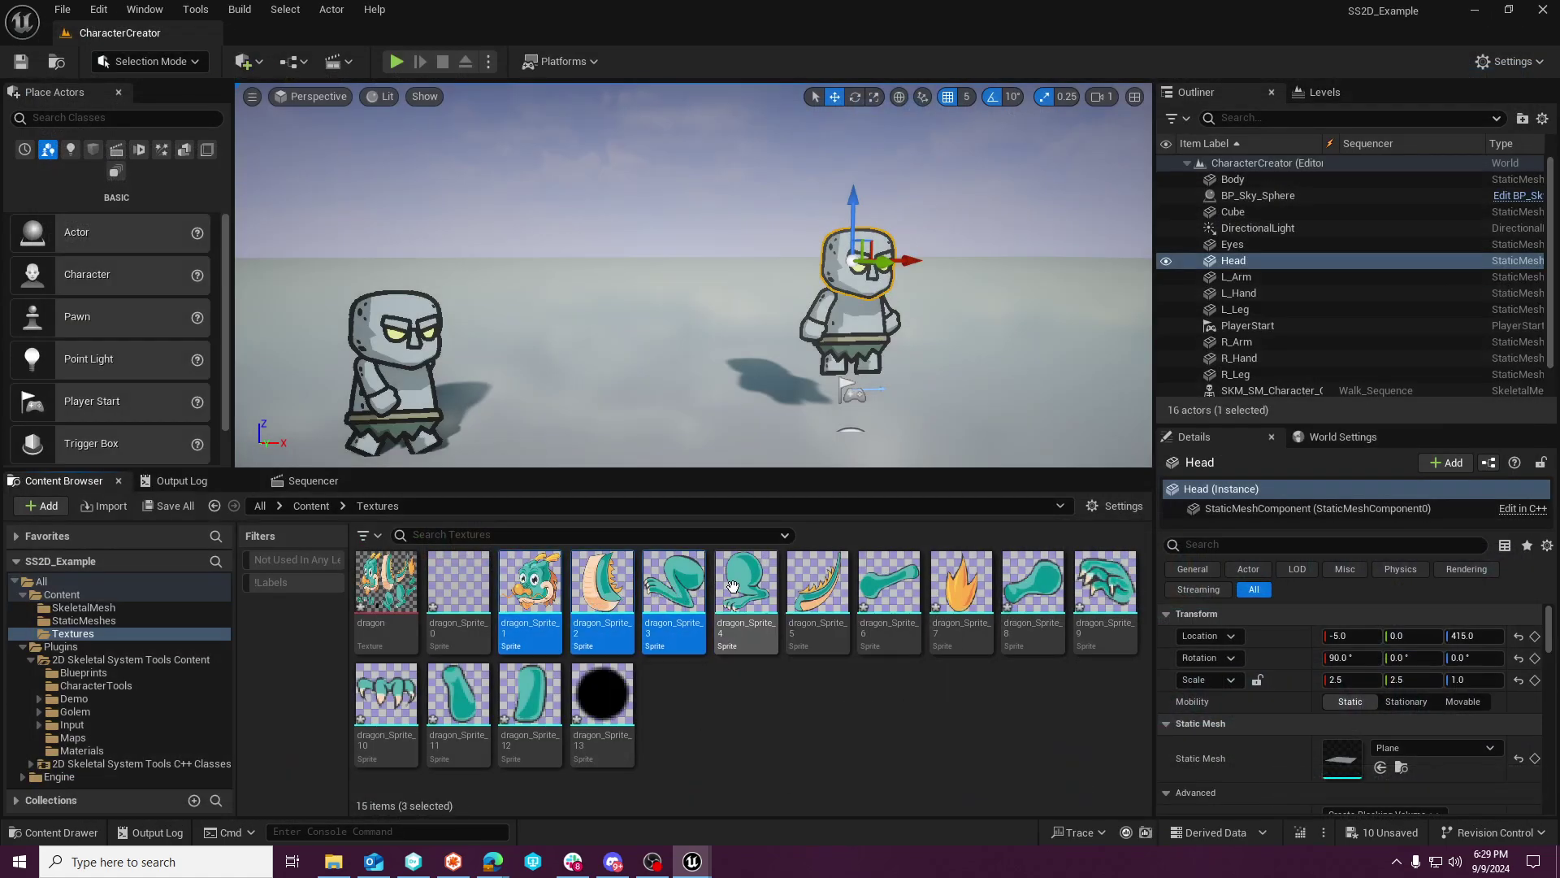
pyautogui.keyDown('shift'); pyautogui.click(817, 589); pyautogui.keyUp('shift')
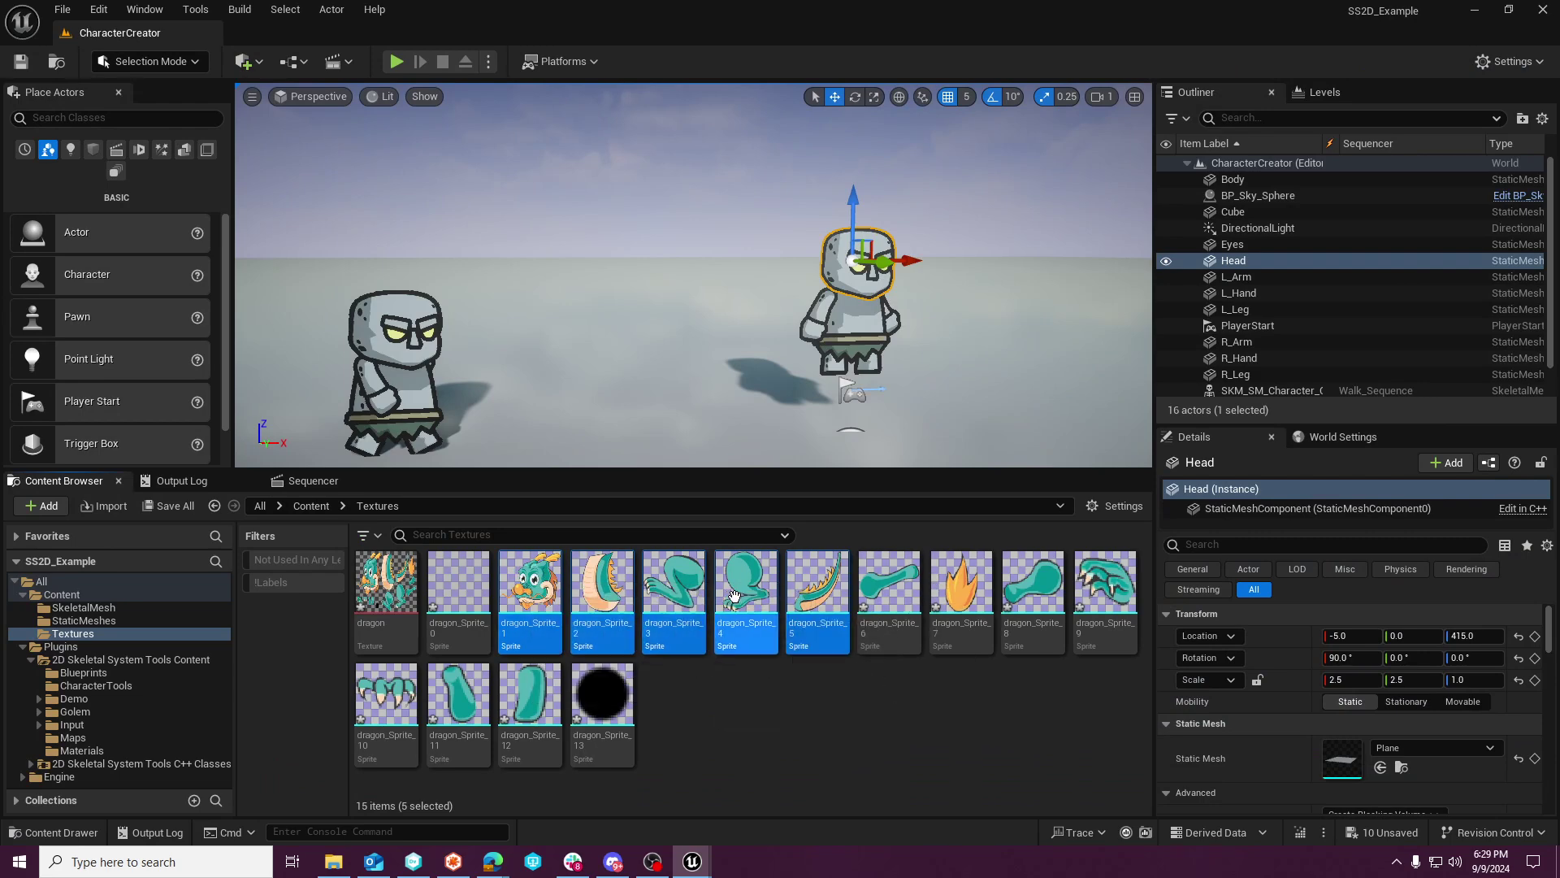
pyautogui.rightClick(749, 606)
pyautogui.click(894, 752)
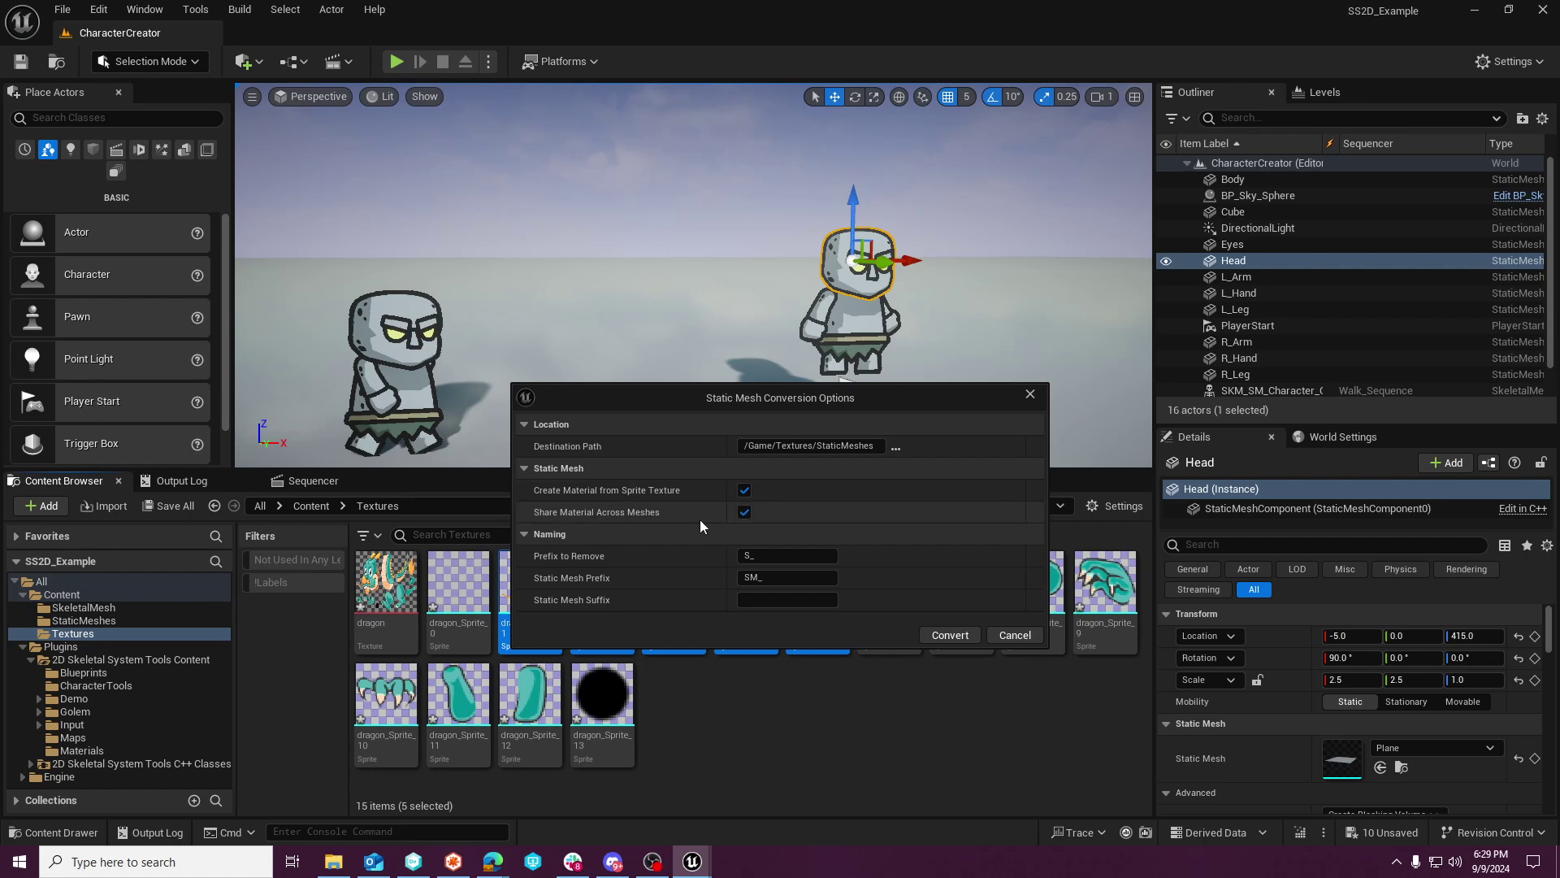
pyautogui.click(960, 639)
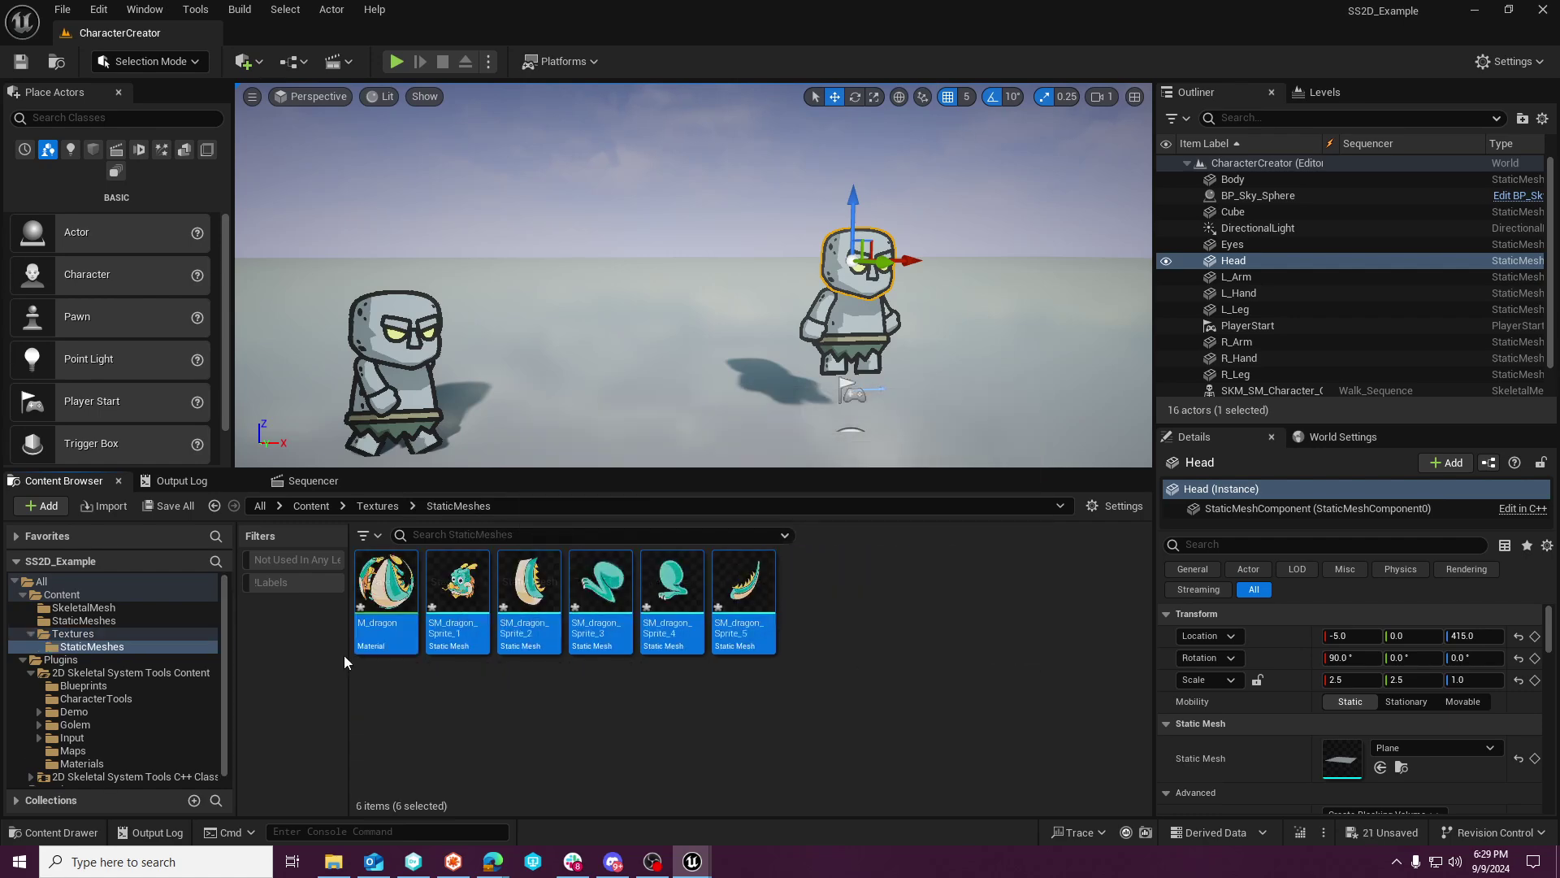
# Place SM_dragon_Sprite_1 in the level and open it in the static mesh editor.
pyautogui.click(609, 740)
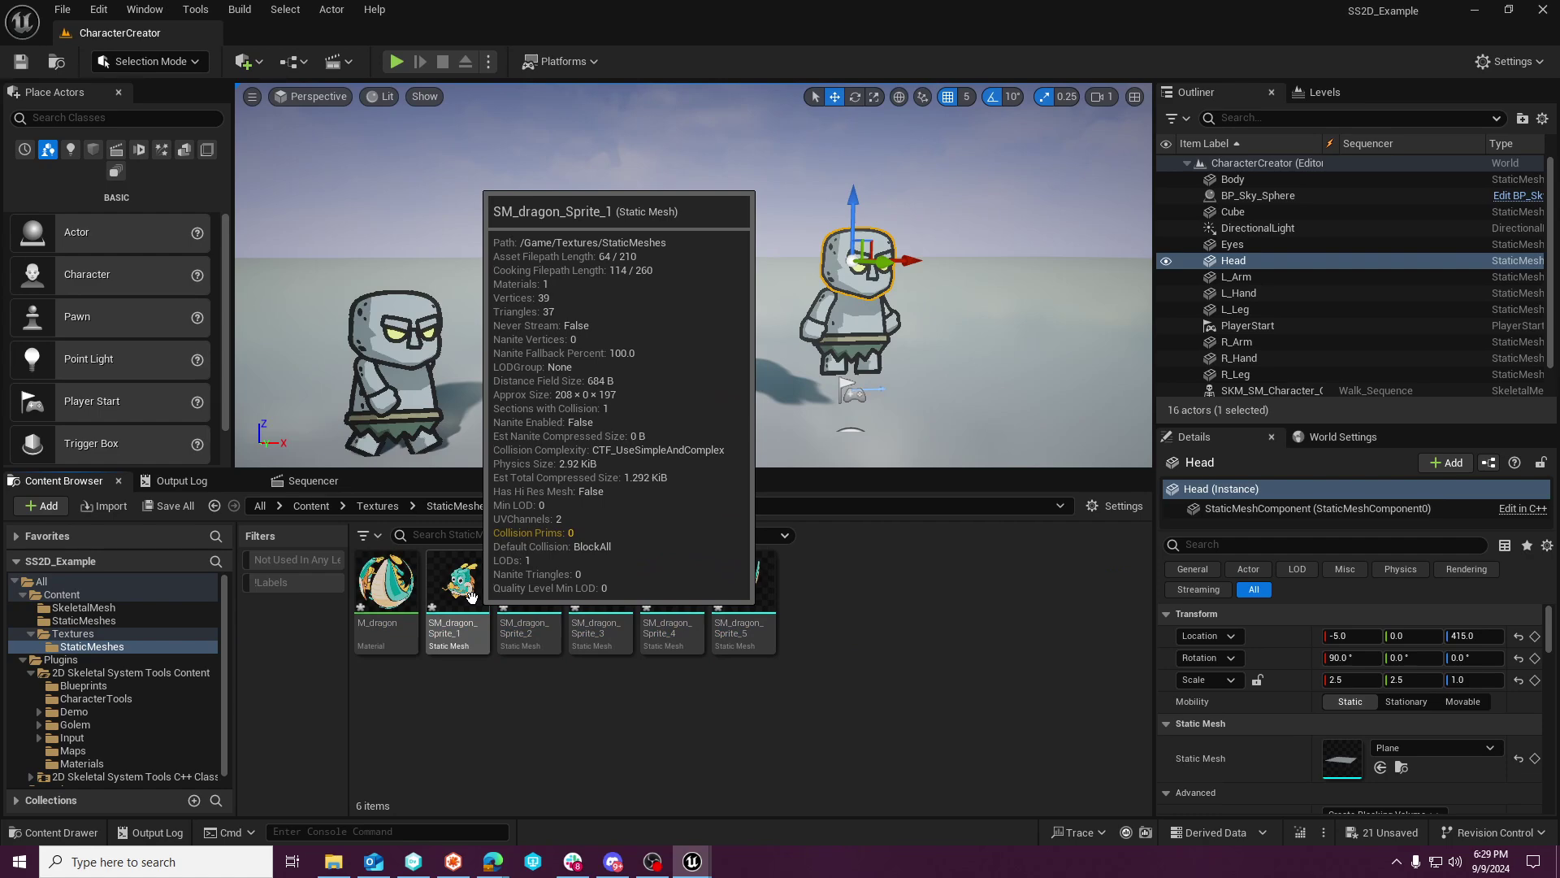
pyautogui.moveTo(472, 595); pyautogui.dragTo(627, 268)
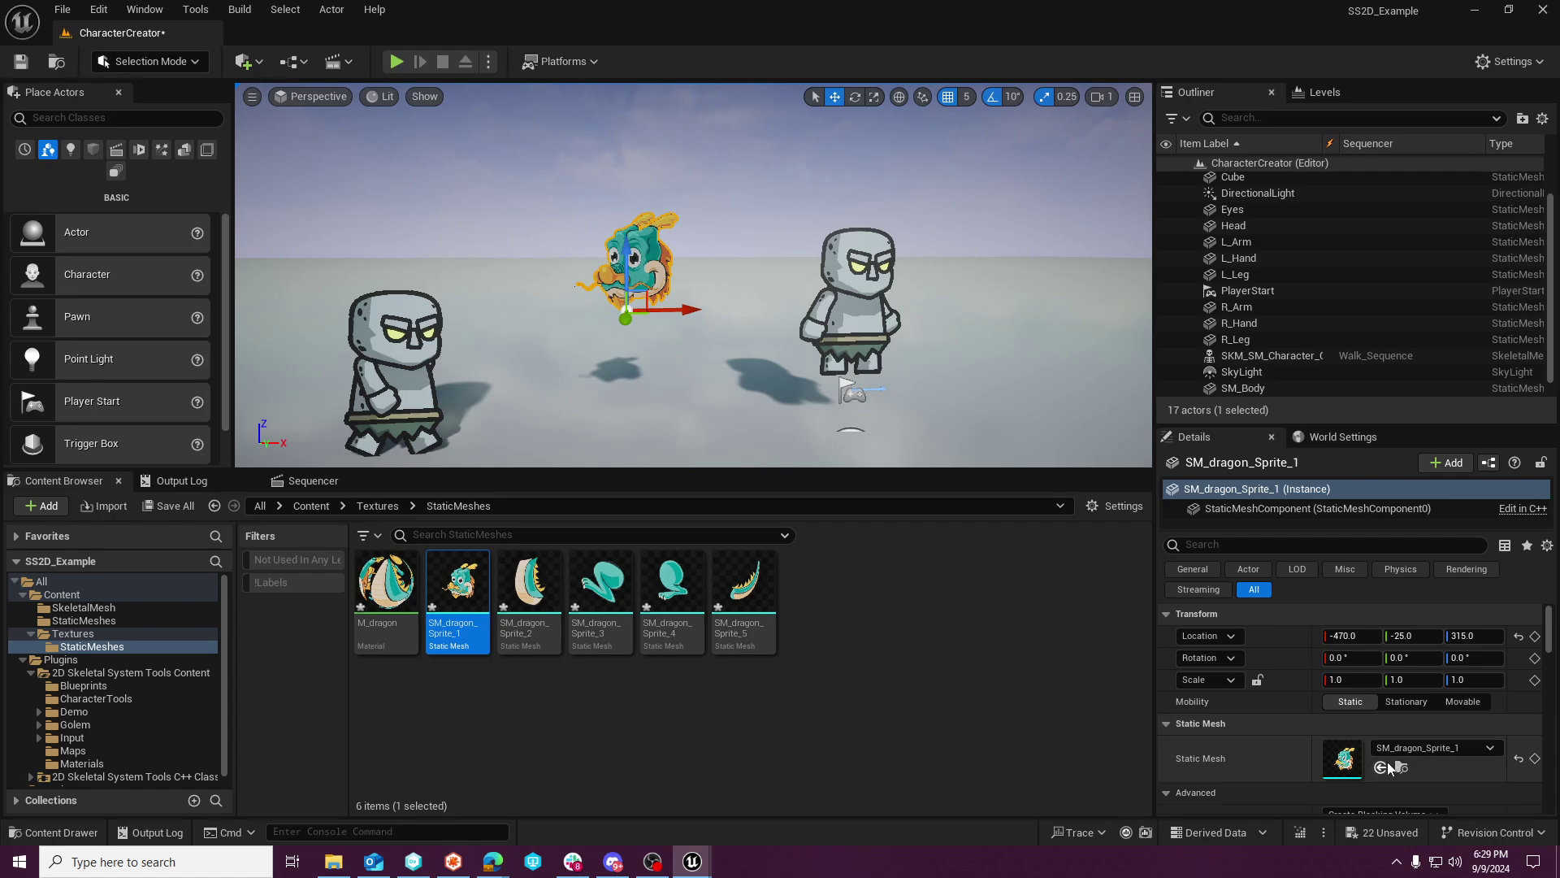
pyautogui.doubleClick(1353, 764)
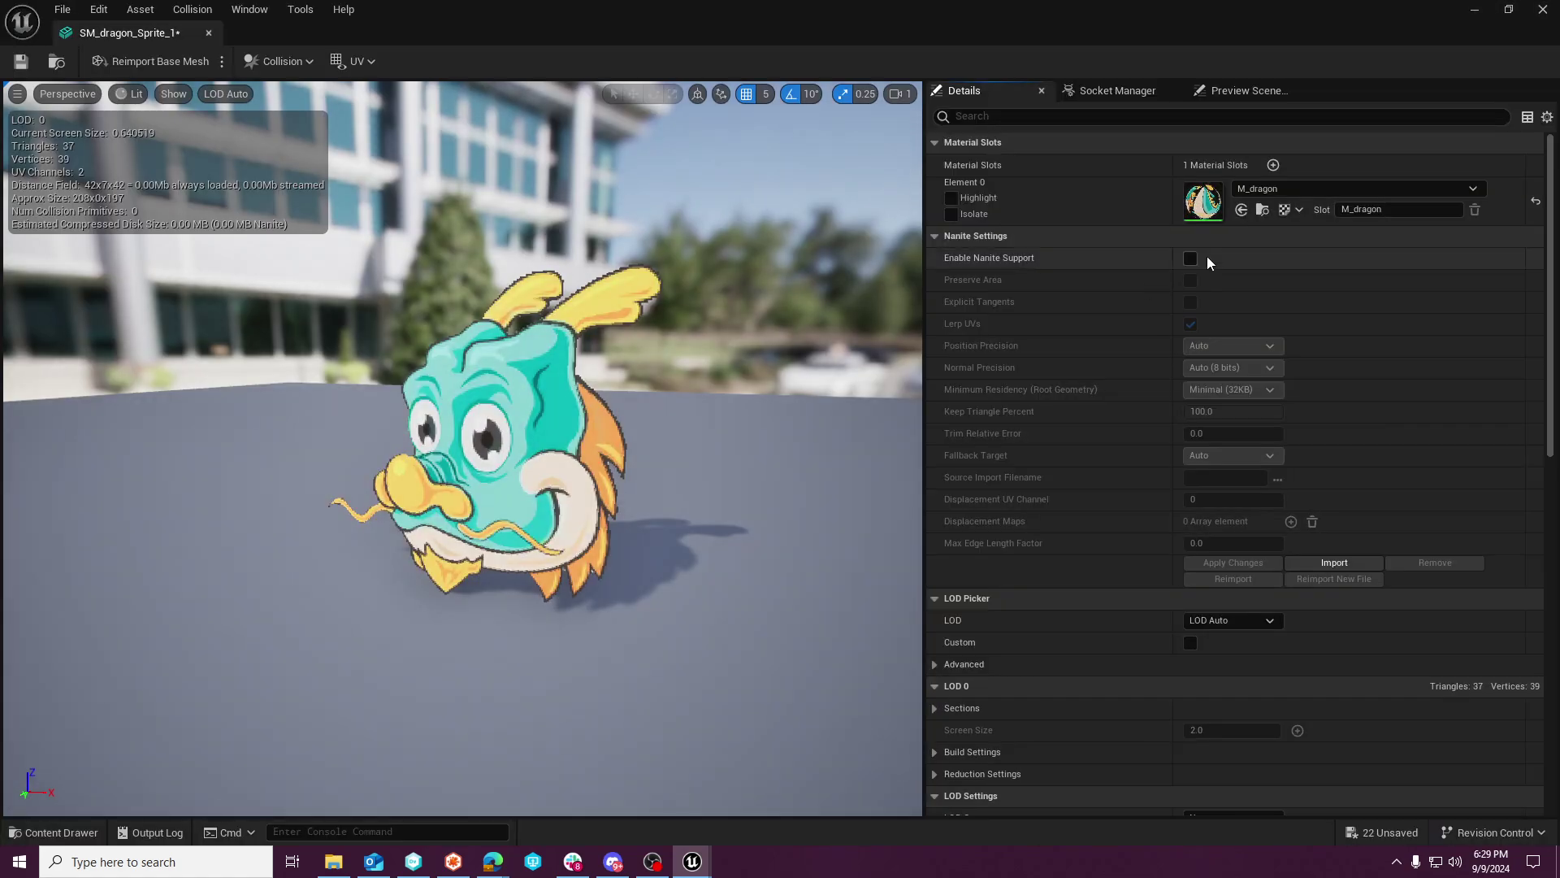
# Assign the M_dragon material to SM_dragon_Sprite_1's element 0.
pyautogui.click(1535, 202)
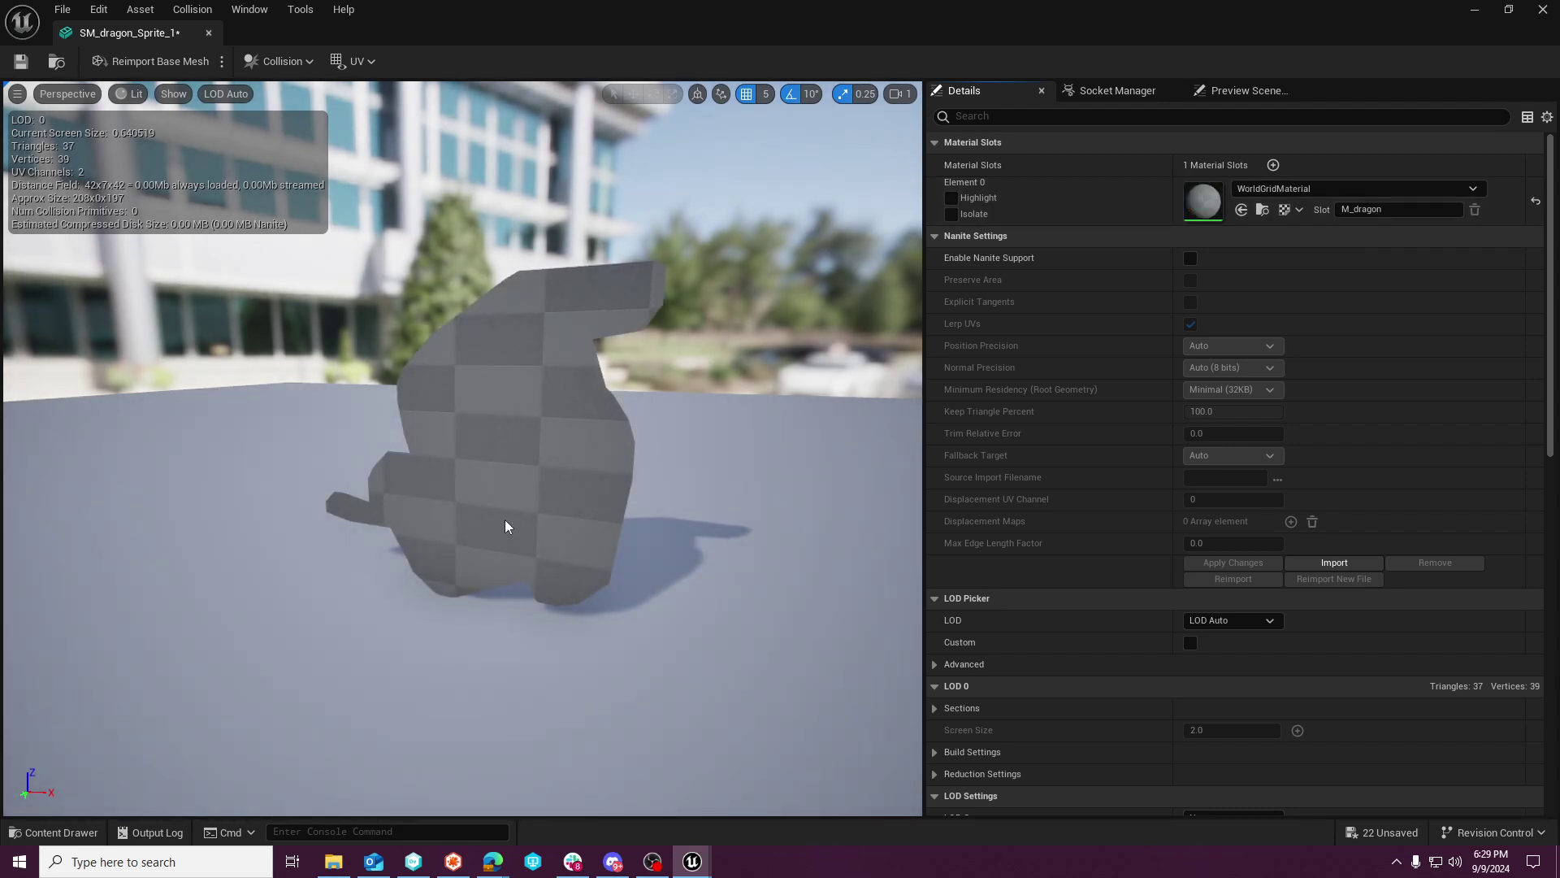
pyautogui.click(1302, 188)
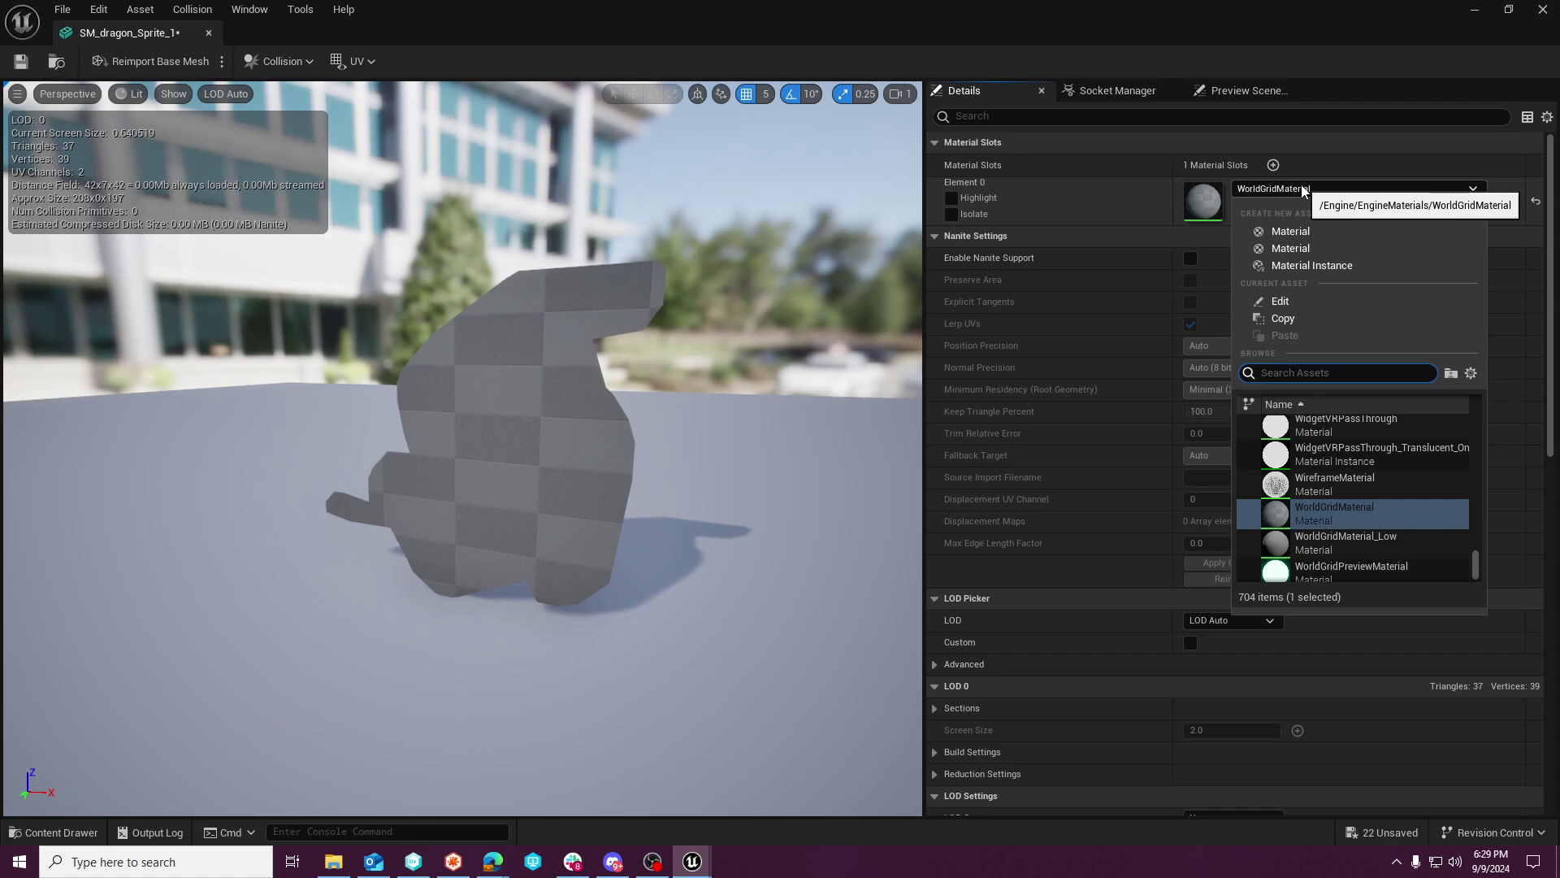
pyautogui.write('dron')
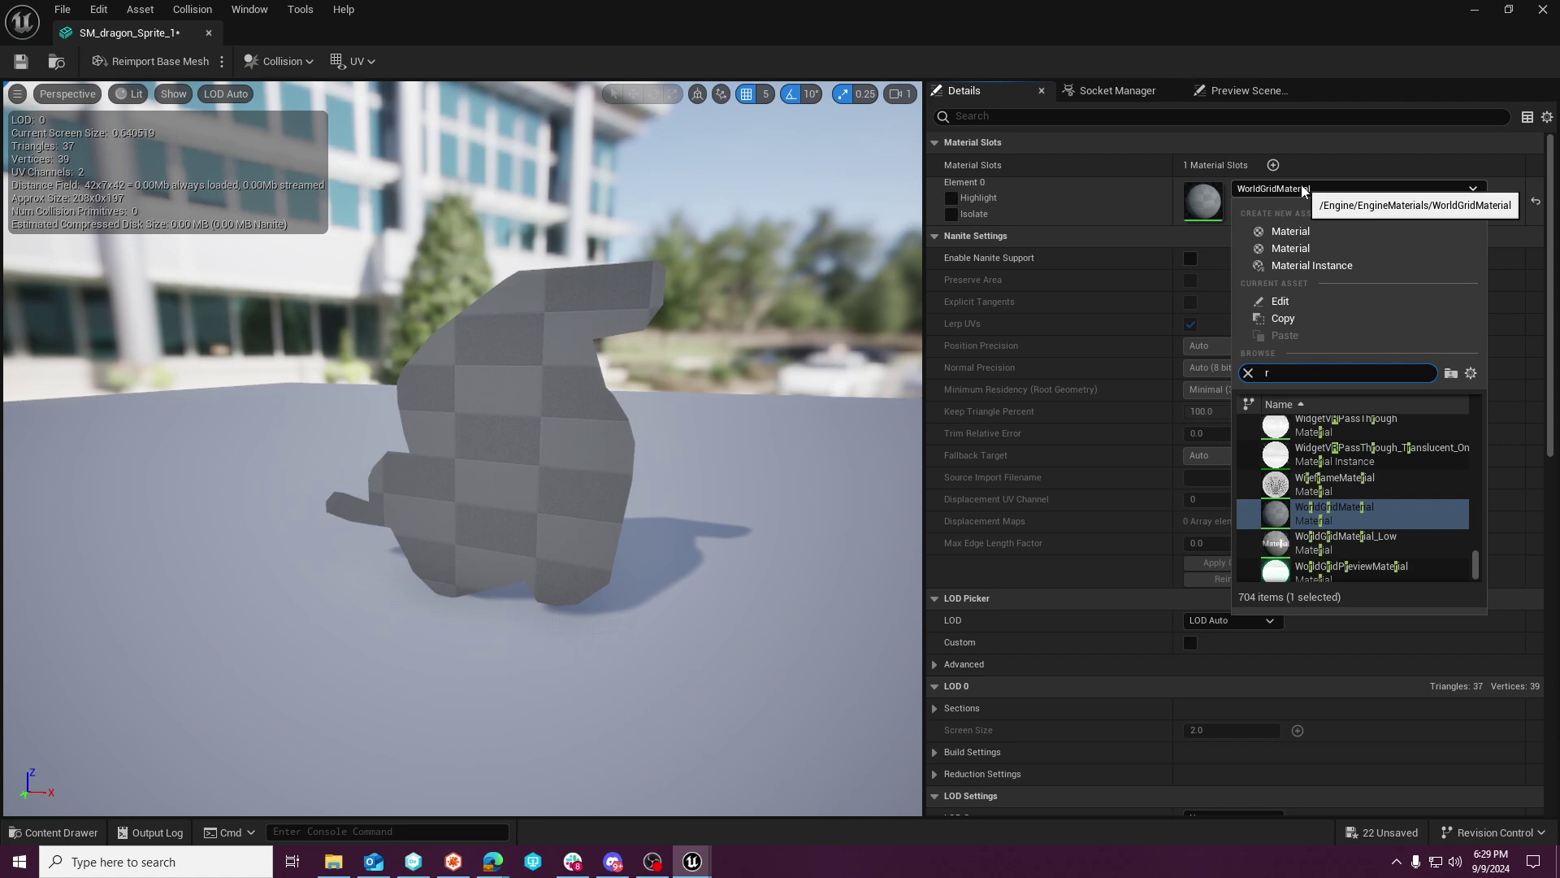
pyautogui.press('BackSpace')
pyautogui.write('a')
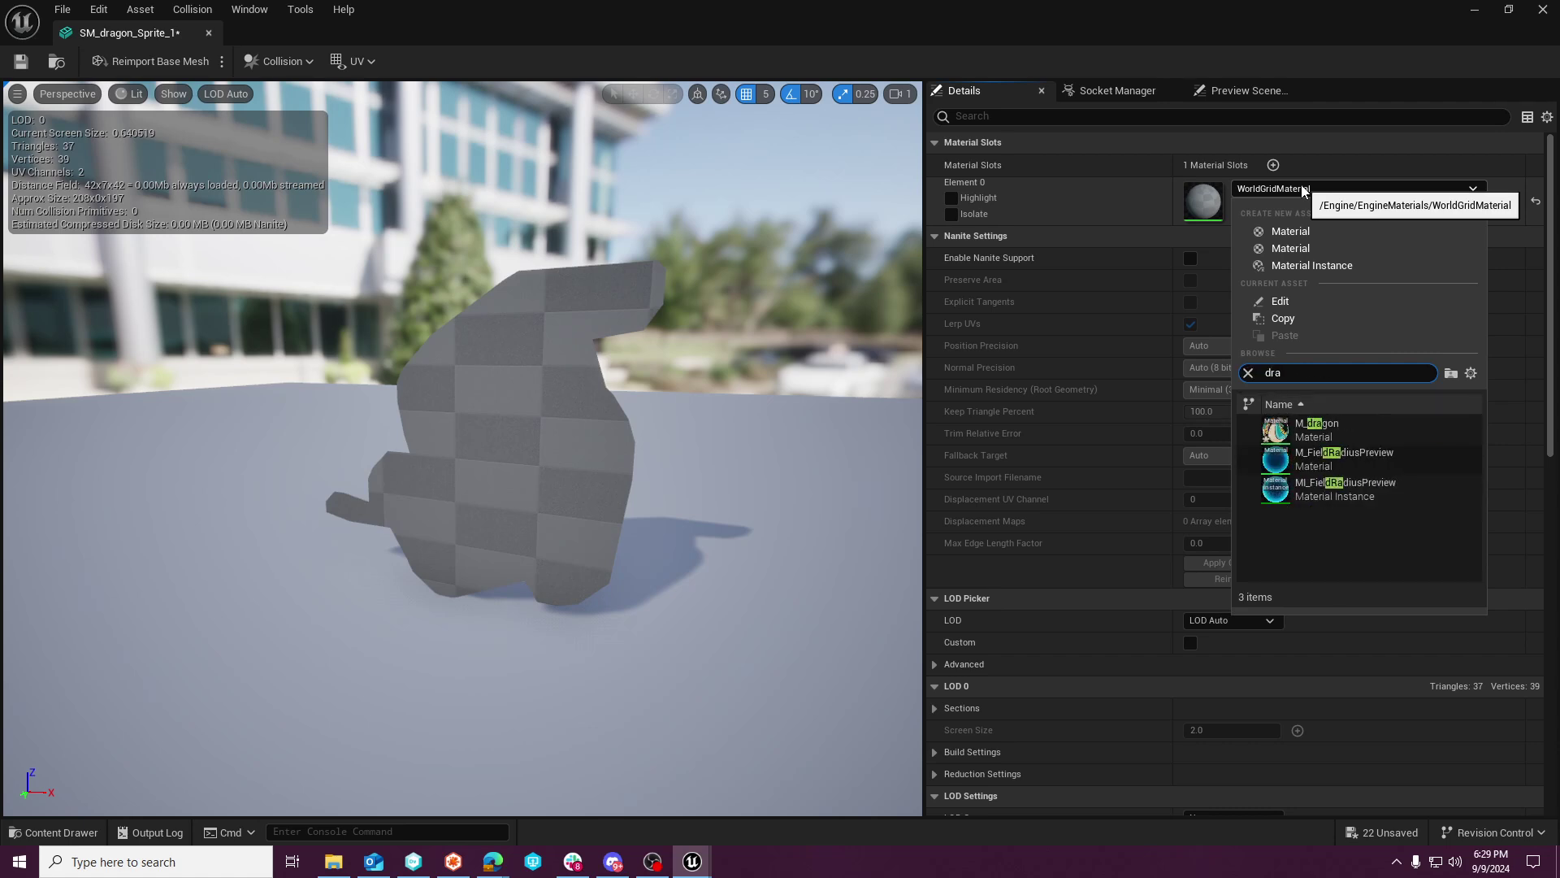
pyautogui.click(1316, 429)
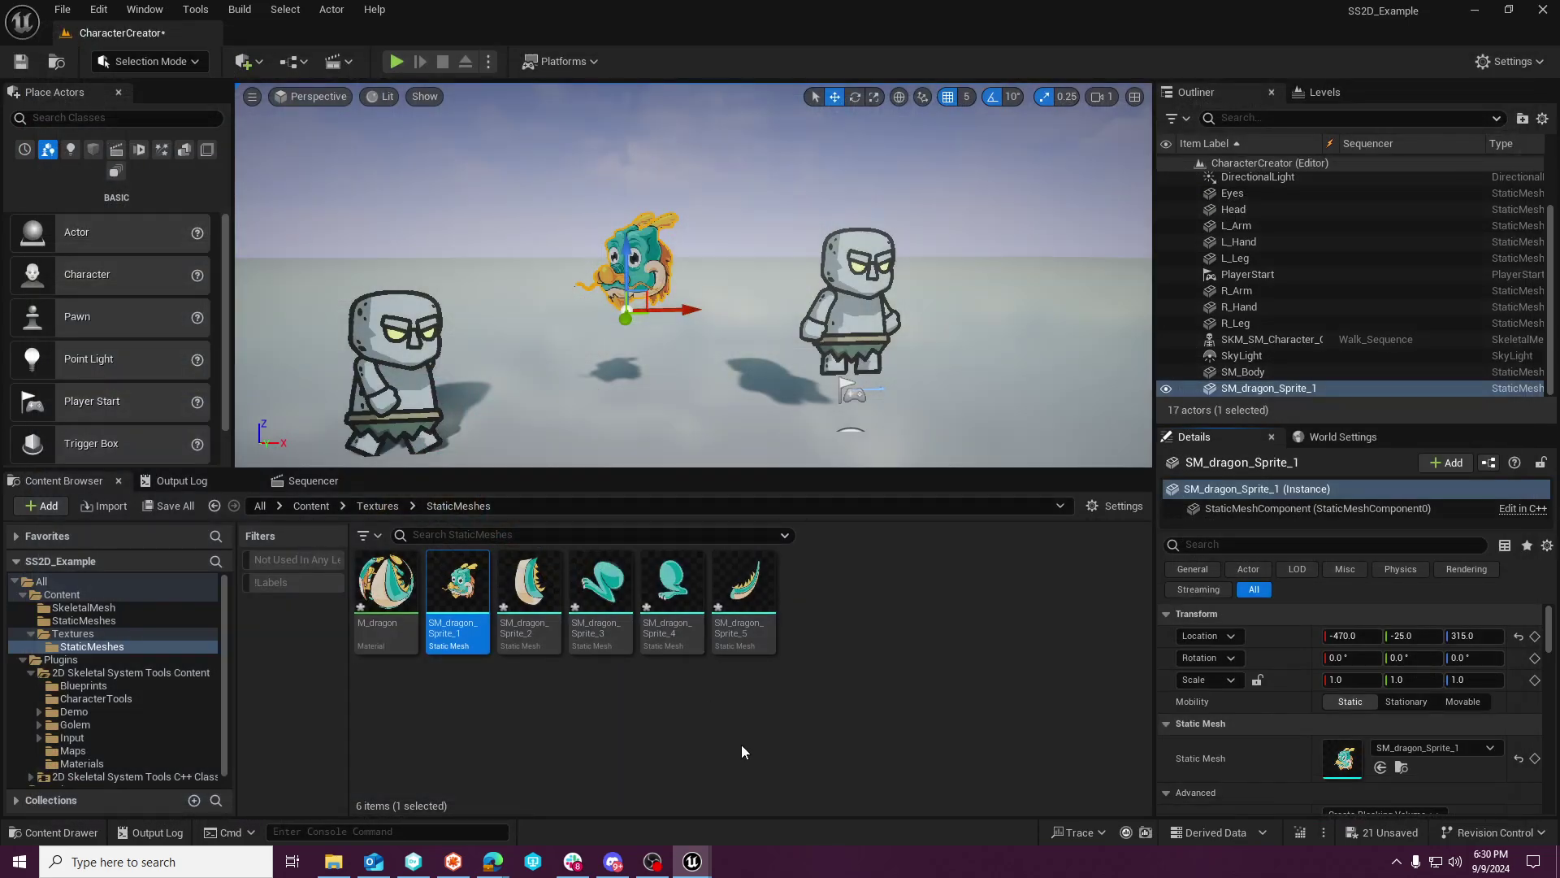
# Return to the Textures folder and bring up the dragon texture's actions.
pyautogui.click(631, 686)
pyautogui.click(181, 621)
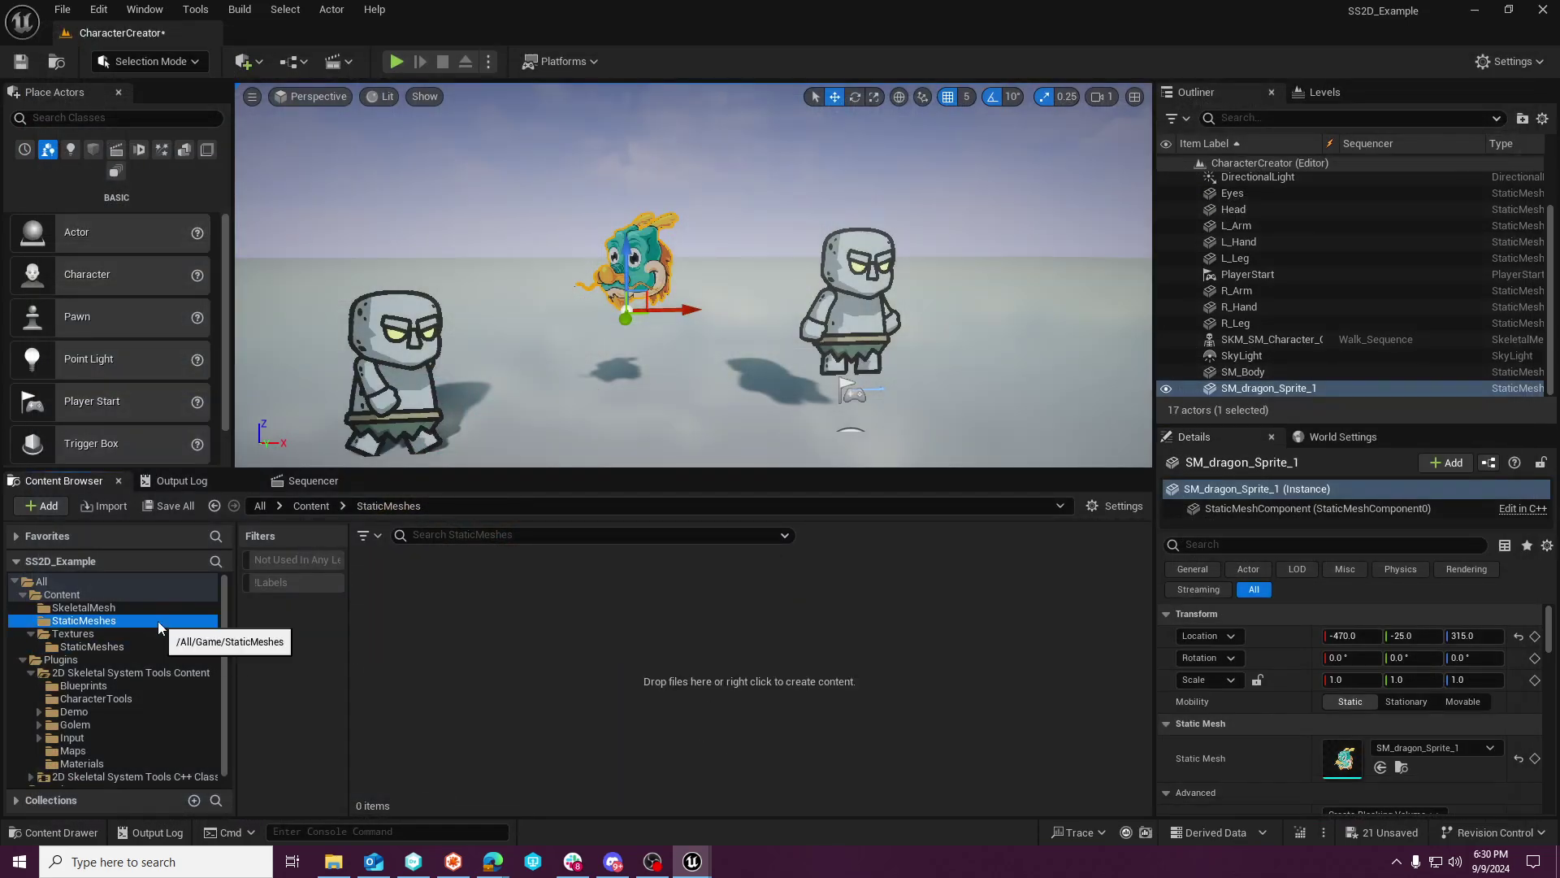
pyautogui.click(110, 637)
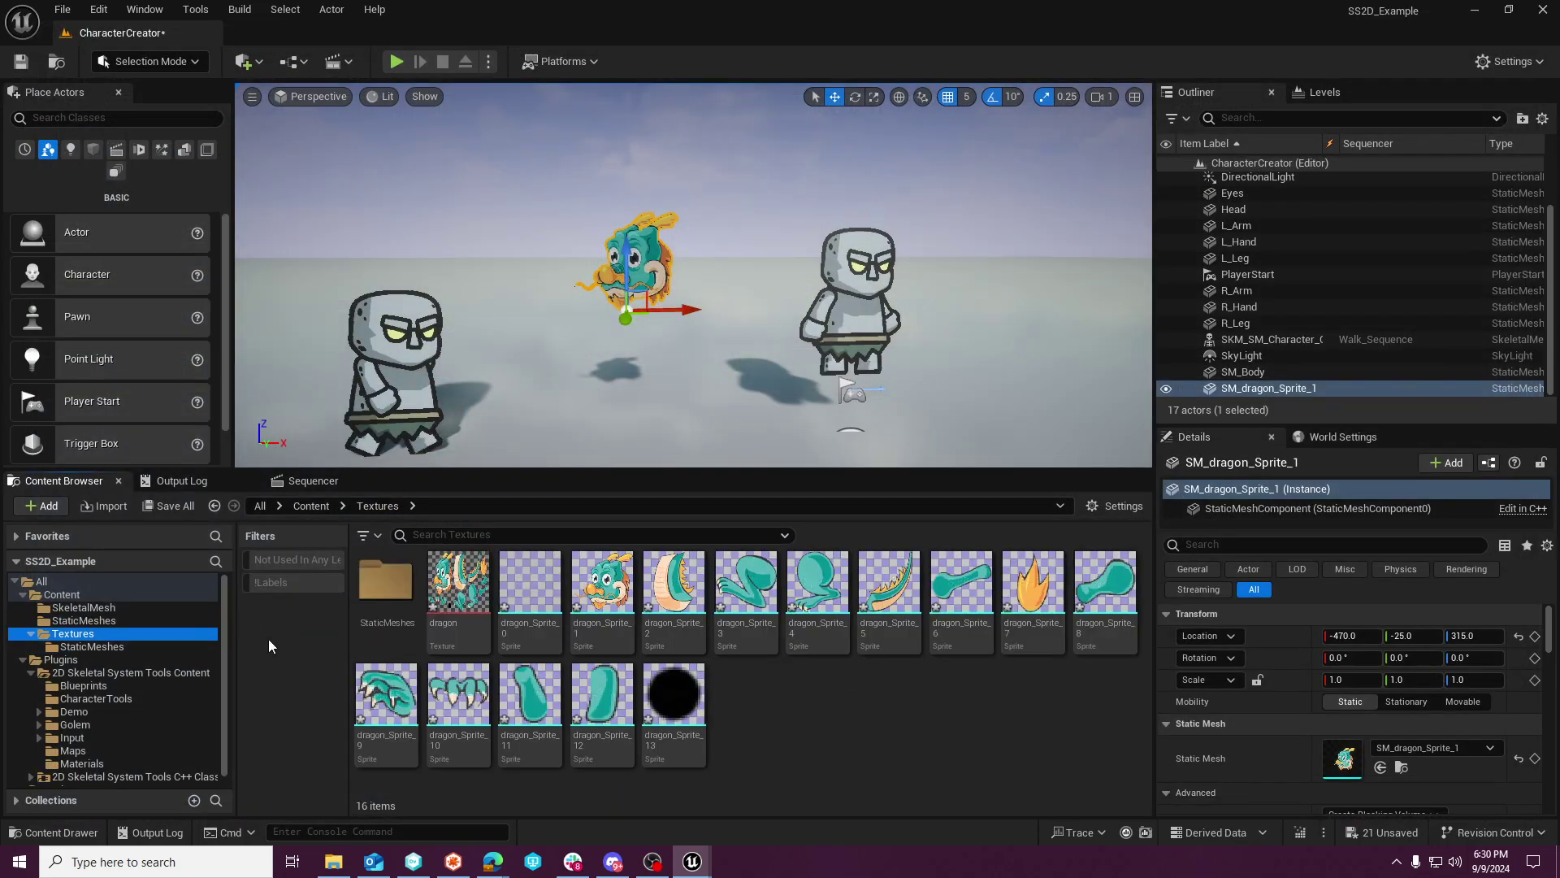
pyautogui.rightClick(449, 589)
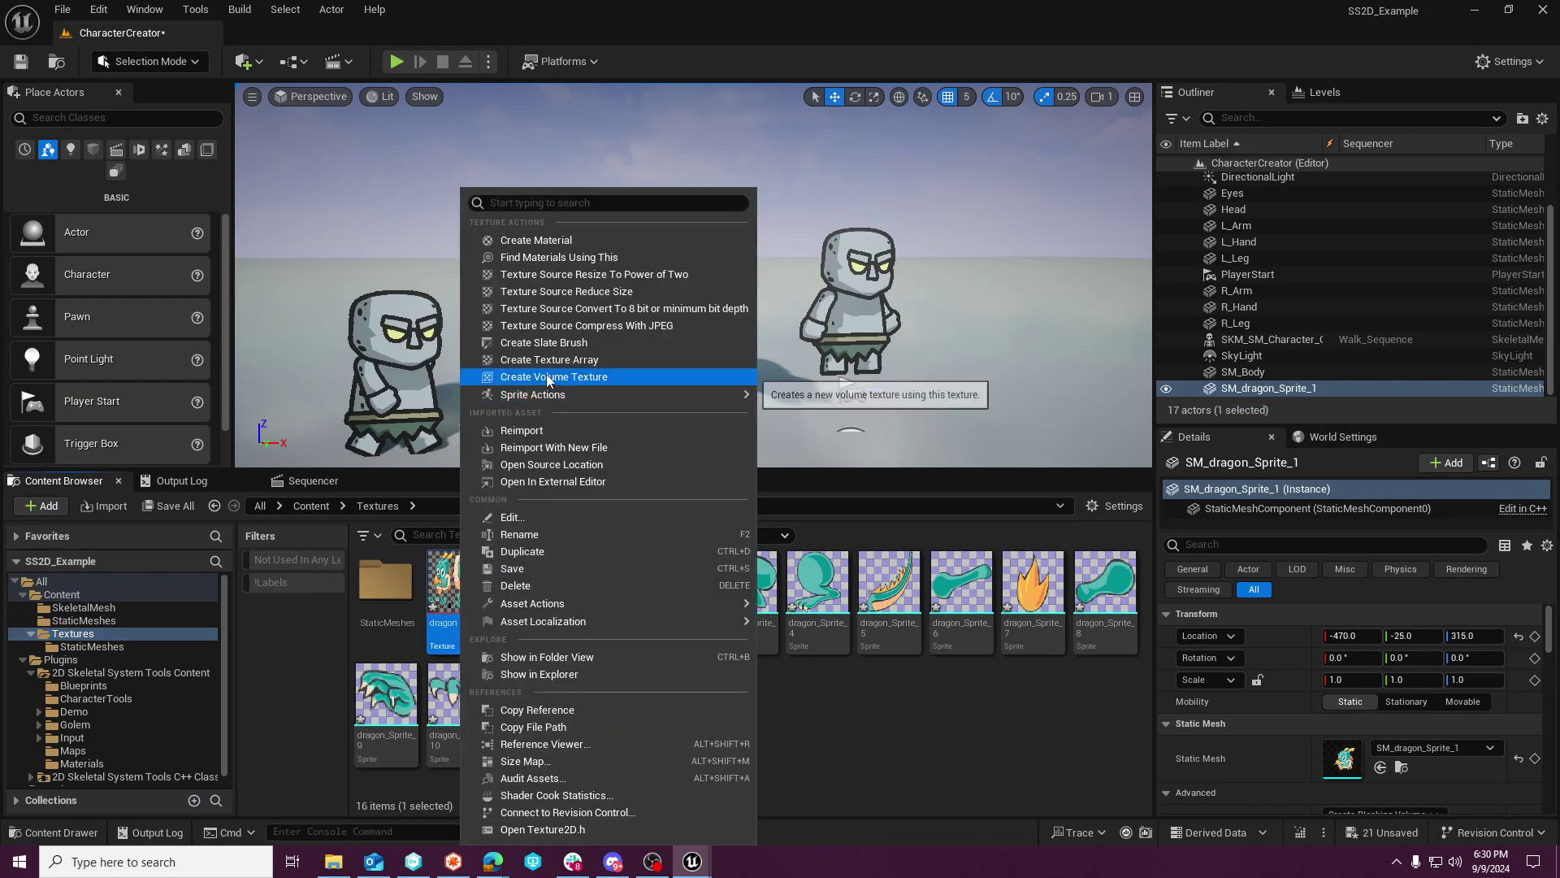
# Create dragon_Sprite from the dragon texture and open it for editing.
pyautogui.click(820, 394)
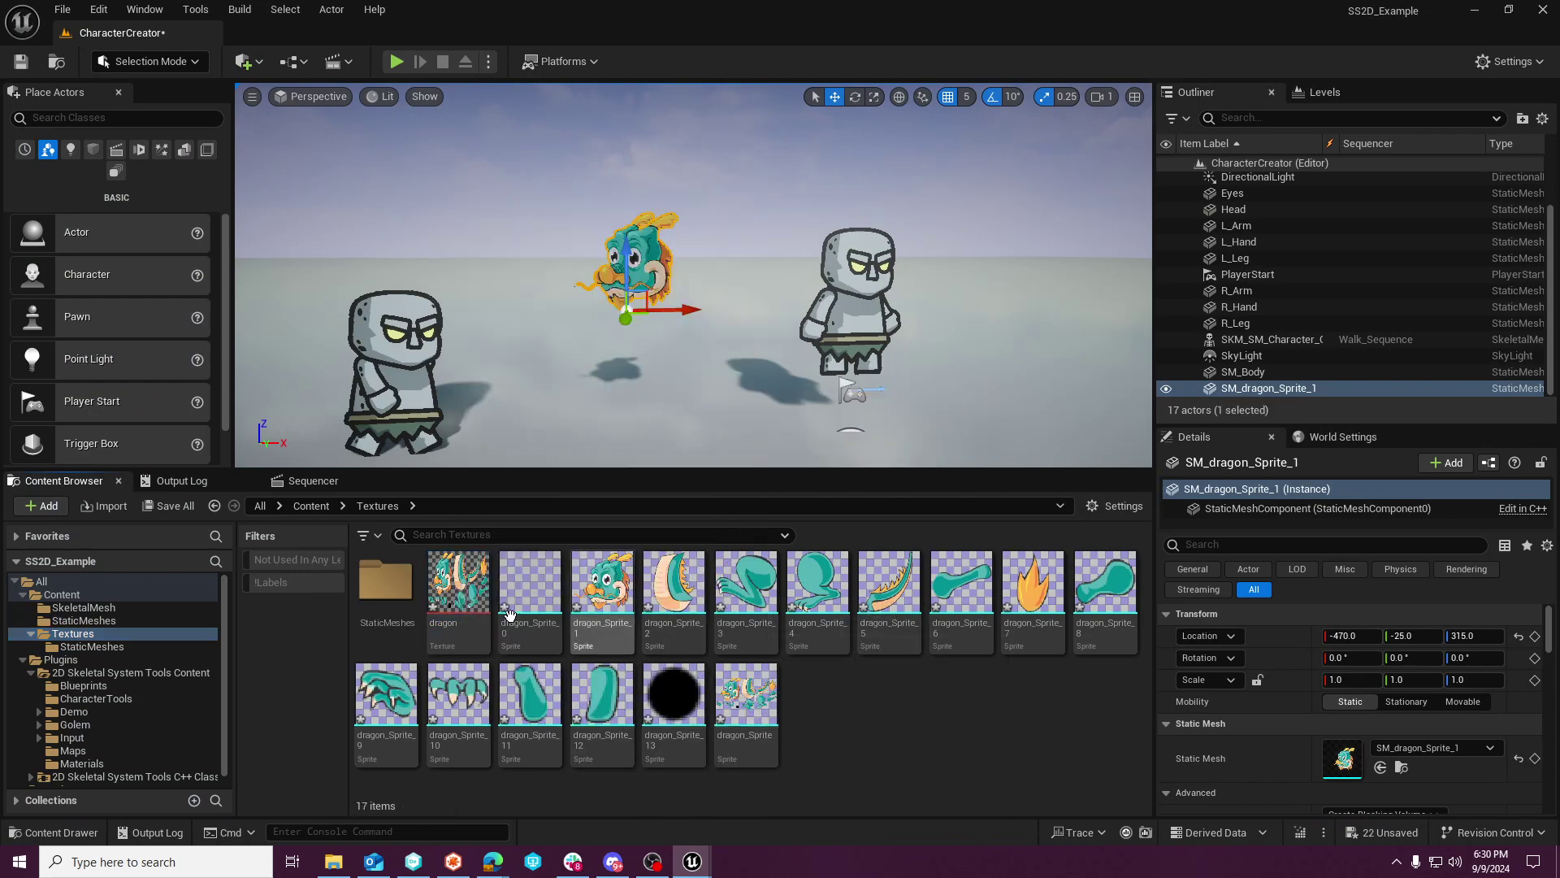
pyautogui.click(760, 724)
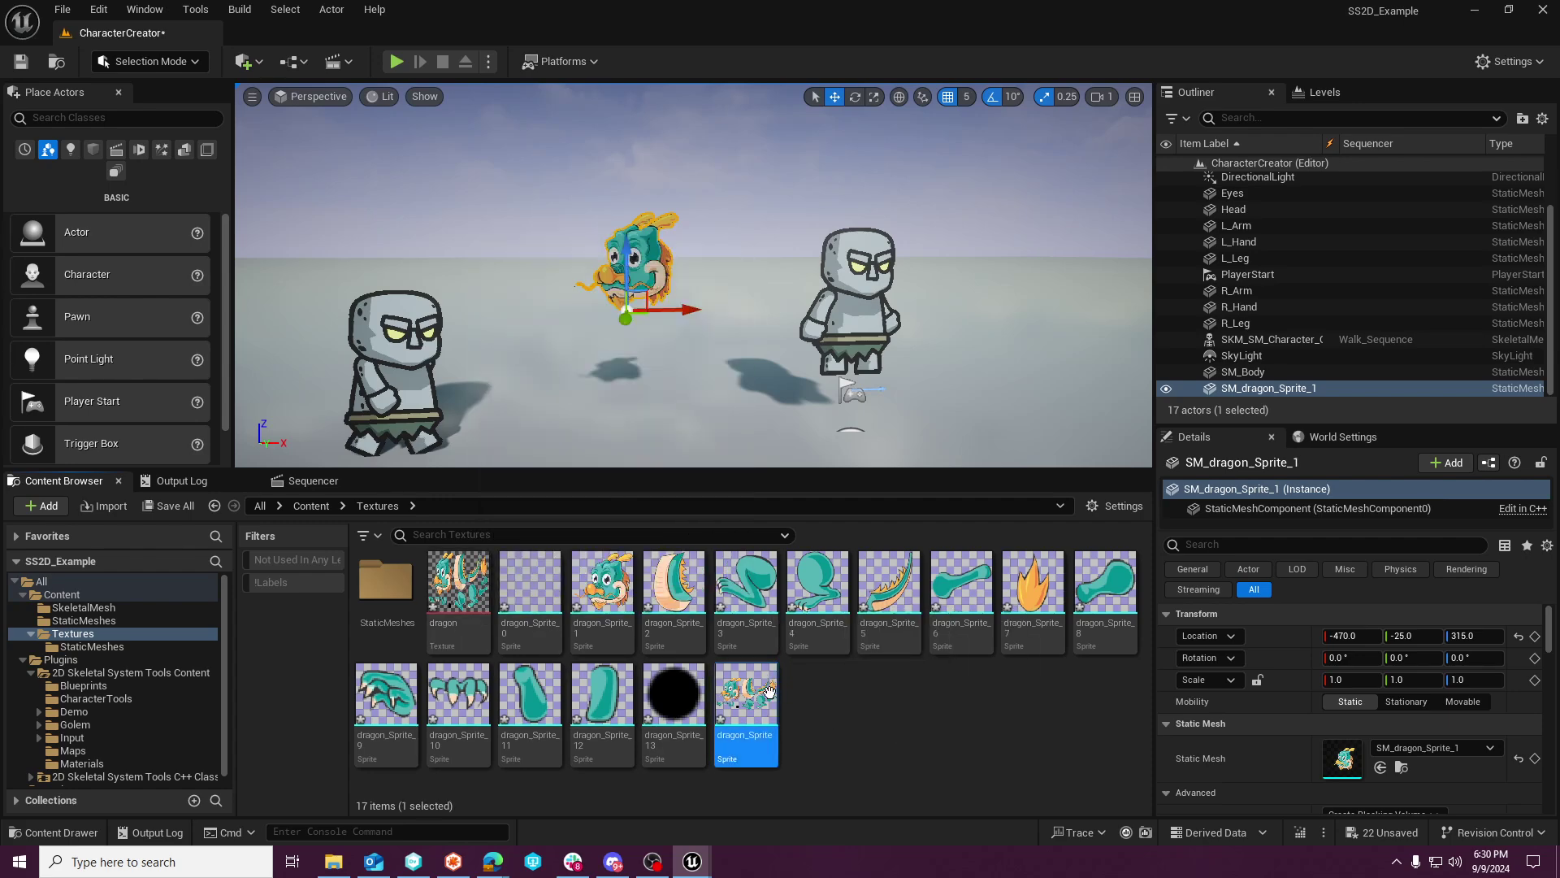
pyautogui.rightClick(764, 701)
pyautogui.moveTo(874, 394)
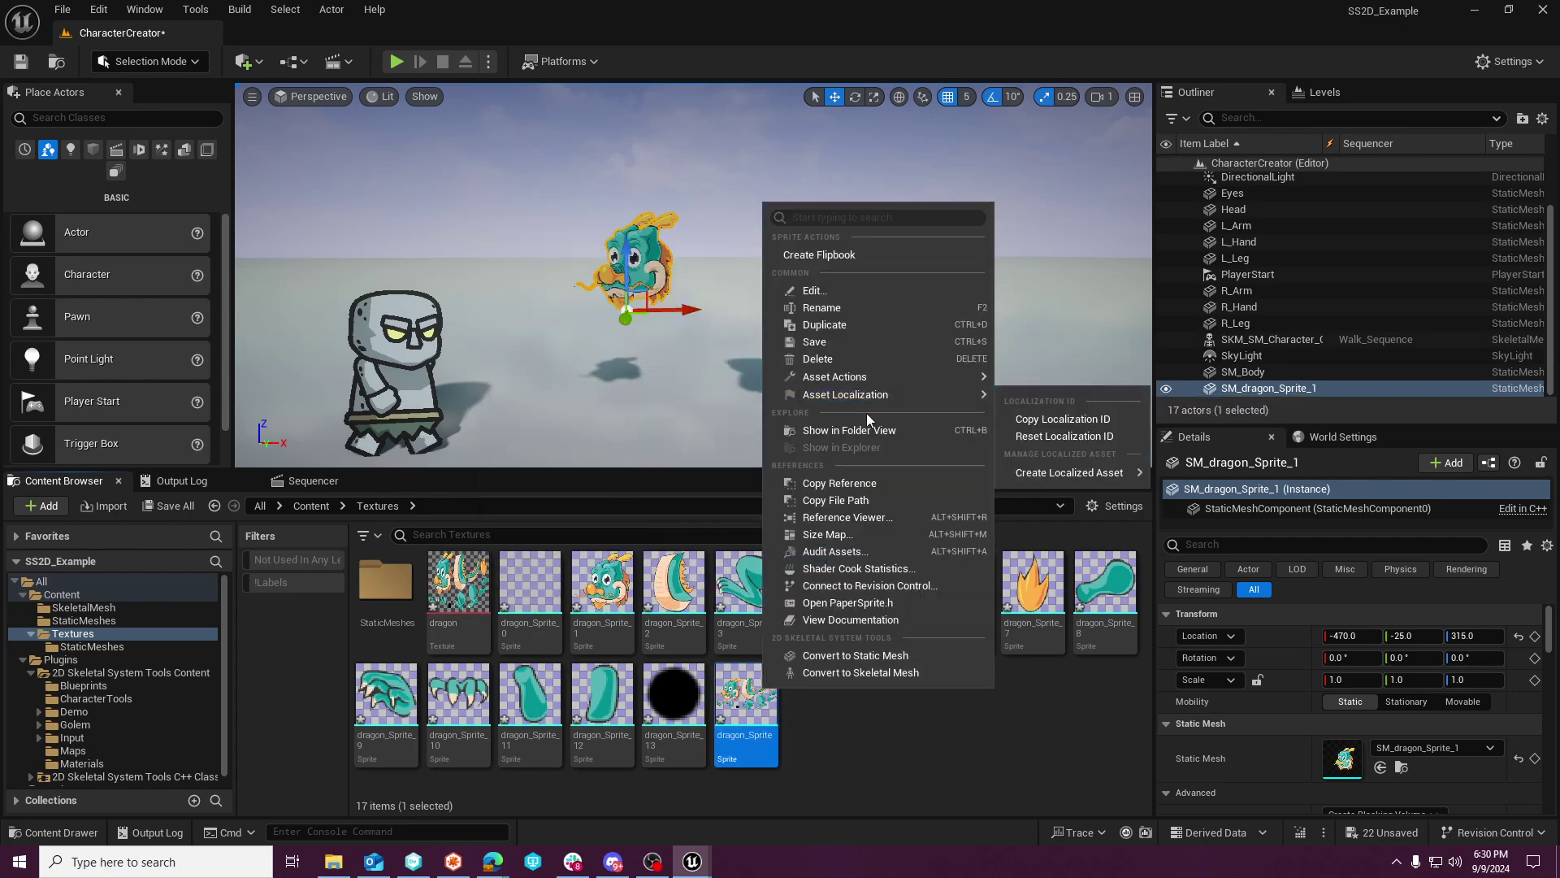
pyautogui.click(749, 709)
pyautogui.doubleClick(749, 708)
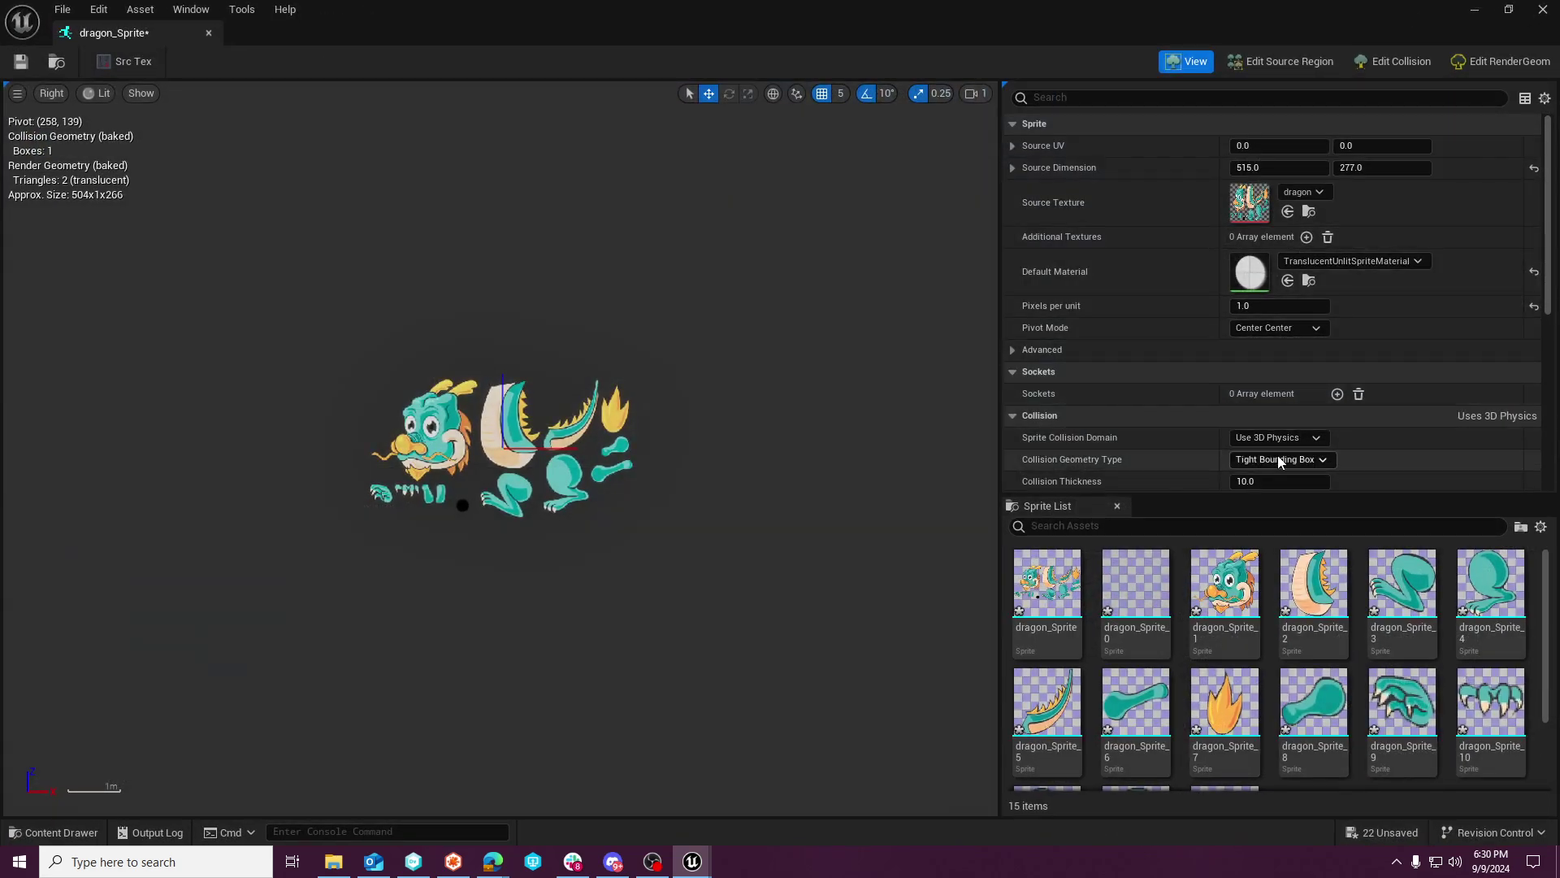
# Make collision and render geometry Shrink Wrapped, set alpha threshold 0.92, and save.
pyautogui.scroll(-2, 1284, 439)
pyautogui.click(1280, 413)
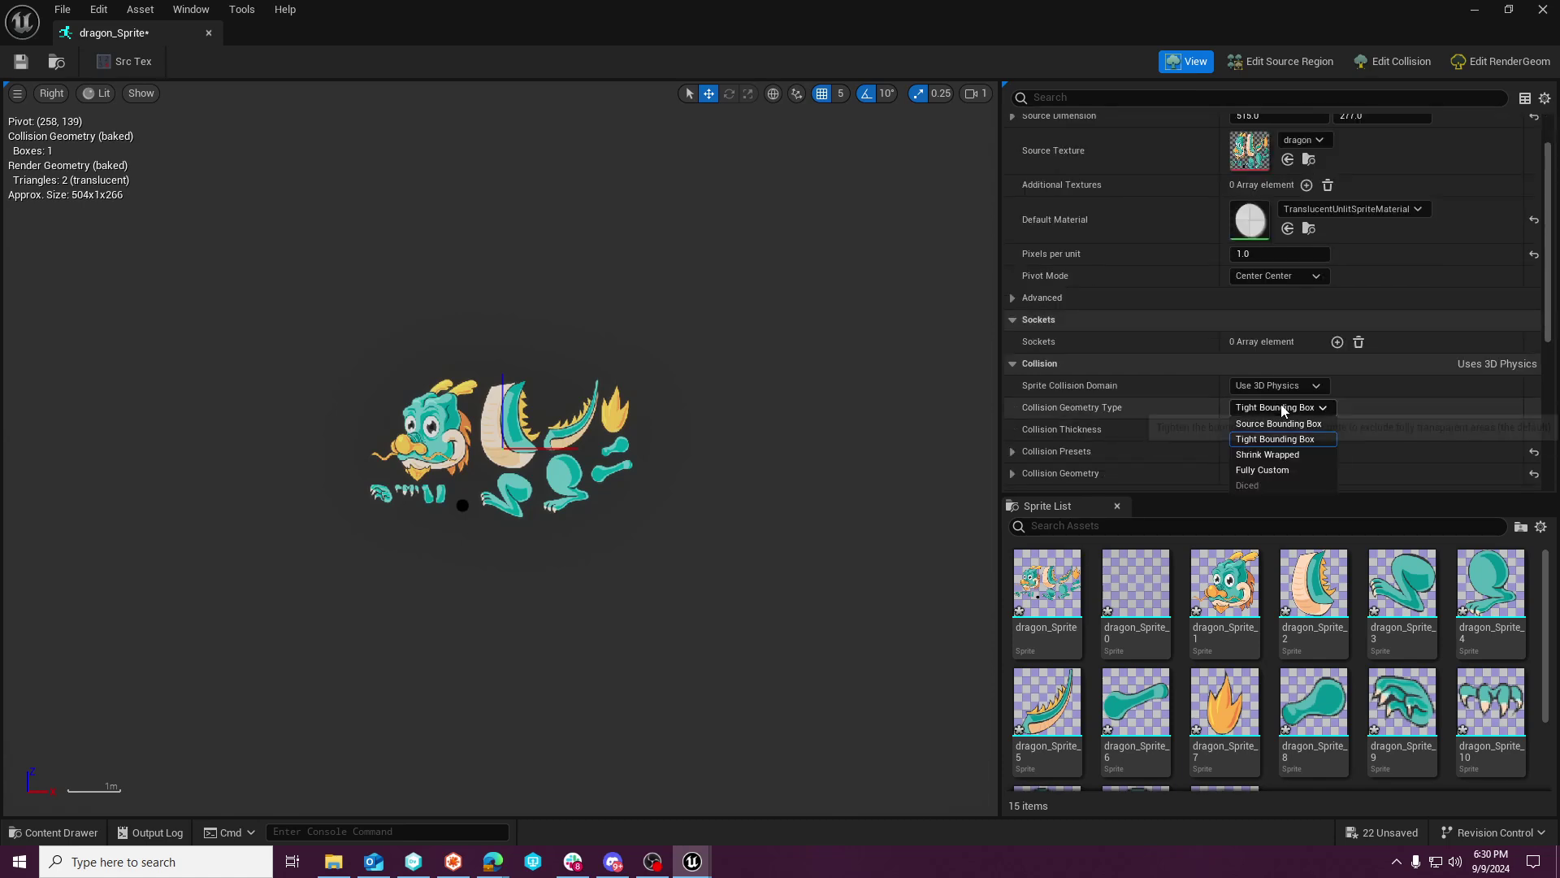
pyautogui.click(1278, 451)
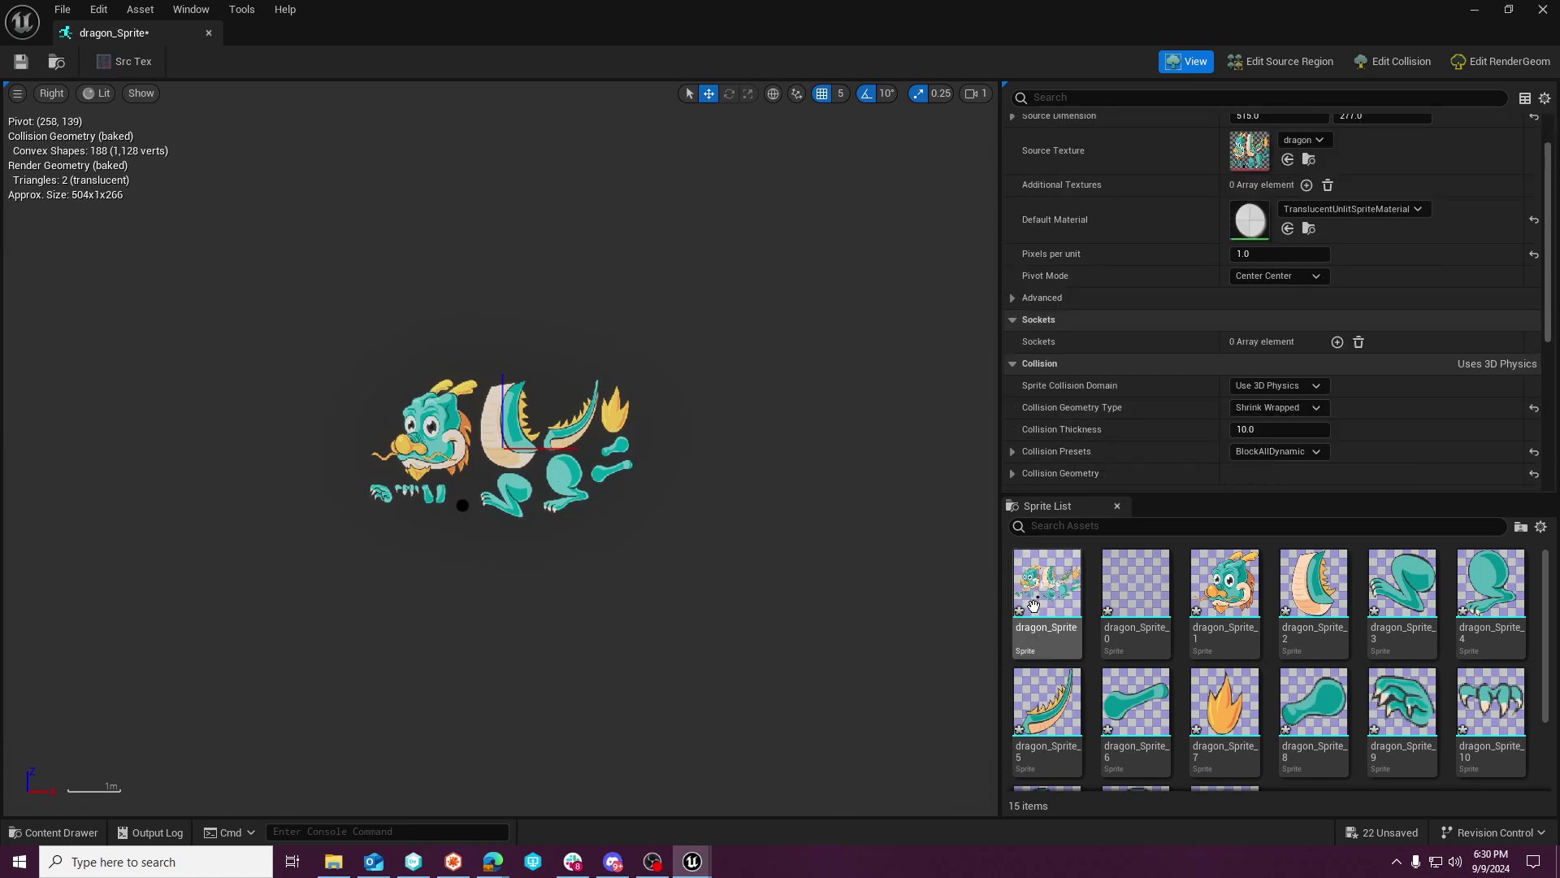
pyautogui.click(1503, 62)
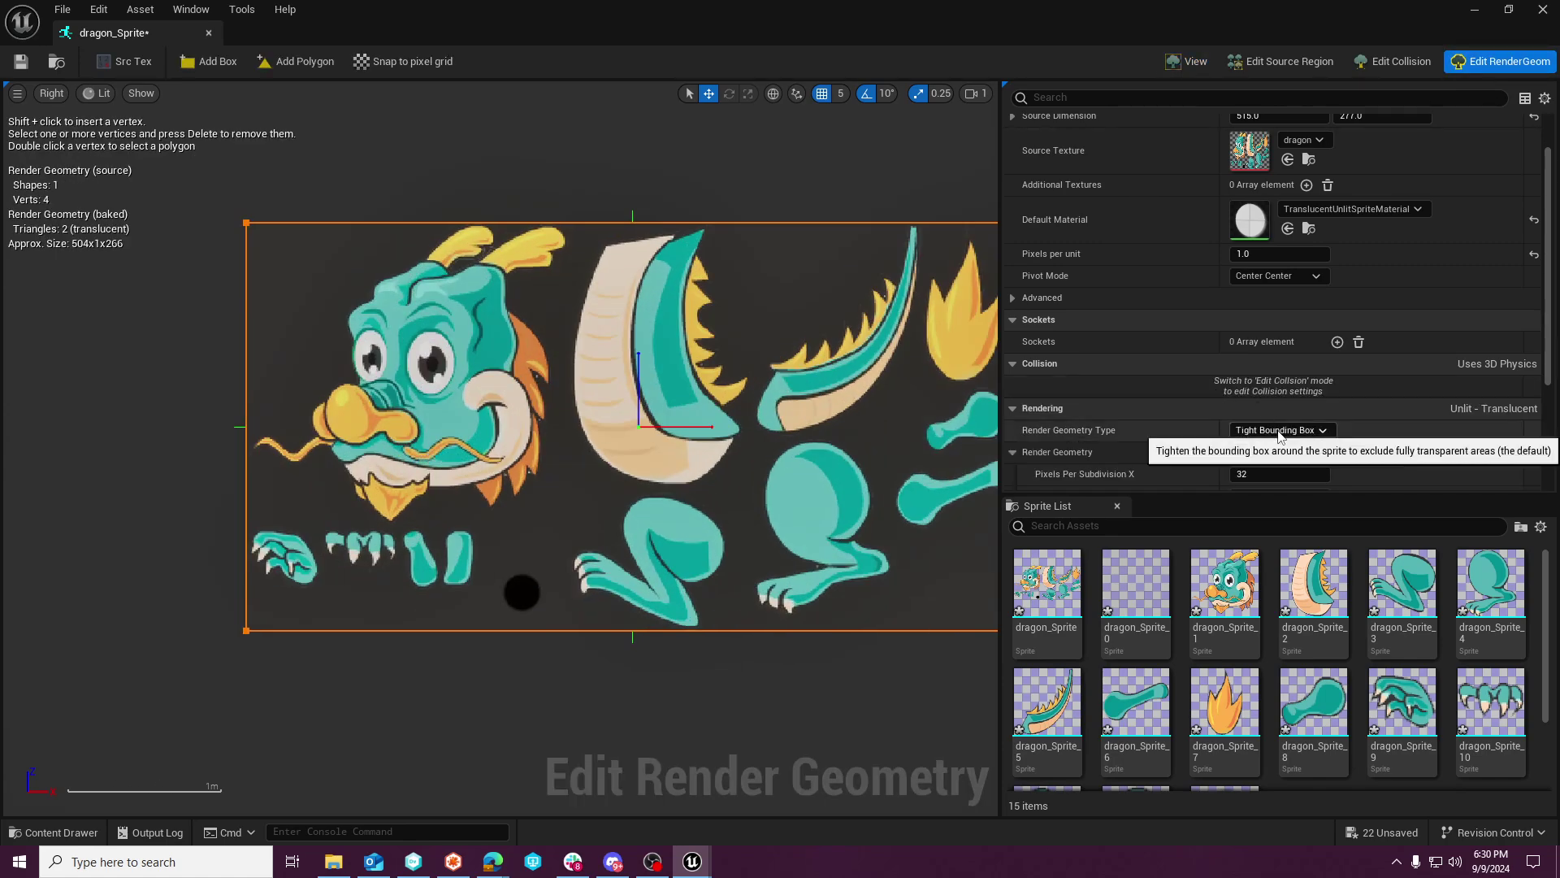
pyautogui.click(1278, 431)
pyautogui.click(1259, 475)
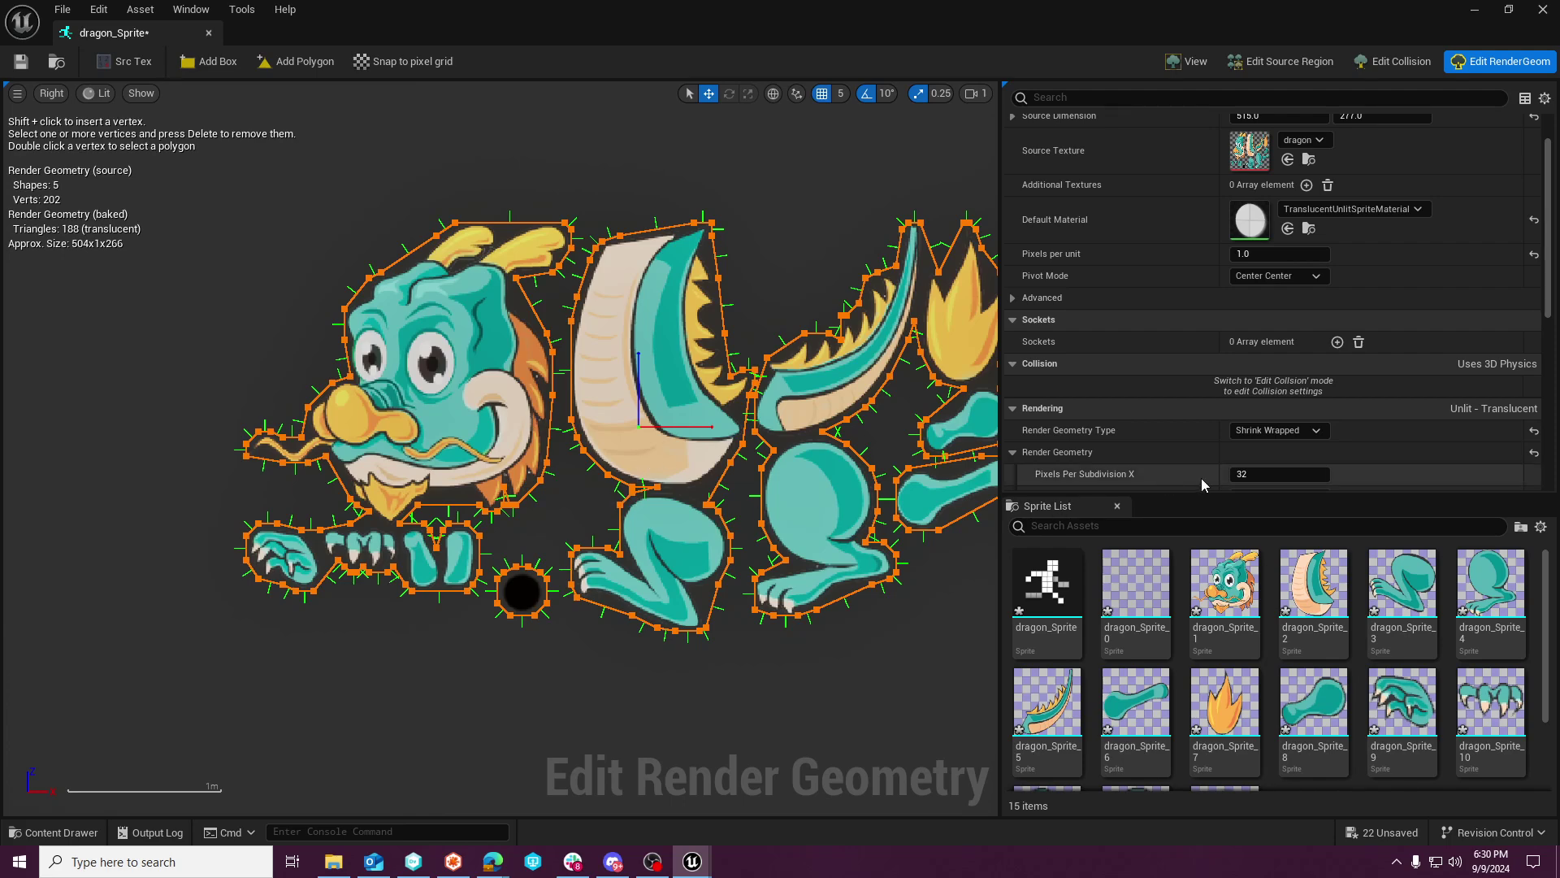
pyautogui.scroll(-4, 1267, 390)
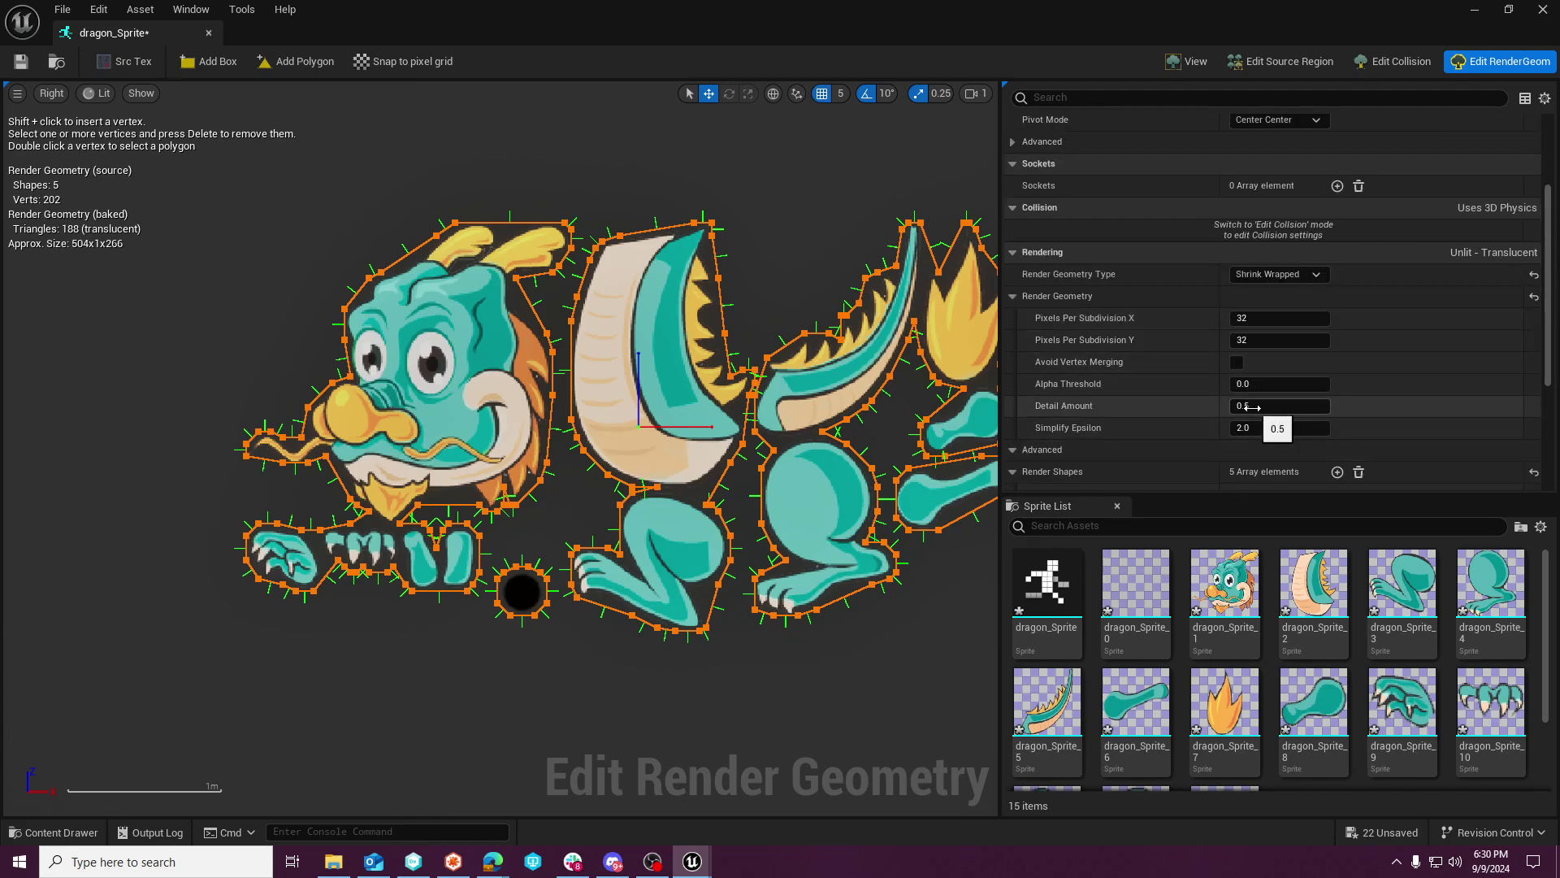
pyautogui.moveTo(1264, 383); pyautogui.dragTo(1300, 382)
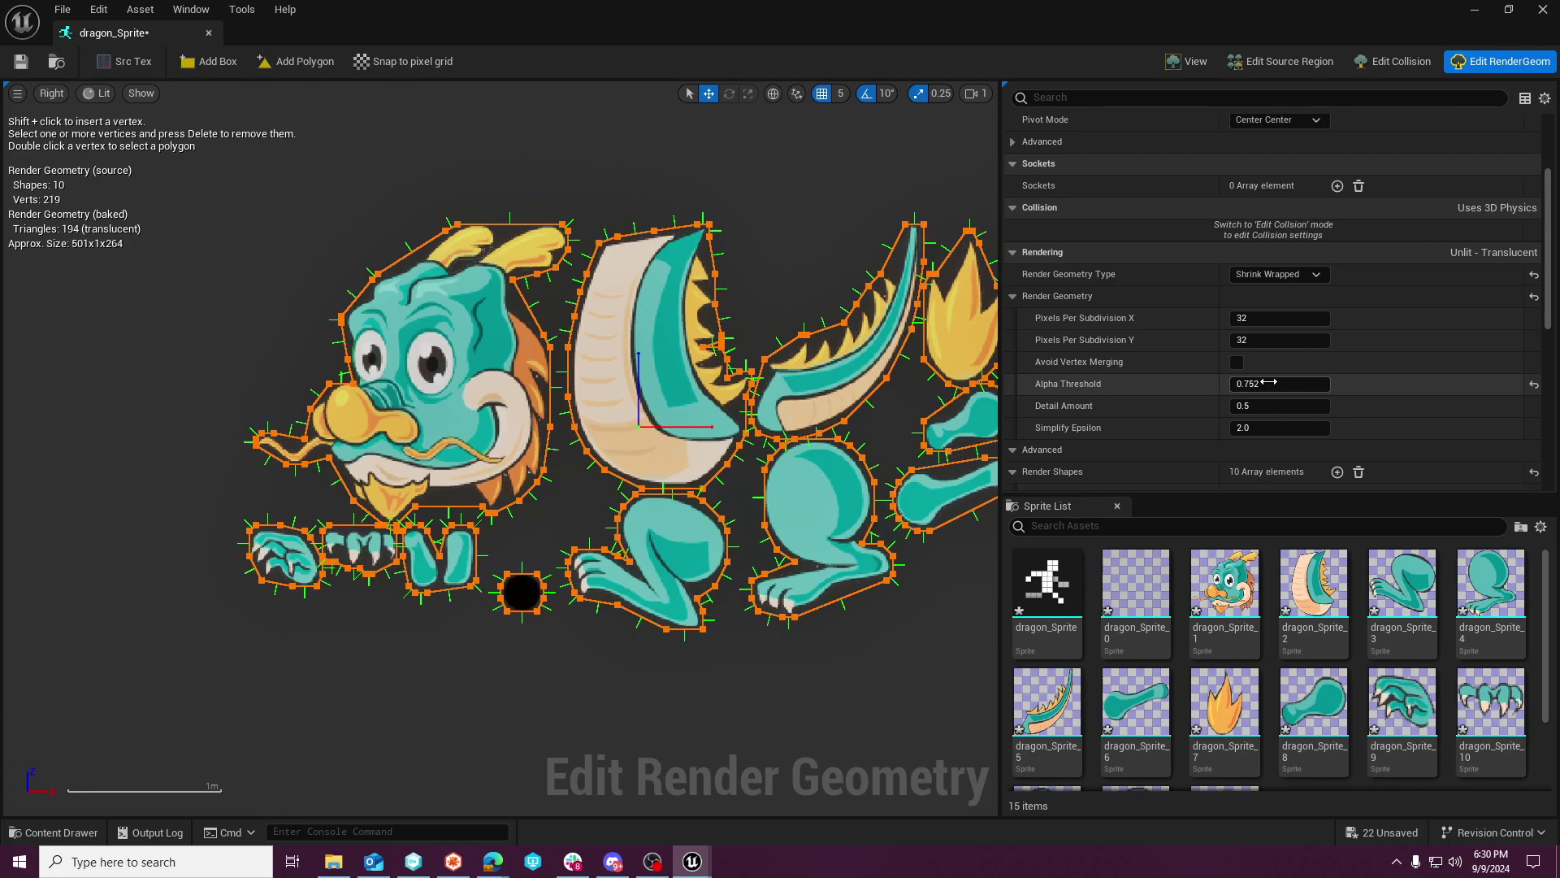
pyautogui.click(22, 60)
# Close the sprite editor and convert dragon_Sprite into skeletal mesh SKM_dragon_Sprite.
pyautogui.click(208, 32)
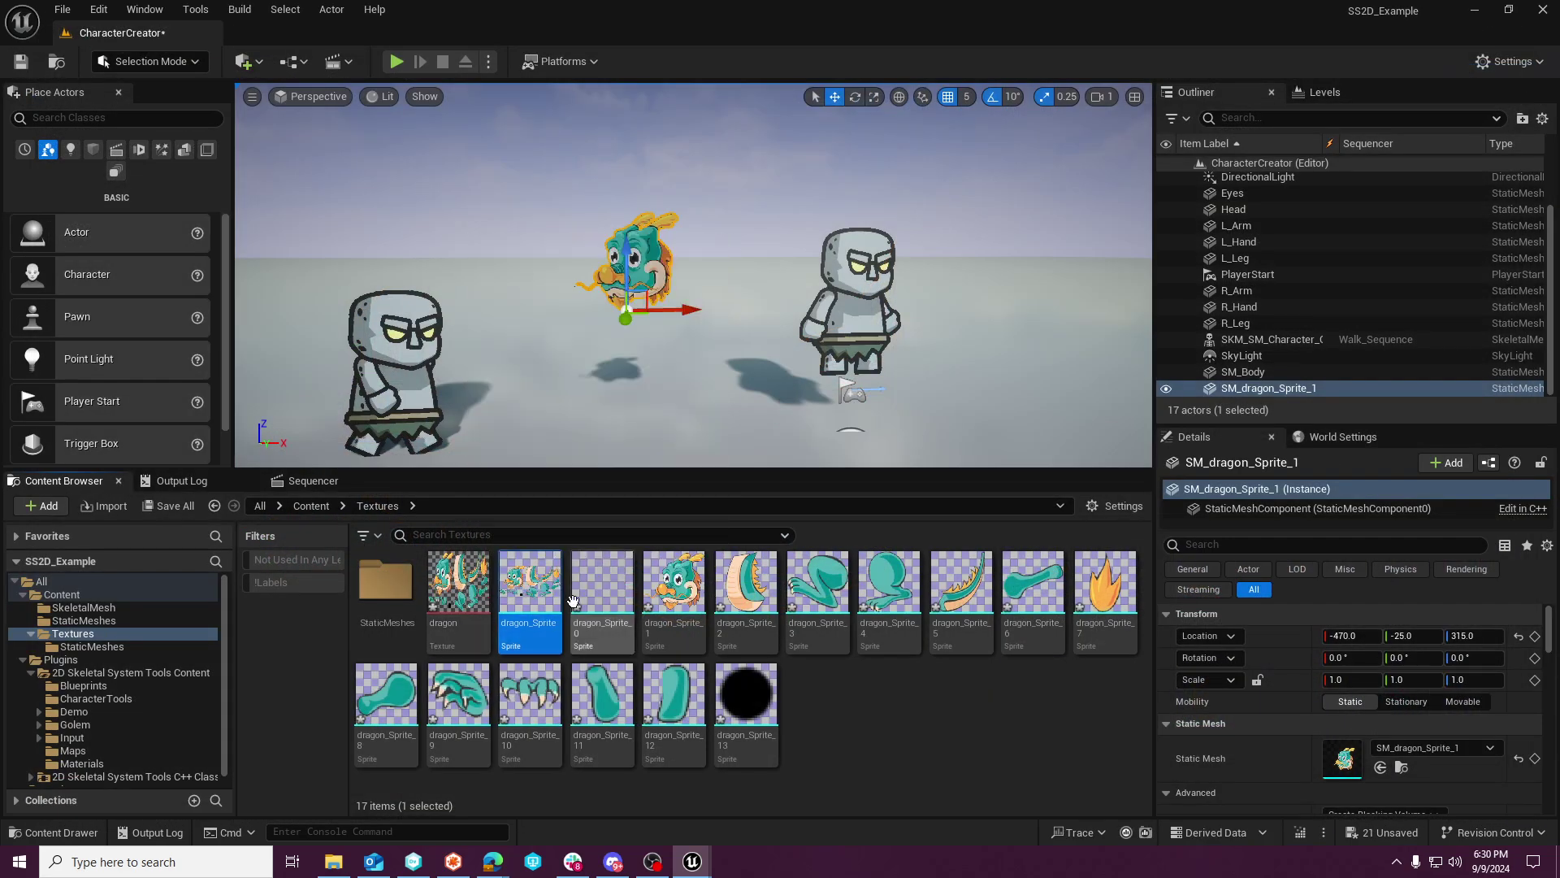
pyautogui.rightClick(527, 593)
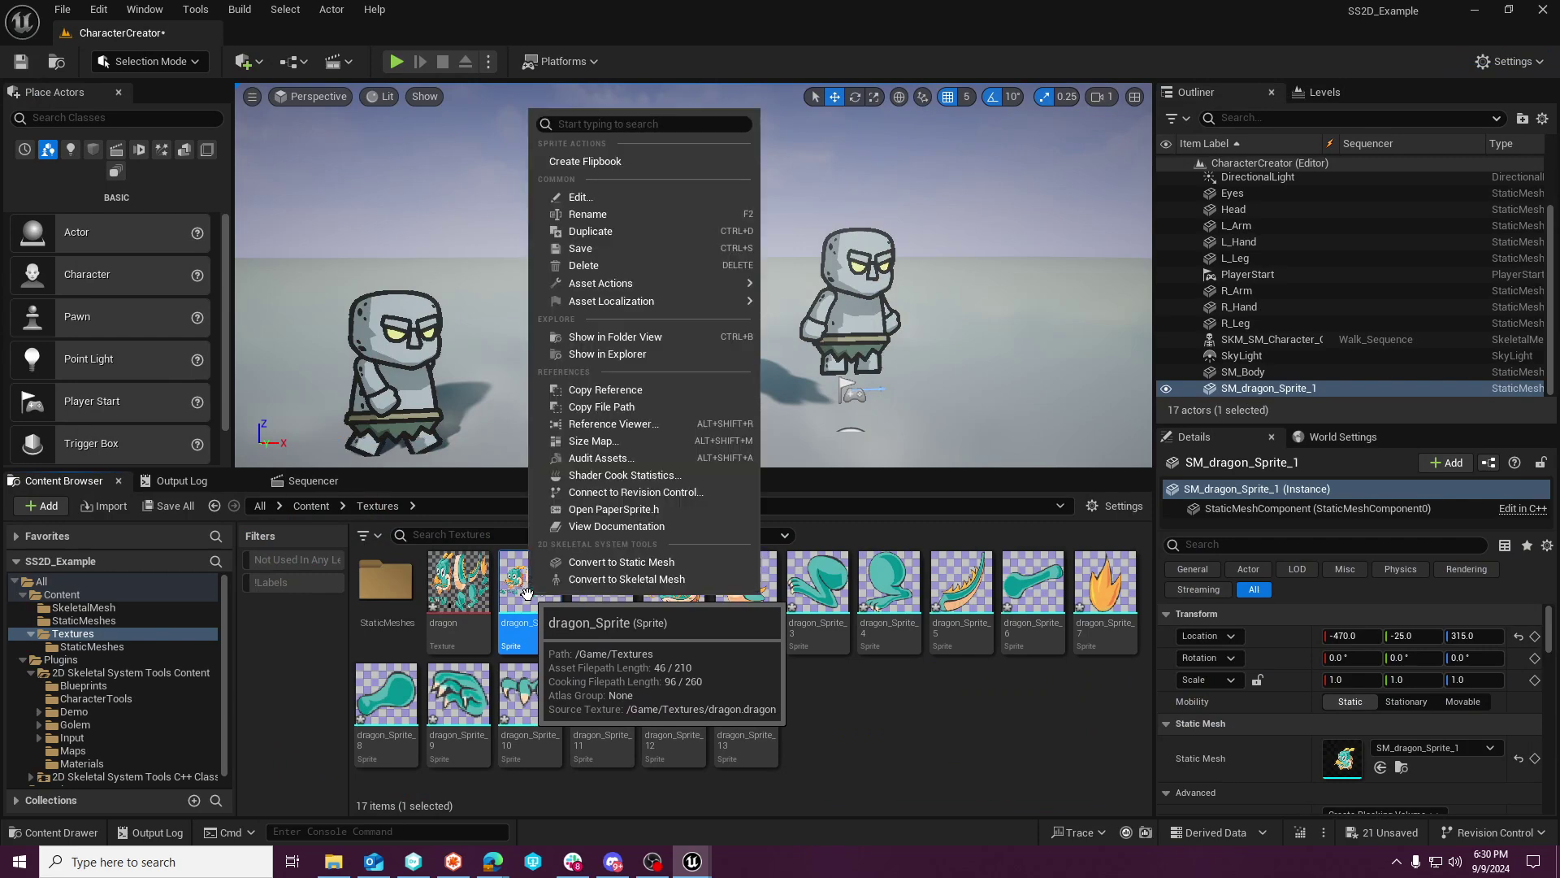
pyautogui.click(626, 579)
pyautogui.click(954, 681)
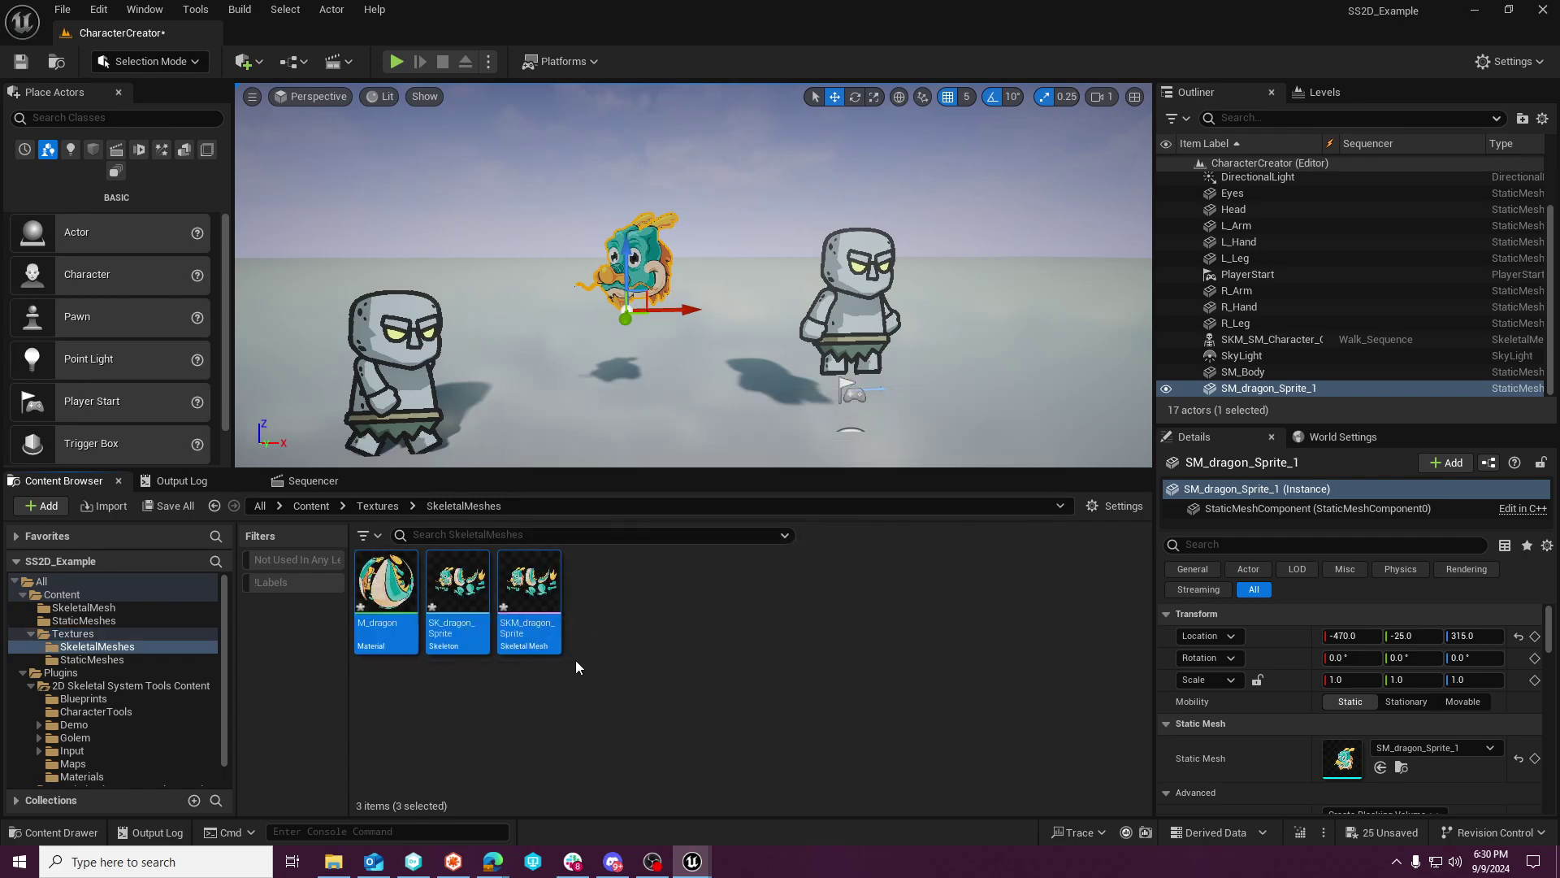
# In SKM_dragon_Sprite's skeleton, add a Body bone with a child bone in the hind leg.
pyautogui.doubleClick(529, 606)
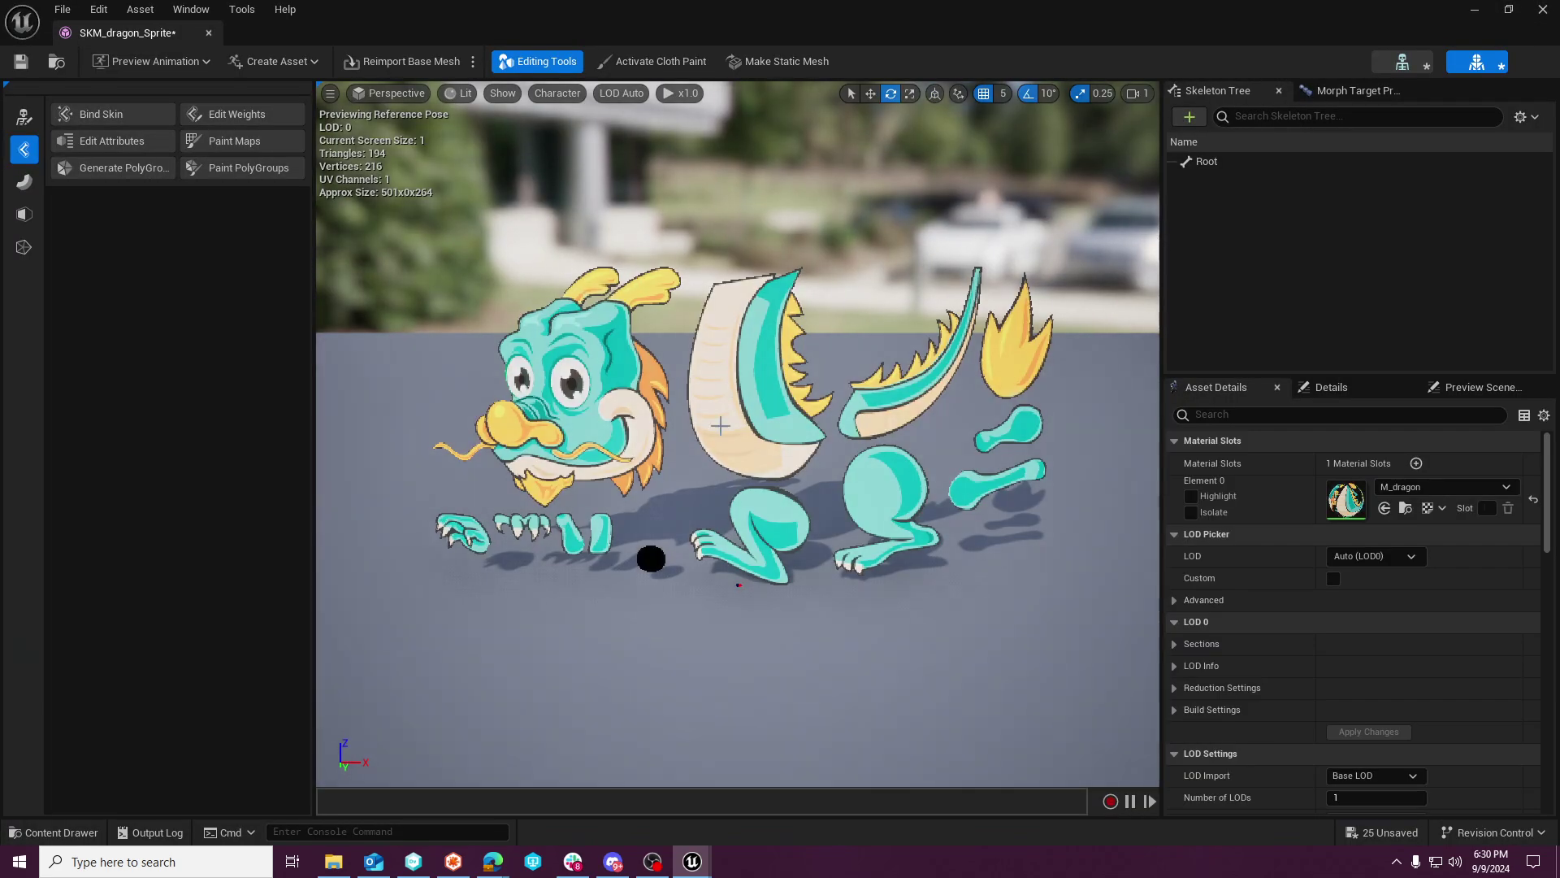
pyautogui.click(24, 117)
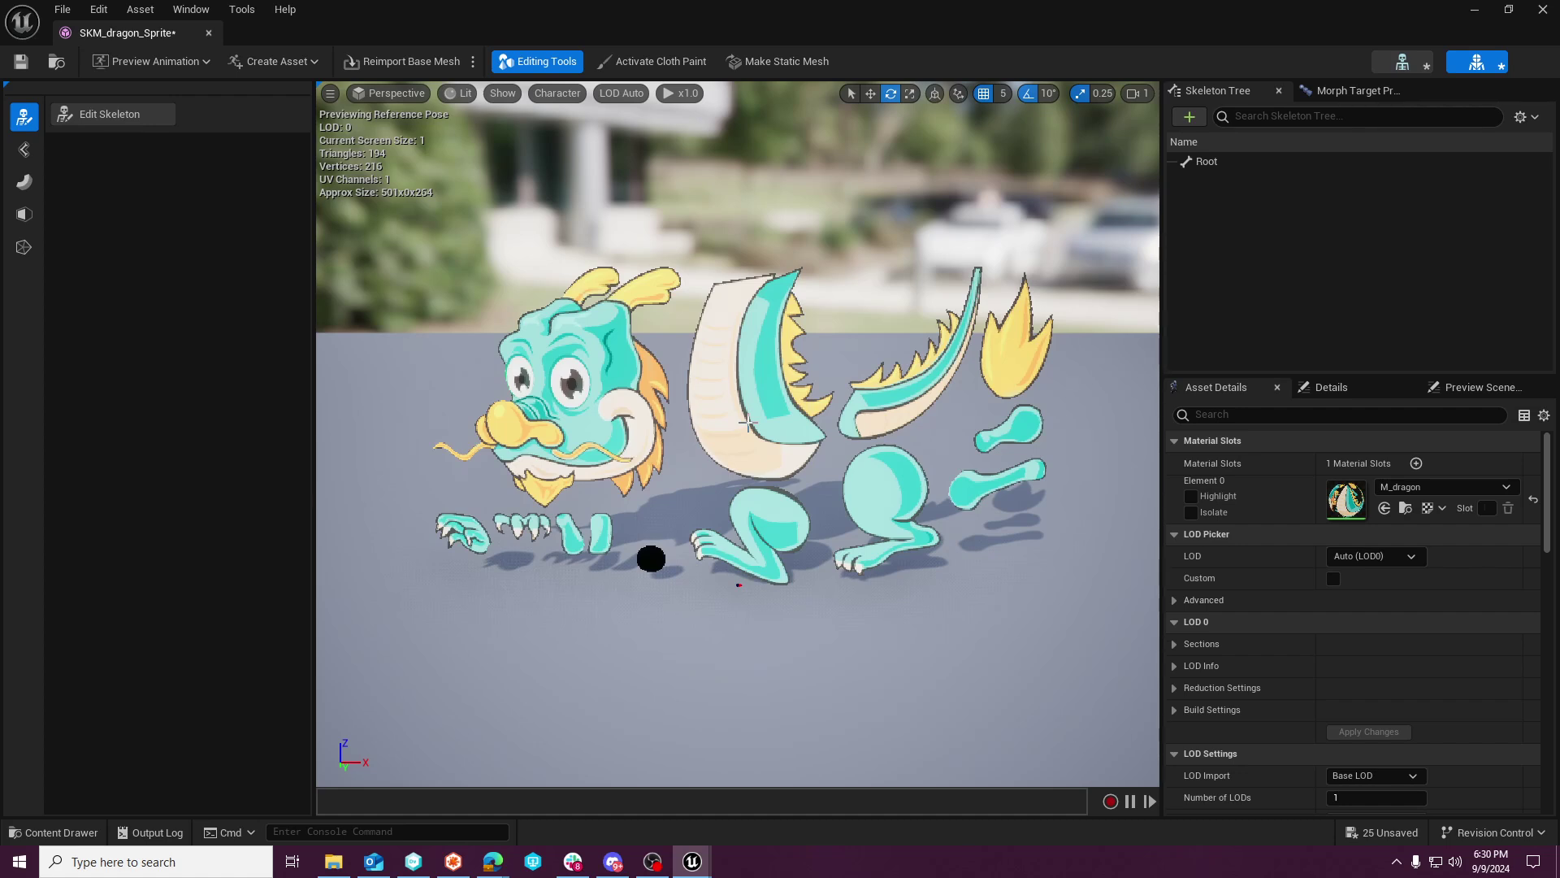
pyautogui.click(110, 114)
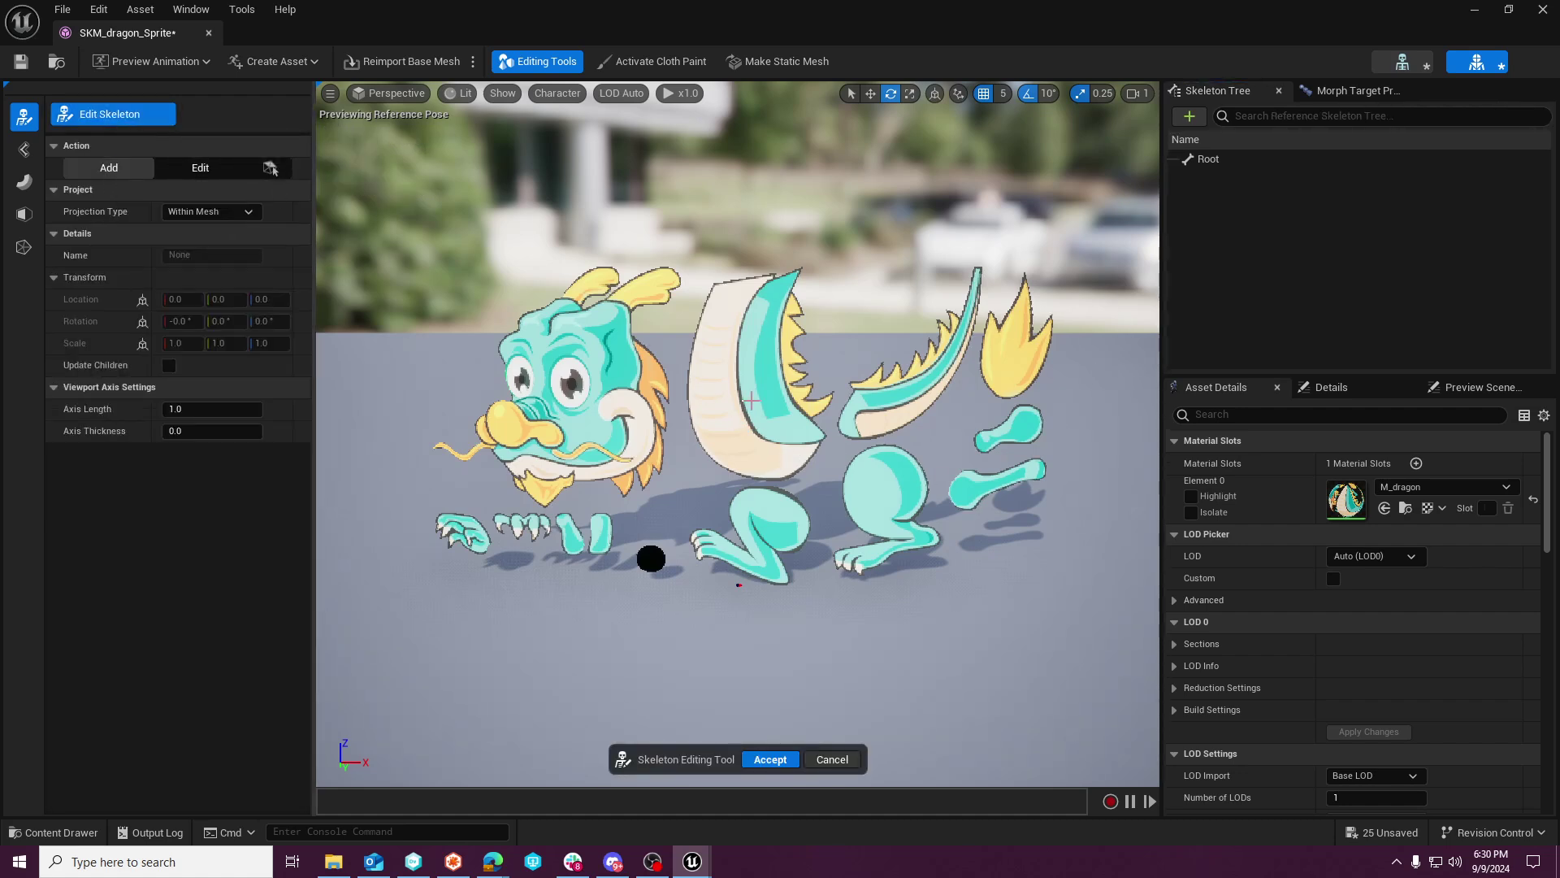
pyautogui.click(746, 402)
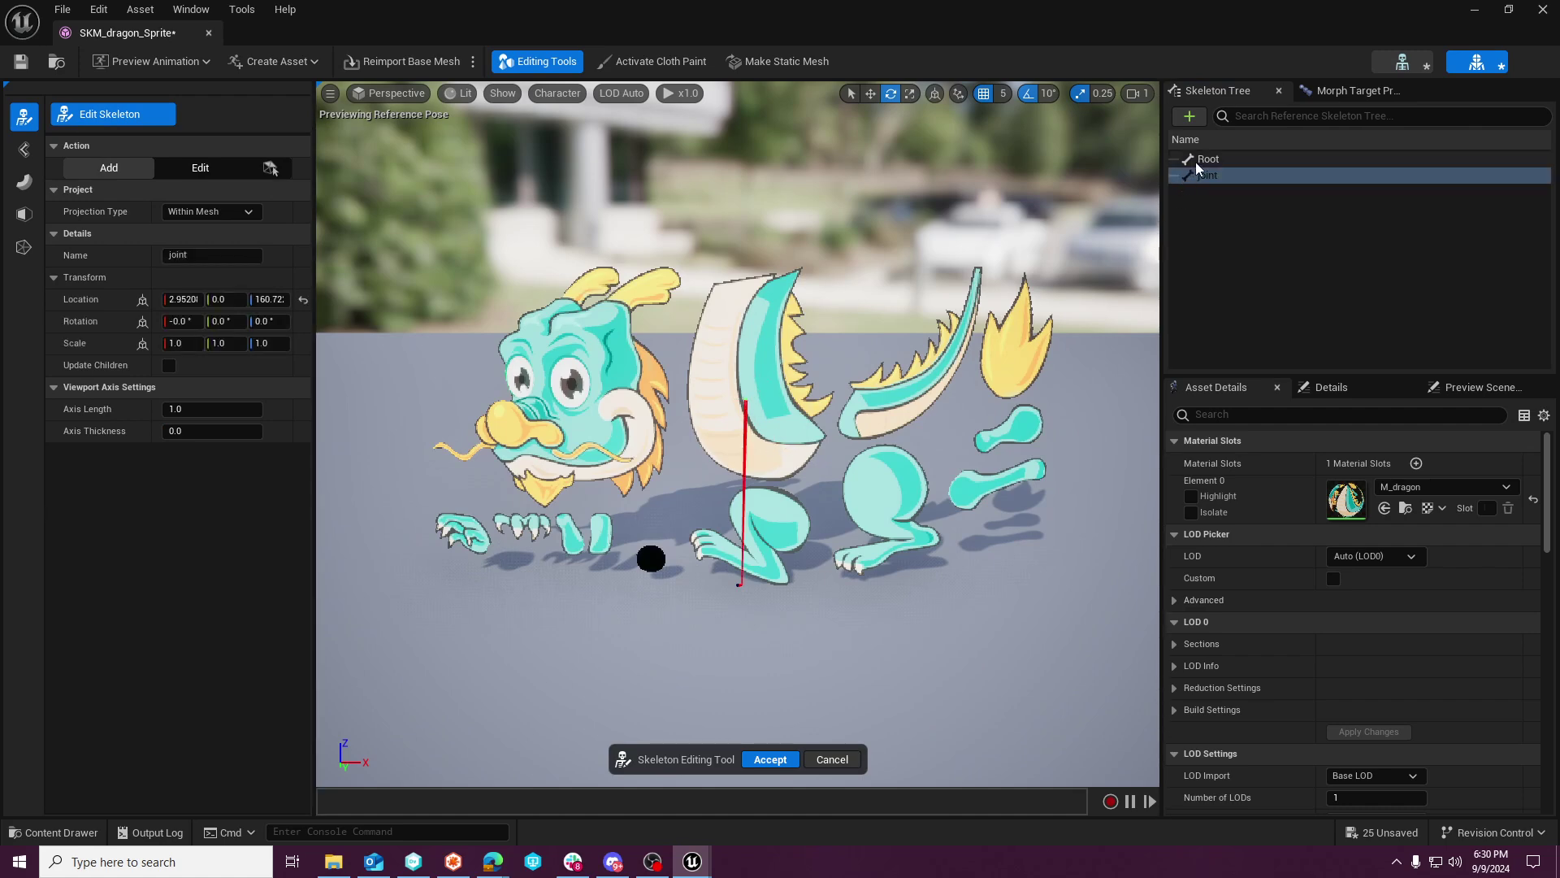
pyautogui.click(1210, 176)
pyautogui.click(1211, 177)
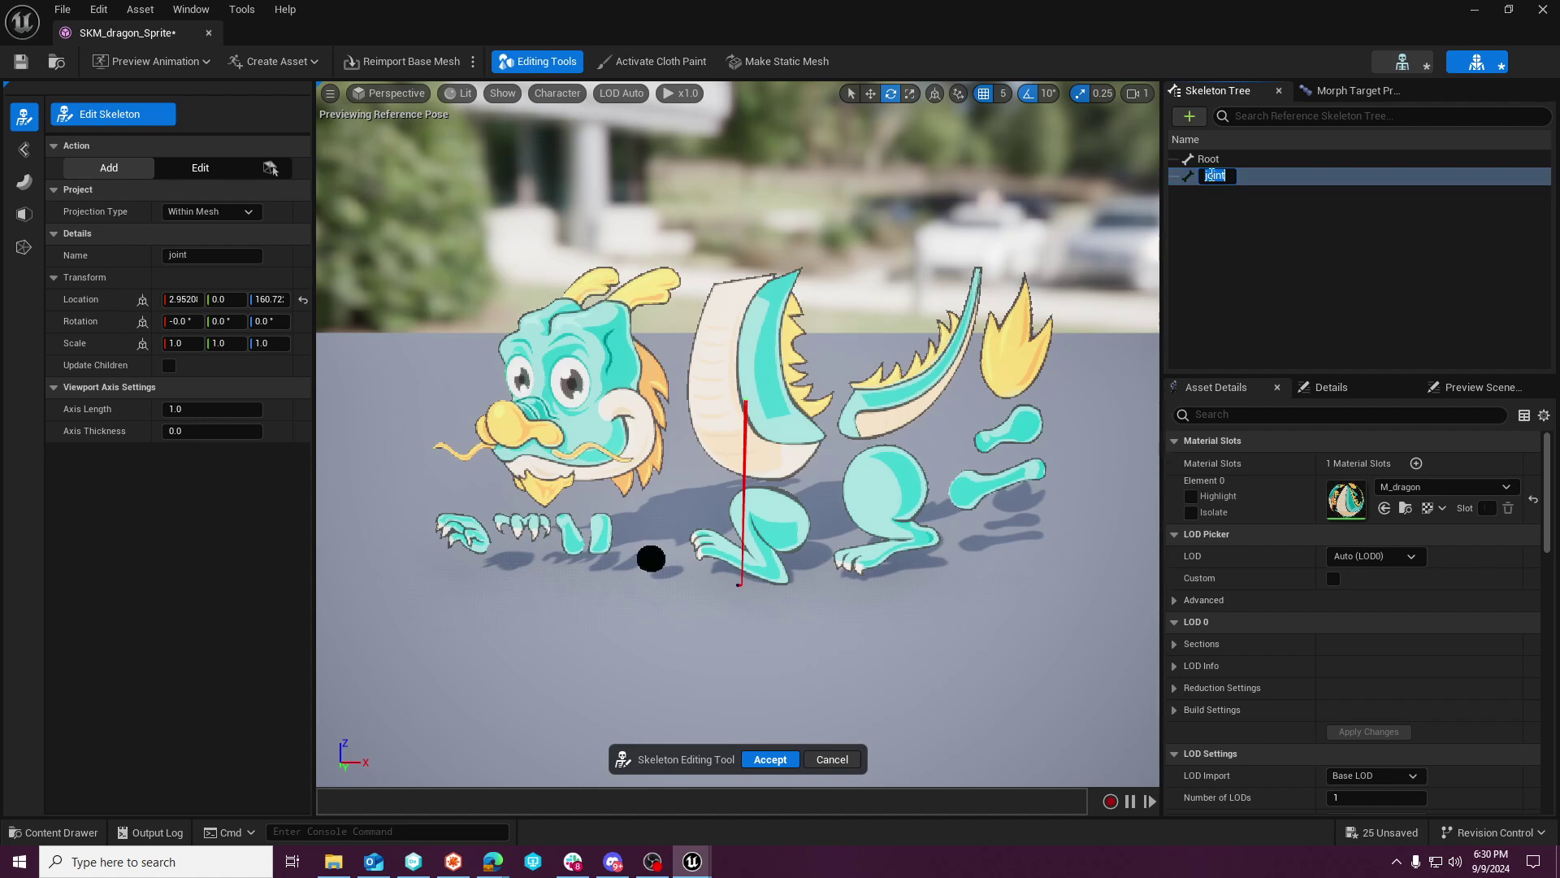
pyautogui.write('Body')
pyautogui.press('Return')
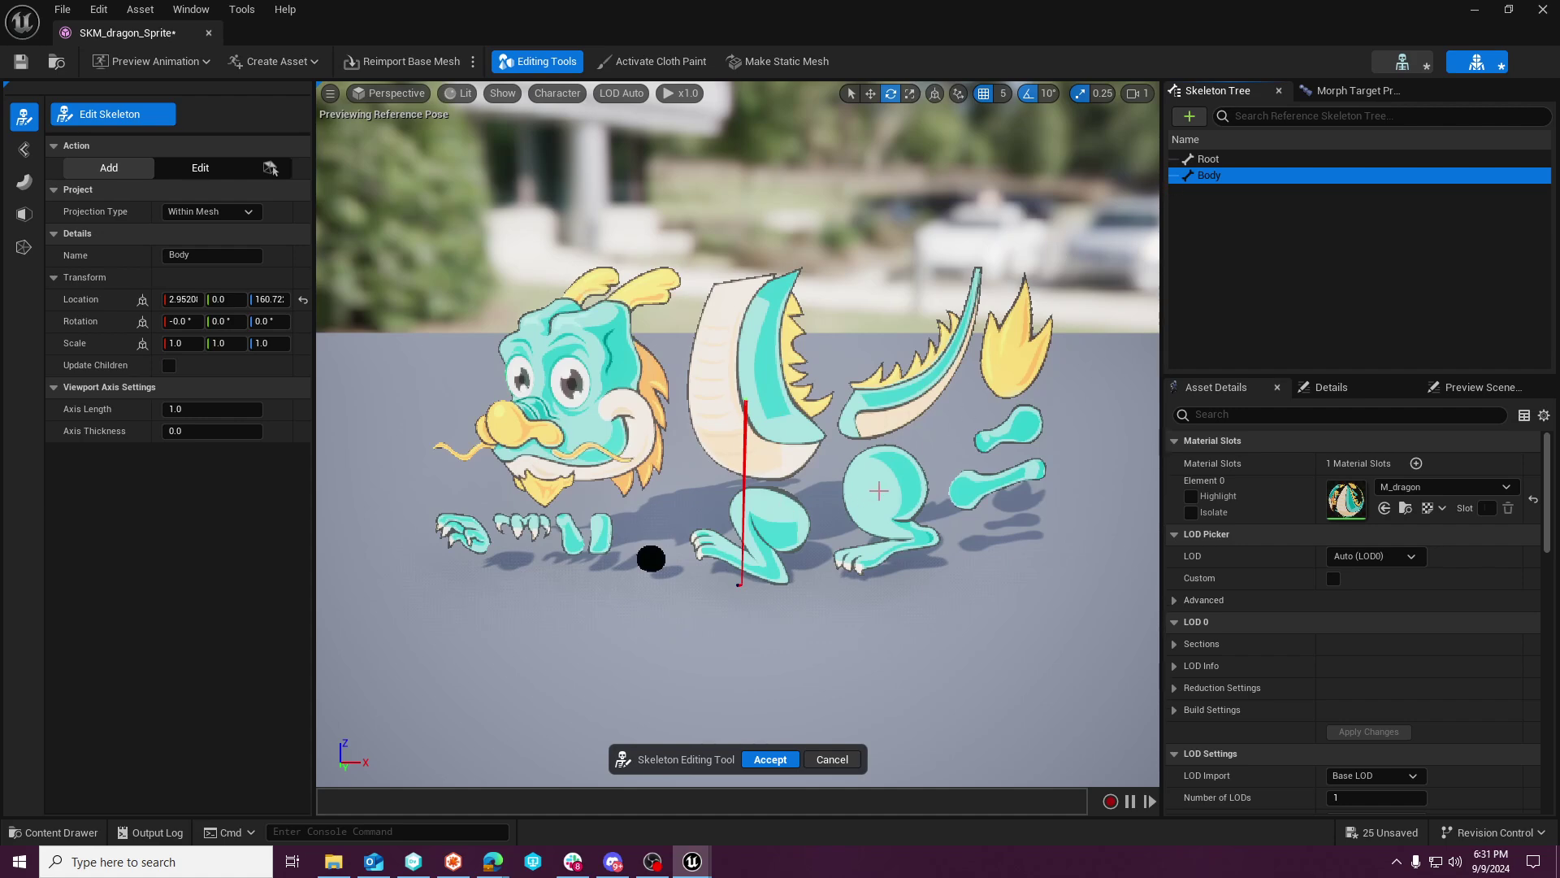
pyautogui.click(885, 487)
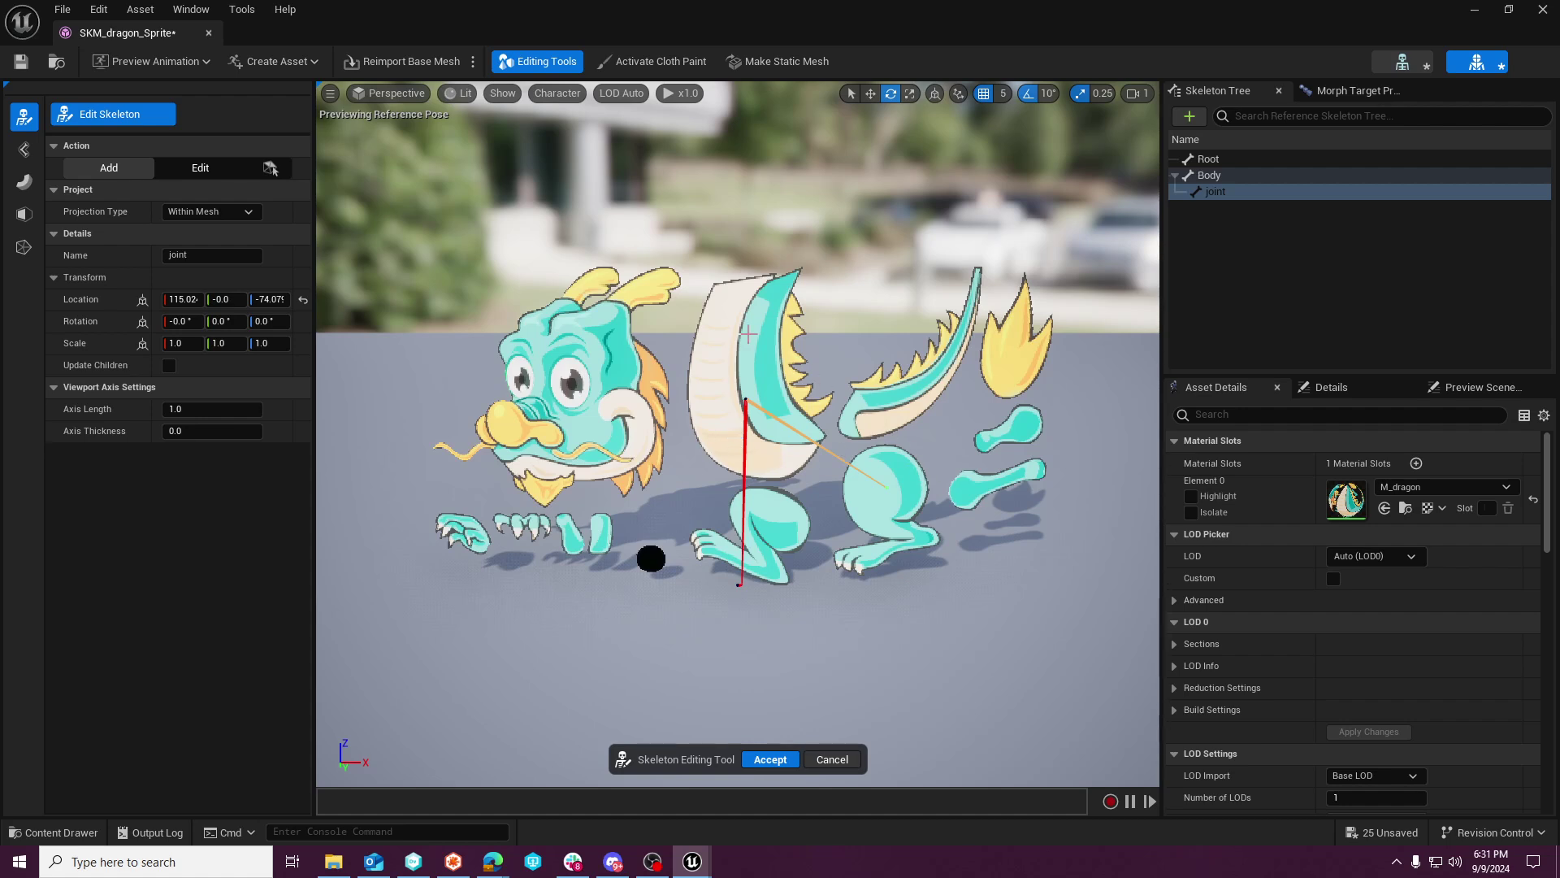
# Bring up the polygroup modeling tools and start PolyGroup Edit on the mesh.
pyautogui.click(24, 246)
pyautogui.click(24, 213)
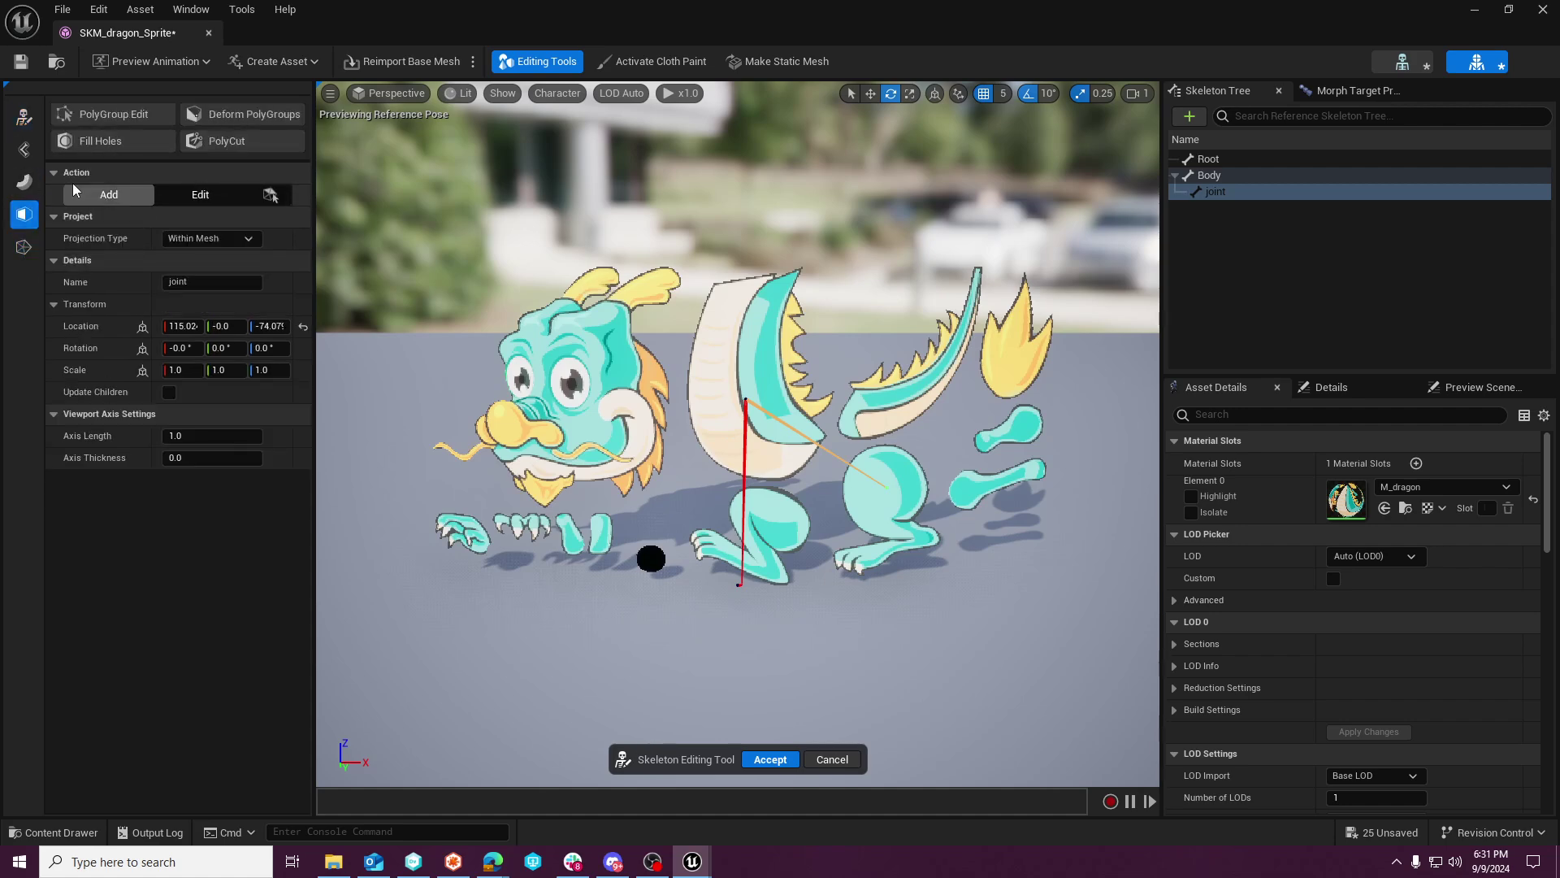
pyautogui.click(100, 141)
pyautogui.click(114, 115)
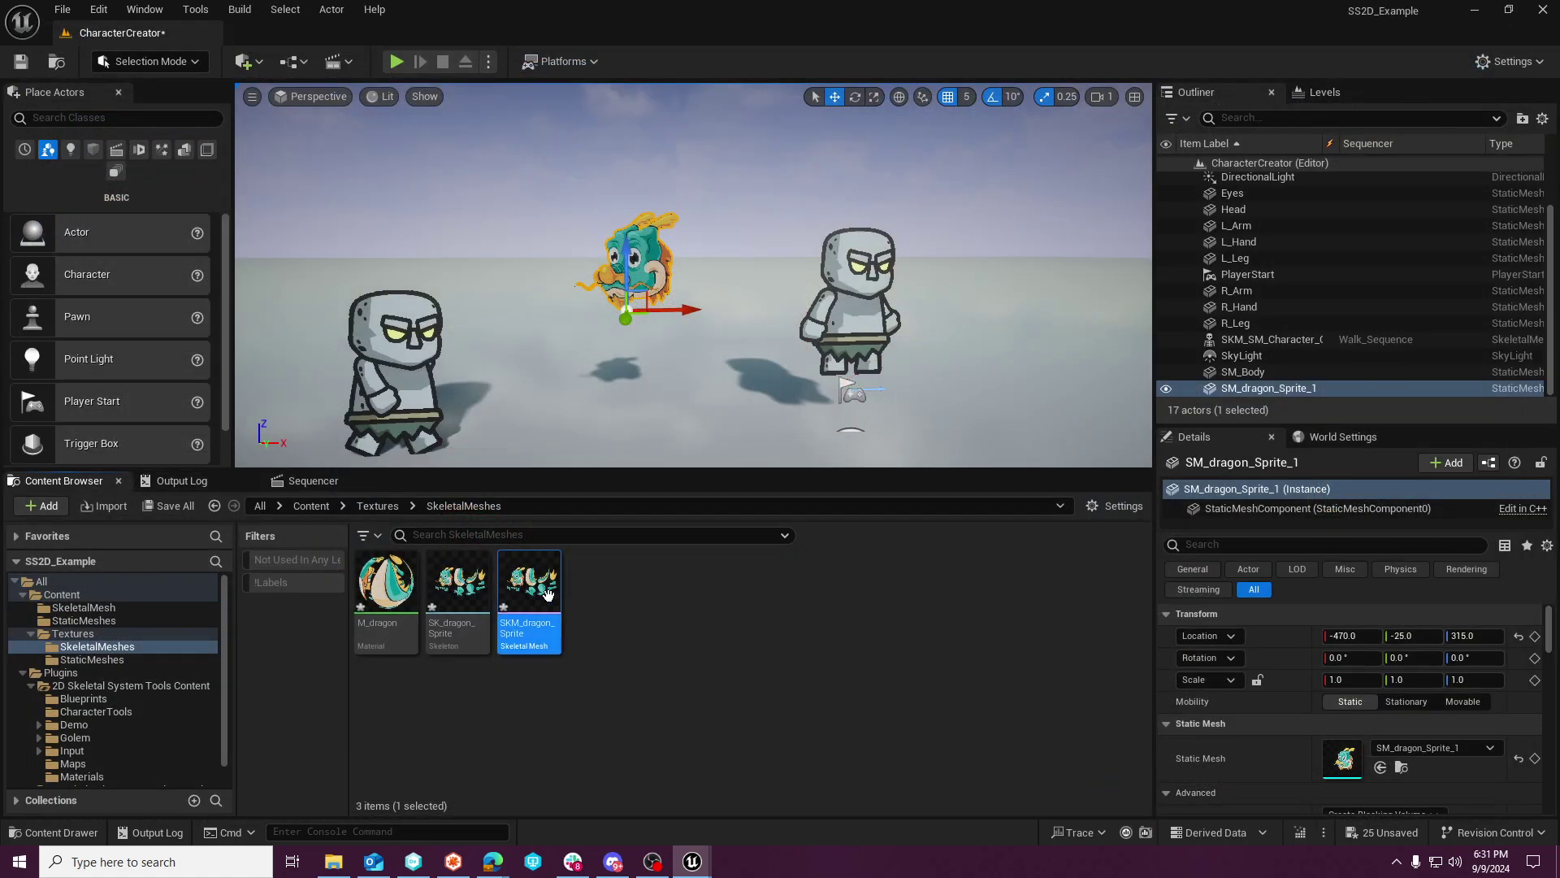
# Place SM_dragon_Sprite_2 from StaticMeshes into the level and raise it under the dragon head.
pyautogui.moveTo(547, 598)
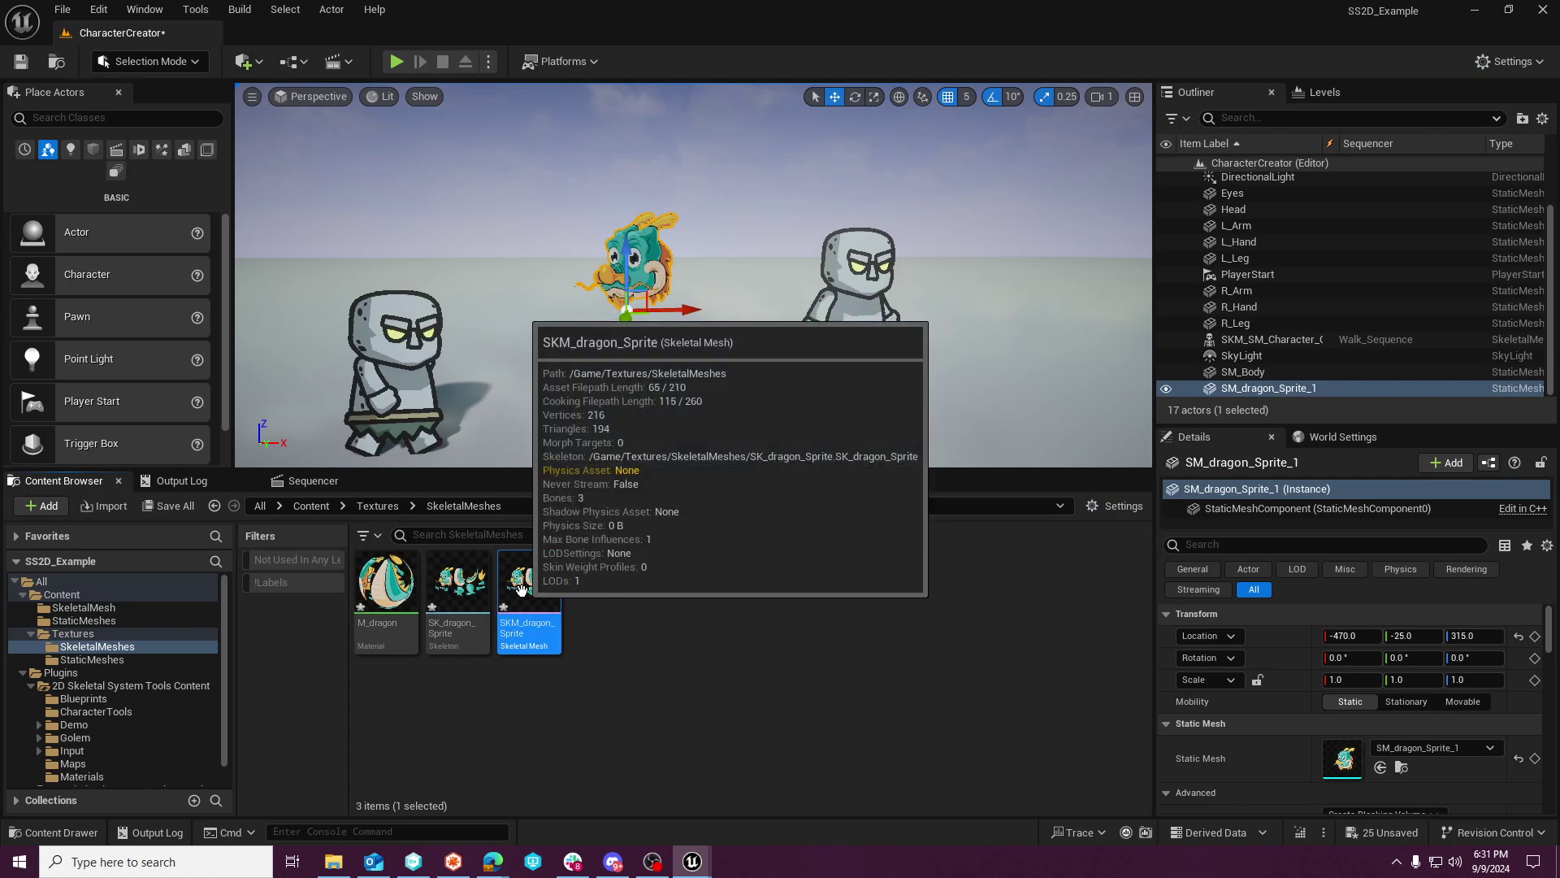
pyautogui.click(108, 633)
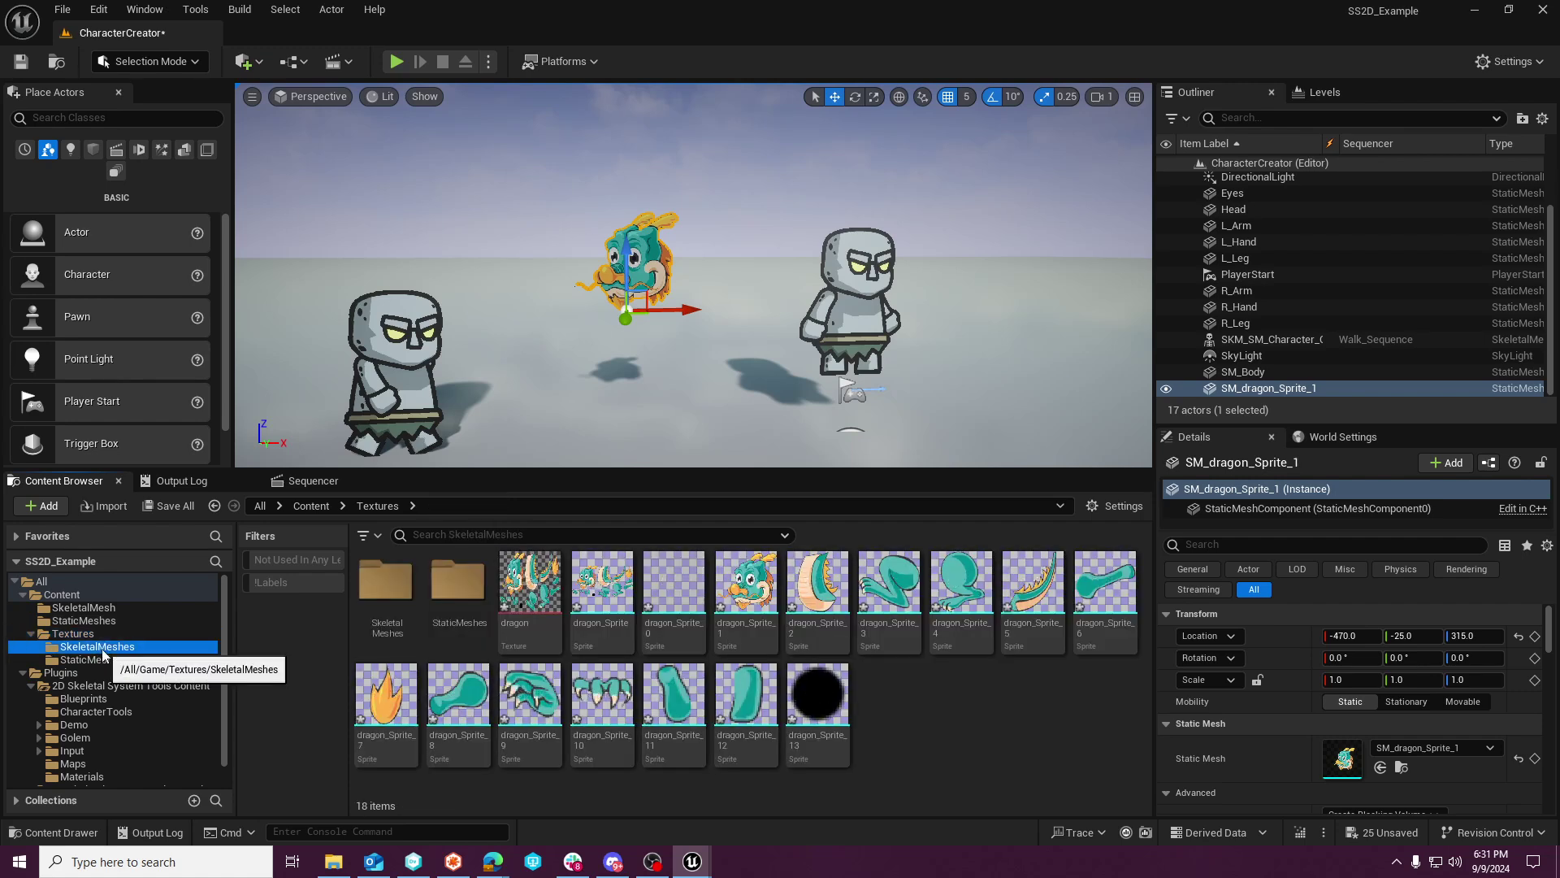
pyautogui.click(98, 646)
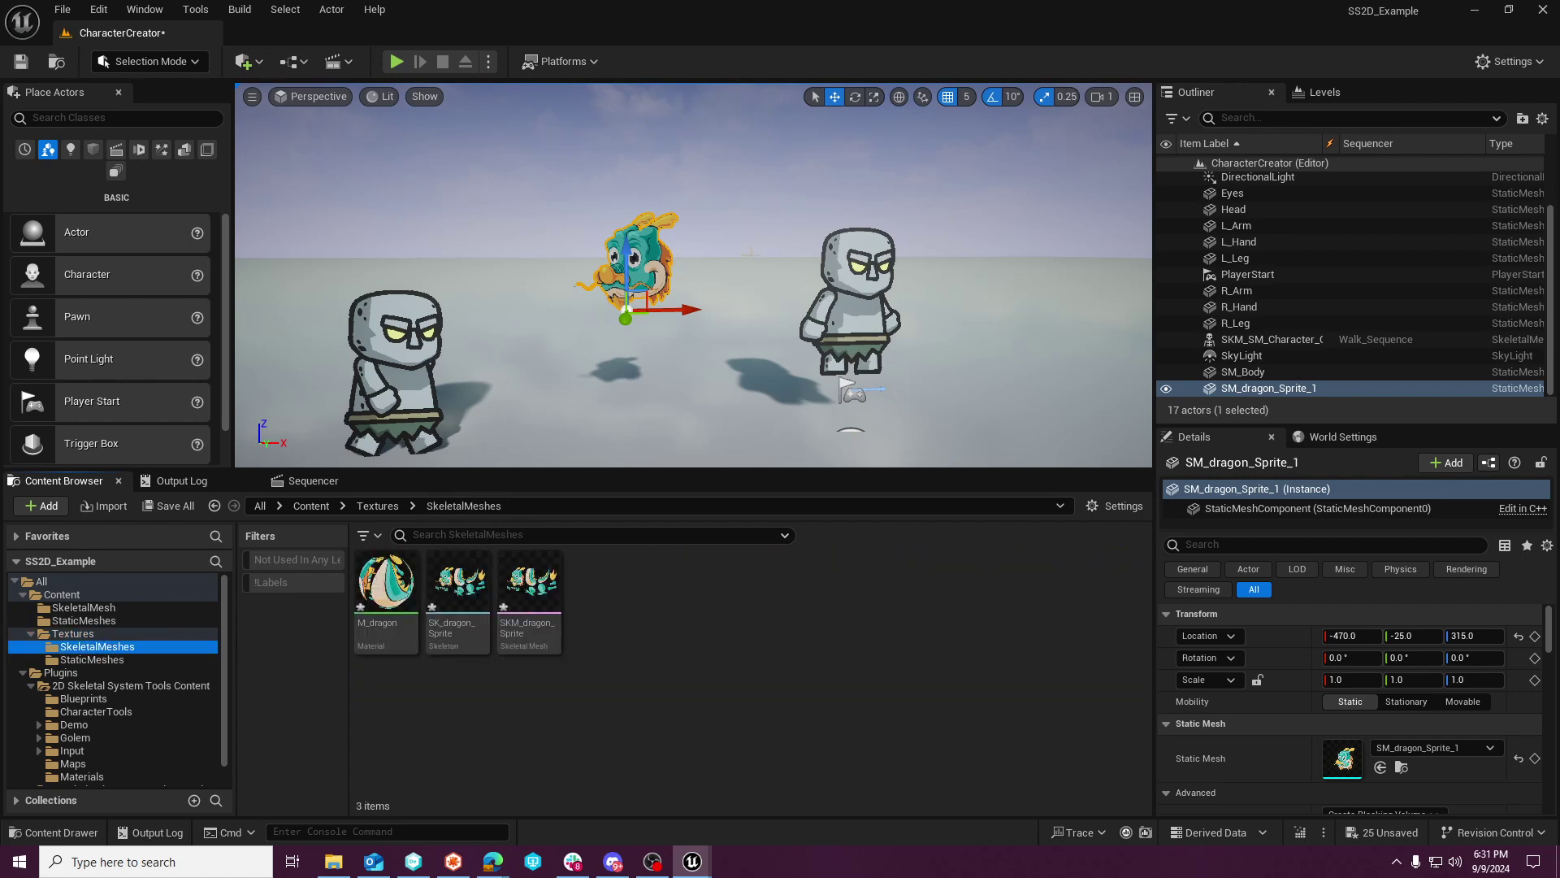
pyautogui.click(96, 658)
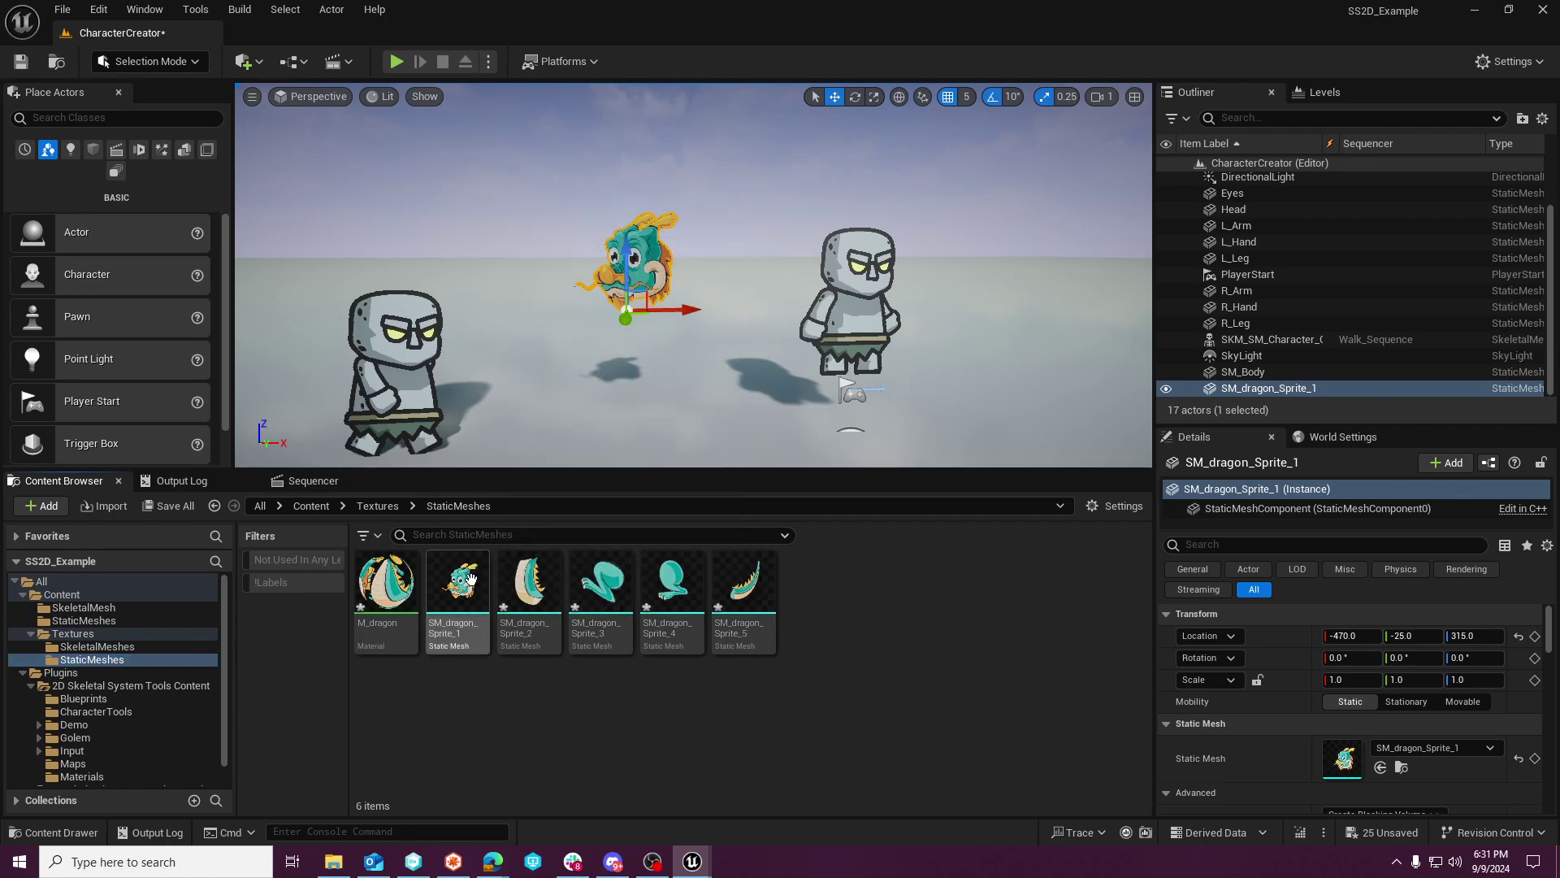
pyautogui.click(548, 590)
pyautogui.moveTo(549, 590); pyautogui.dragTo(640, 375)
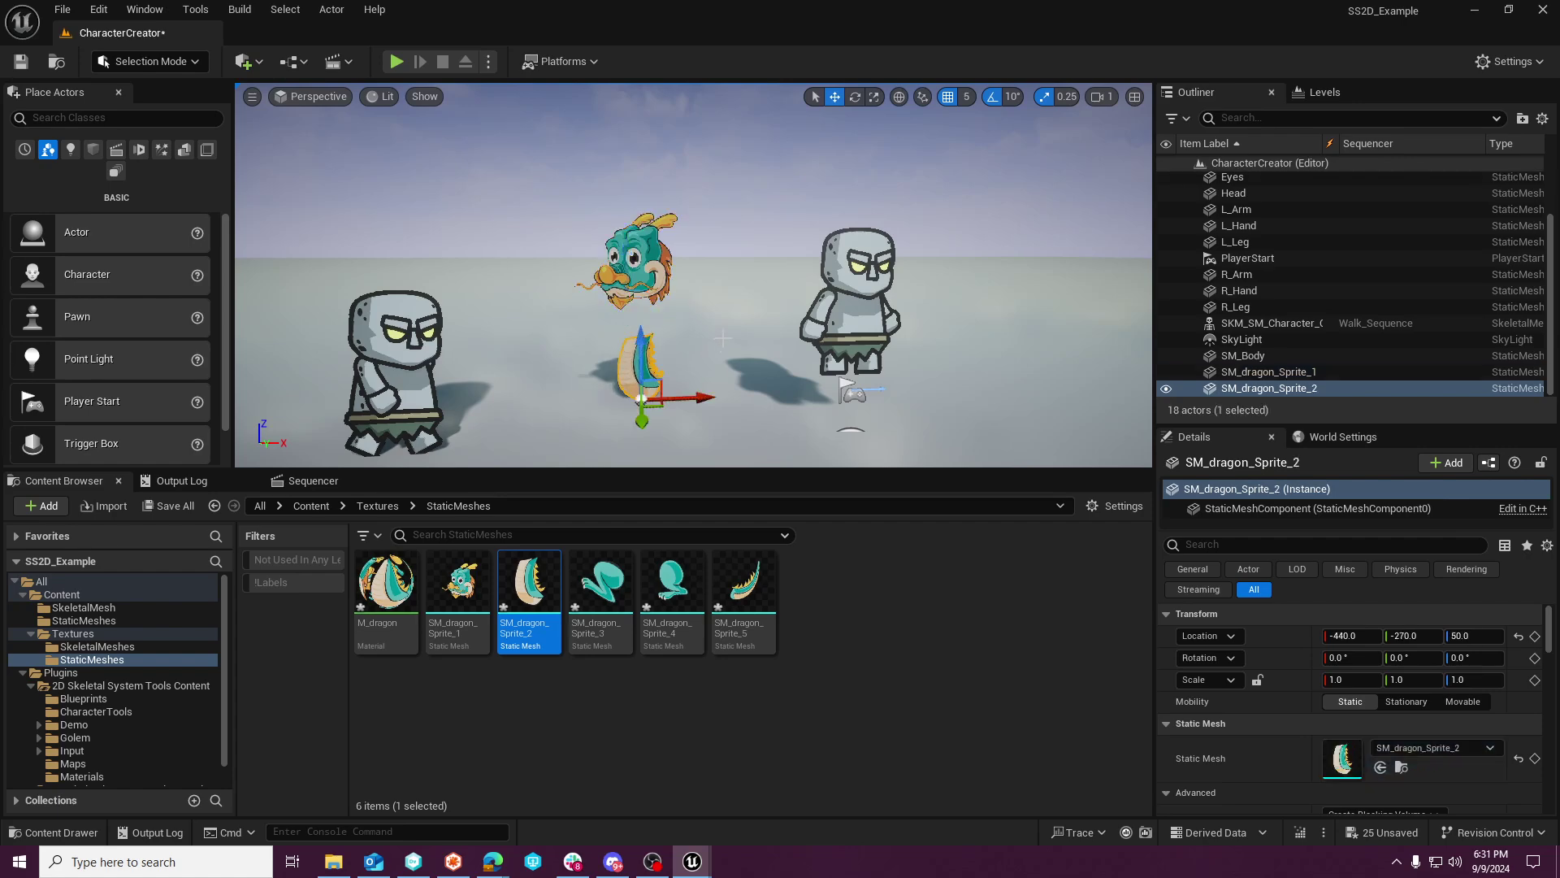
pyautogui.press('f')
pyautogui.moveTo(812, 360); pyautogui.dragTo(738, 418)
pyautogui.moveTo(752, 362)
pyautogui.mouseDown()
pyautogui.moveTo(764, 257)
pyautogui.moveTo(712, 345)
pyautogui.moveTo(728, 345)
pyautogui.mouseUp()
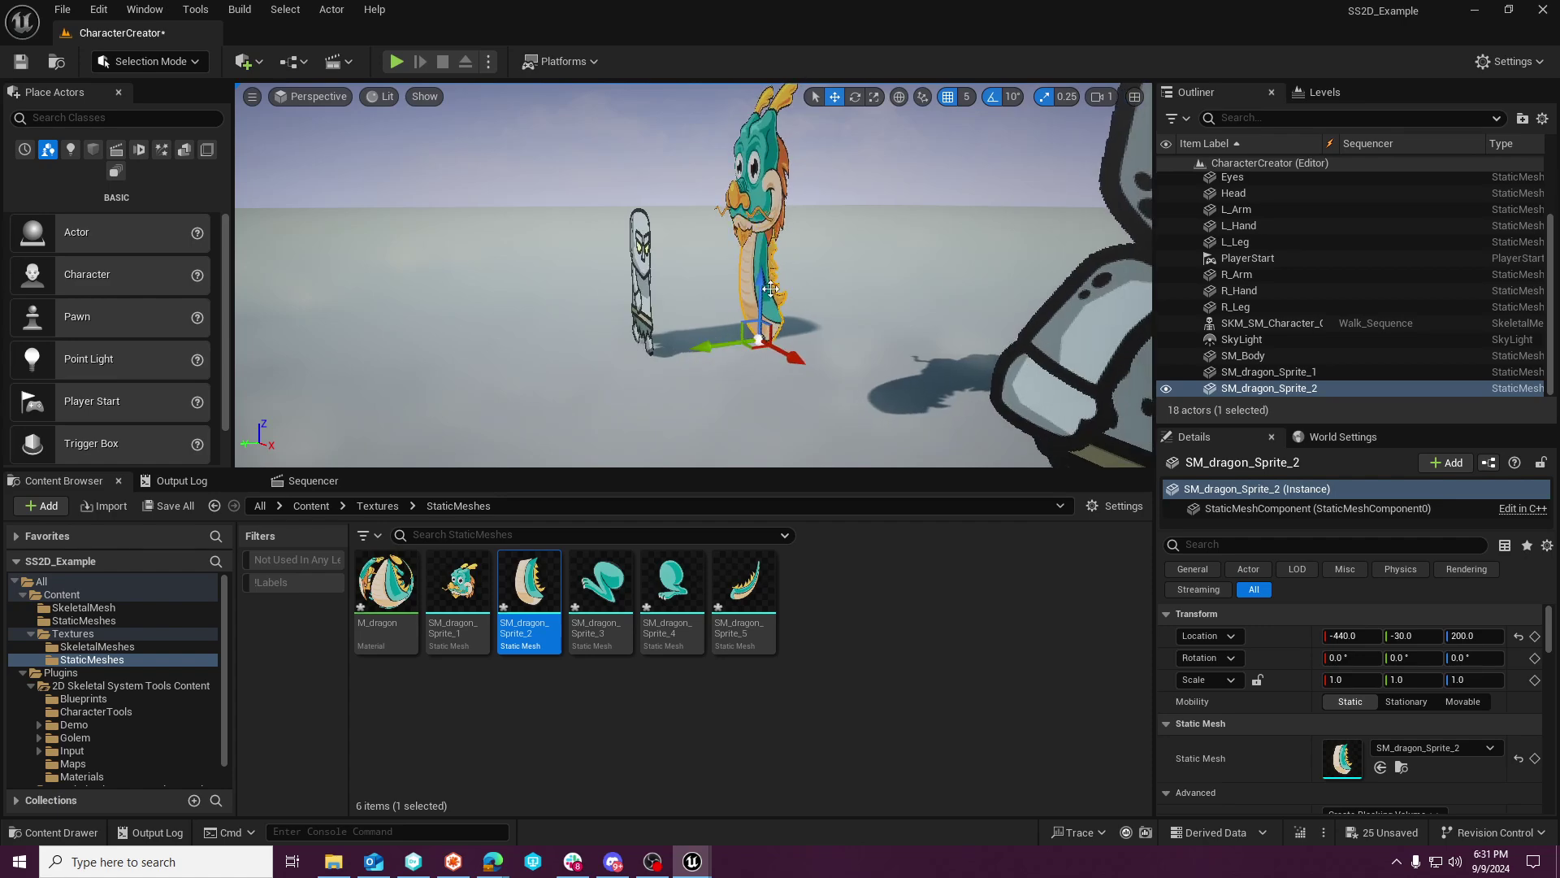
pyautogui.moveTo(760, 293); pyautogui.dragTo(760, 306)
# Place SM_dragon_Sprite_3 up onto the body and drop SM_dragon_Sprite_4 into the level.
pyautogui.moveTo(760, 306); pyautogui.dragTo(713, 232, button='right')
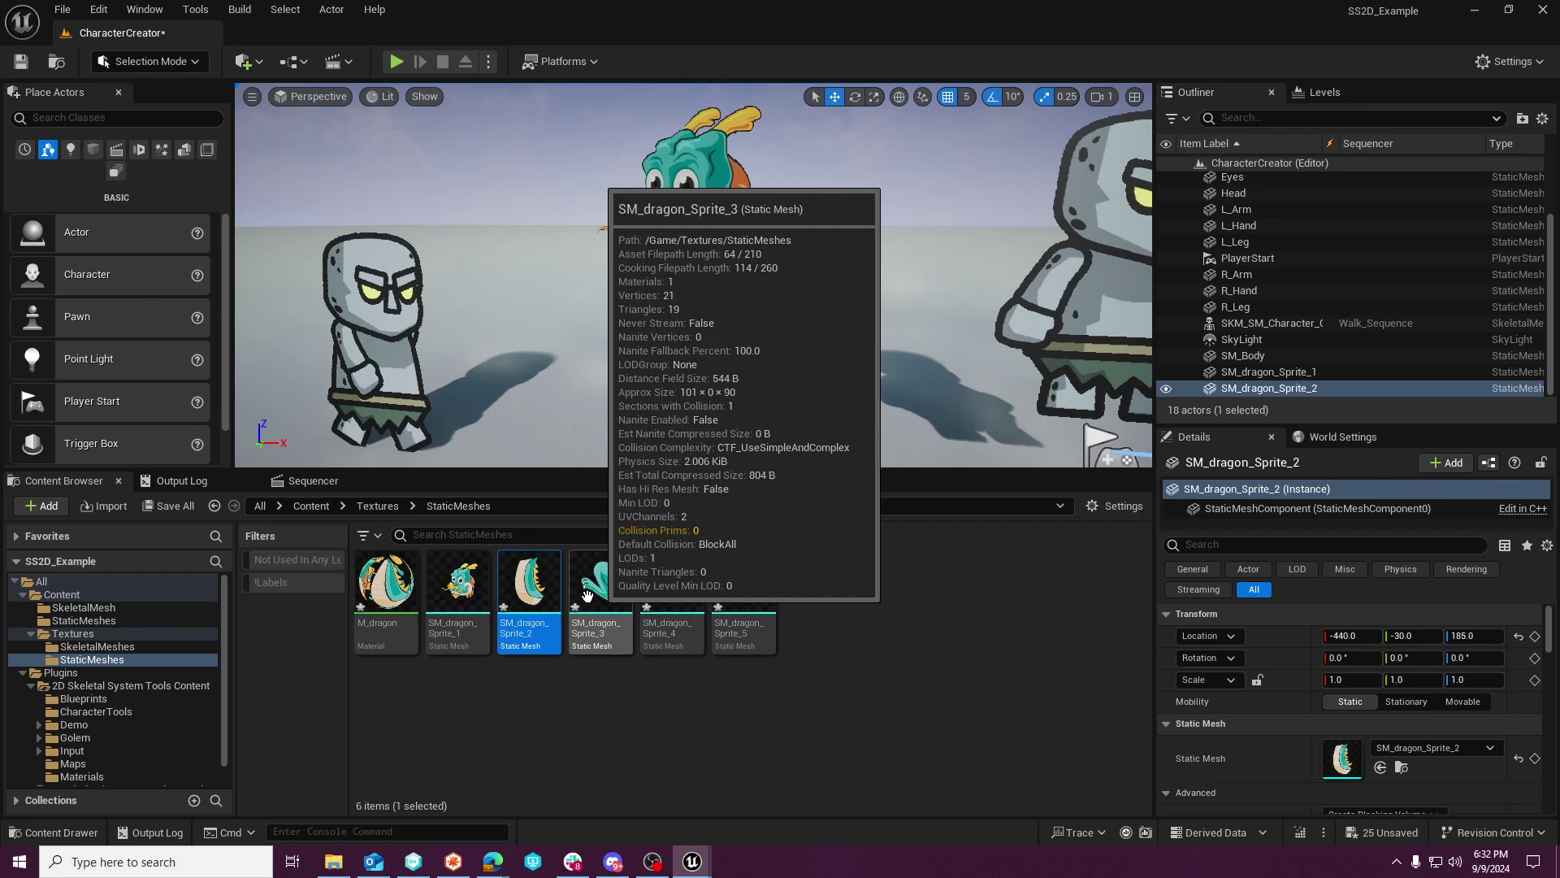
pyautogui.moveTo(640, 602); pyautogui.dragTo(757, 415)
pyautogui.moveTo(756, 415); pyautogui.dragTo(717, 457, button='right')
pyautogui.moveTo(640, 404); pyautogui.dragTo(655, 346)
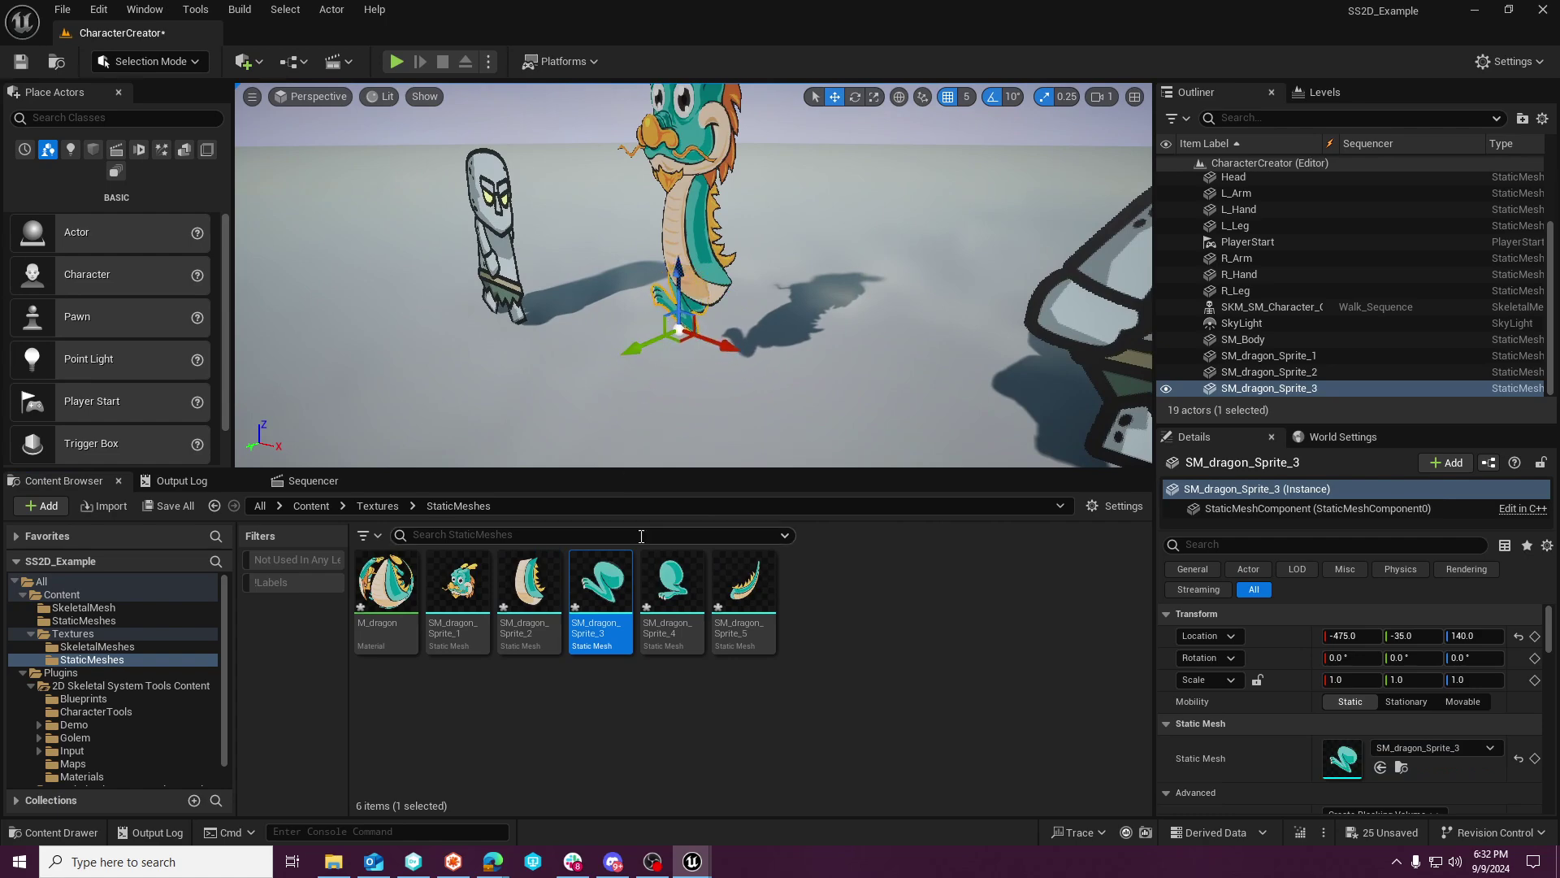
pyautogui.moveTo(671, 580); pyautogui.dragTo(681, 303)
# Shift SM_dragon_Sprite_4 along X and lower the leg piece into place on the body.
pyautogui.moveTo(693, 357)
pyautogui.mouseDown()
pyautogui.moveTo(697, 388)
pyautogui.moveTo(680, 359)
pyautogui.mouseUp()
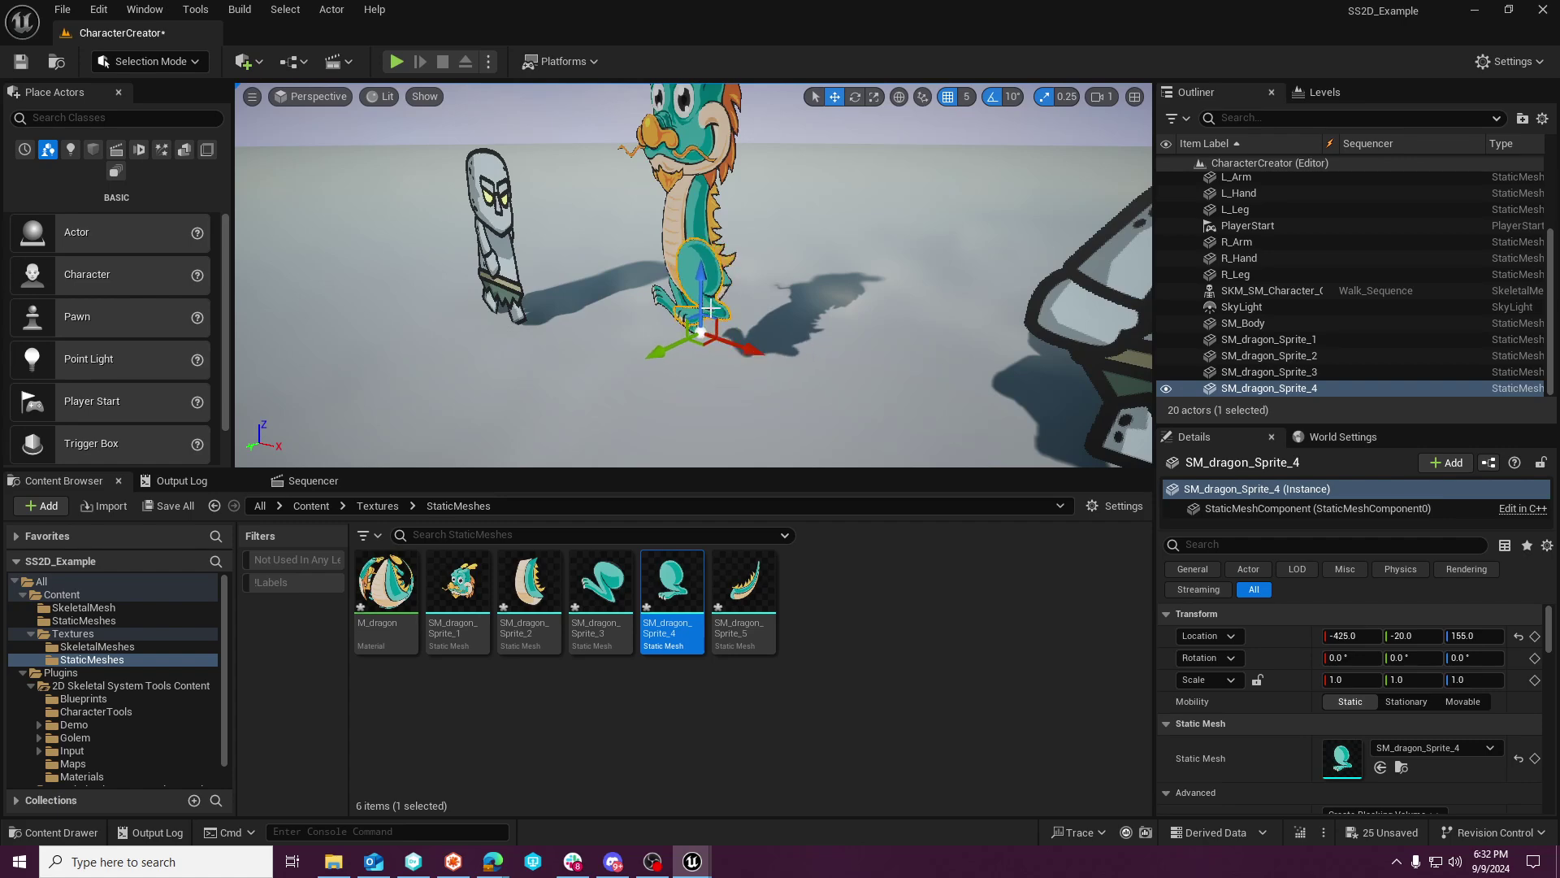
pyautogui.moveTo(703, 283); pyautogui.dragTo(697, 305)
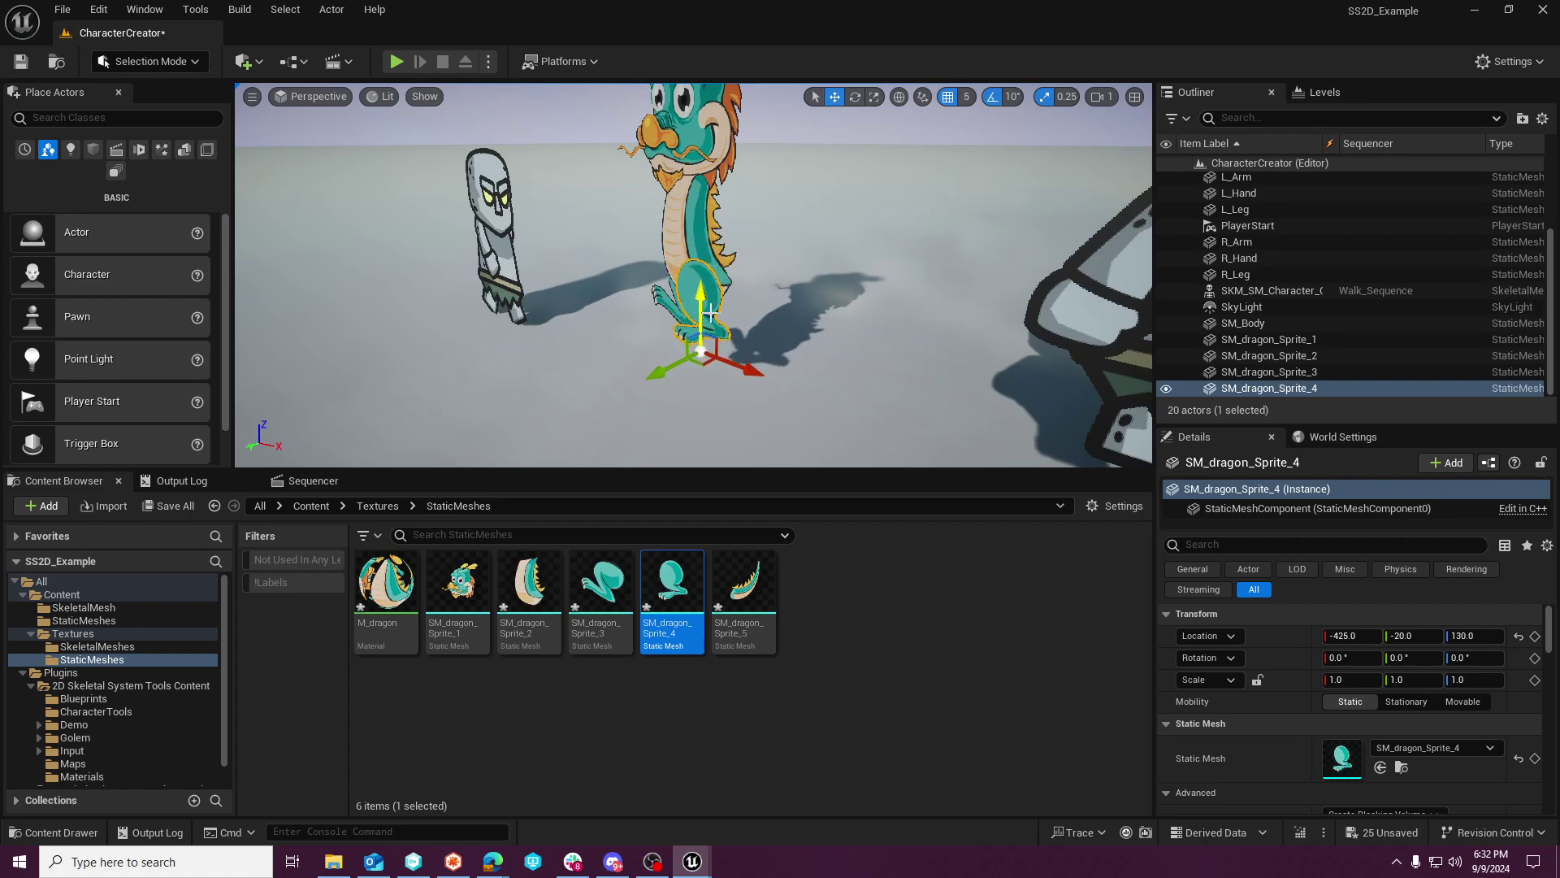
pyautogui.scroll(5, 709, 311)
# Add SM_dragon_Sprite_5 as the tail, nudge it along Y and X, then deselect.
pyautogui.moveTo(744, 581); pyautogui.dragTo(728, 296)
pyautogui.scroll(-5, 729, 333)
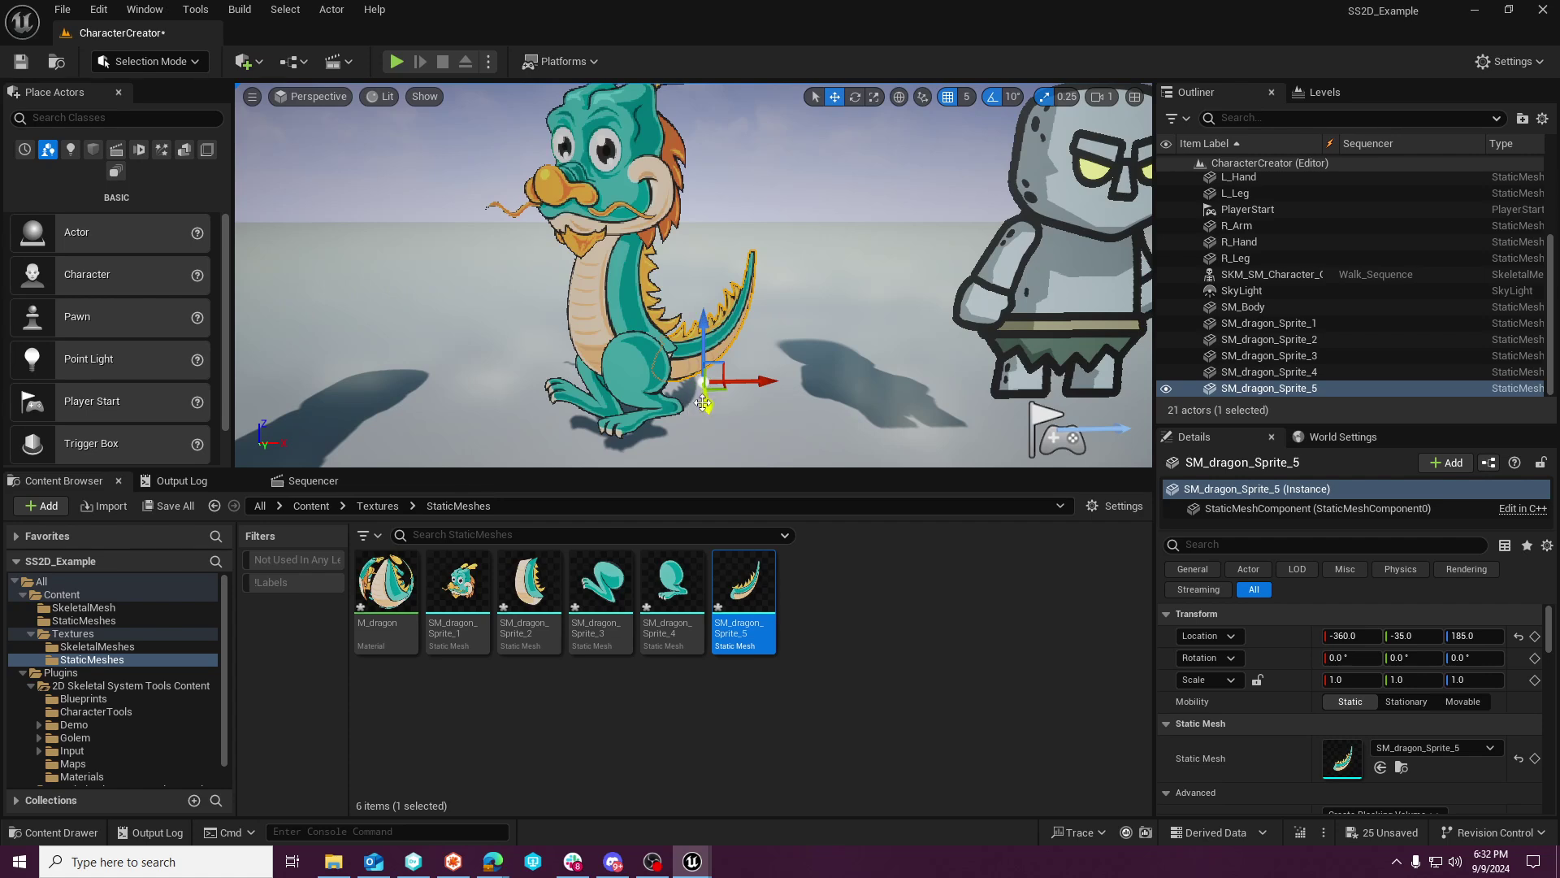
pyautogui.moveTo(707, 407); pyautogui.dragTo(708, 406)
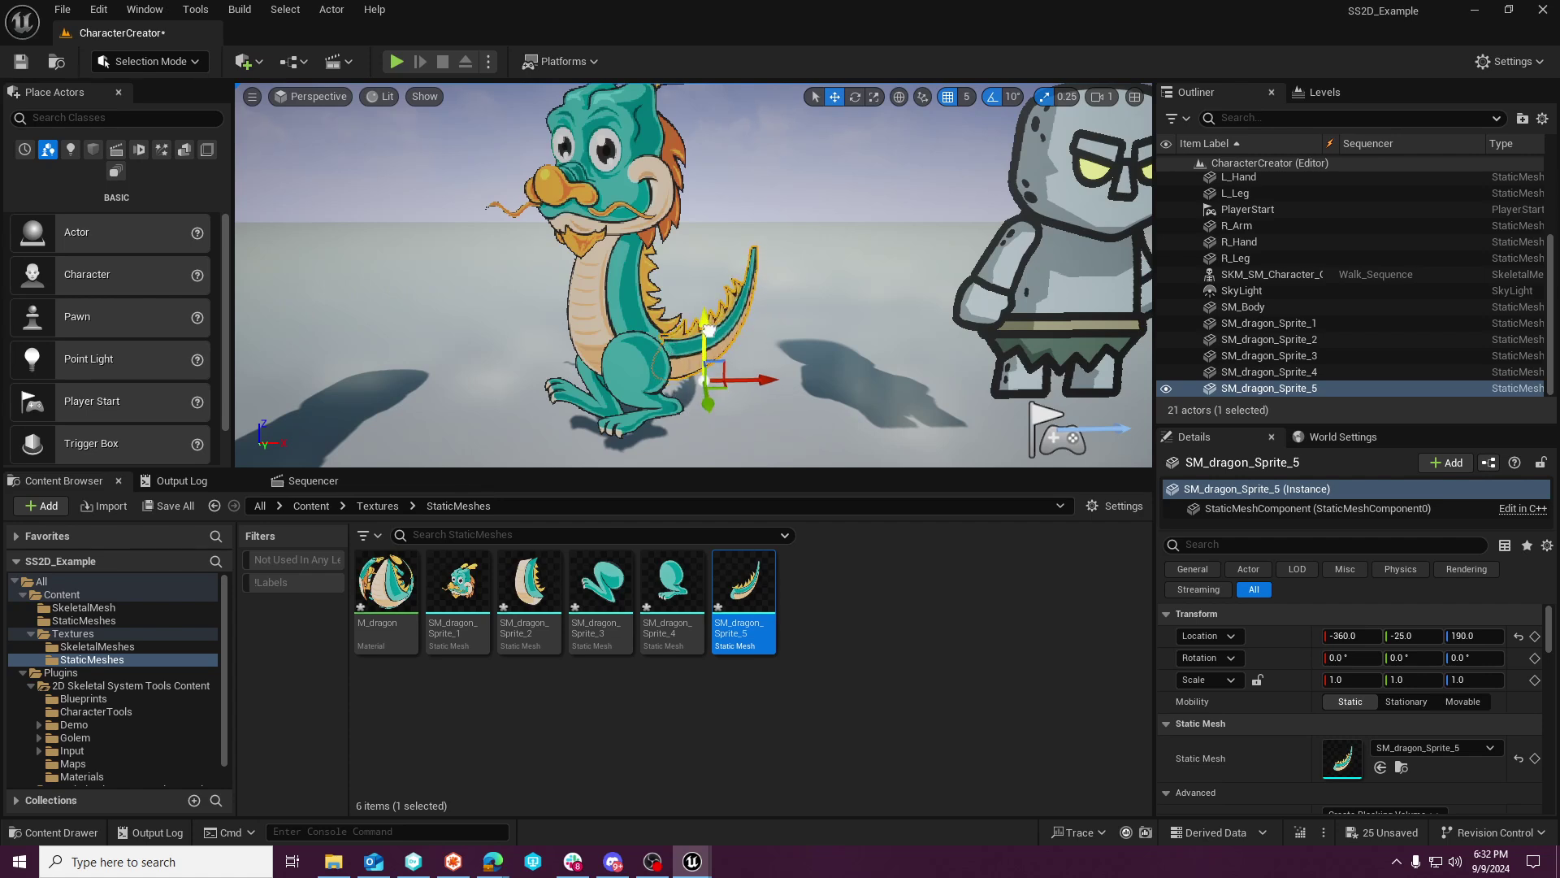
pyautogui.moveTo(744, 379); pyautogui.dragTo(759, 403)
pyautogui.click(756, 402)
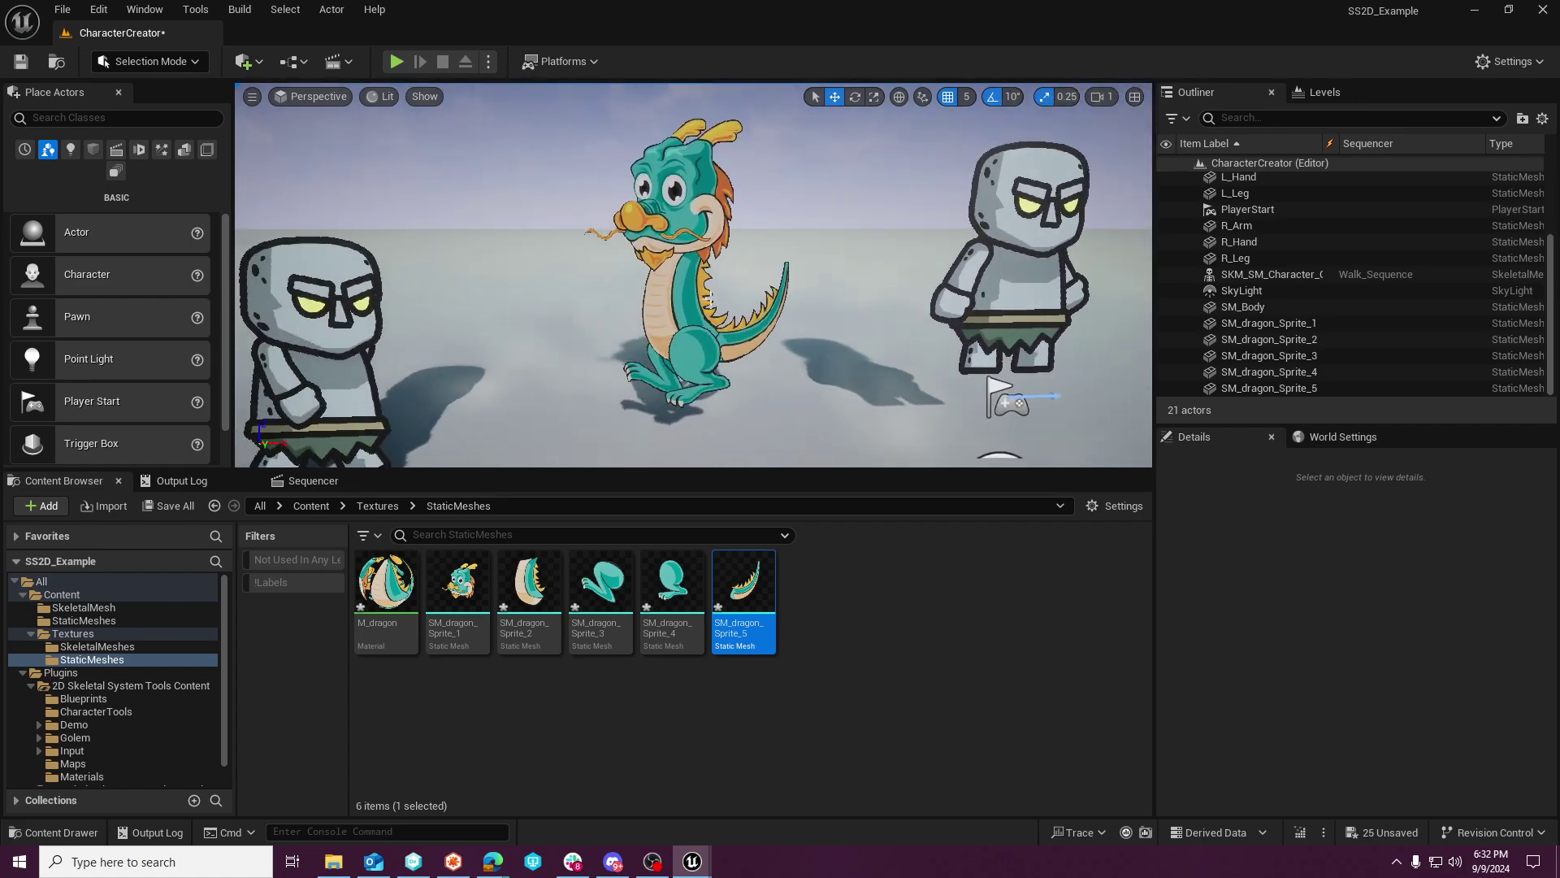
# Select all five dragon sprite actors.
pyautogui.click(709, 300)
pyautogui.keyDown('ctrl'); pyautogui.click(757, 330); pyautogui.keyUp('ctrl')
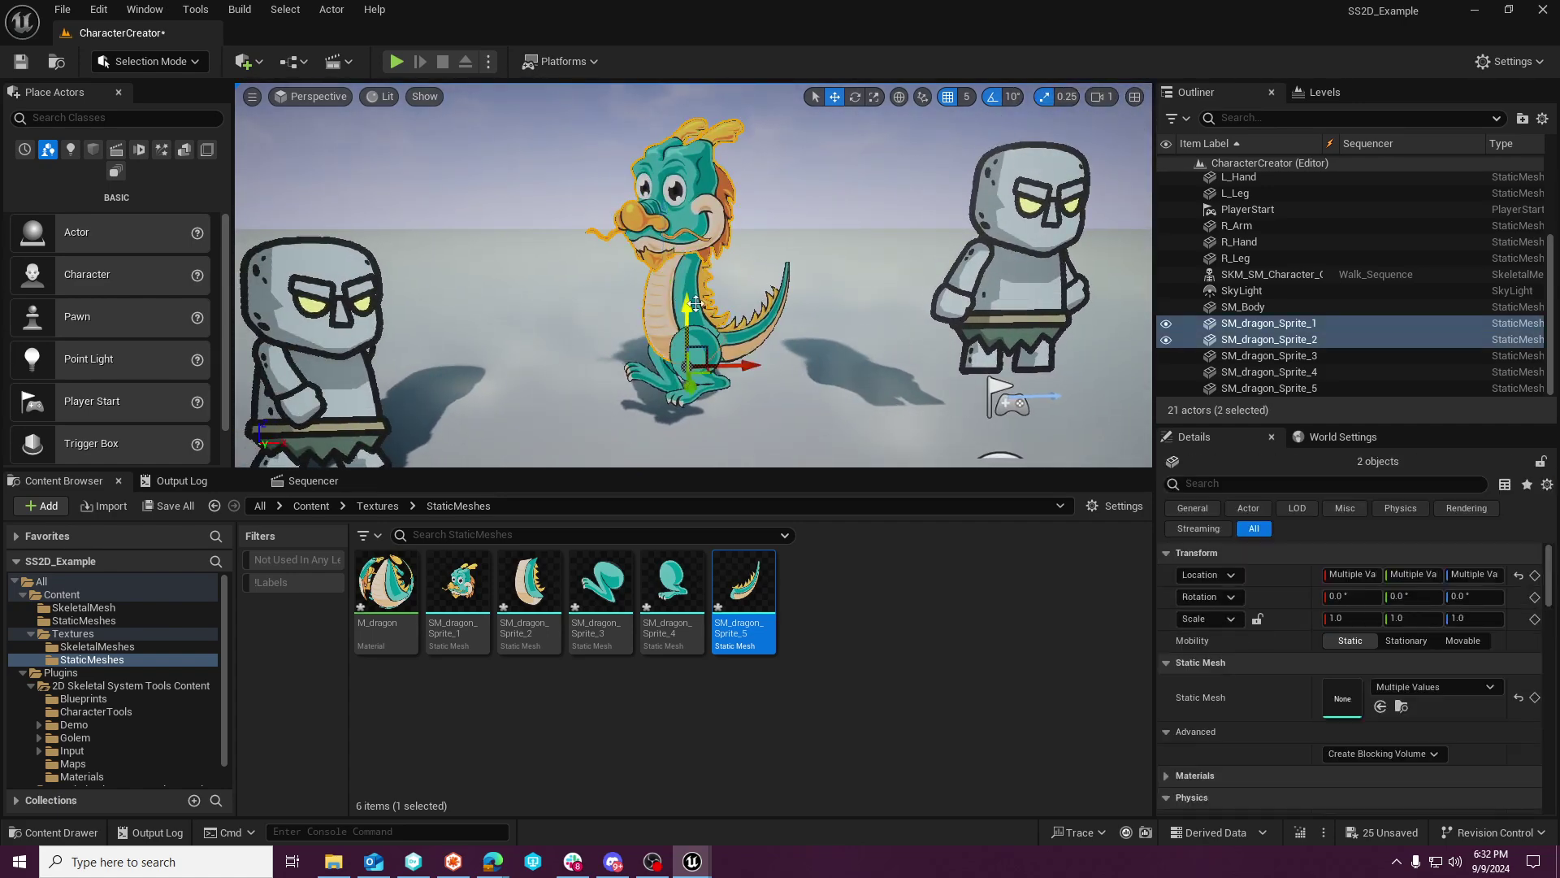
pyautogui.keyDown('ctrl'); pyautogui.click(767, 321); pyautogui.keyUp('ctrl')
pyautogui.keyDown('ctrl'); pyautogui.click(698, 349); pyautogui.keyUp('ctrl')
pyautogui.keyDown('ctrl'); pyautogui.click(674, 388); pyautogui.keyUp('ctrl')
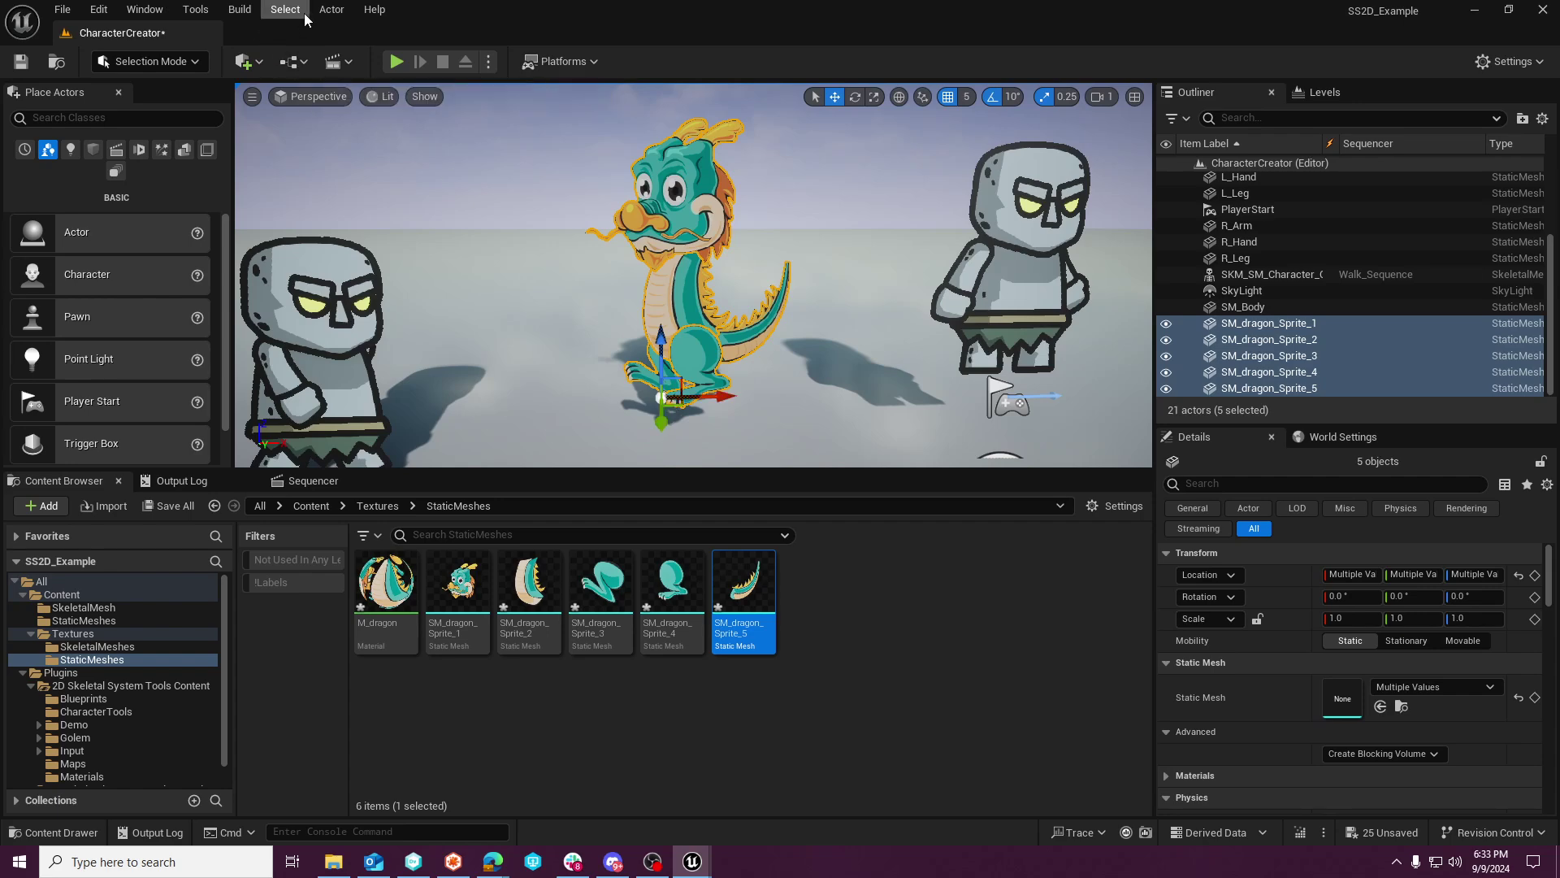
# Convert the selection to a static mesh named SM_Dragon in the StaticMeshes folder.
pyautogui.click(329, 10)
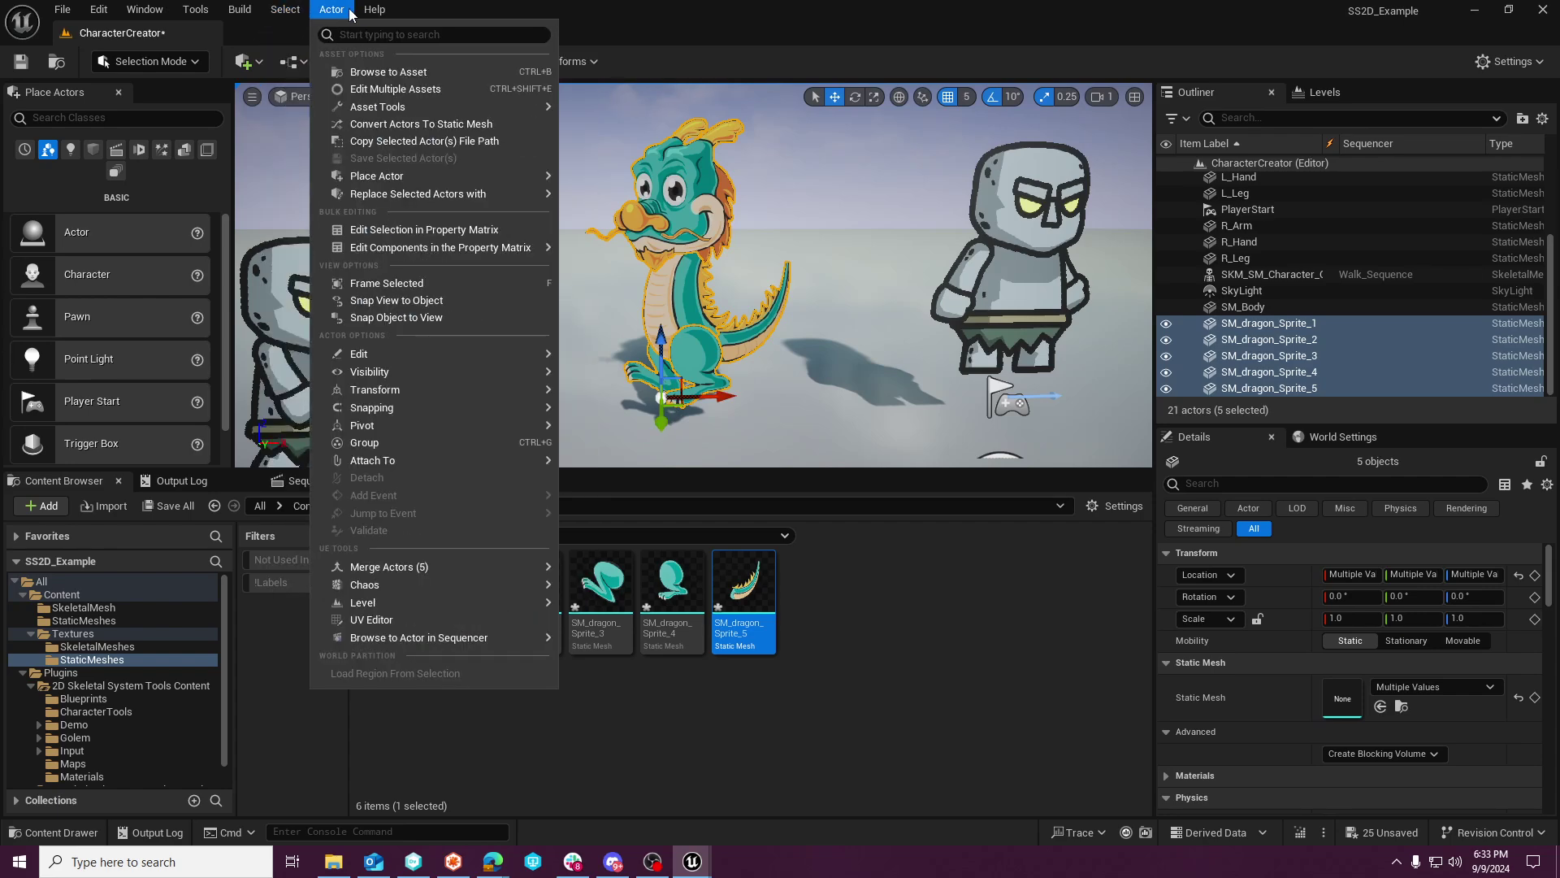
pyautogui.click(422, 123)
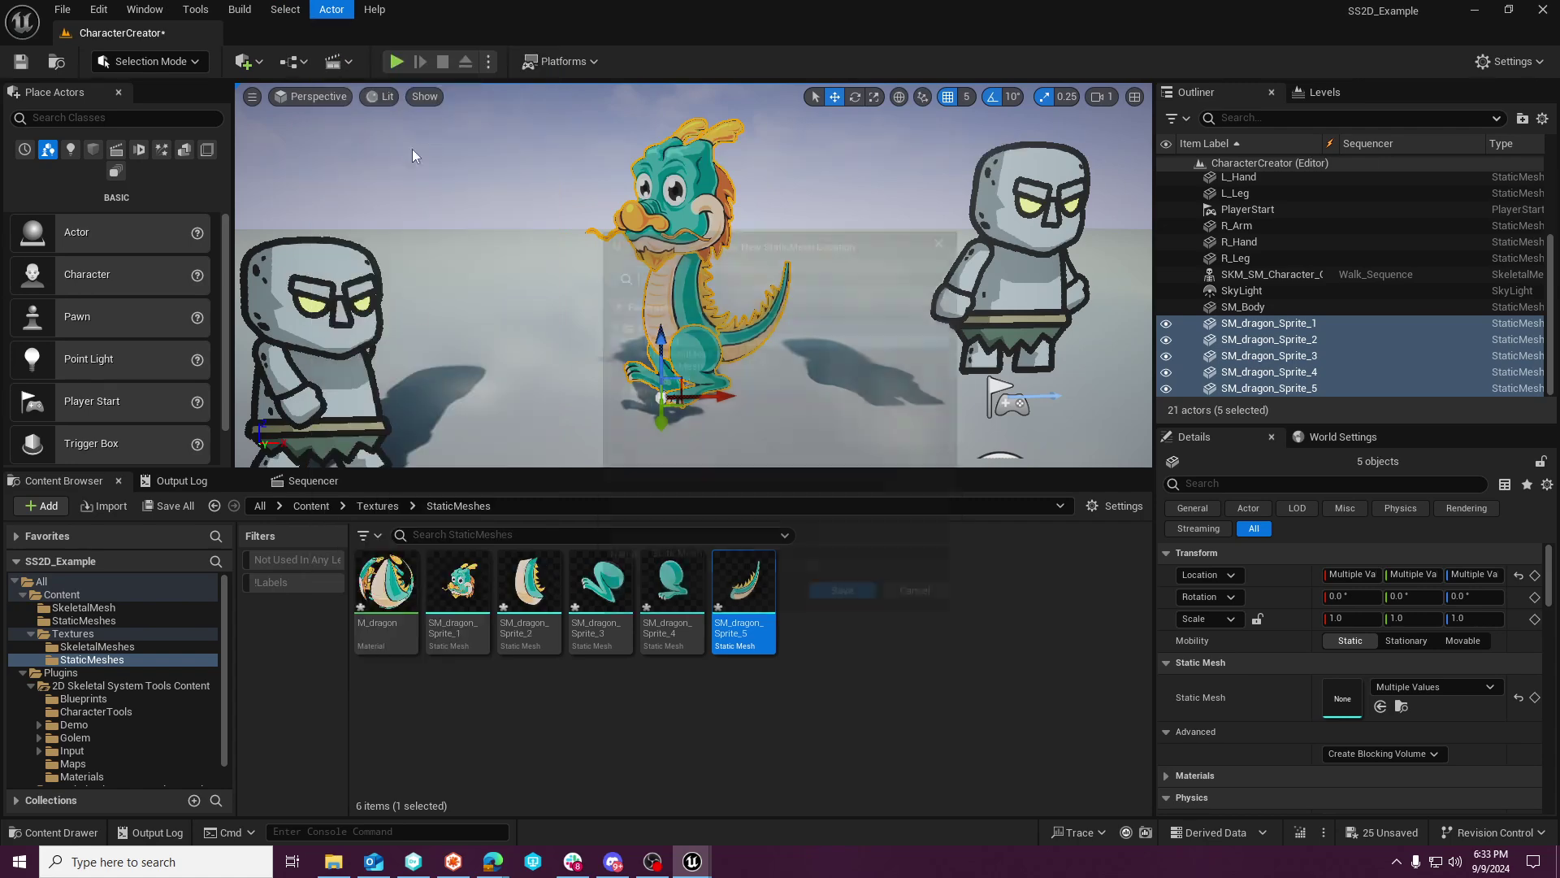
pyautogui.click(678, 363)
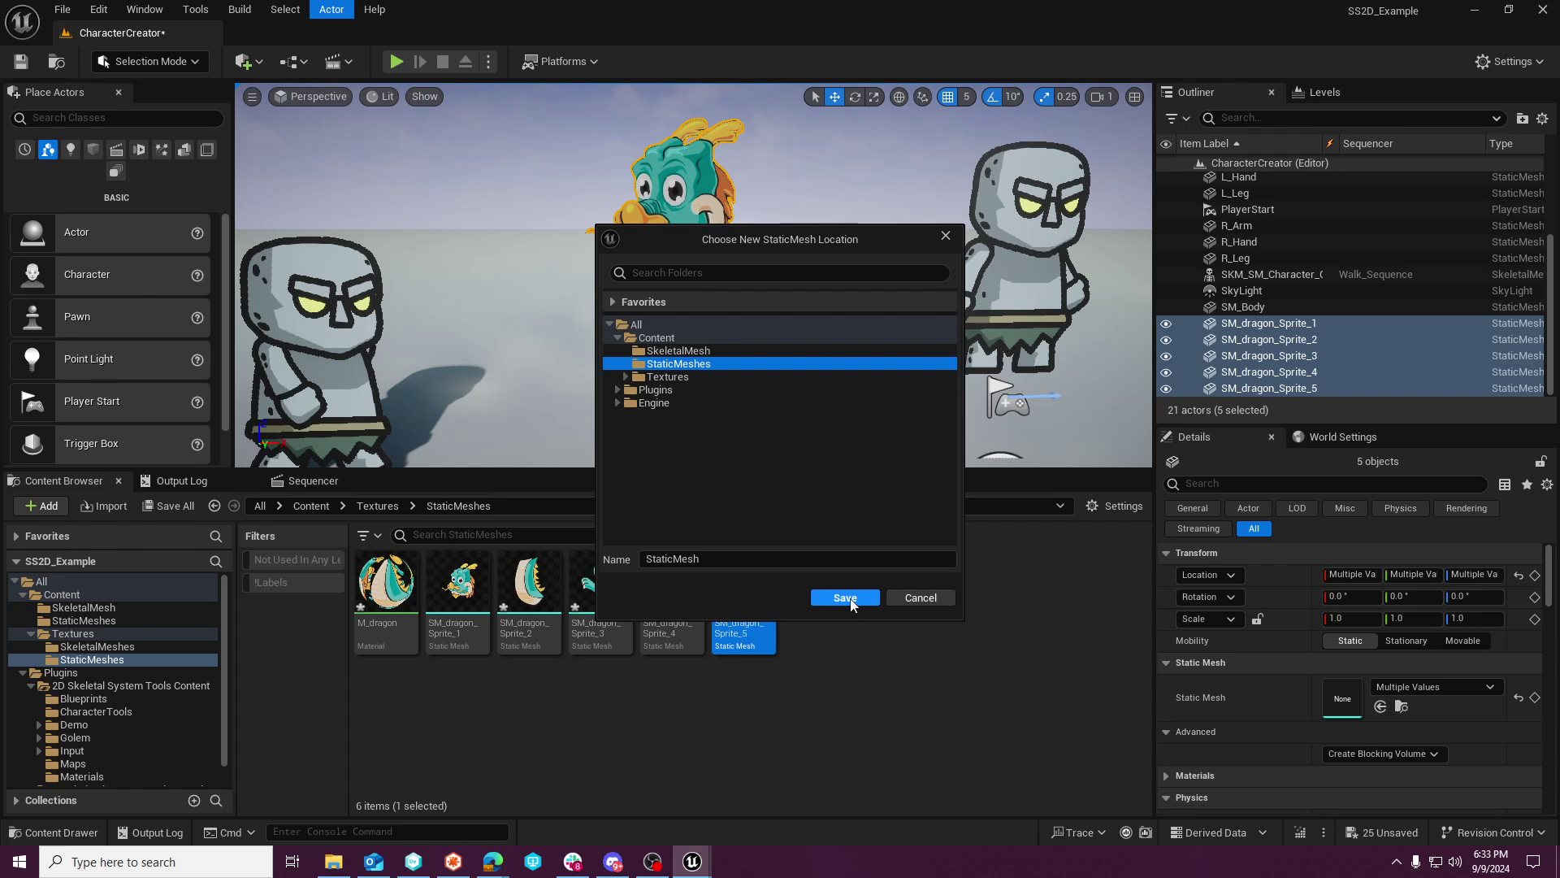
pyautogui.click(718, 561)
pyautogui.write('SM')
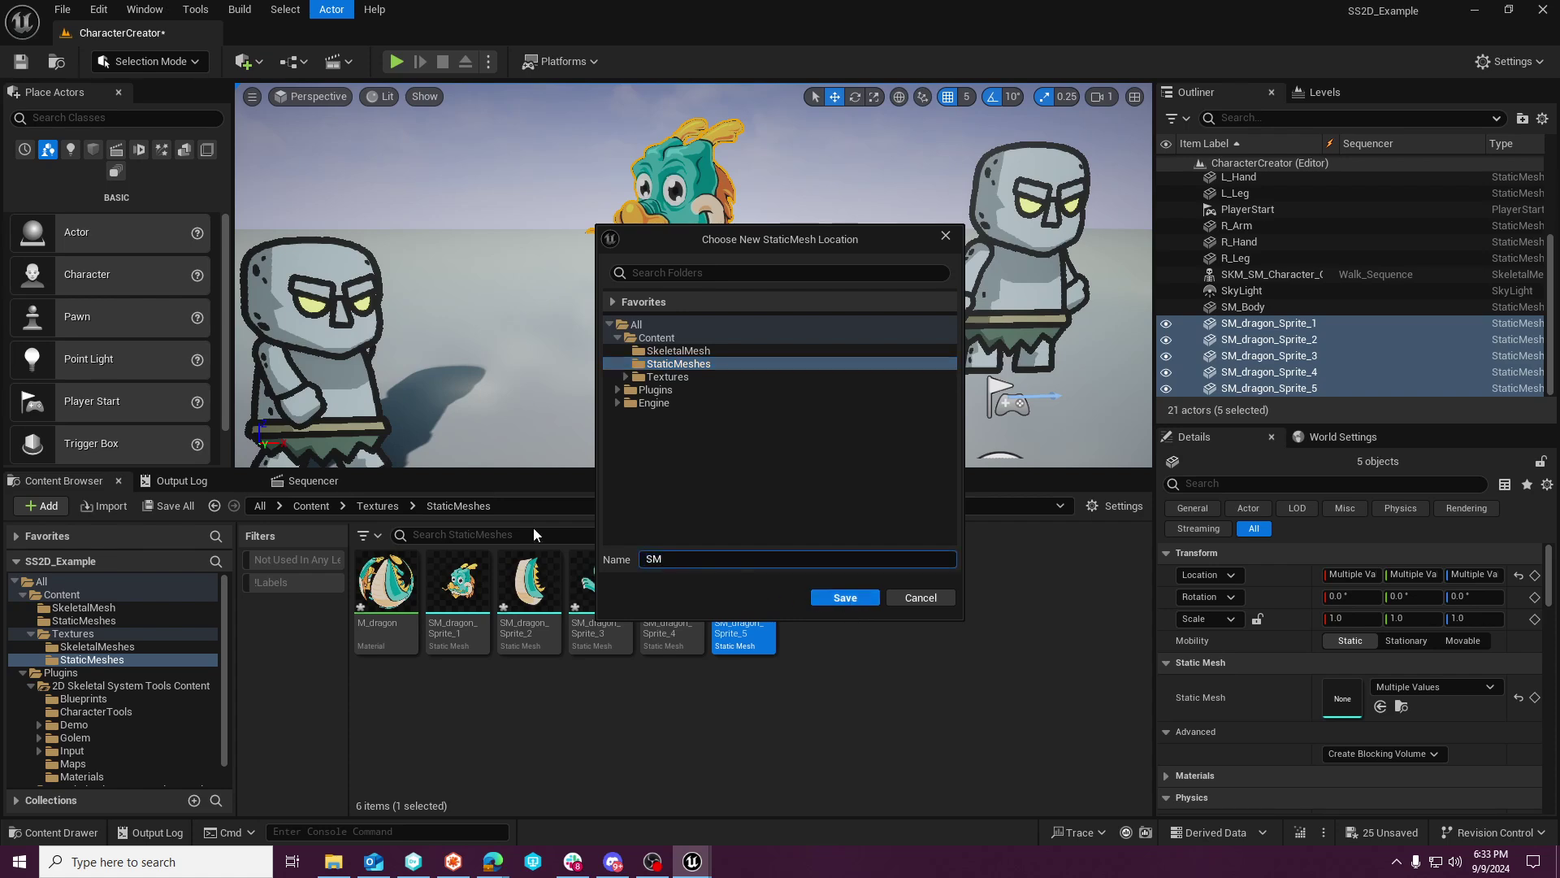
pyautogui.write('_Dragon')
# Save the merged SM_Dragon mesh, check its M_dragon material slots, then close its editor.
pyautogui.press('Tab')
pyautogui.click(845, 599)
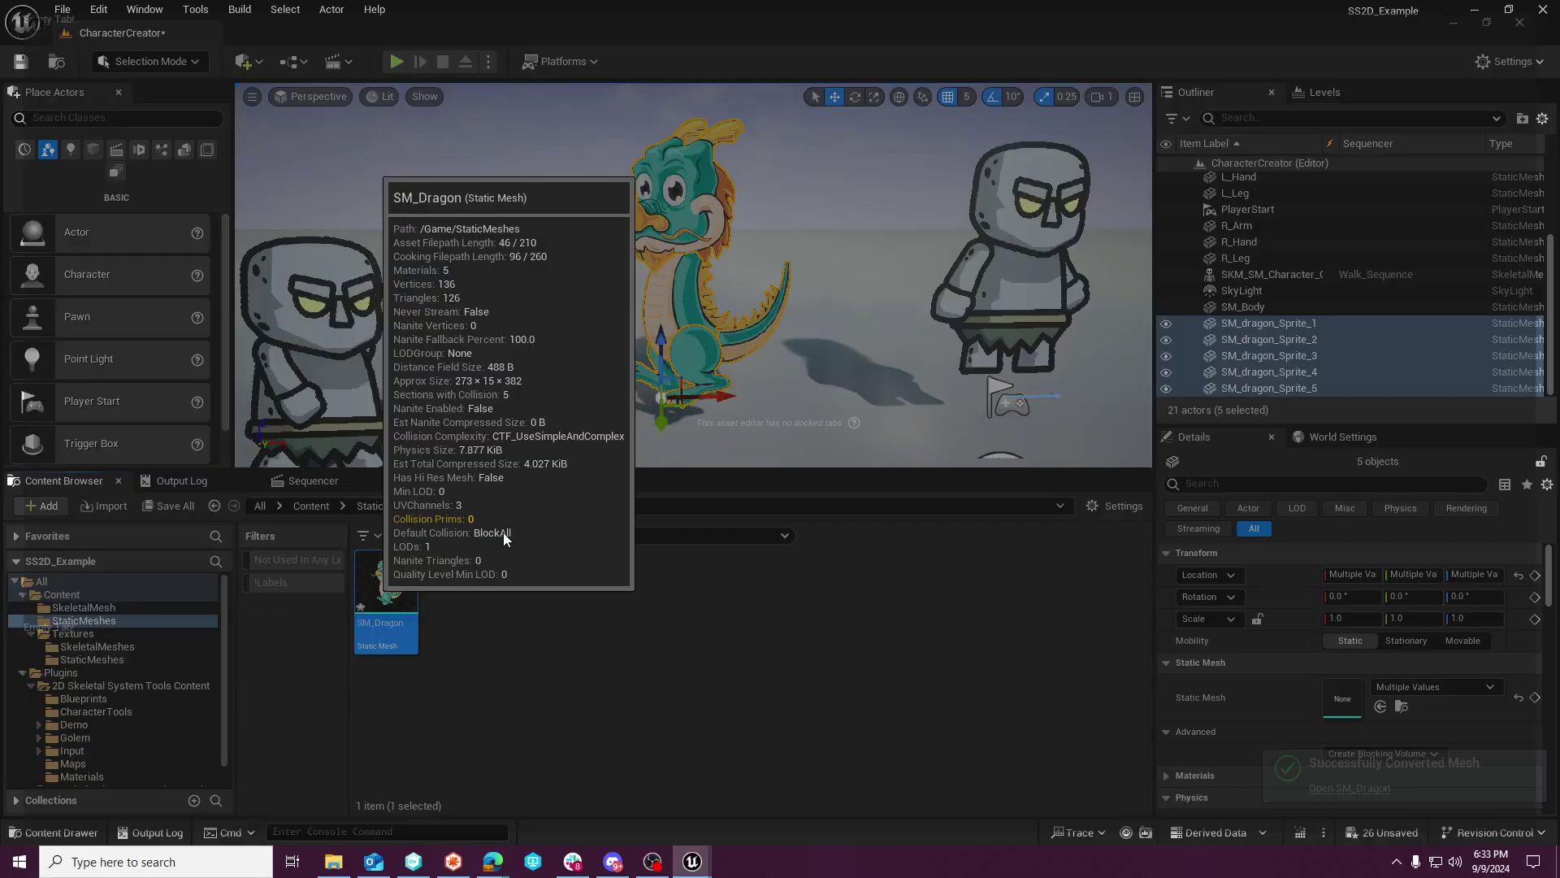
pyautogui.doubleClick(388, 624)
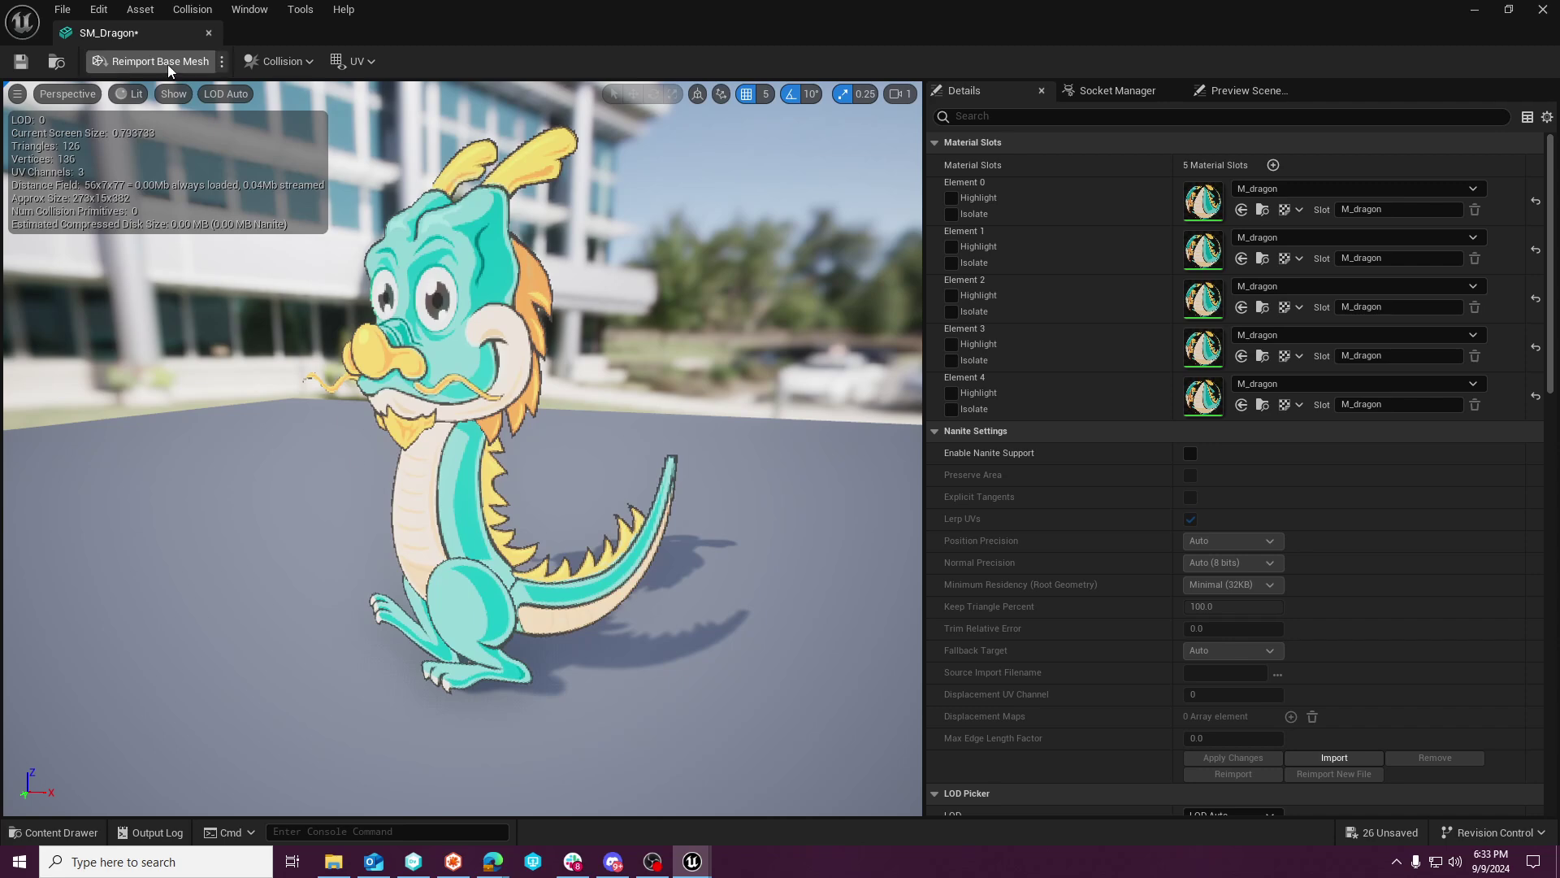
pyautogui.click(209, 32)
# Convert SM_Dragon into the skeletal mesh SKM_Dragon.
pyautogui.rightClick(398, 585)
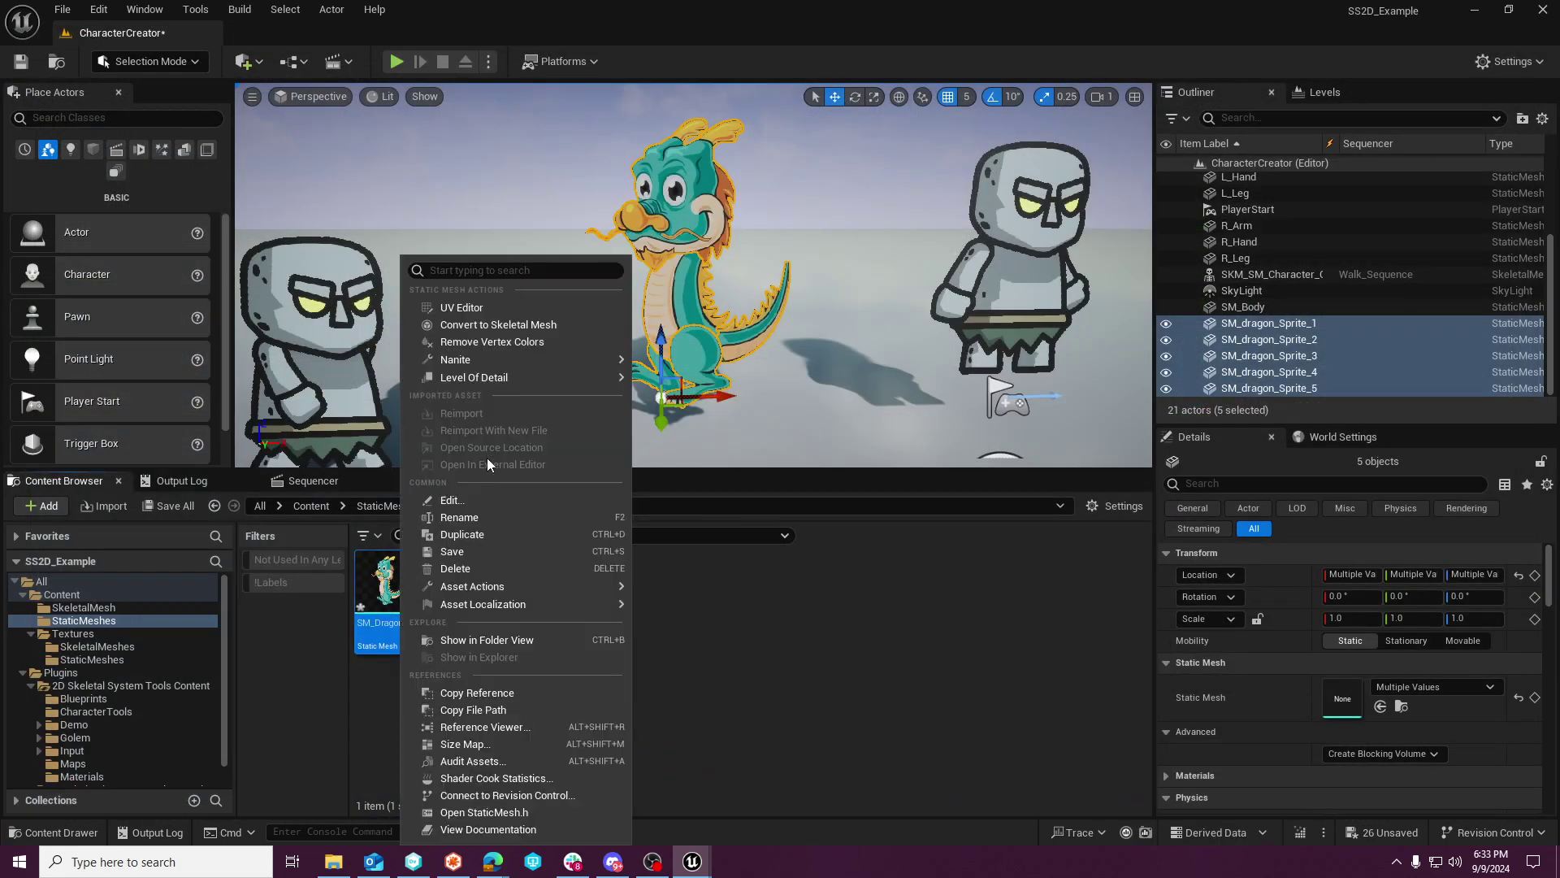
pyautogui.click(528, 324)
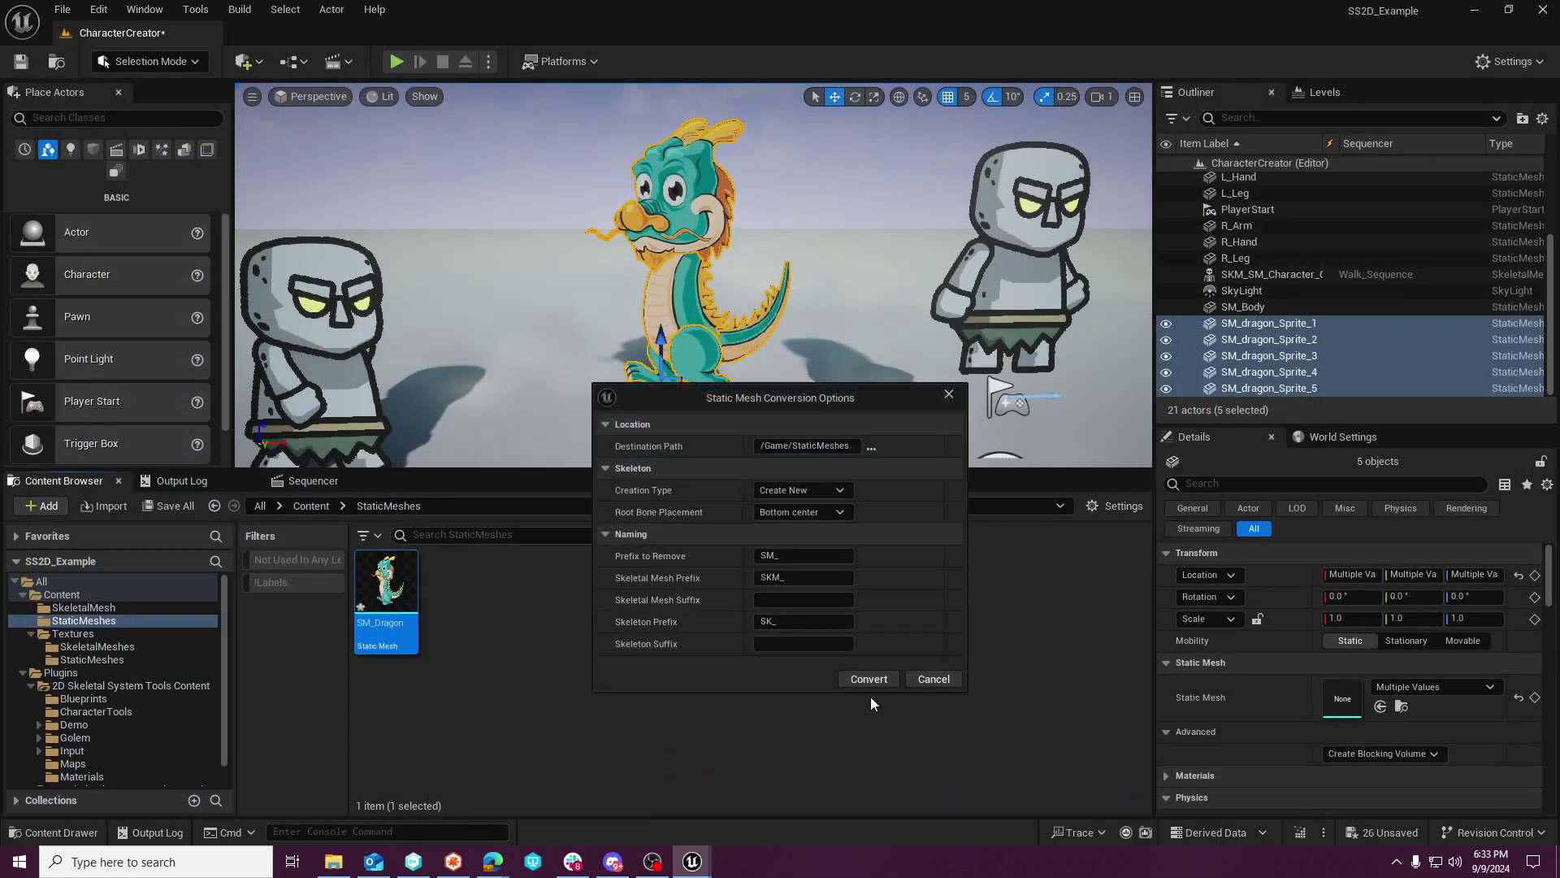
pyautogui.click(884, 675)
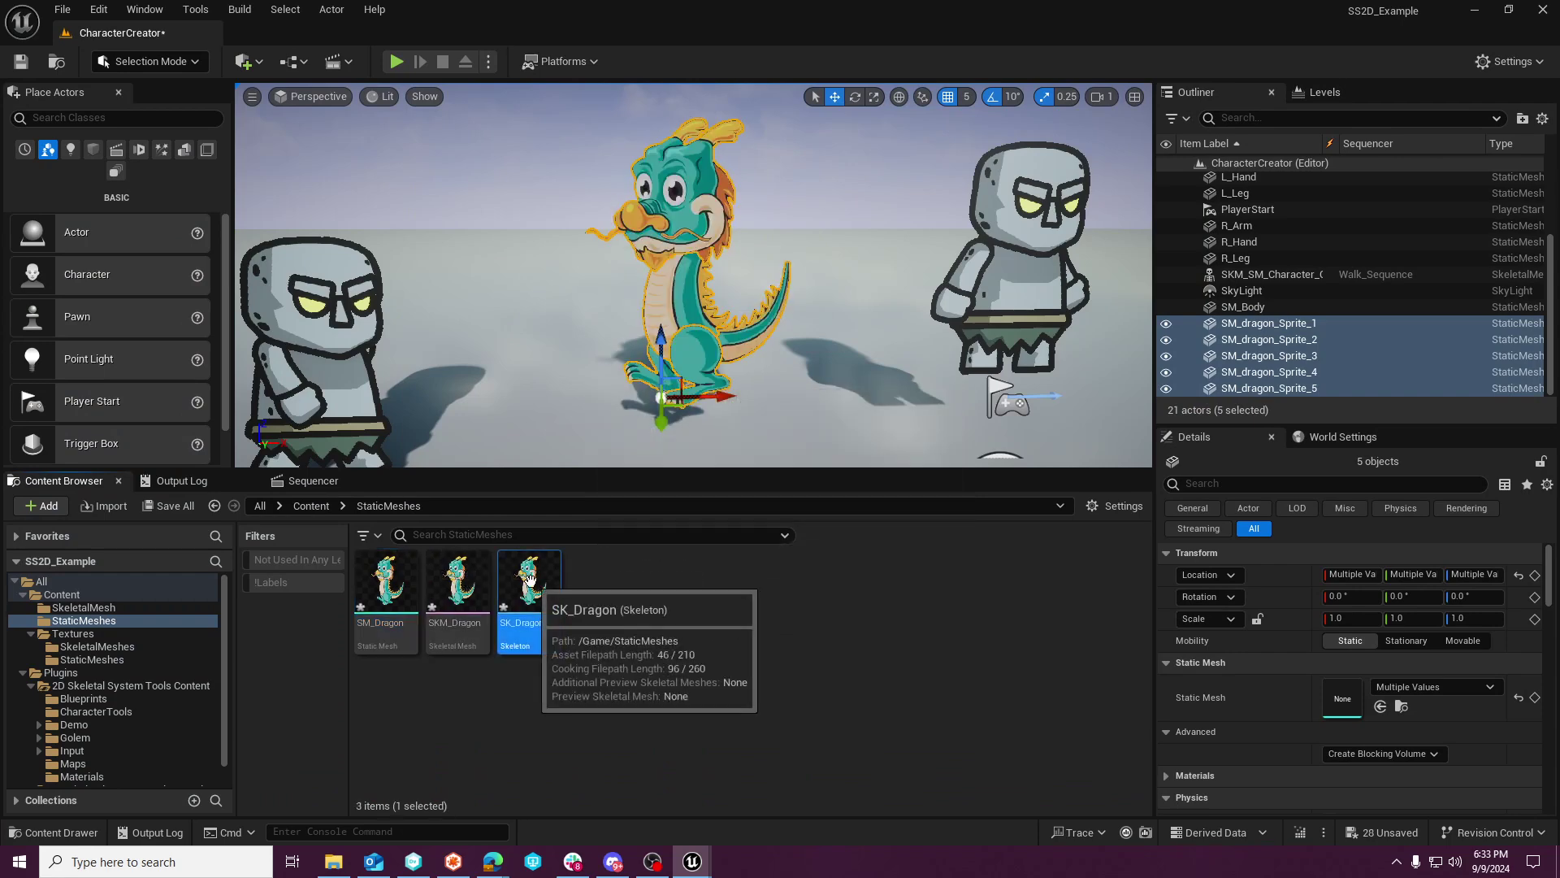
# Open SKM_Dragon in Edit Skeleton mode, ready to add bones.
pyautogui.click(480, 590)
pyautogui.doubleClick(479, 590)
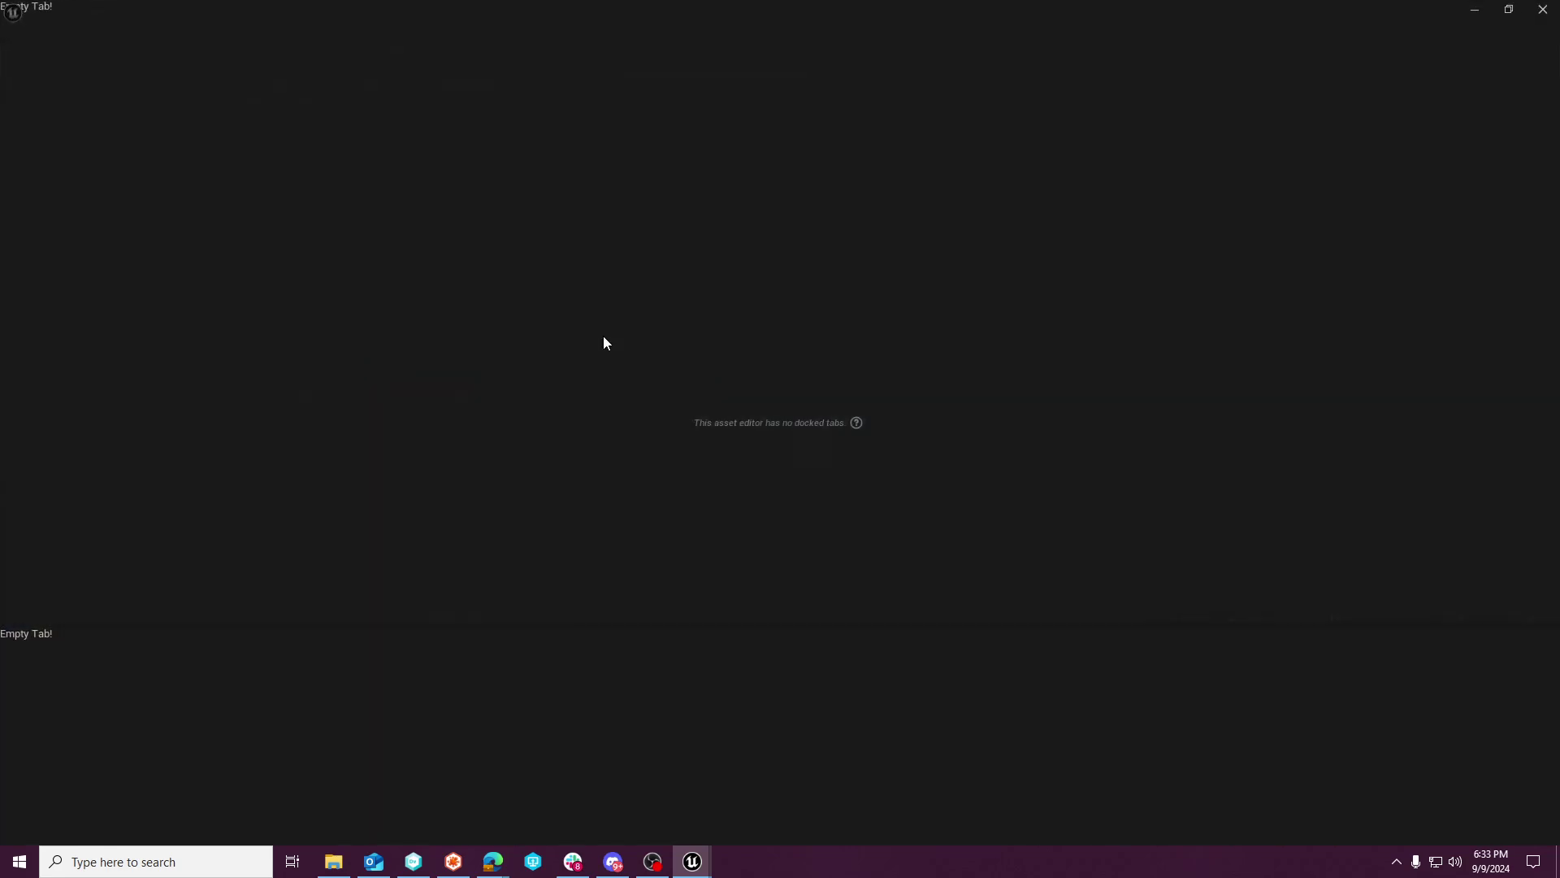
pyautogui.click(23, 116)
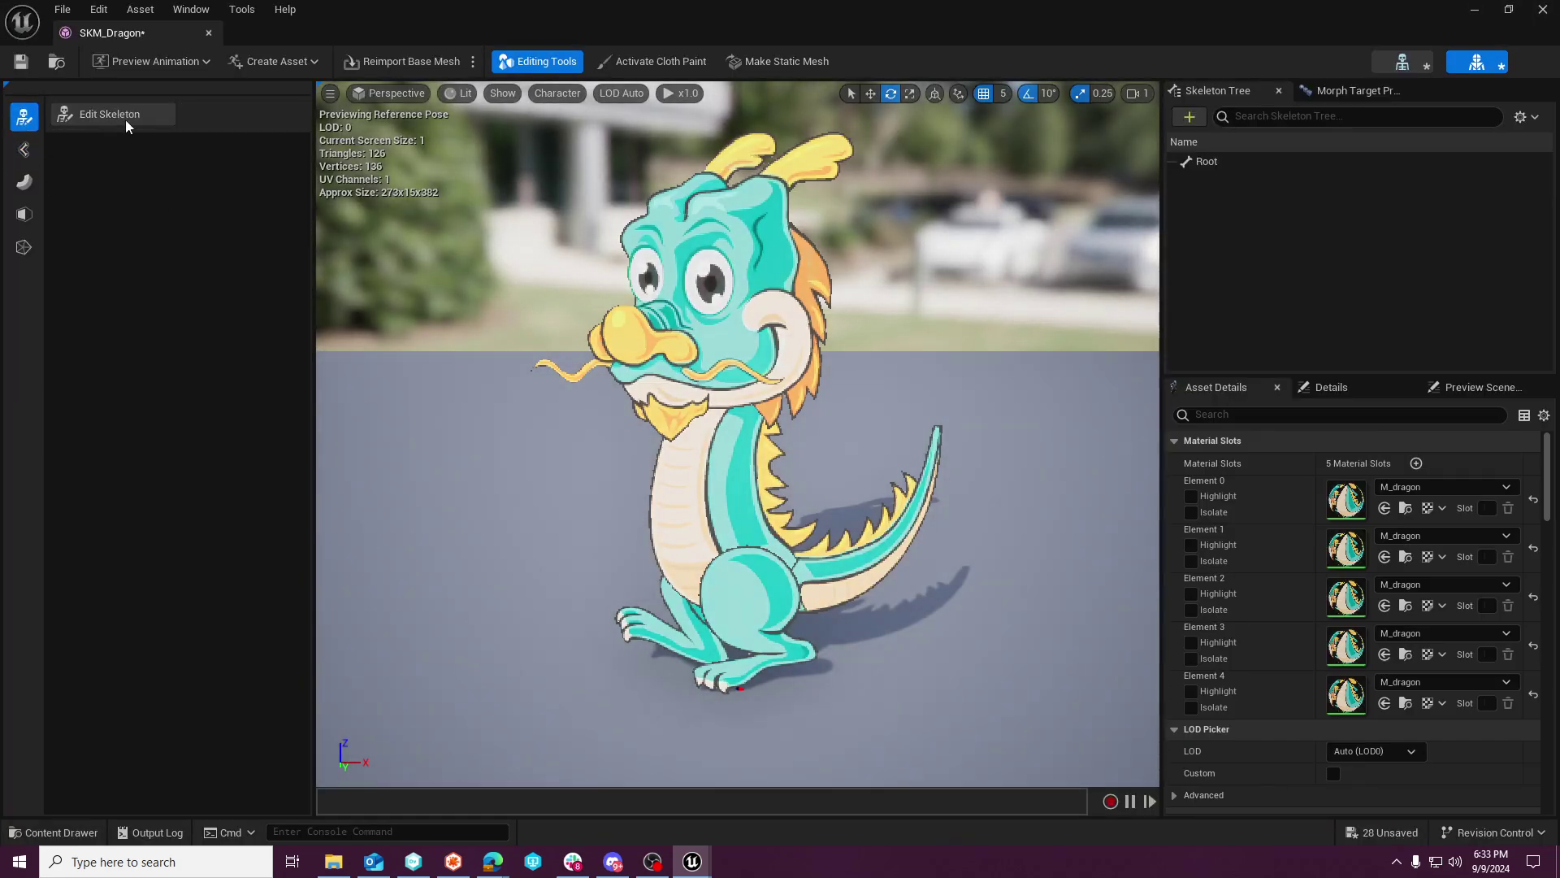
pyautogui.click(113, 113)
pyautogui.click(107, 169)
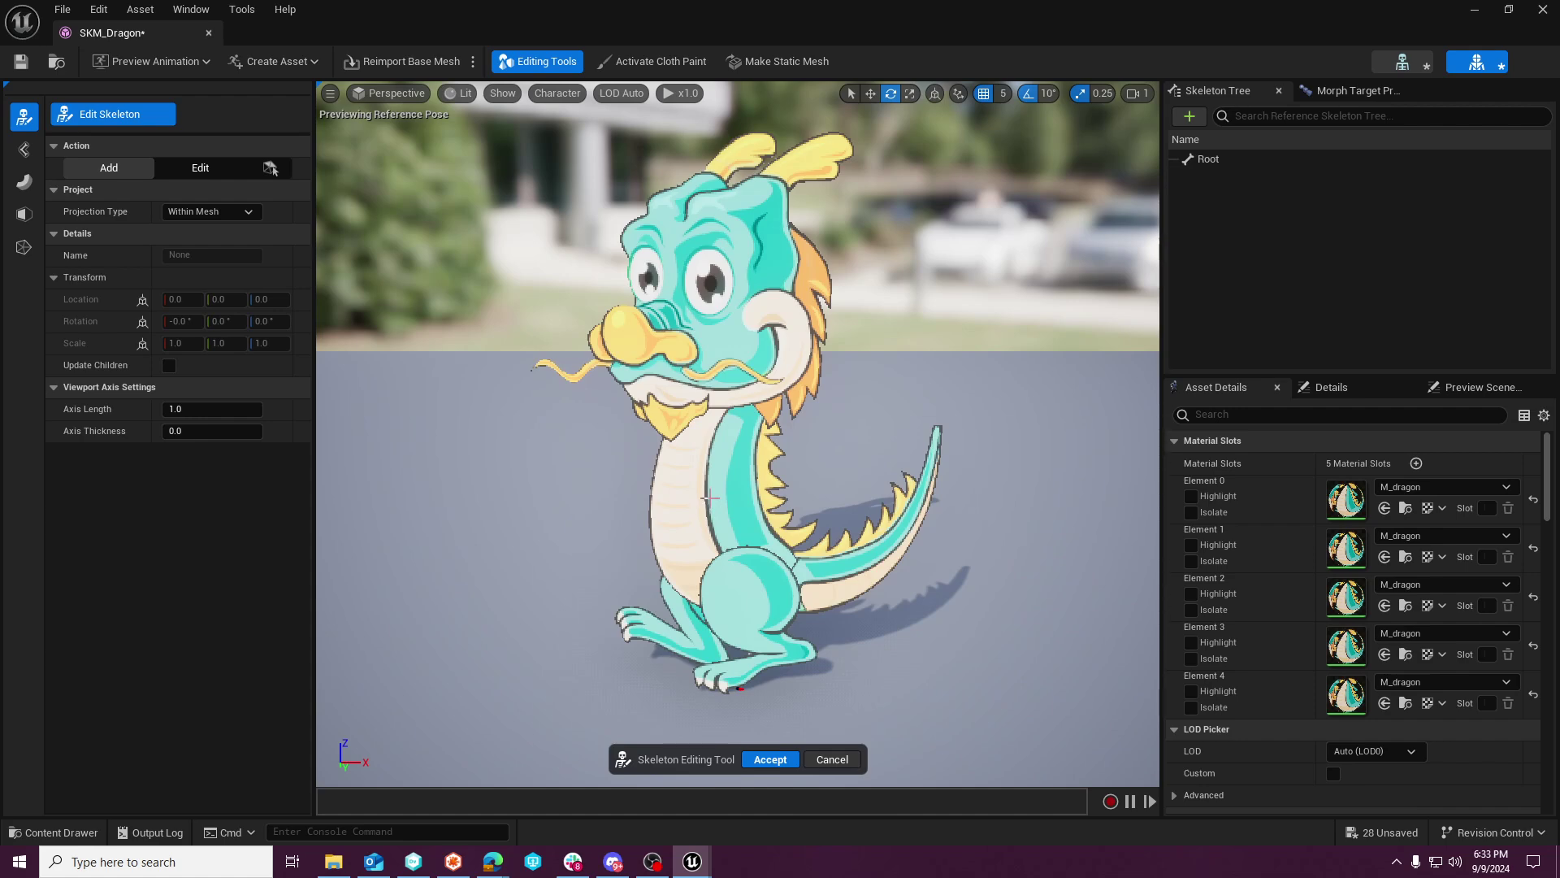
# Add a bone in the dragon's body and name it Body.
pyautogui.click(709, 498)
pyautogui.doubleClick(1210, 175)
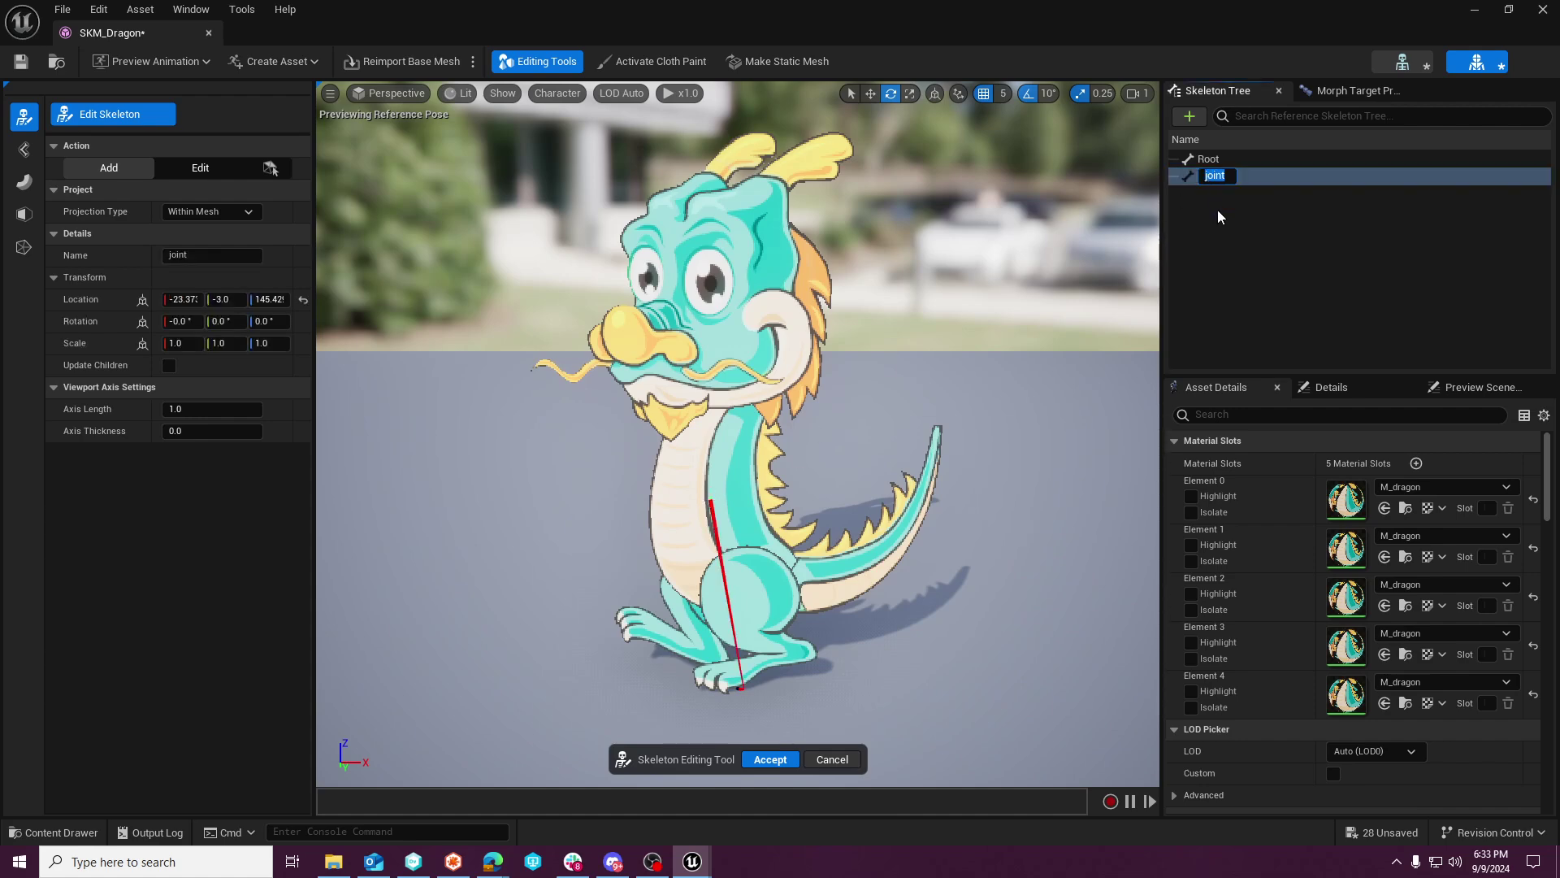
pyautogui.write('Body')
pyautogui.press('Return')
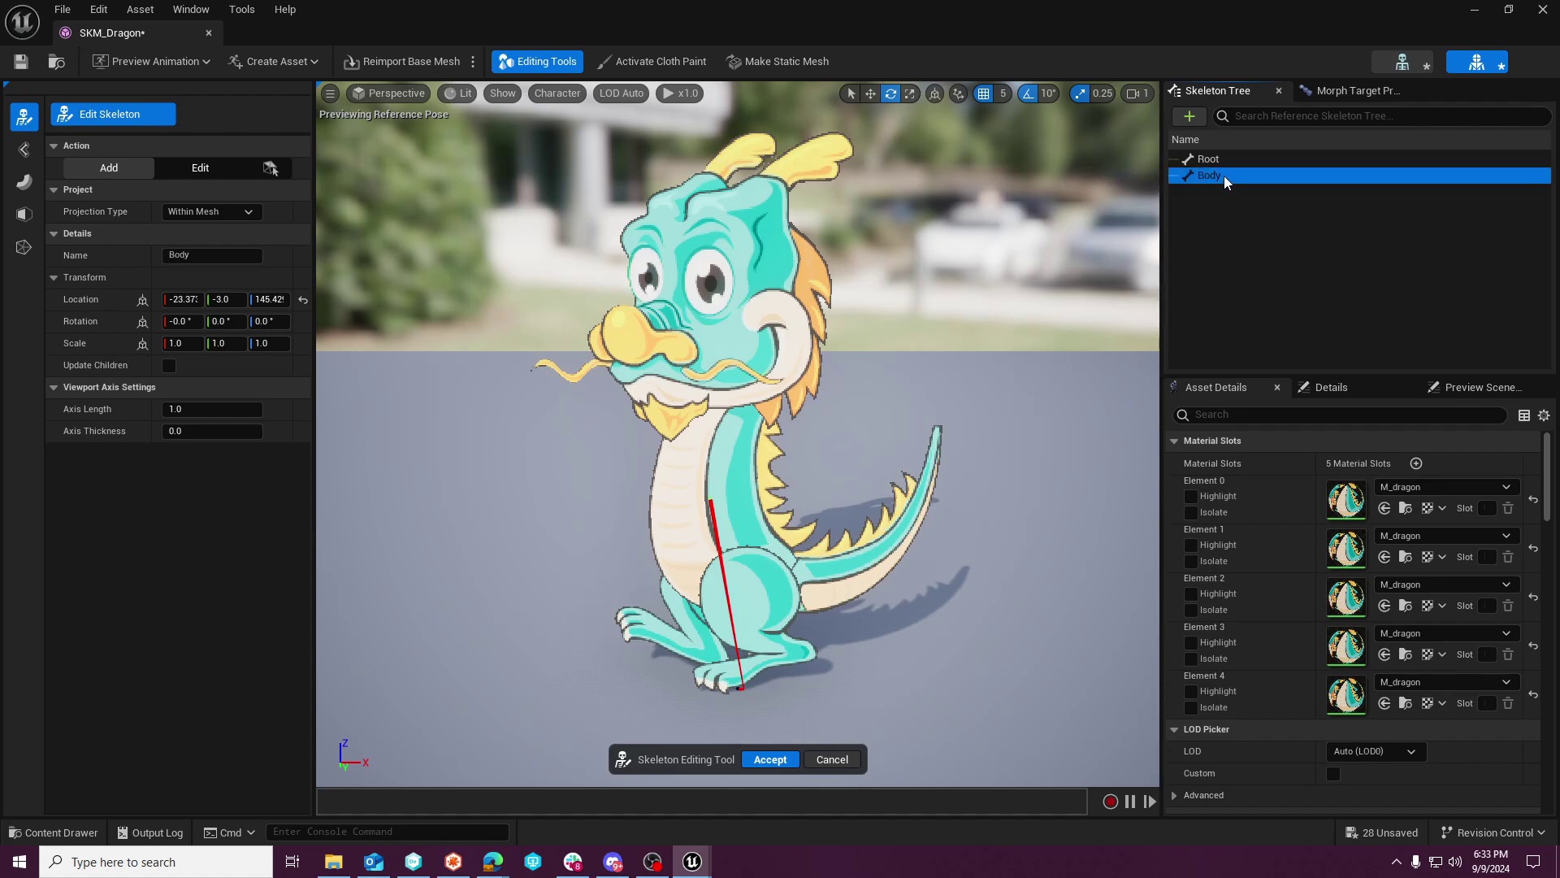
pyautogui.rightClick(1227, 181)
pyautogui.click(1199, 216)
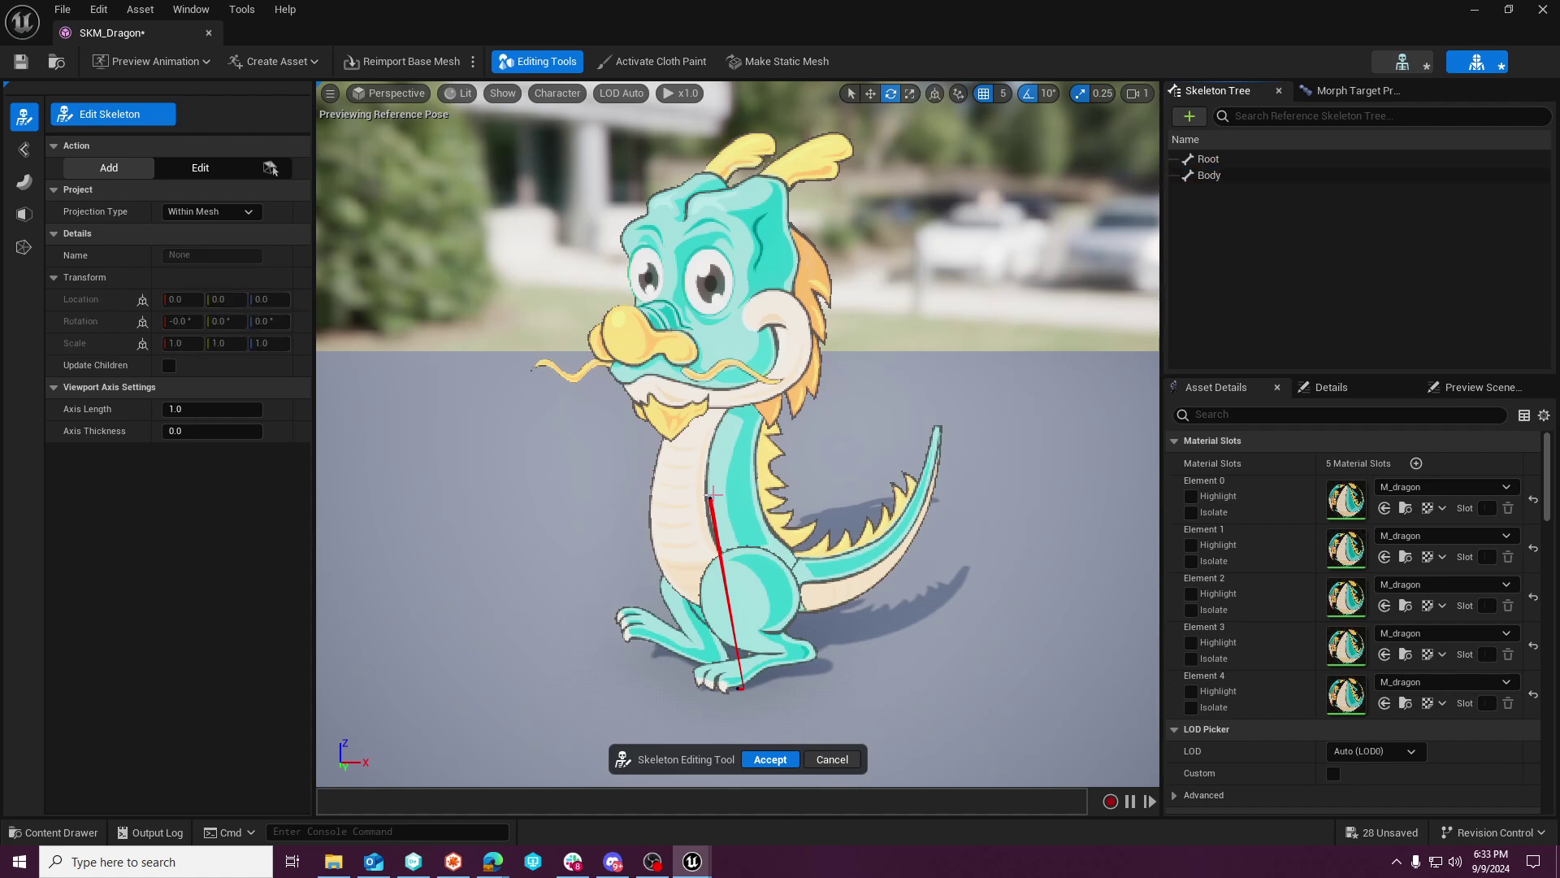
# Add a Leg_L bone under Body in the leg.
pyautogui.click(1210, 175)
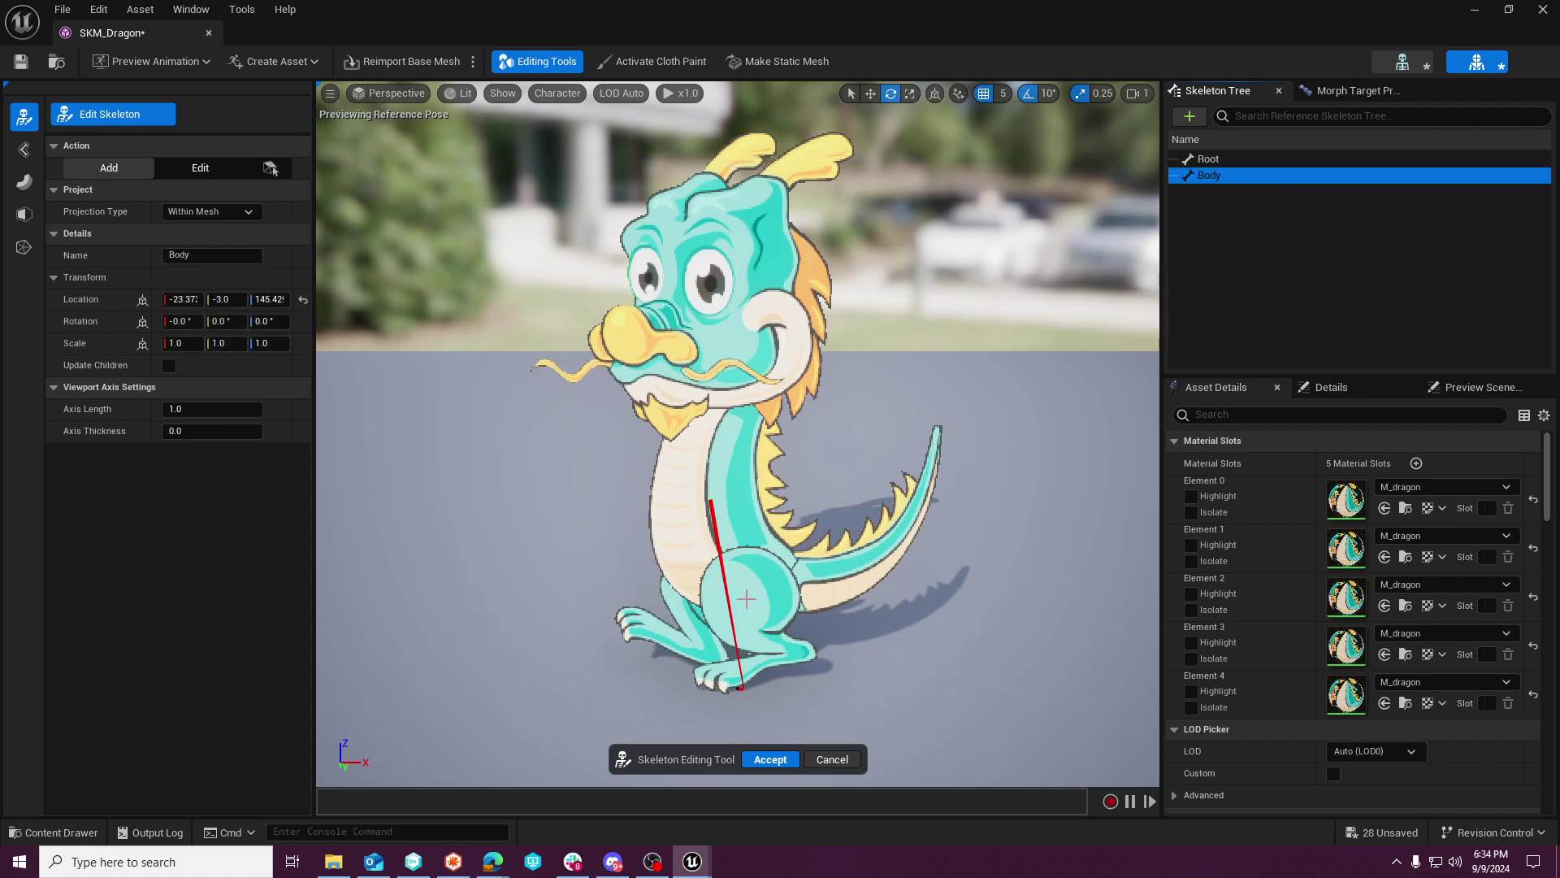
pyautogui.click(746, 598)
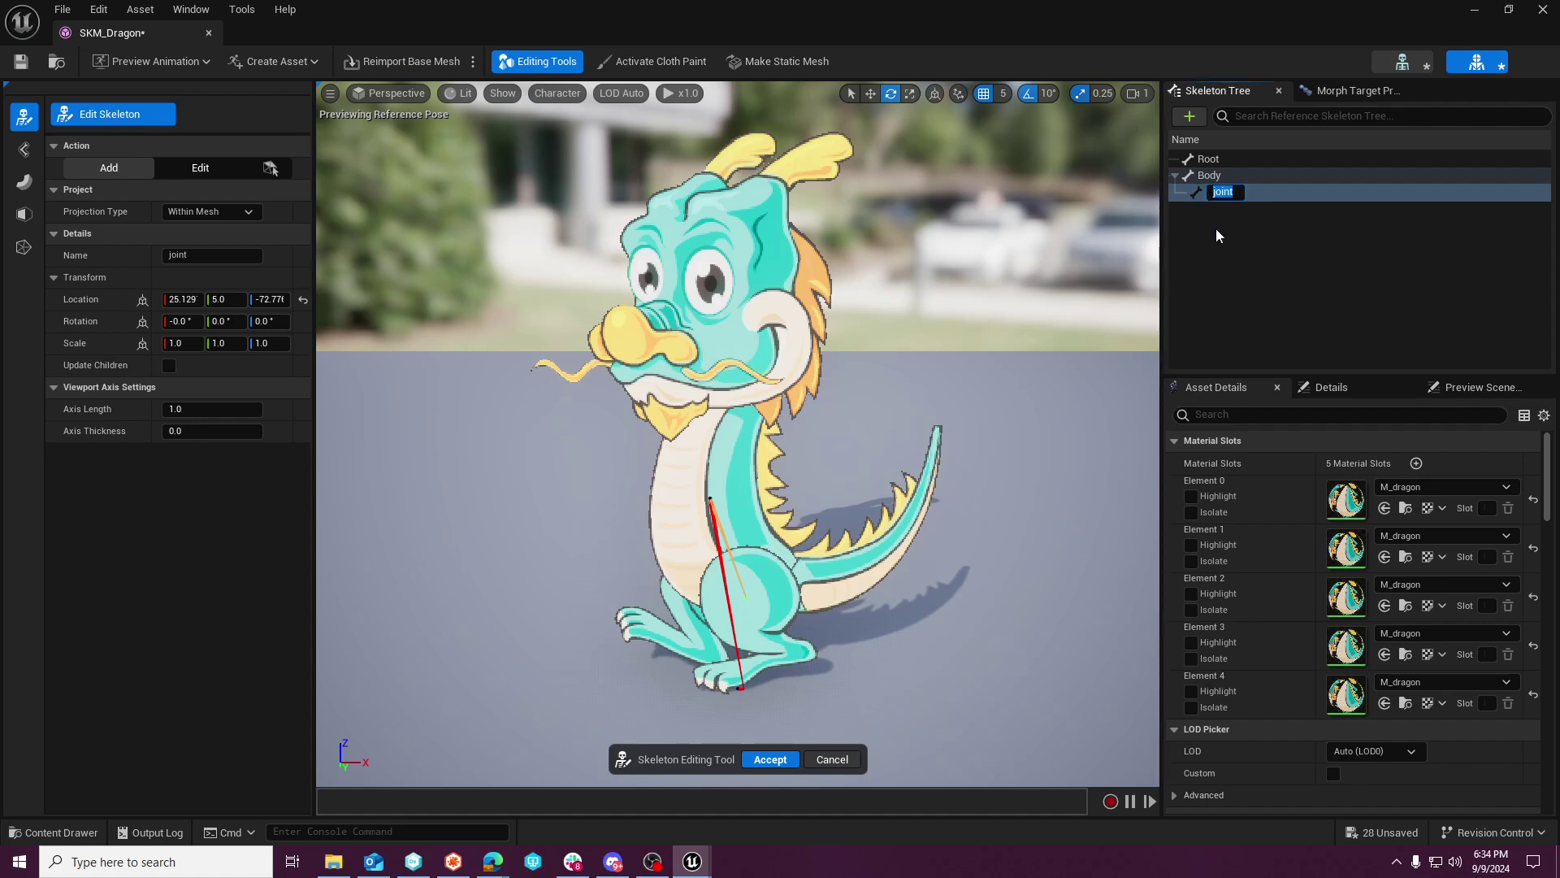
pyautogui.write('Leg_L')
pyautogui.press('Return')
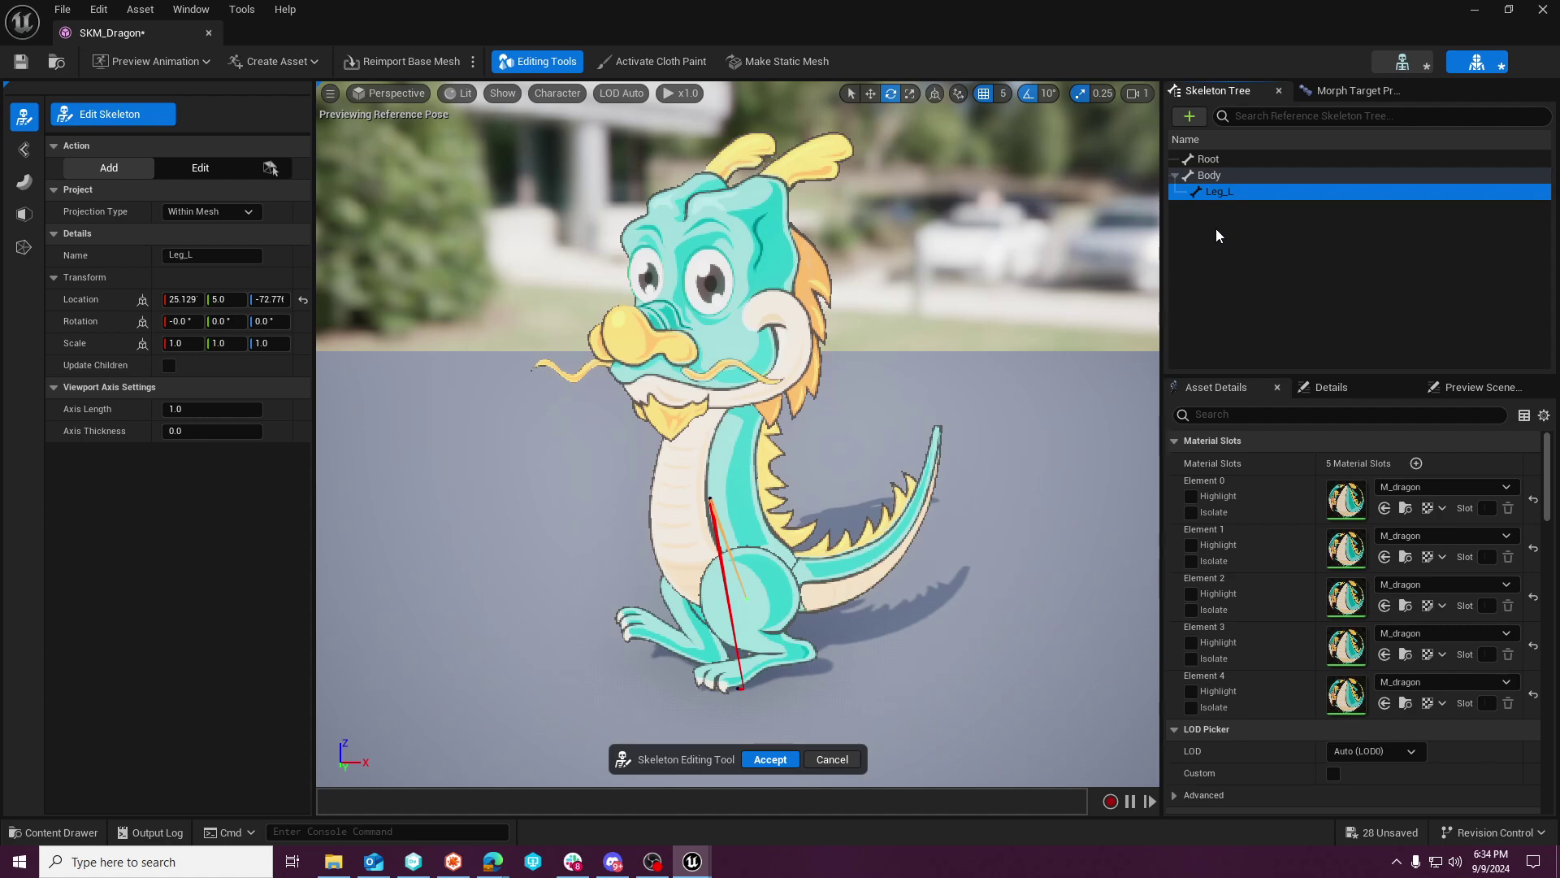
# Add a second leg bone under Body, name it Leg_r, then edit its name ending.
pyautogui.click(1195, 179)
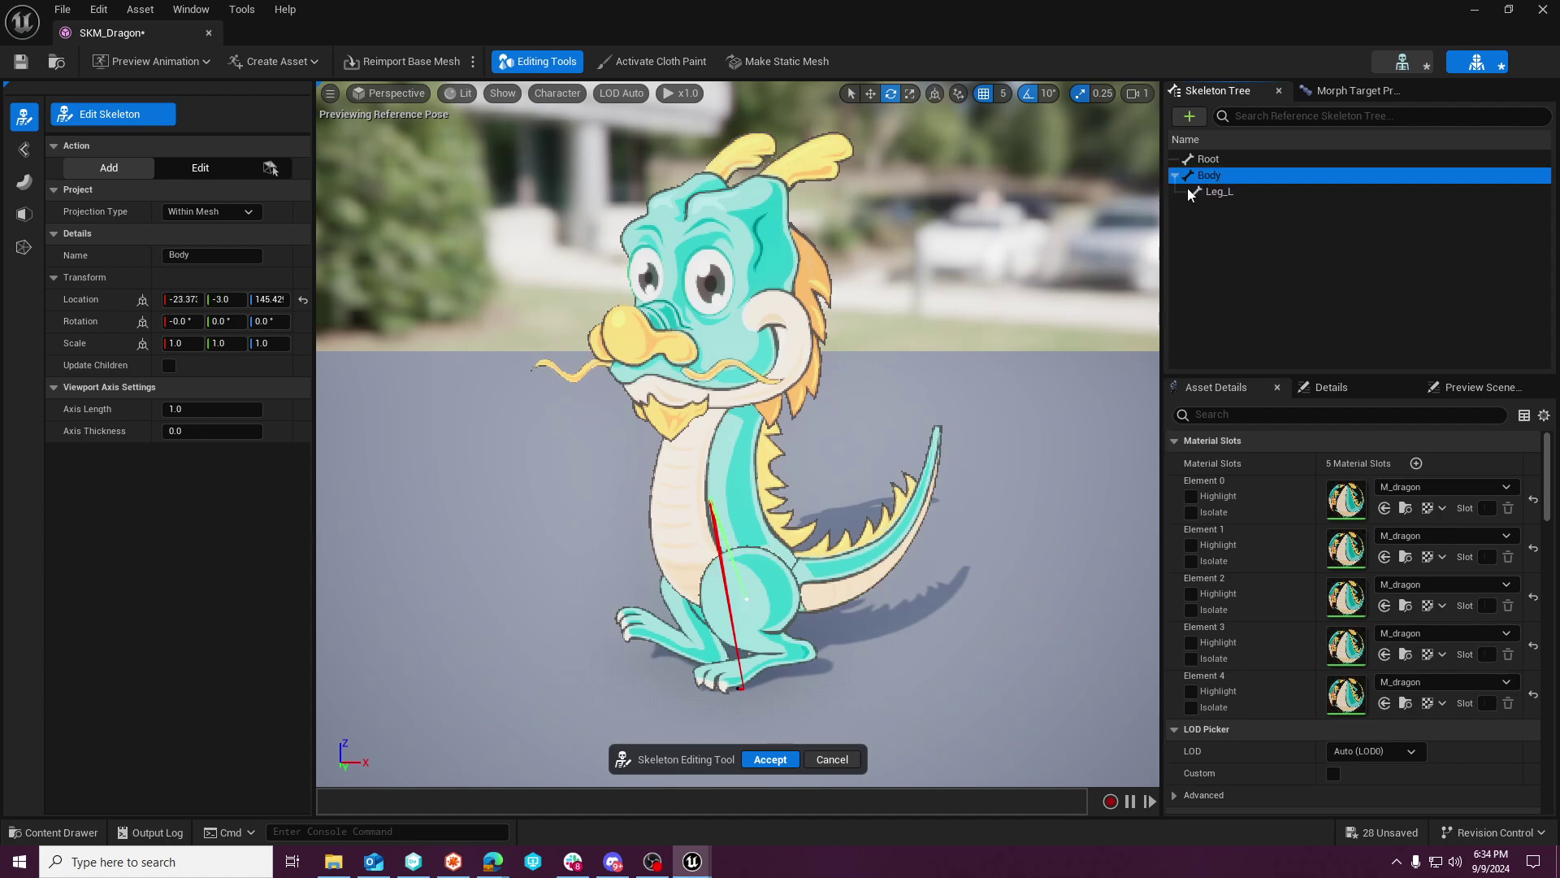
pyautogui.click(691, 586)
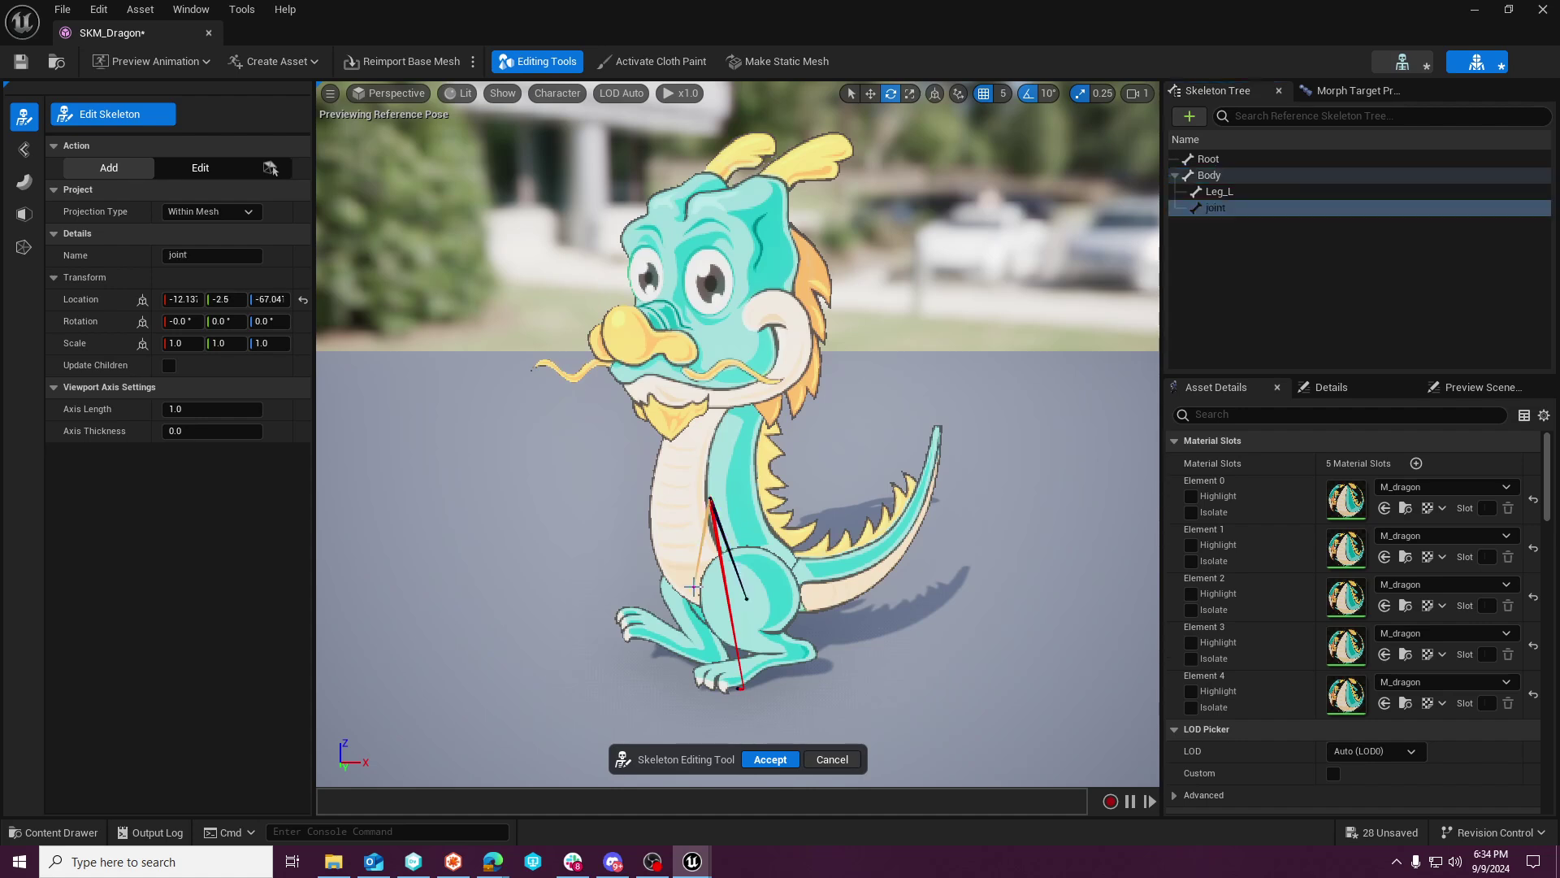
pyautogui.doubleClick(1219, 208)
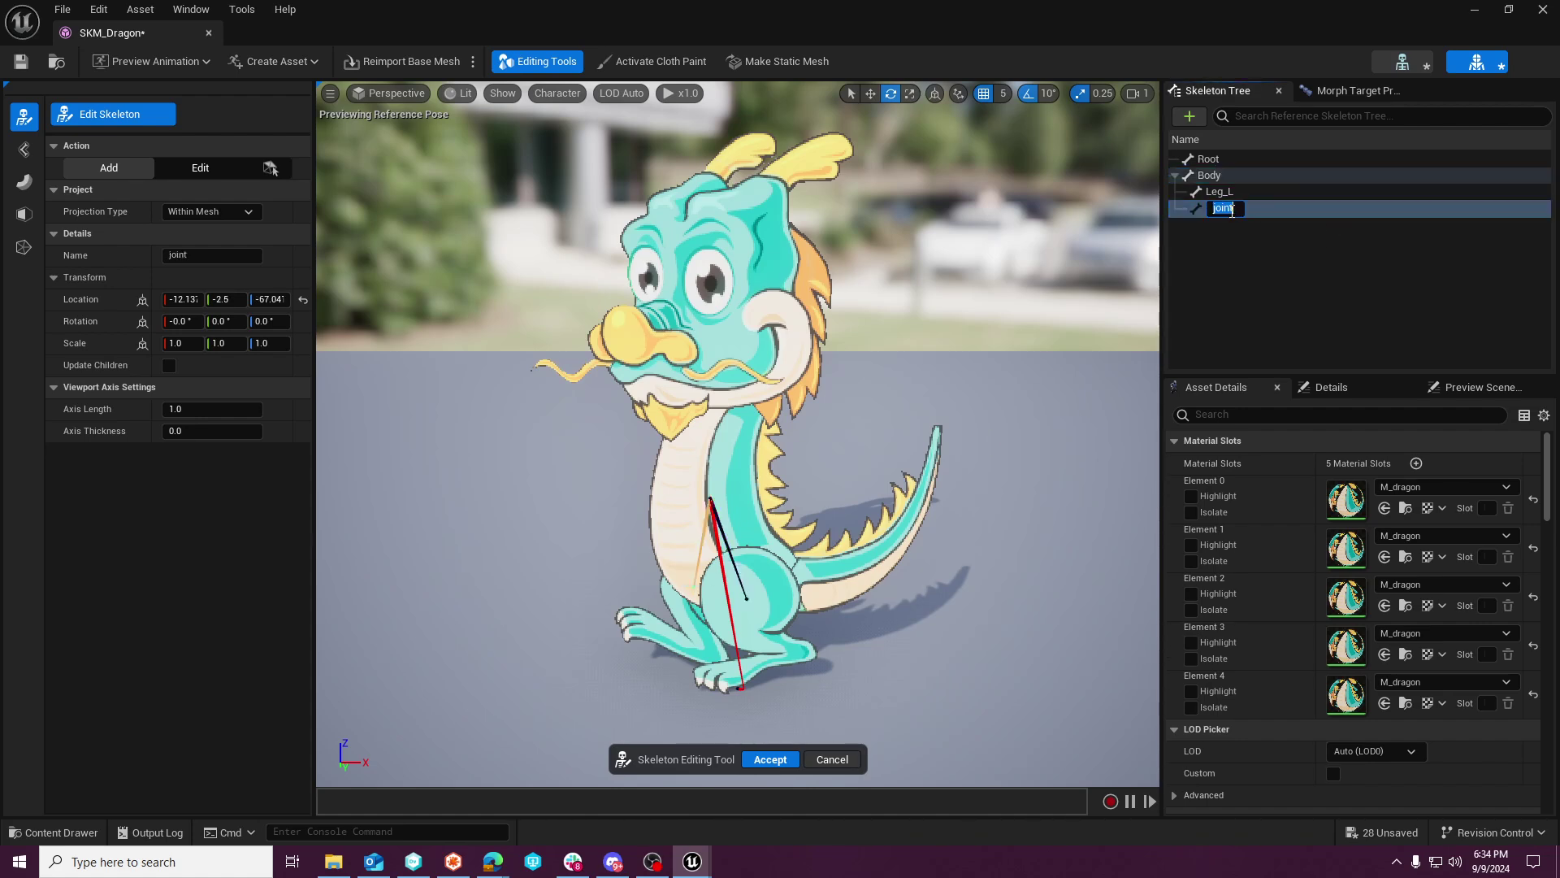
pyautogui.write('Leg_r')
pyautogui.press('Return')
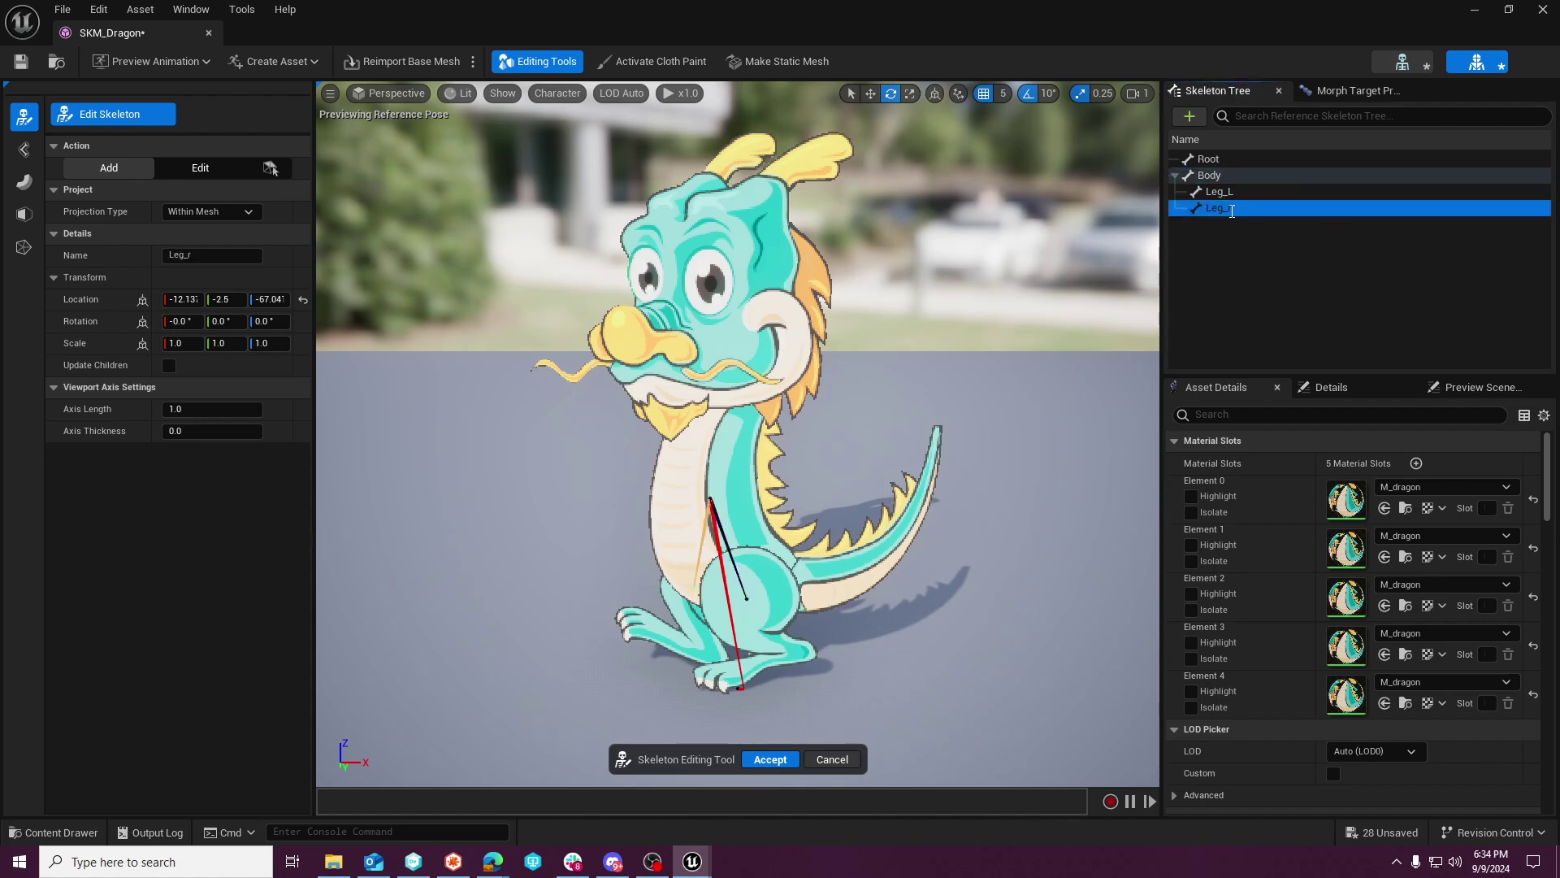
pyautogui.doubleClick(1262, 210)
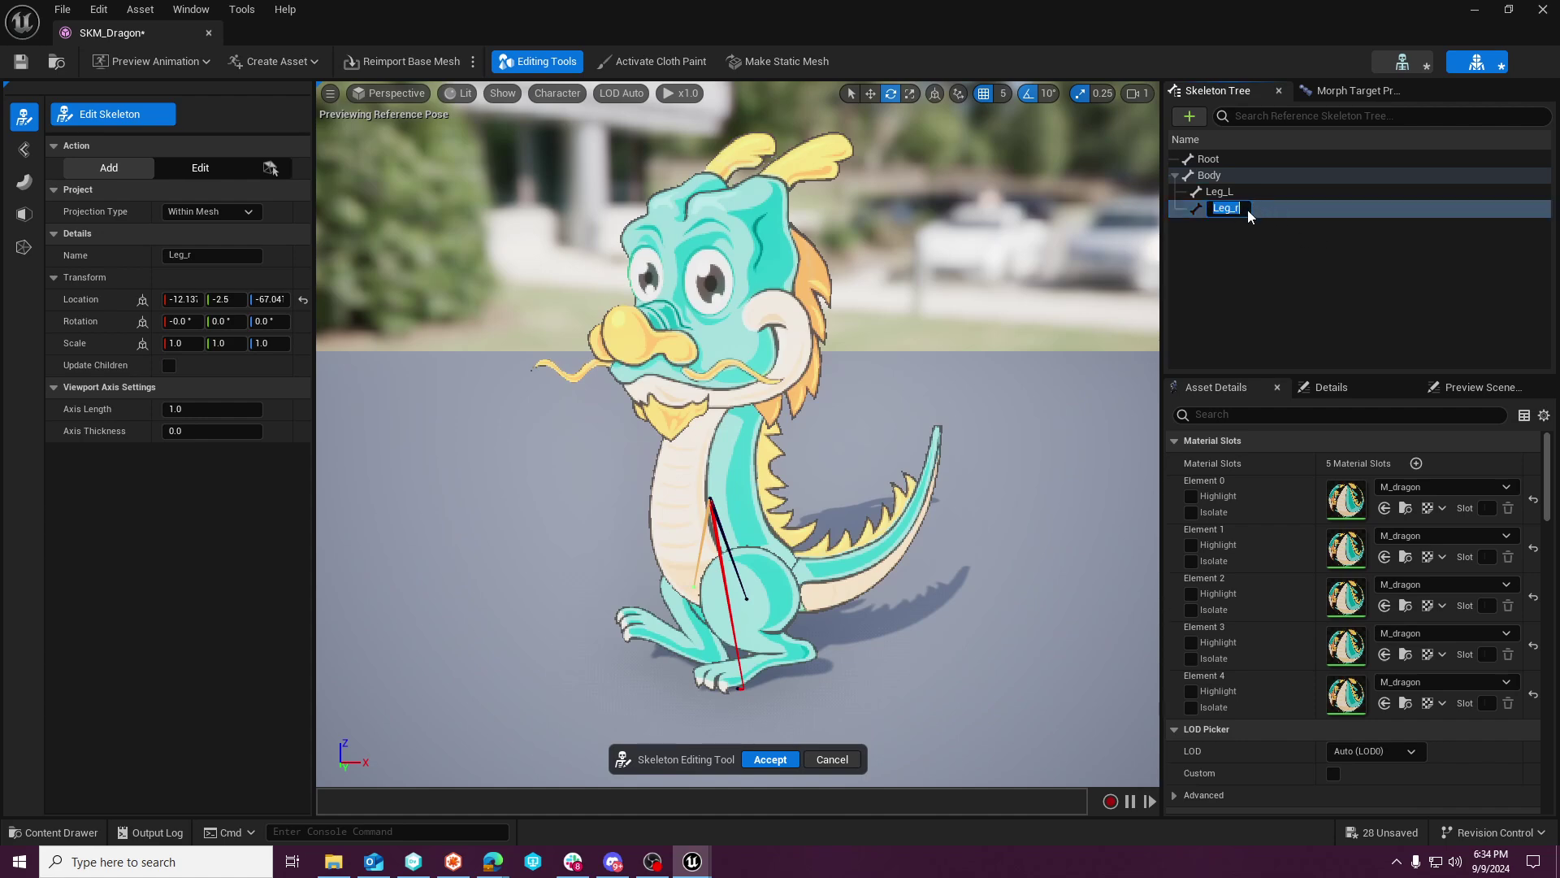
pyautogui.click(1249, 214)
pyautogui.press('BackSpace')
pyautogui.press('Return')
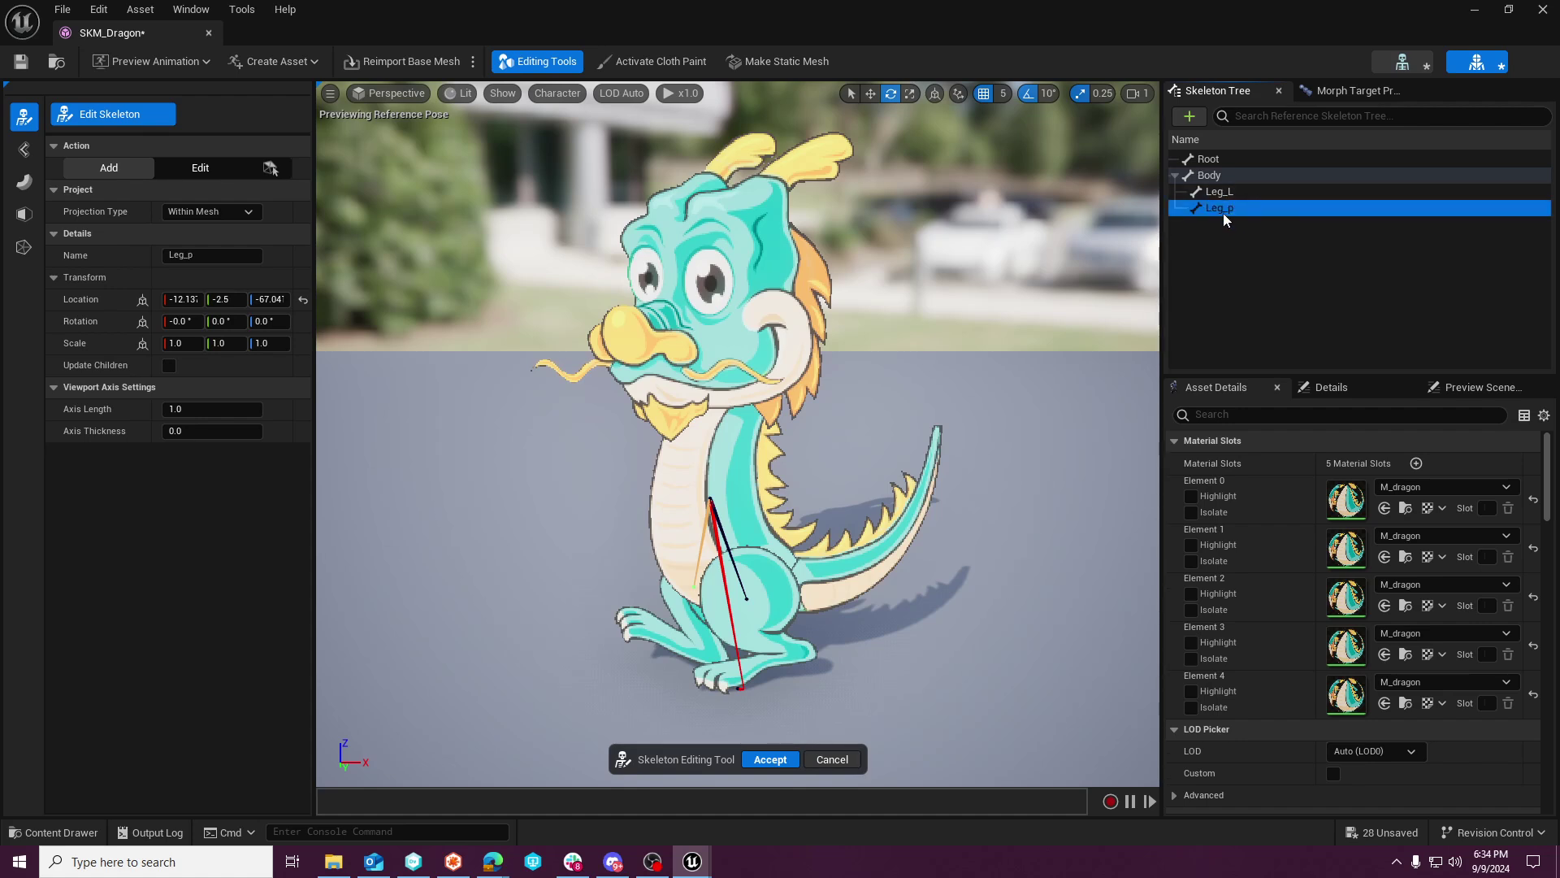
# Remove the misnamed Leg_p bone and add a Leg_R bone under Body.
pyautogui.rightClick(1224, 214)
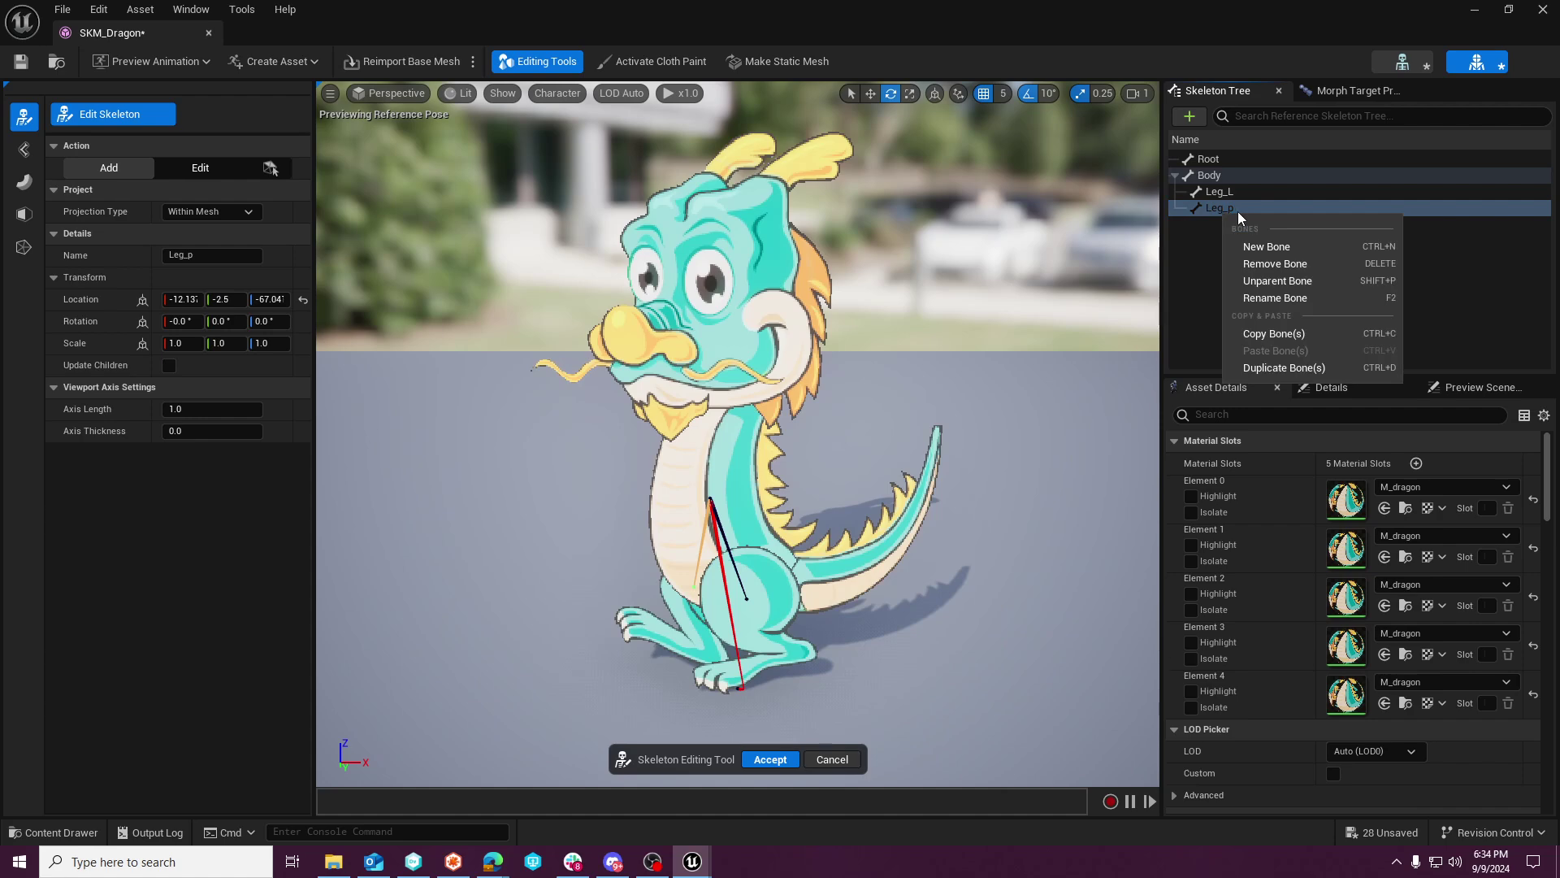
pyautogui.click(1268, 264)
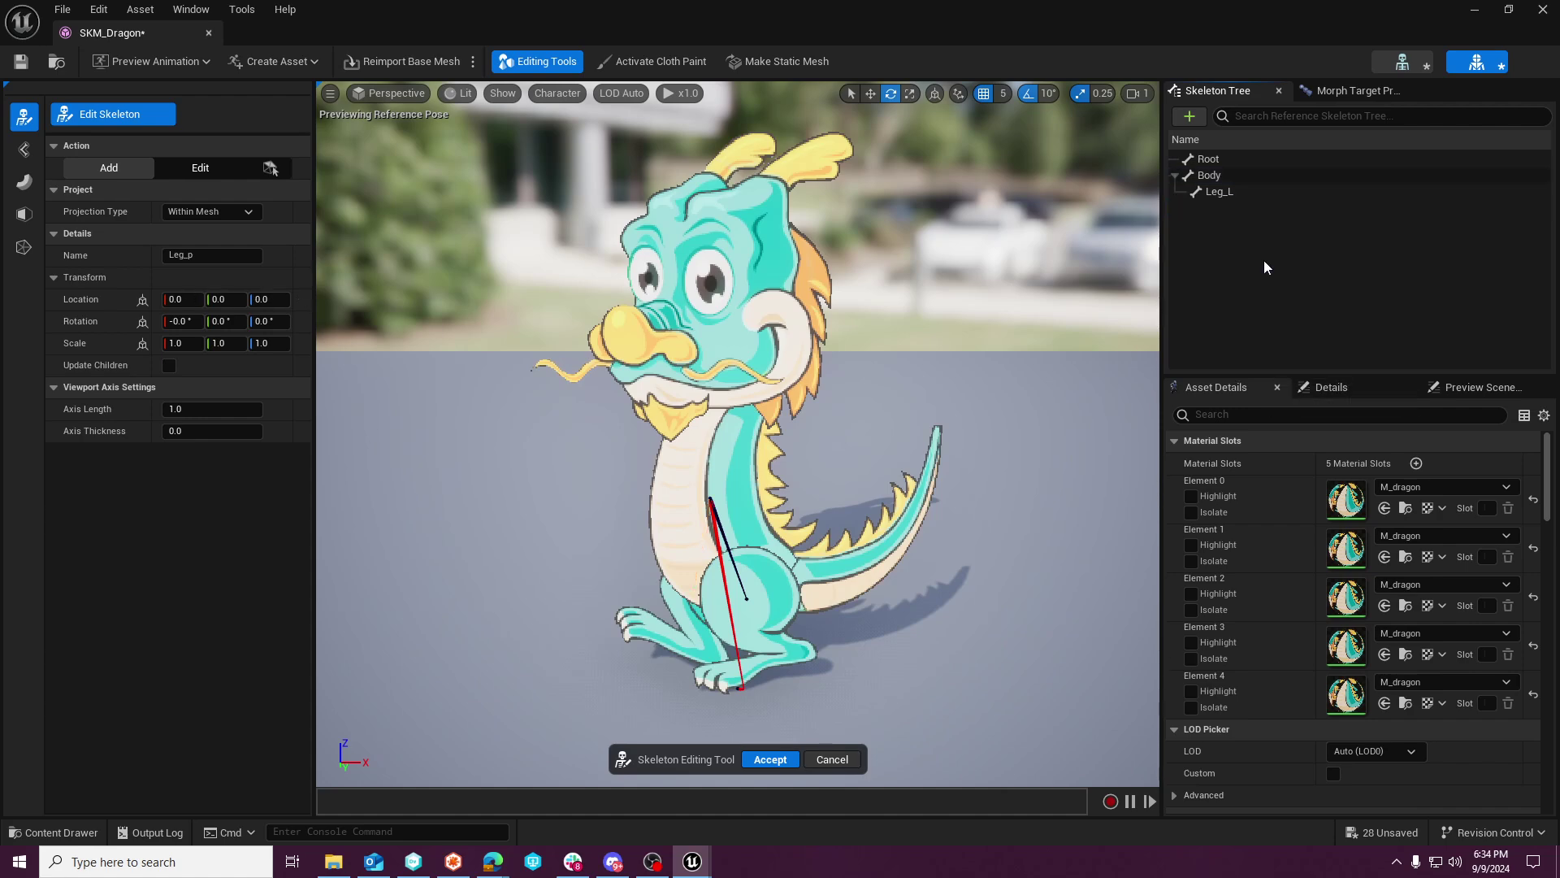
pyautogui.click(1210, 176)
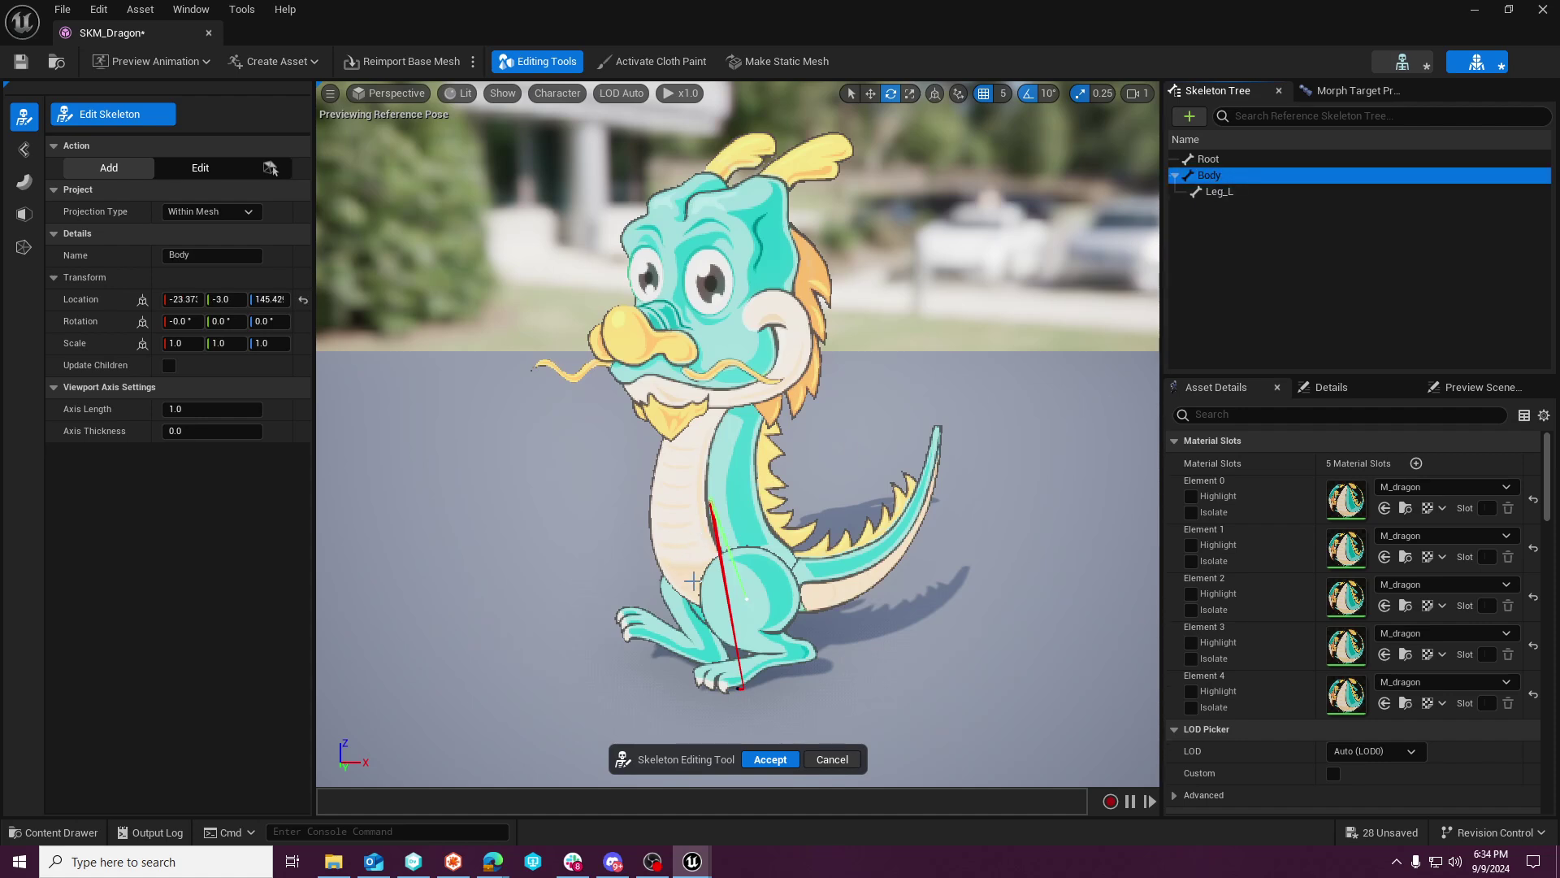
pyautogui.click(692, 580)
pyautogui.doubleClick(1220, 209)
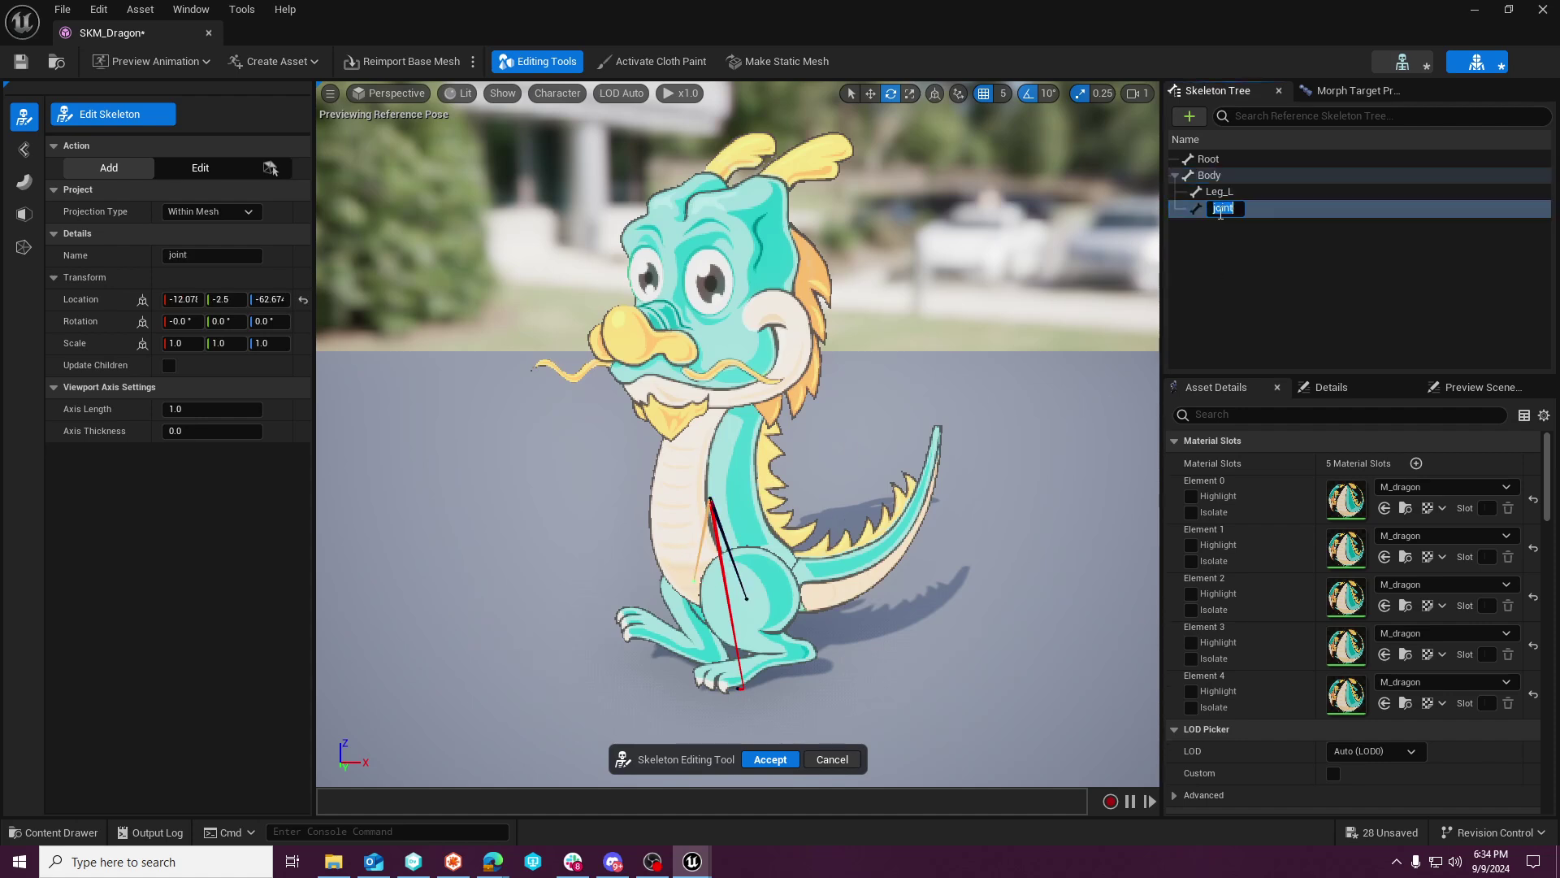
pyautogui.write('Leg_R')
pyautogui.press('Return')
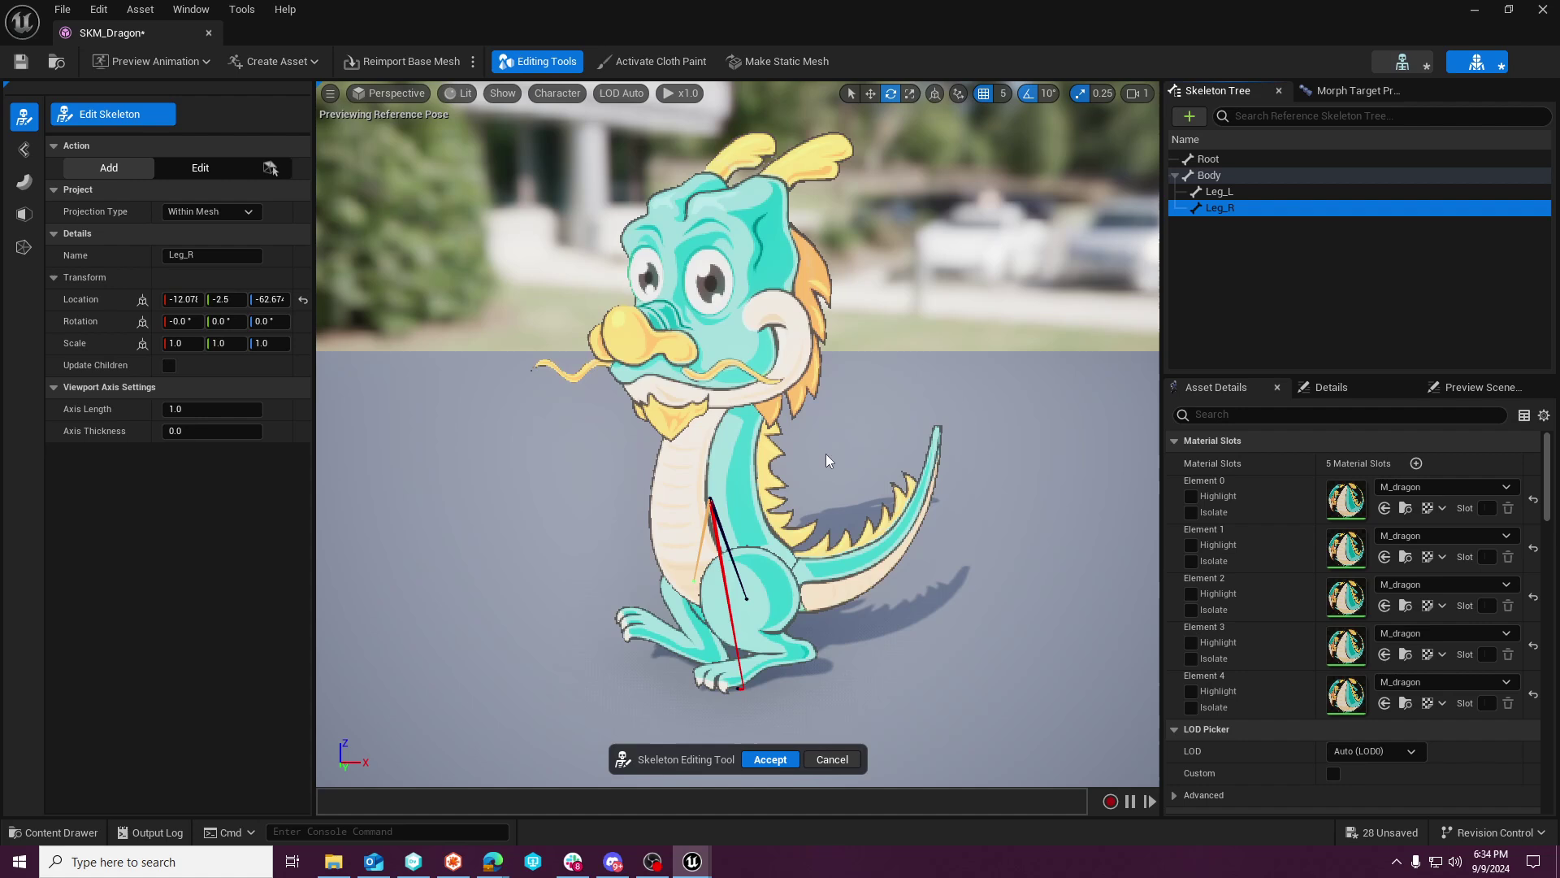
# Add Head and Tail bones under Body and accept the skeleton edits.
pyautogui.click(1209, 175)
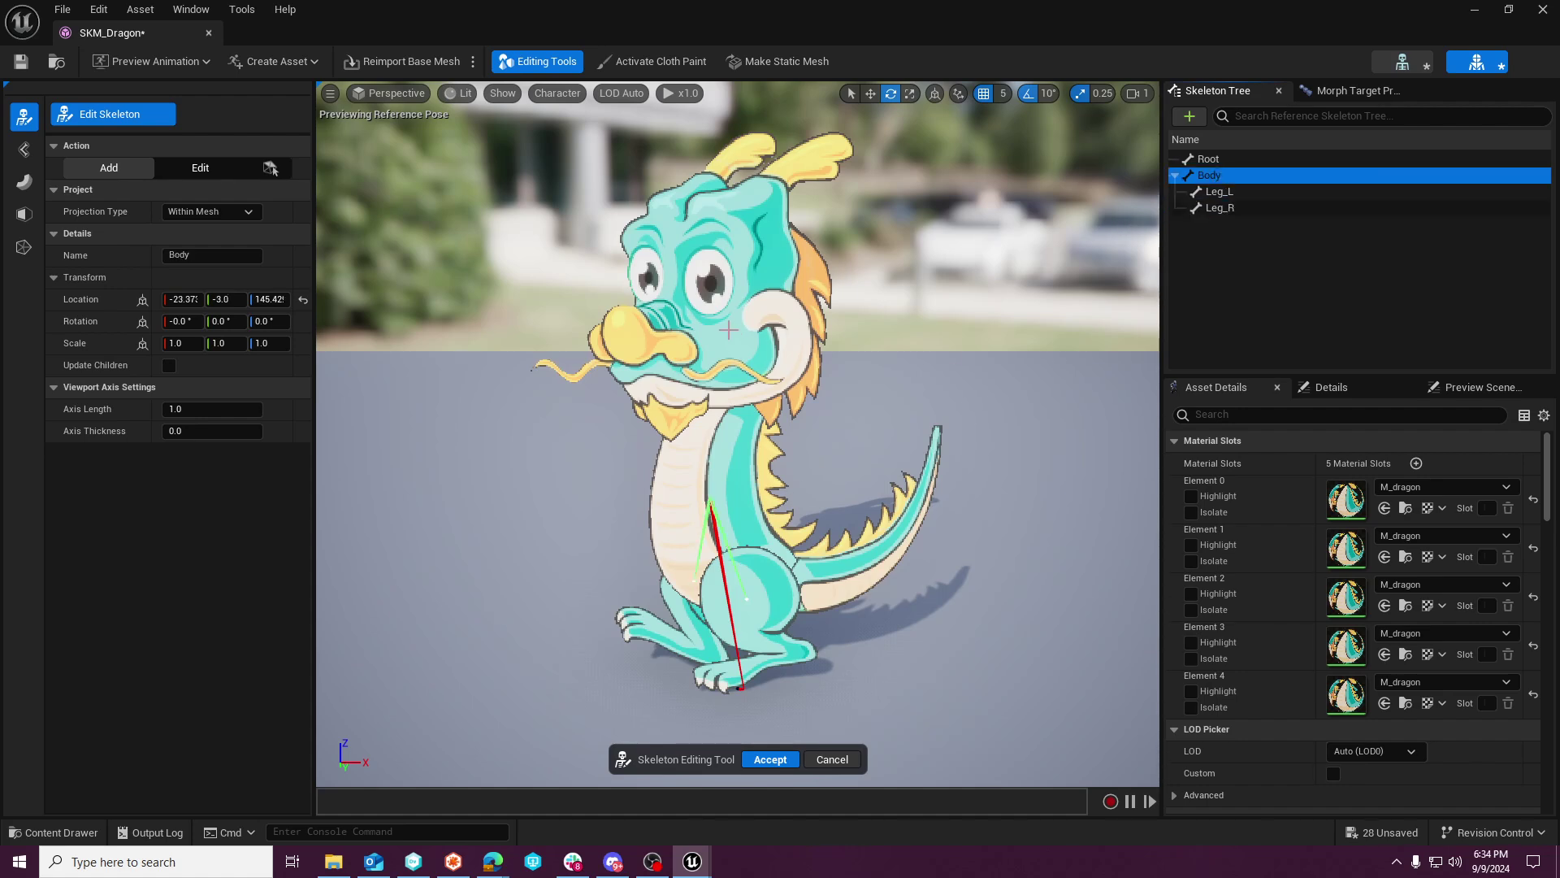
pyautogui.click(271, 168)
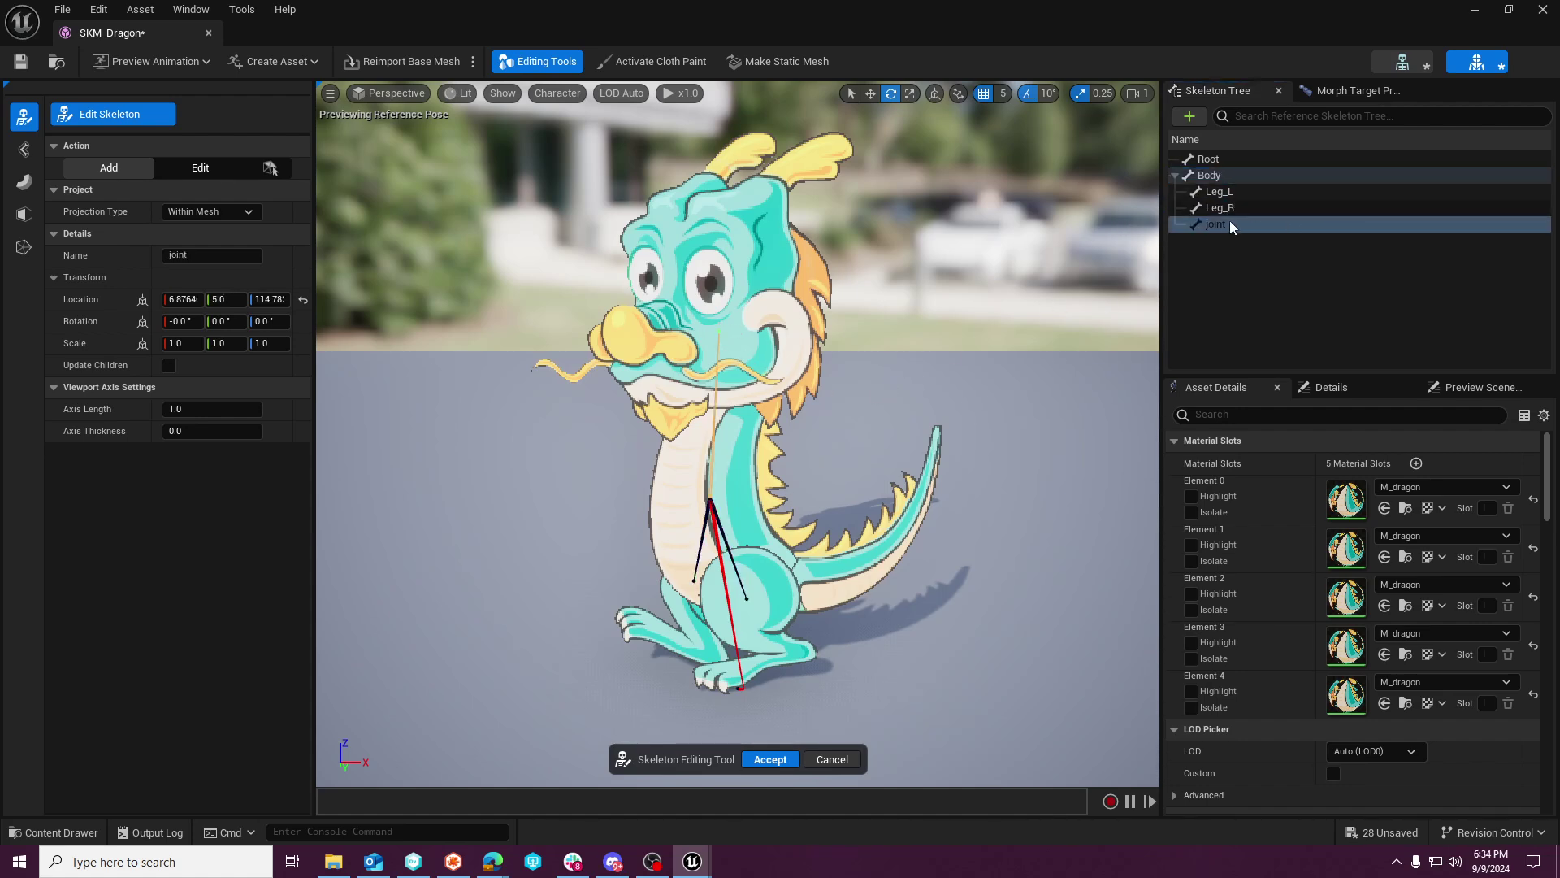
pyautogui.write('Head')
pyautogui.press('Return')
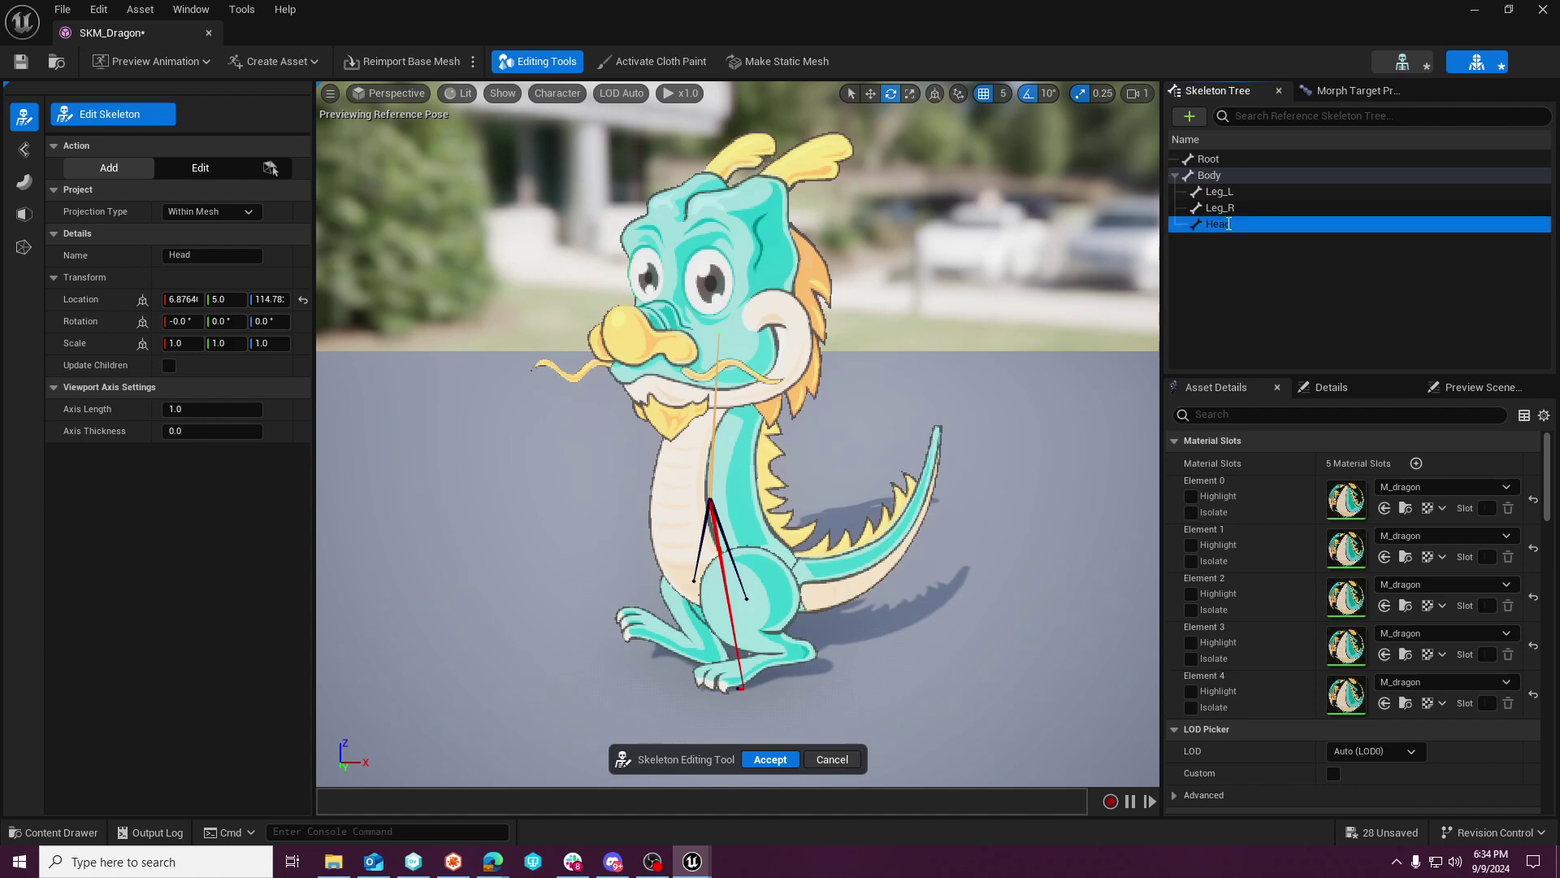
pyautogui.click(1209, 177)
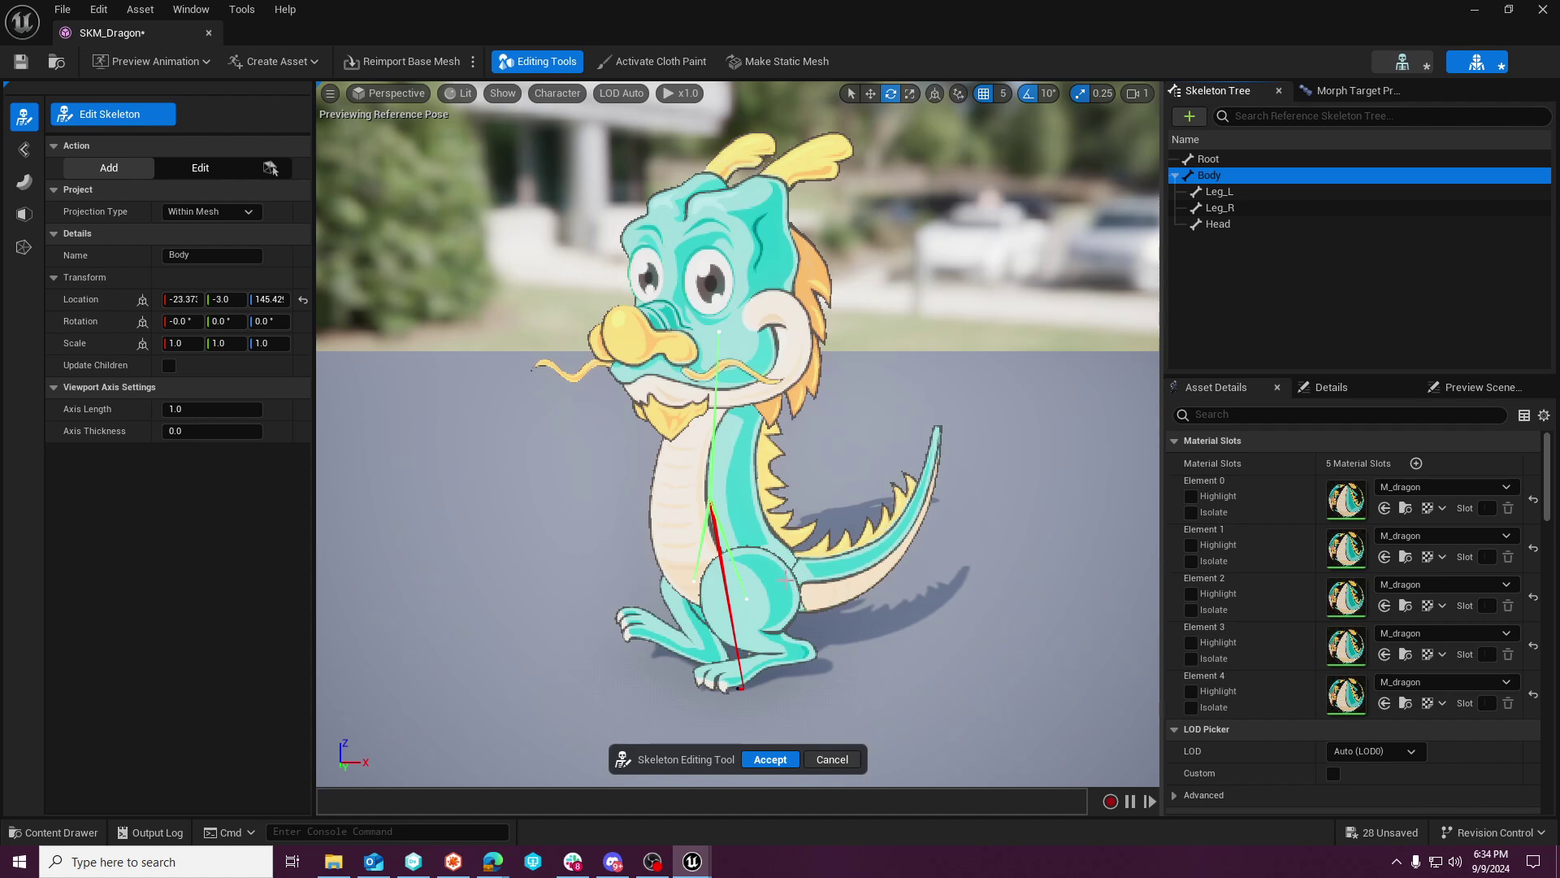
pyautogui.click(271, 168)
pyautogui.doubleClick(1219, 242)
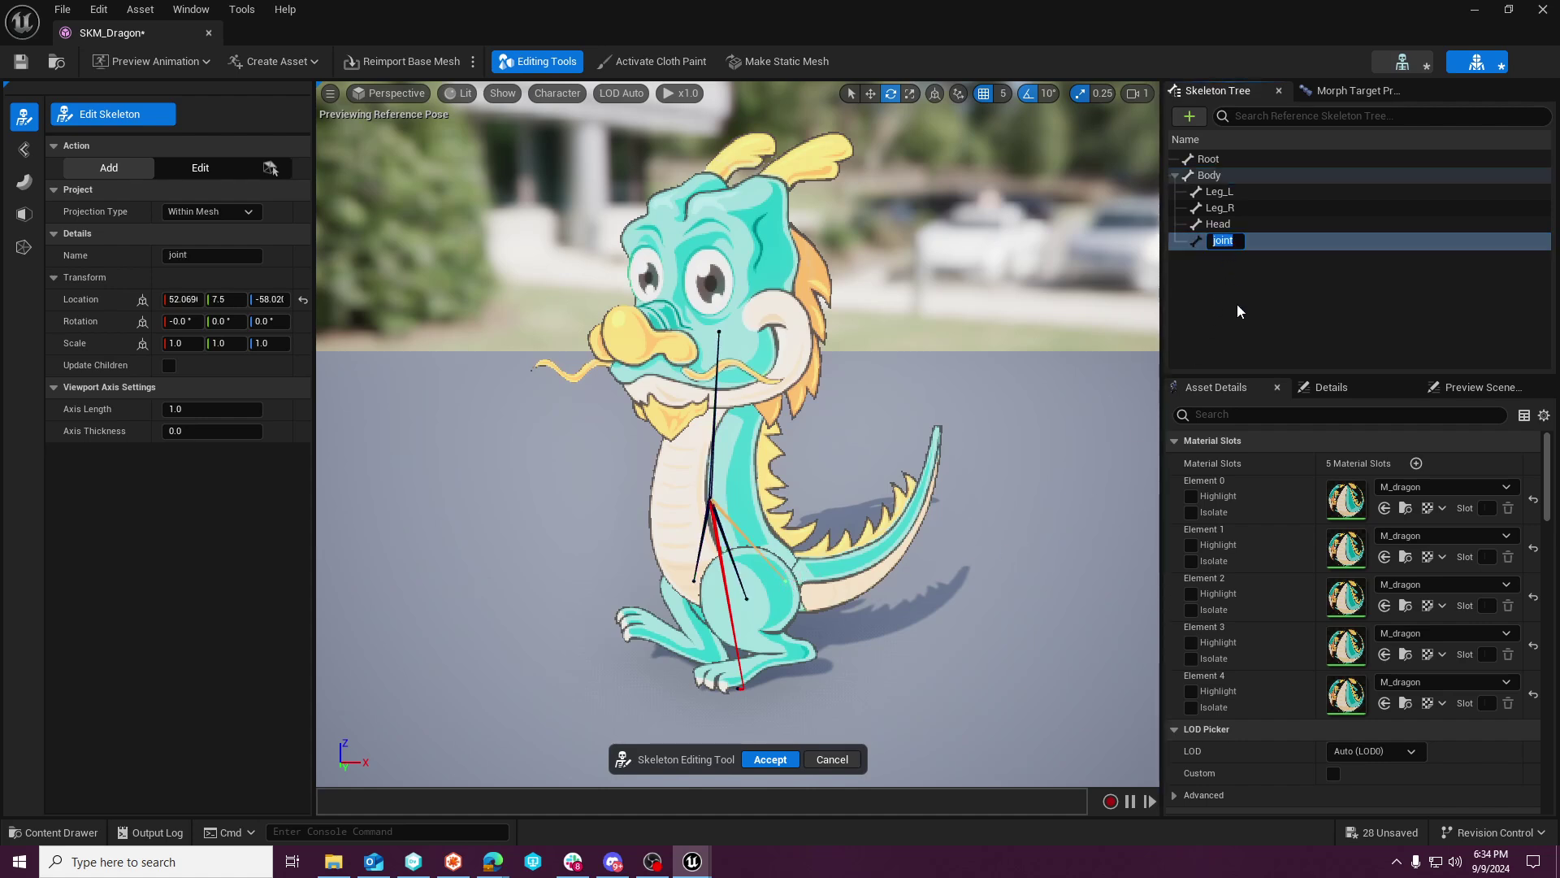
pyautogui.write('Tail')
pyautogui.press('Return')
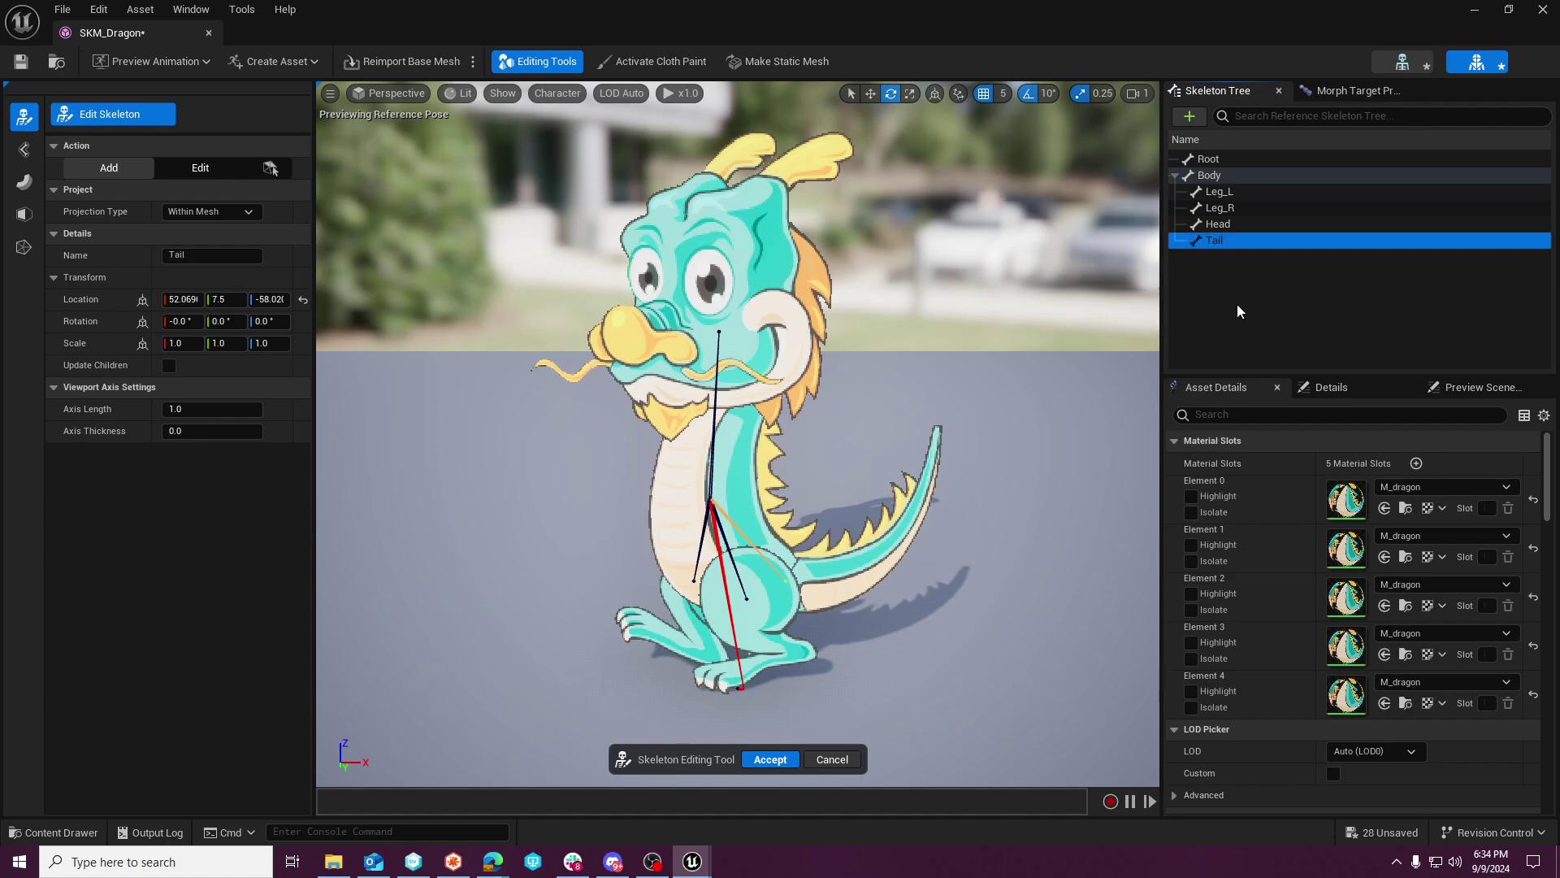
pyautogui.click(770, 760)
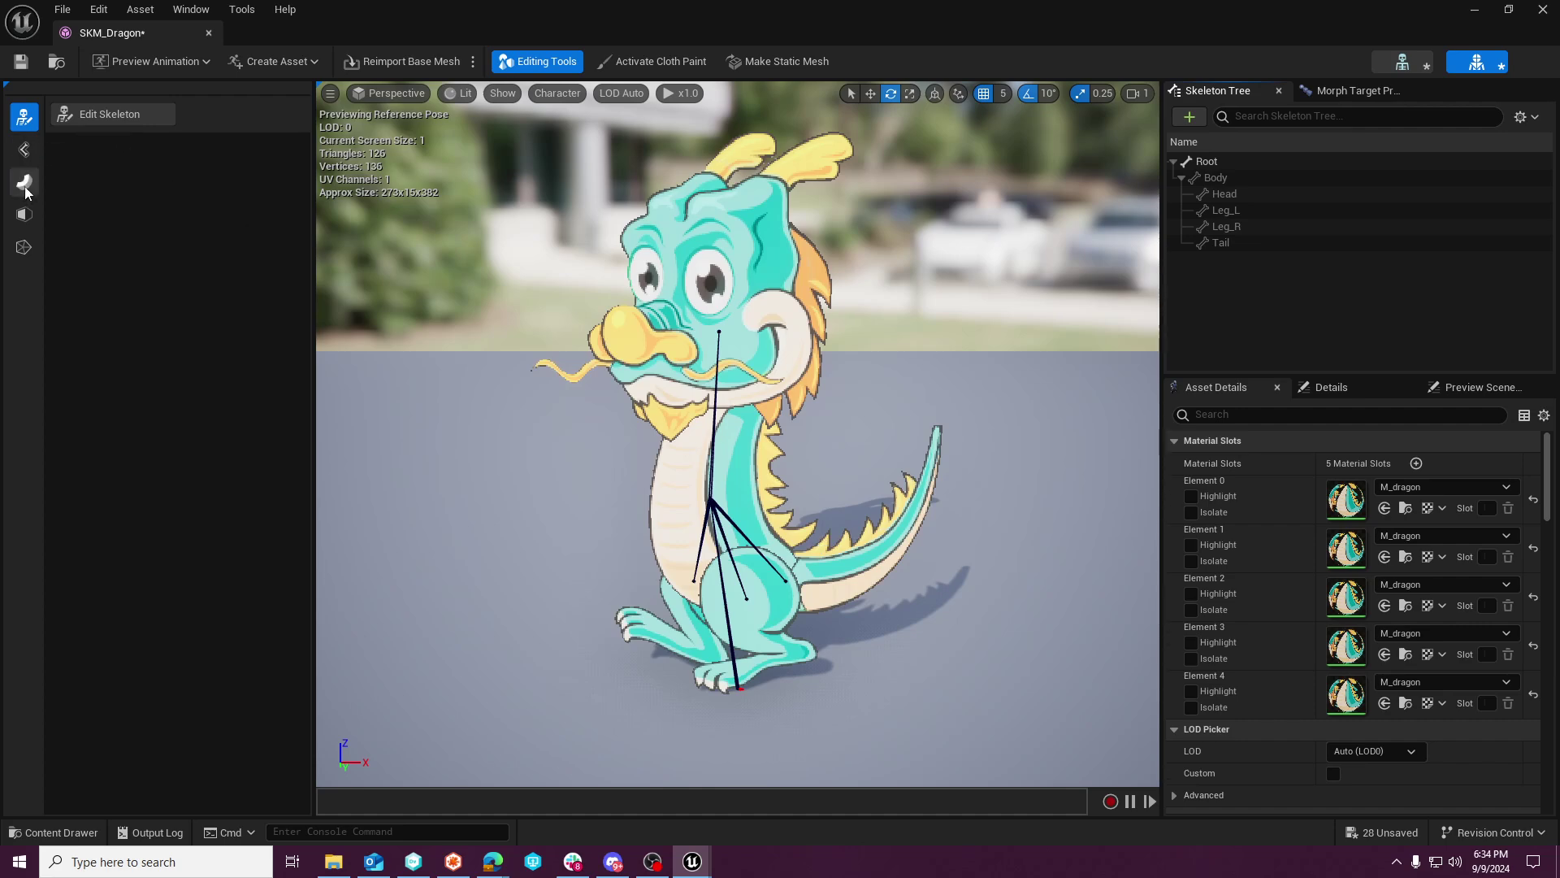
# Start PolyGroup Edit on the dragon mesh, then detach the SKM_Dragon editor tab.
pyautogui.click(23, 247)
pyautogui.click(23, 214)
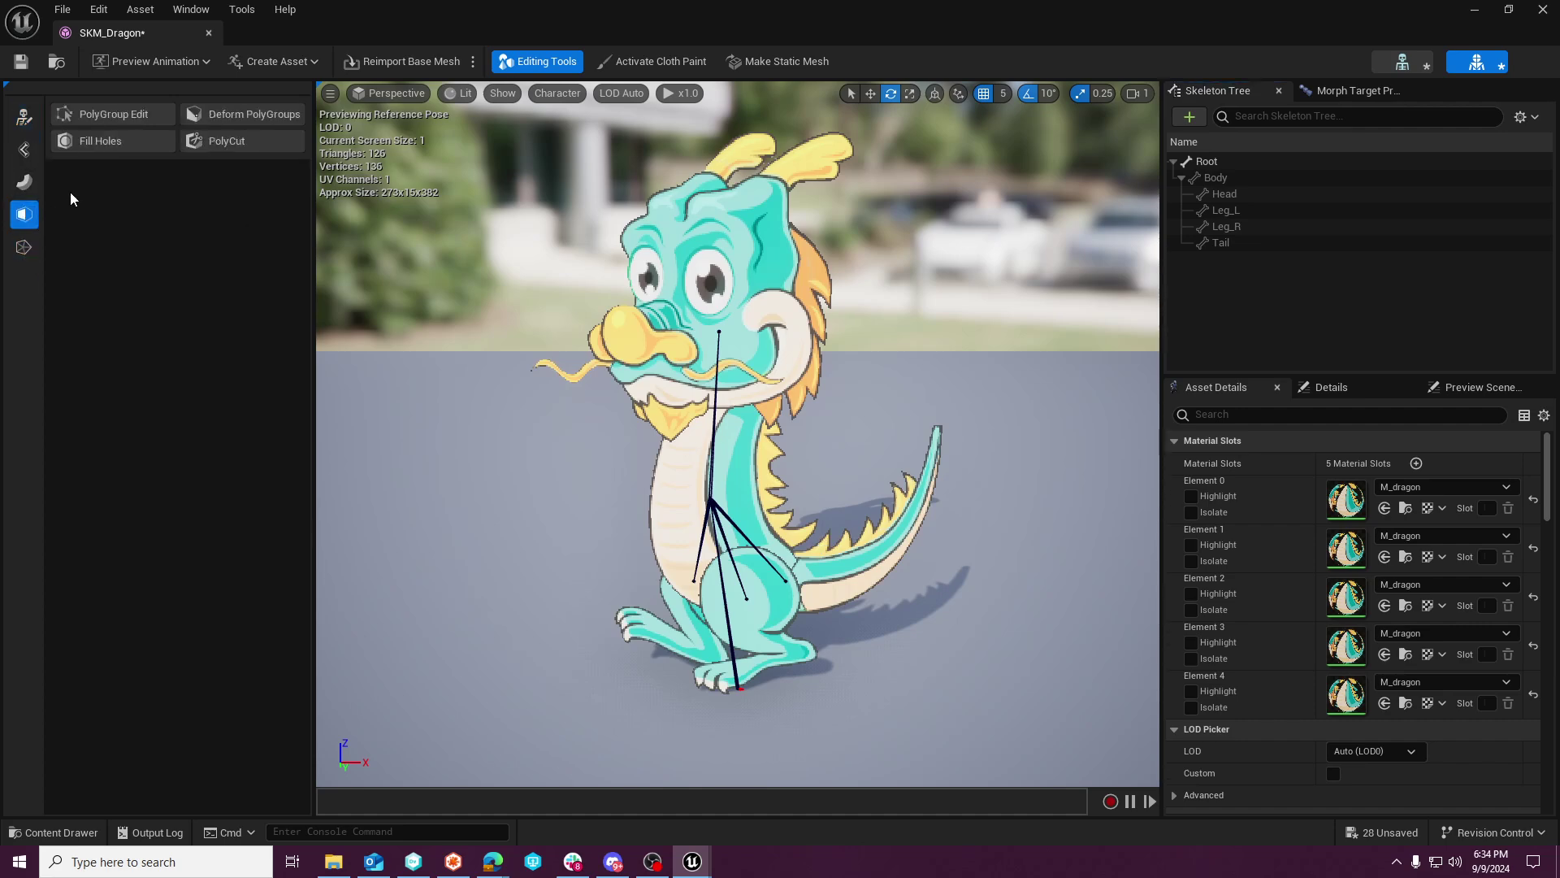
pyautogui.click(118, 114)
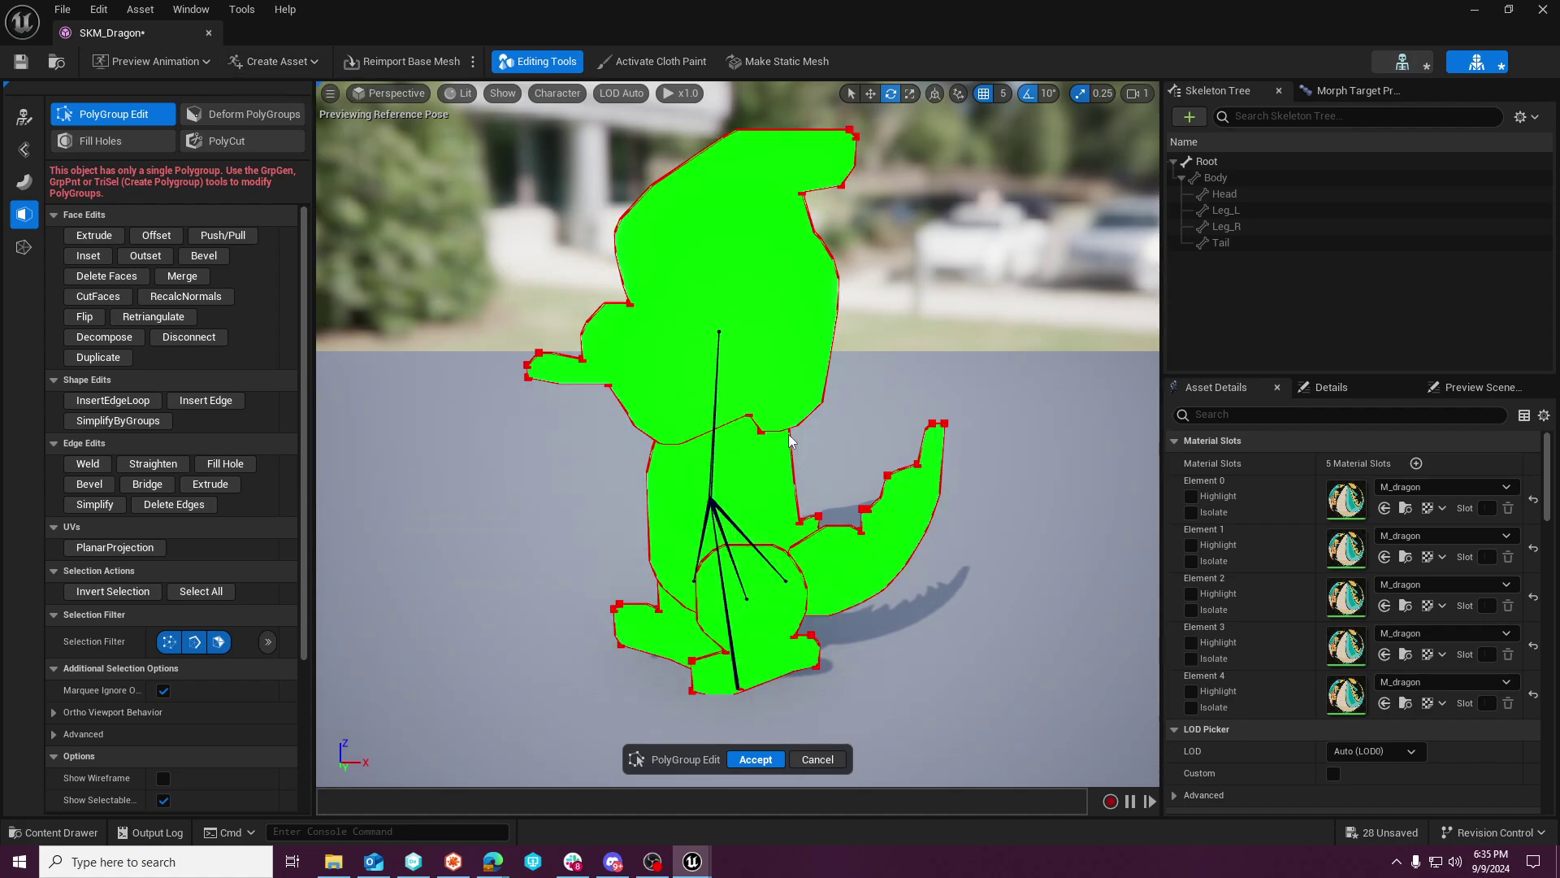
pyautogui.moveTo(164, 37); pyautogui.dragTo(280, 33)
# Return to the CharacterCreator level and show the CharacterTools folder with Idle, Jump and Walk sequences.
pyautogui.click(122, 33)
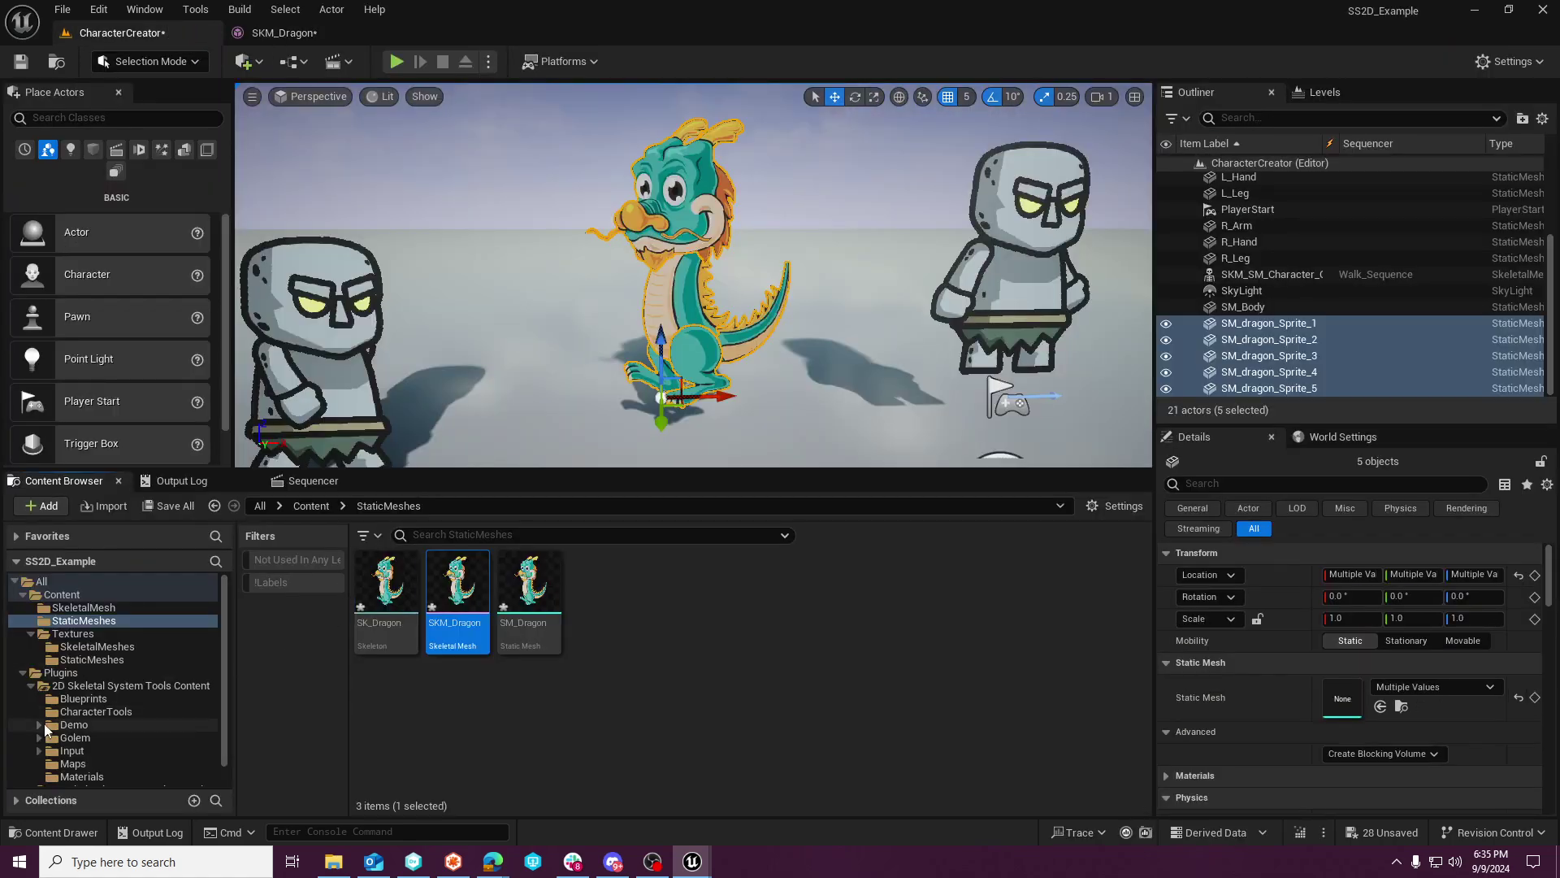
pyautogui.scroll(-1, 144, 725)
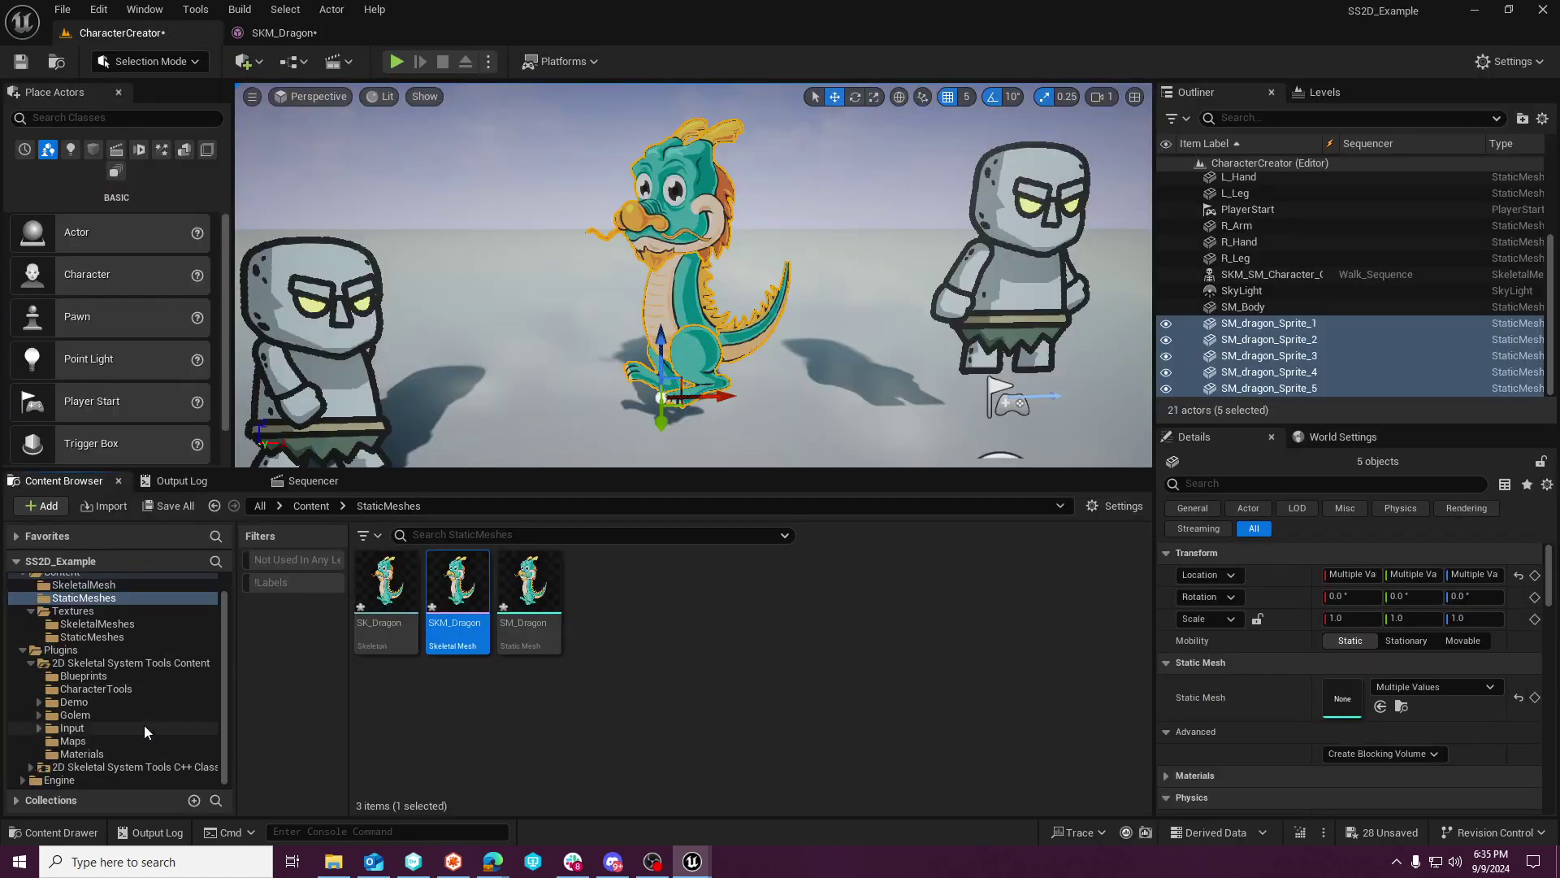
pyautogui.click(72, 689)
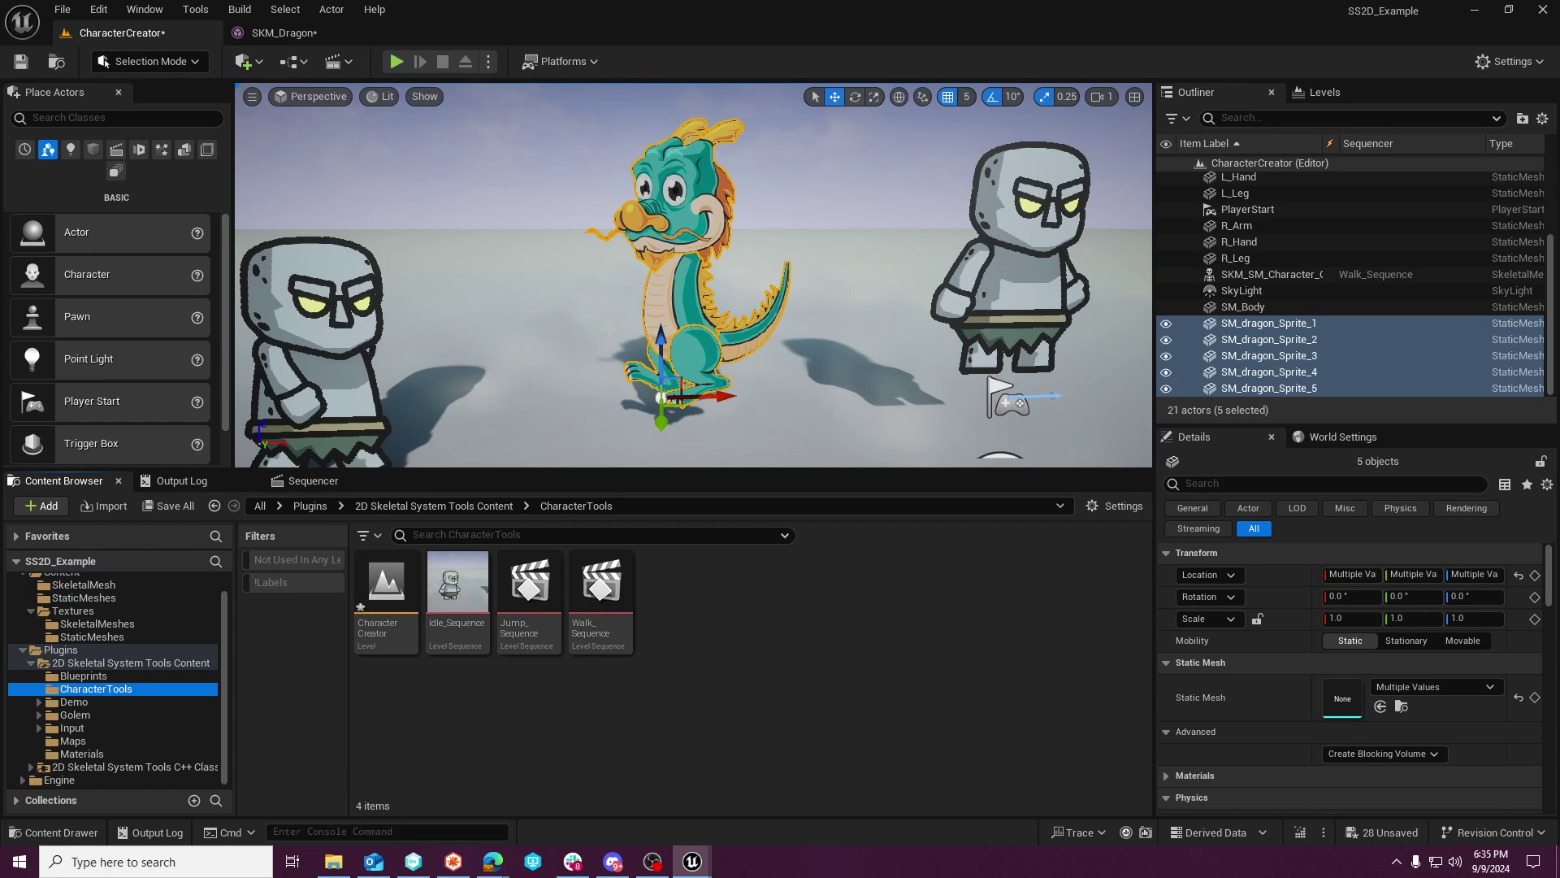
pyautogui.click(693, 702)
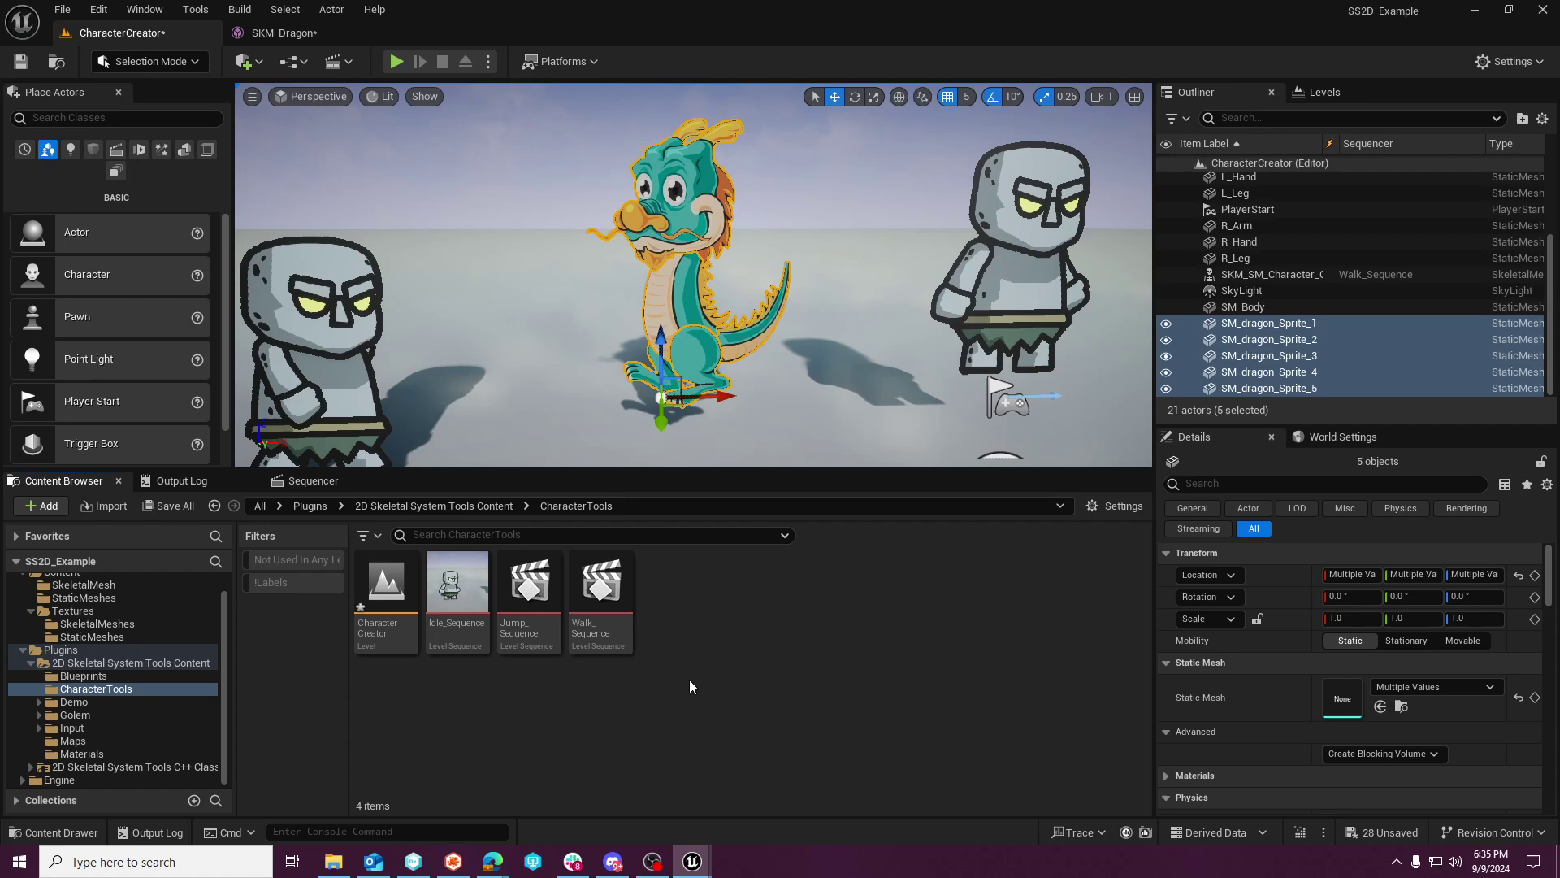